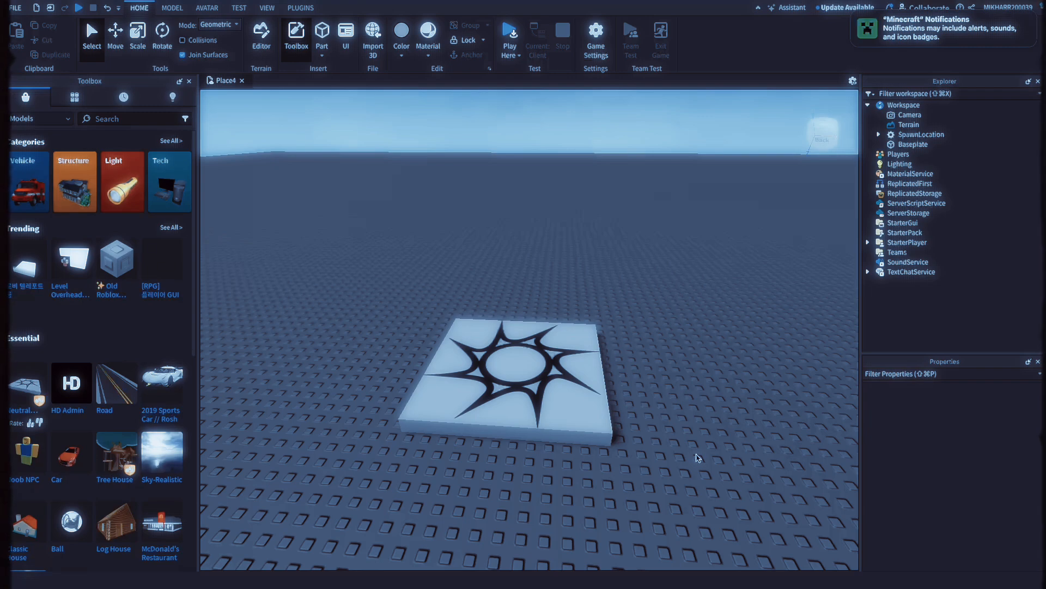
right_drag(689, 445, 684, 445)
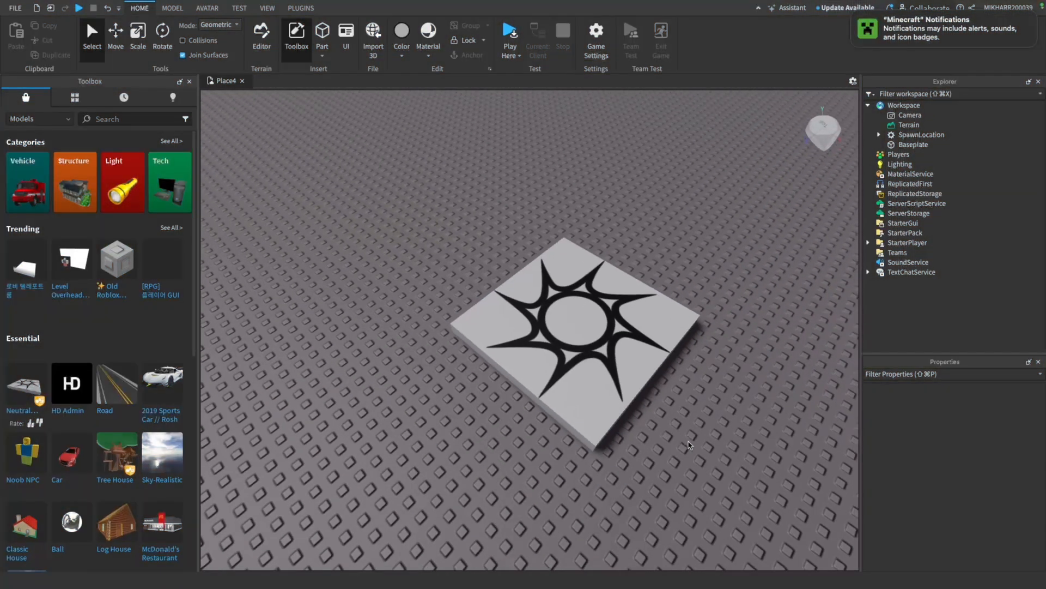
key(w)
key(s)
key(w)
key(s)
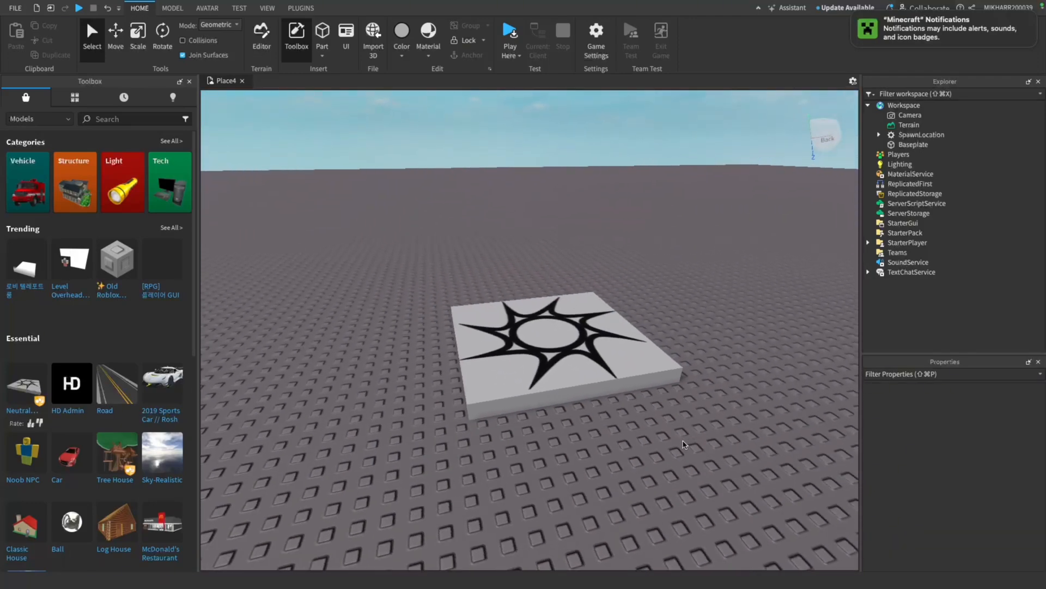
key(w)
key(s)
Search the Toolbox models for "gorilla" and browse the results for a suitable character
click(146, 119)
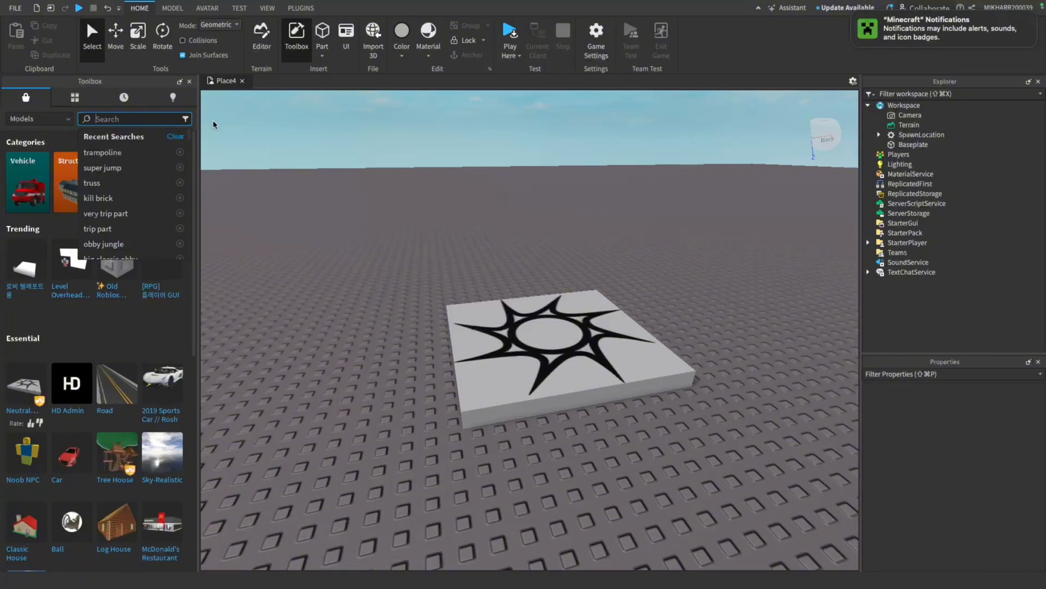
text(go)
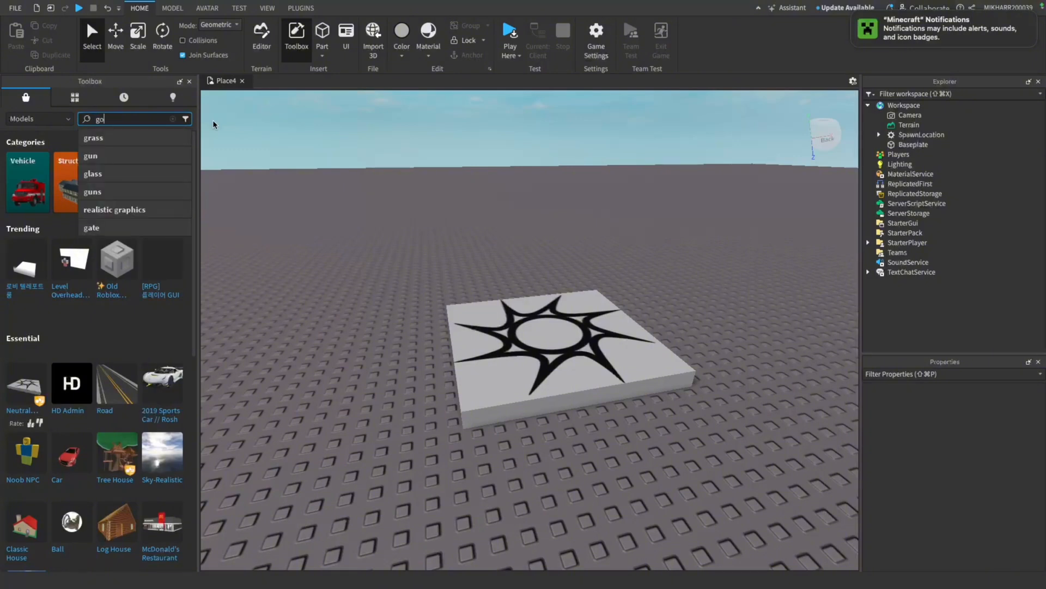
text(rilla)
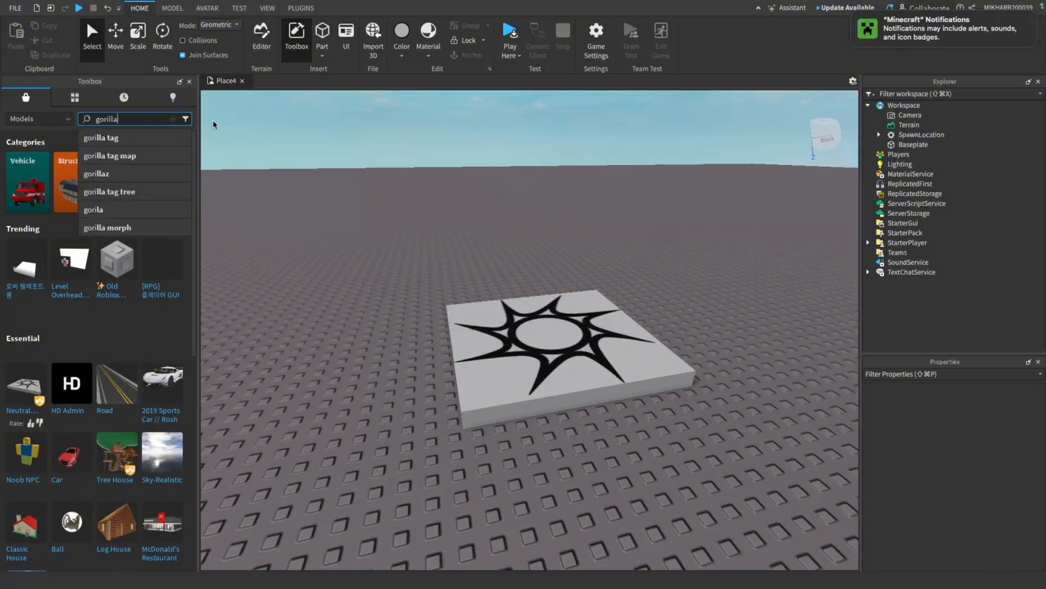
key(Return)
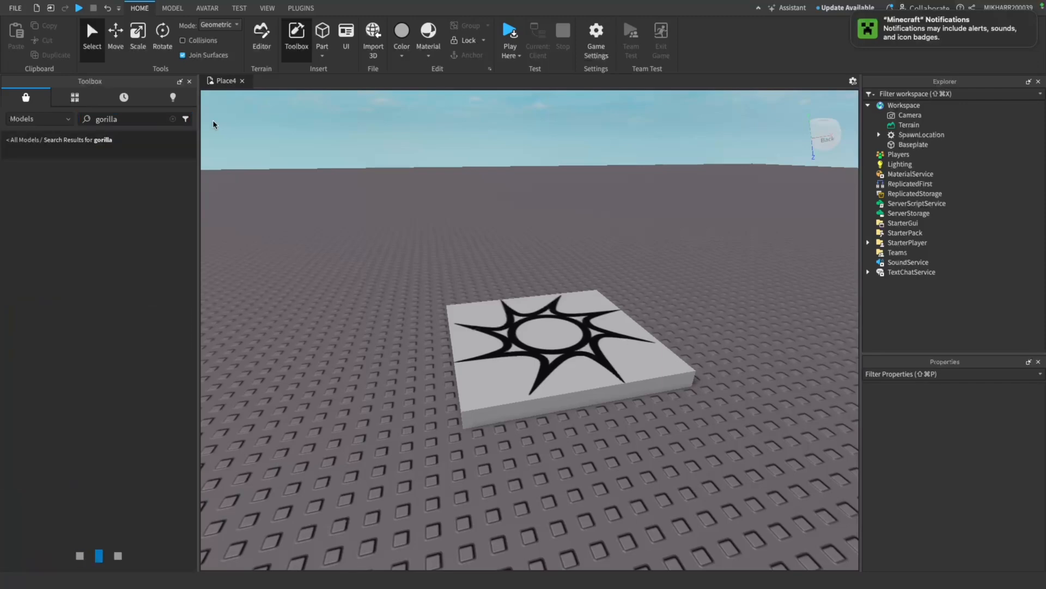
key(w)
right_drag(315, 163, 325, 184)
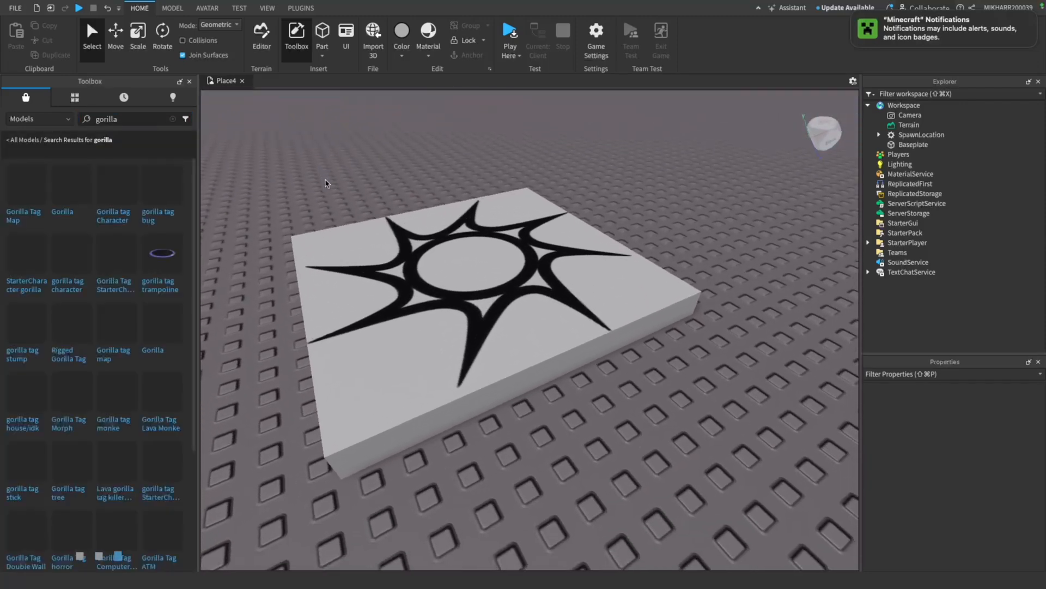
key(s)
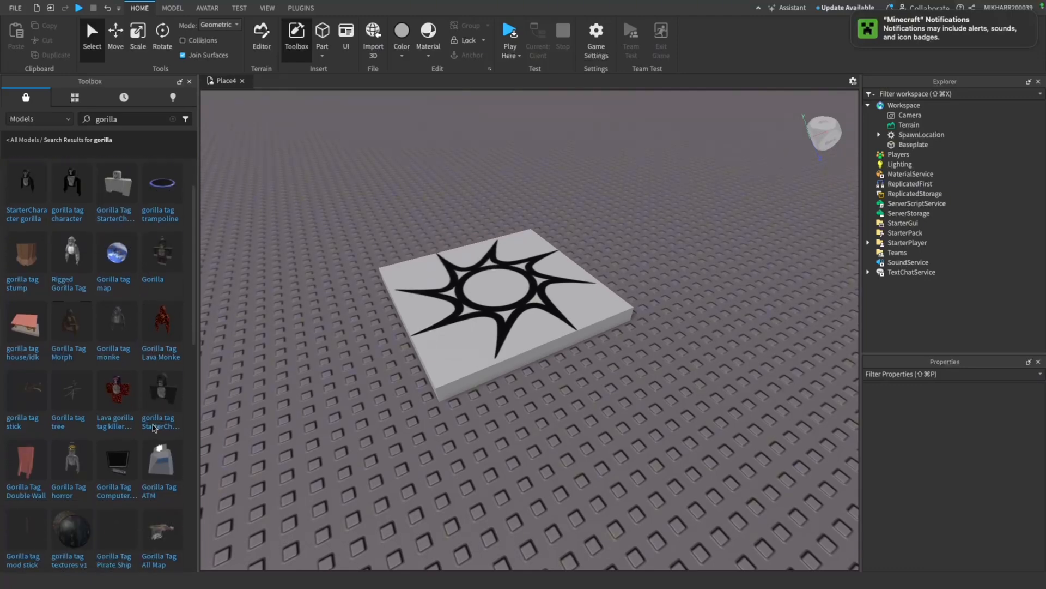
scroll(66, 272, down, 3)
scroll(66, 267, down, 10)
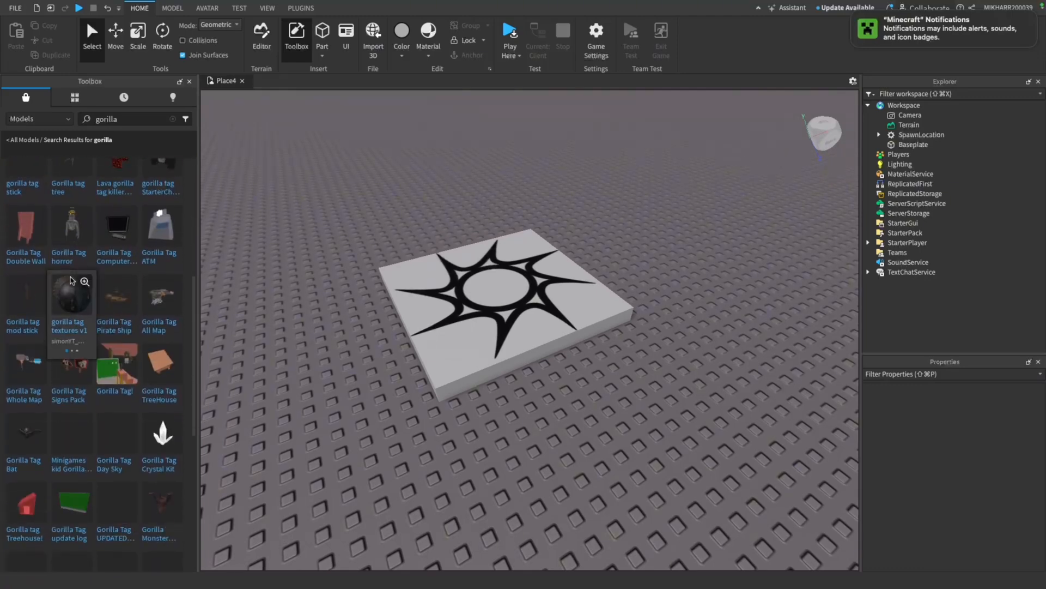
scroll(90, 299, down, 5)
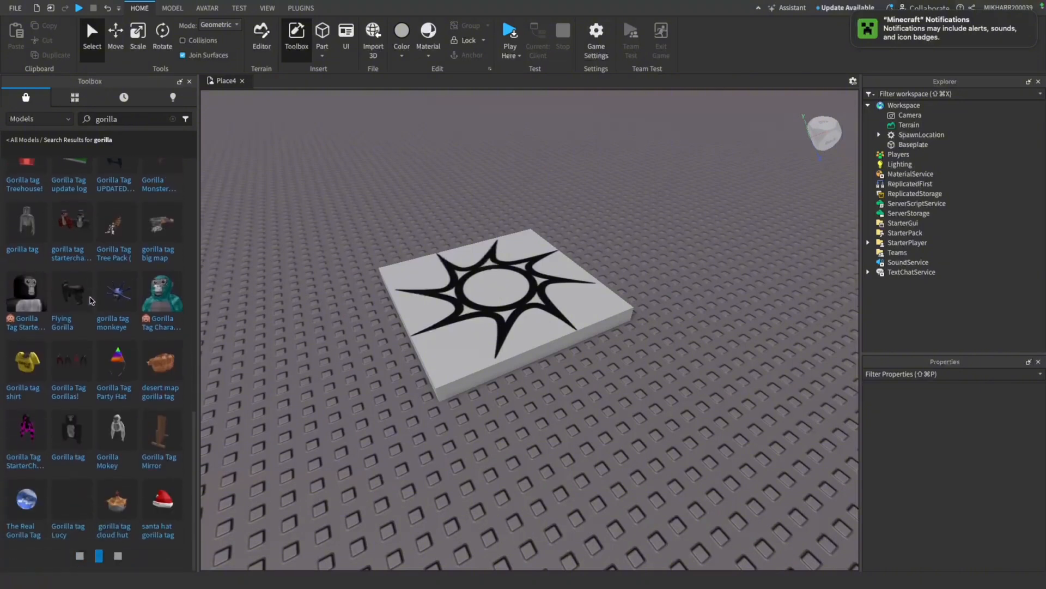
scroll(102, 361, down, 4)
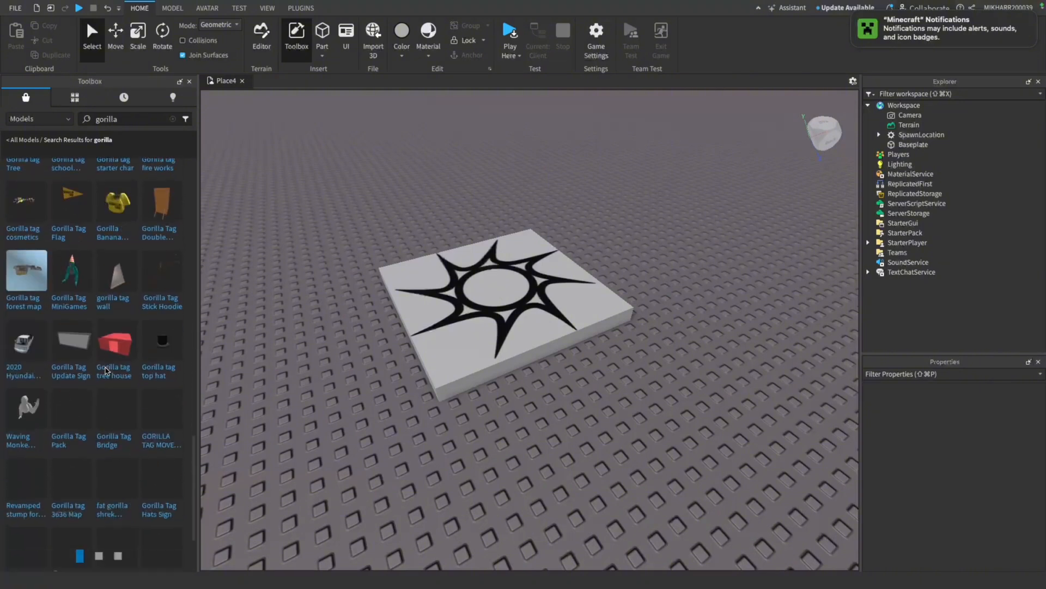
Search the Toolbox models for "gorrilla" and insert the blocky dark model named Gorilla into the workspace
click(146, 121)
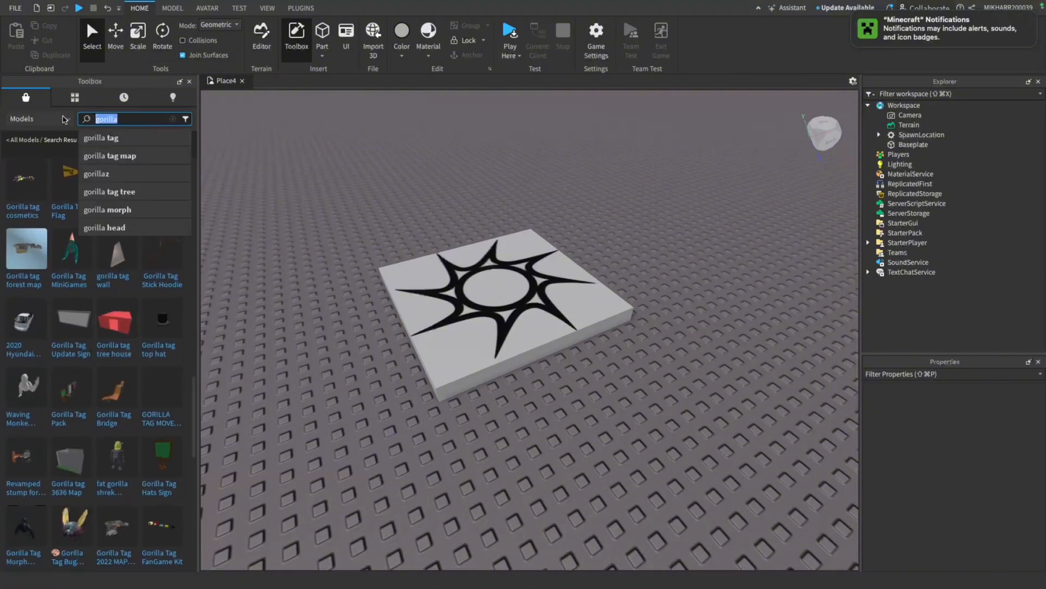
text(gorrilla)
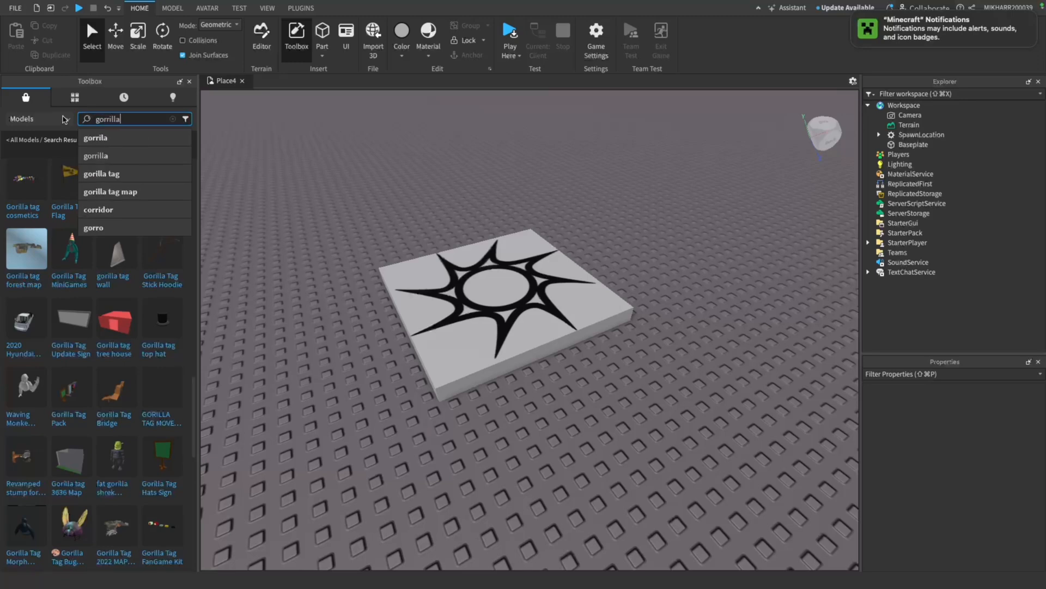
key(Return)
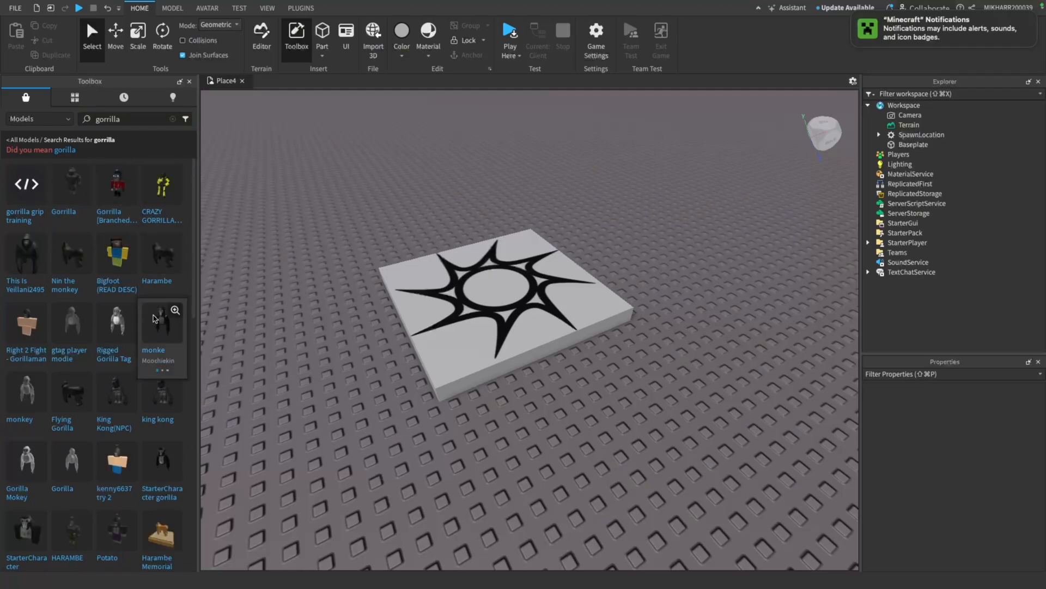
scroll(131, 360, down, 4)
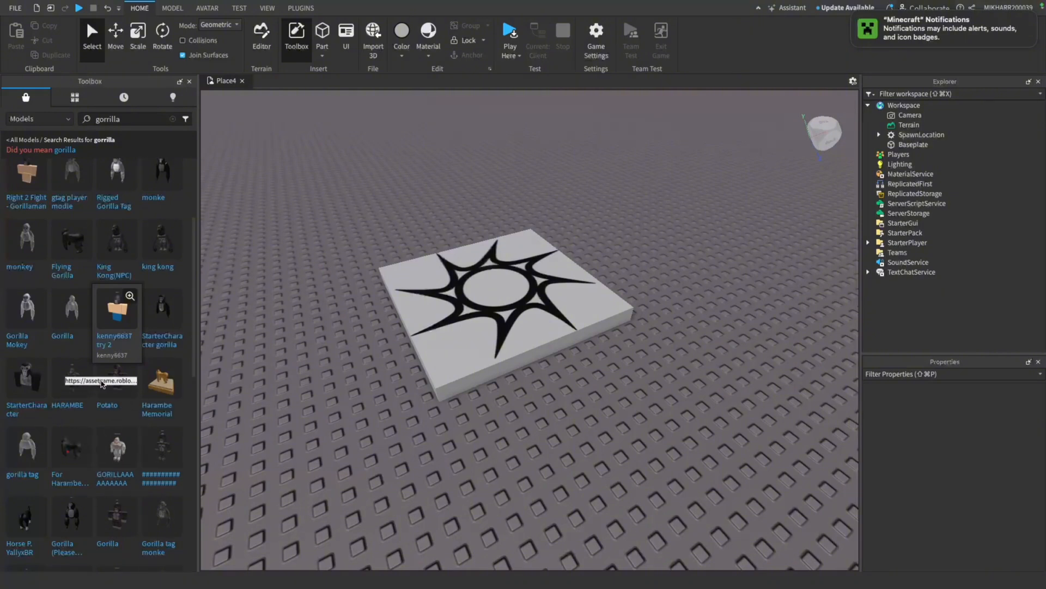
click(119, 516)
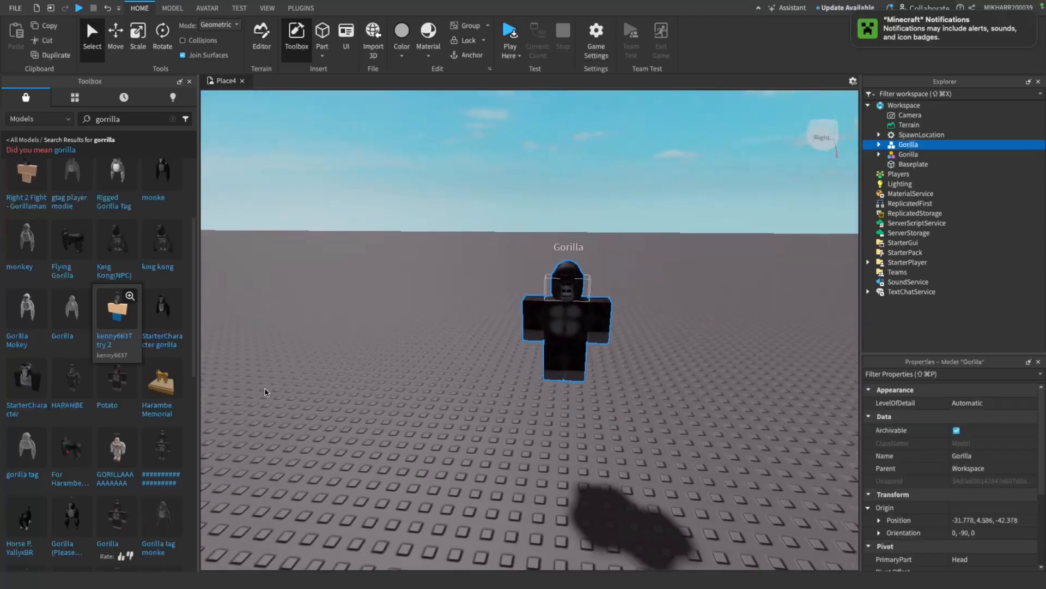
Place one Gorilla on the baseplate beside the spawn location and delete the duplicate Gorilla
key(s)
drag(528, 353, 390, 362)
key(a)
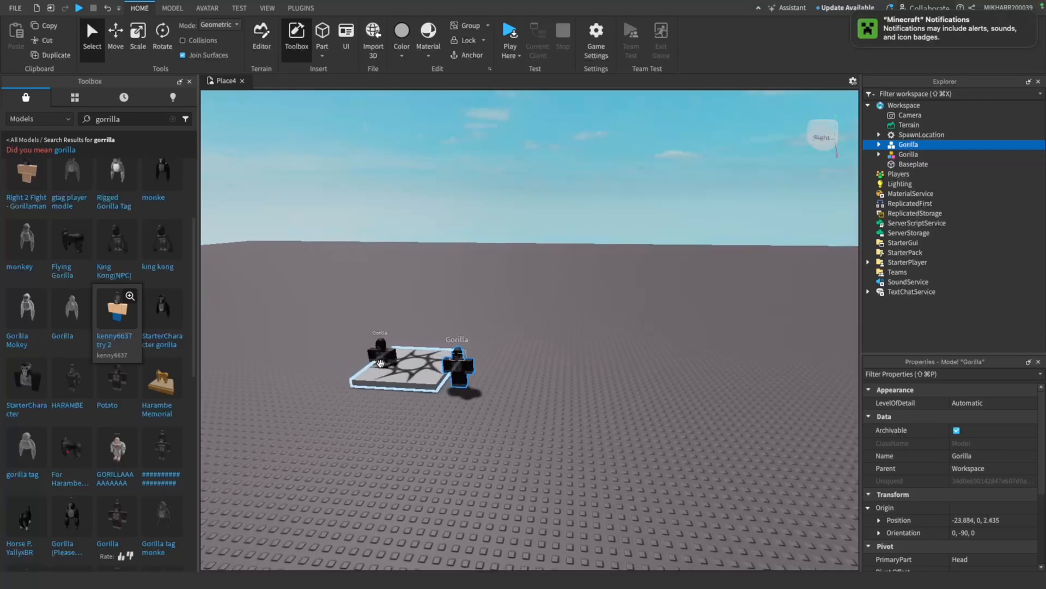
key(w)
click(336, 362)
key(Delete)
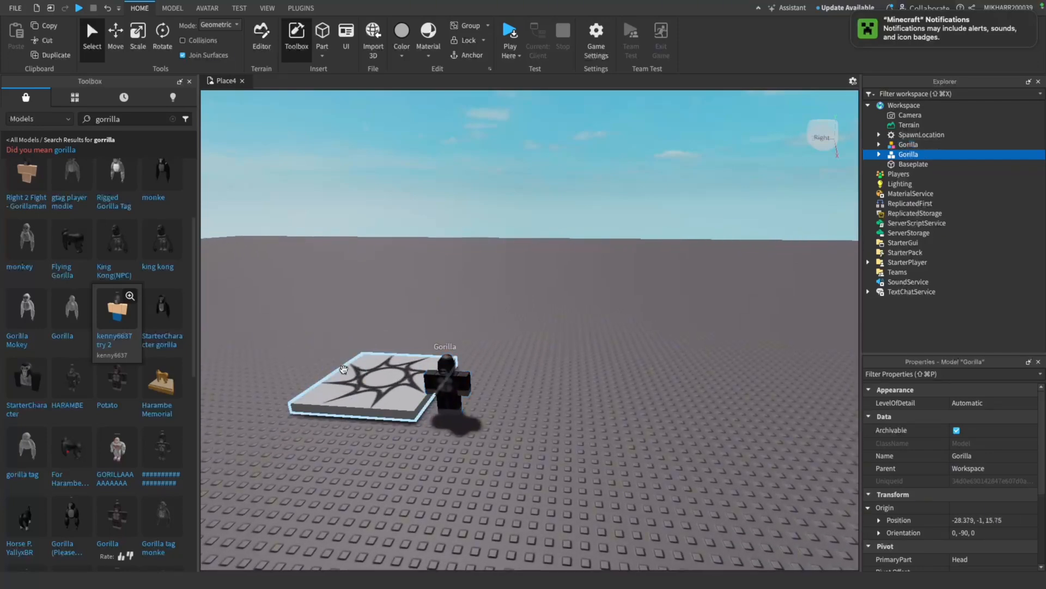
key(w)
drag(475, 385, 525, 356)
click(203, 11)
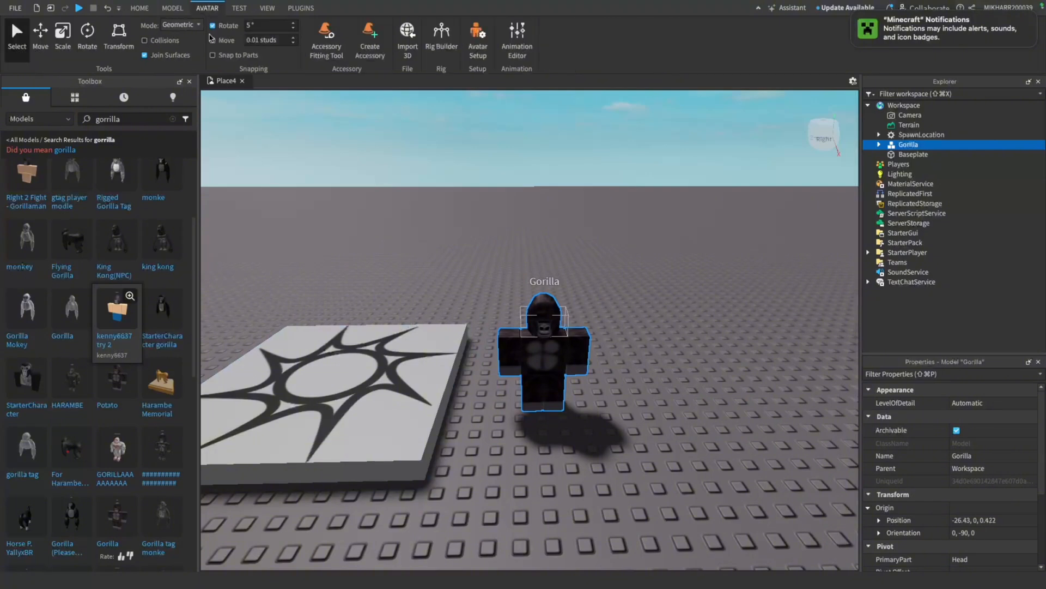
click(139, 9)
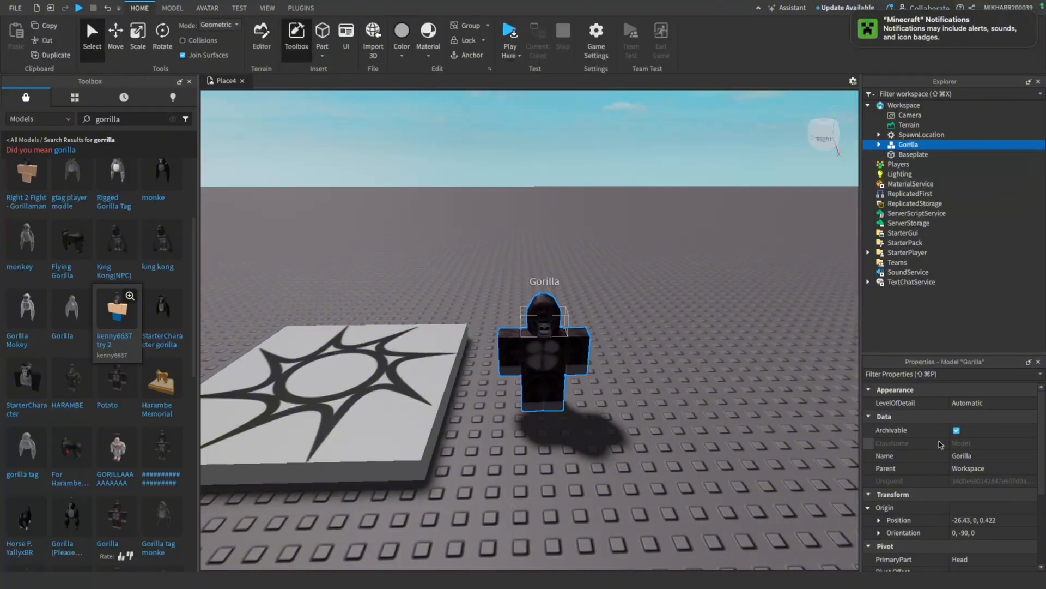
Rename the Gorilla model as StarterCharacter
click(962, 455)
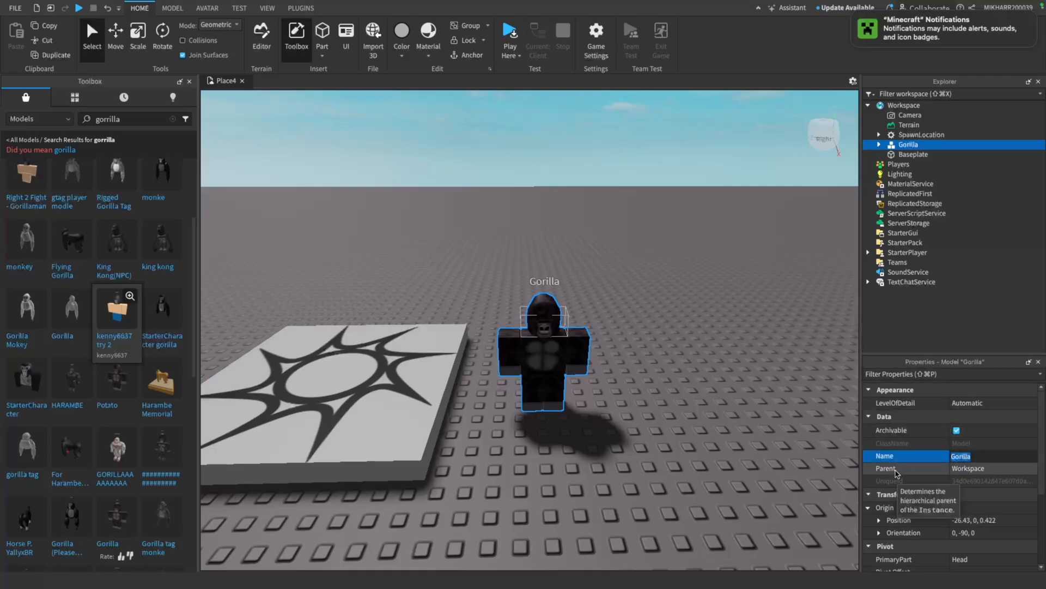
text(StarterChara)
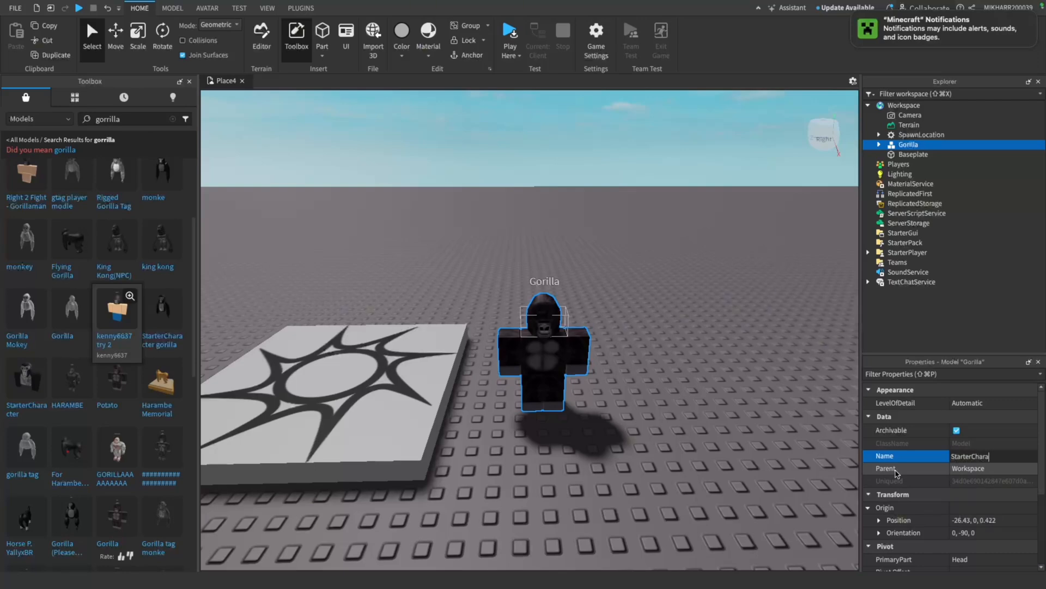
text(cter)
key(Return)
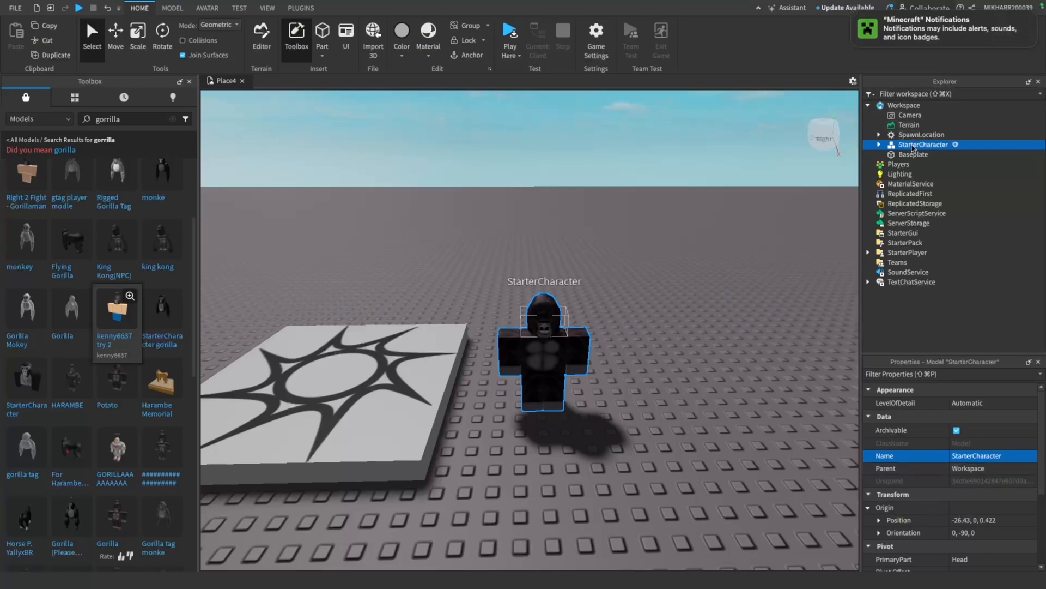
click(914, 139)
drag(914, 139, 908, 252)
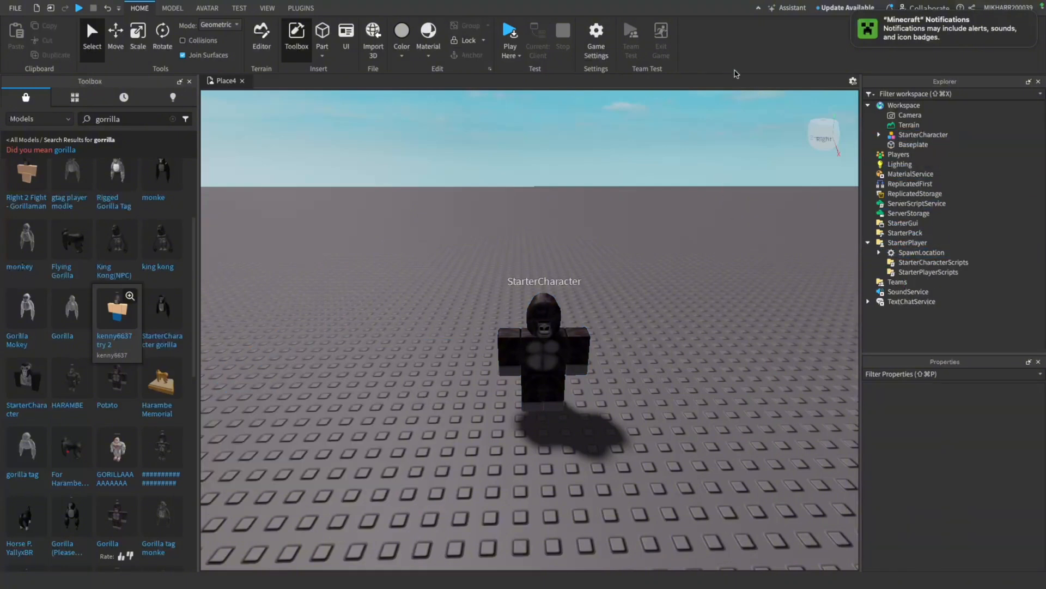
key(w)
key(s)
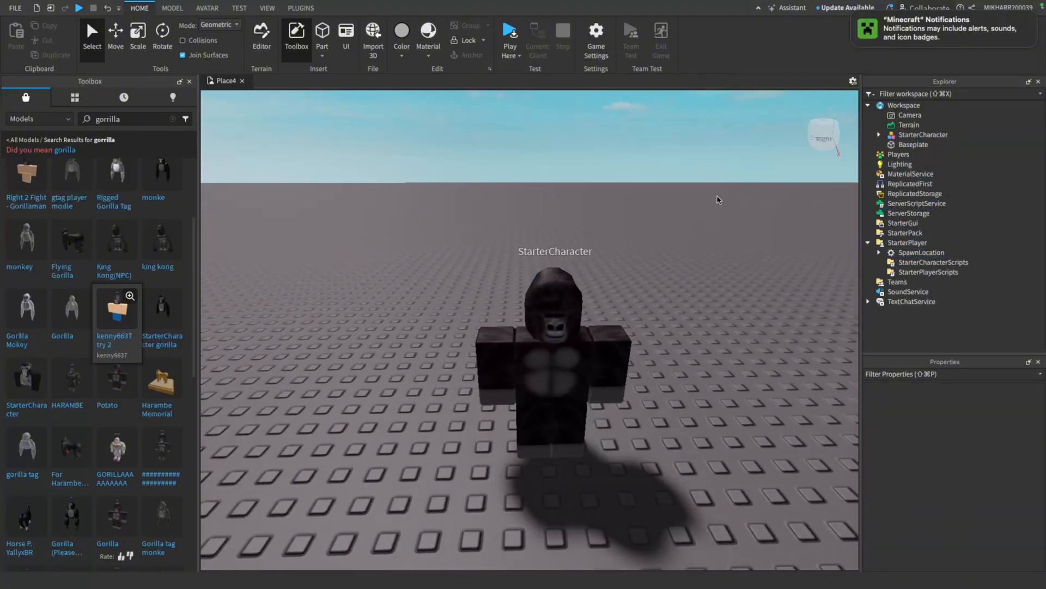
key(w)
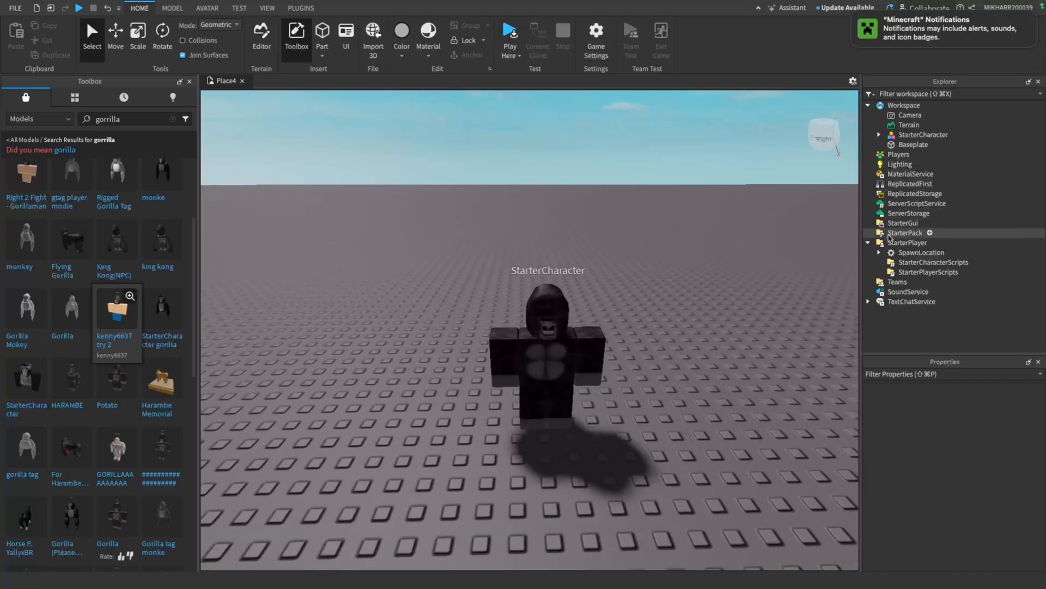
drag(921, 252, 903, 105)
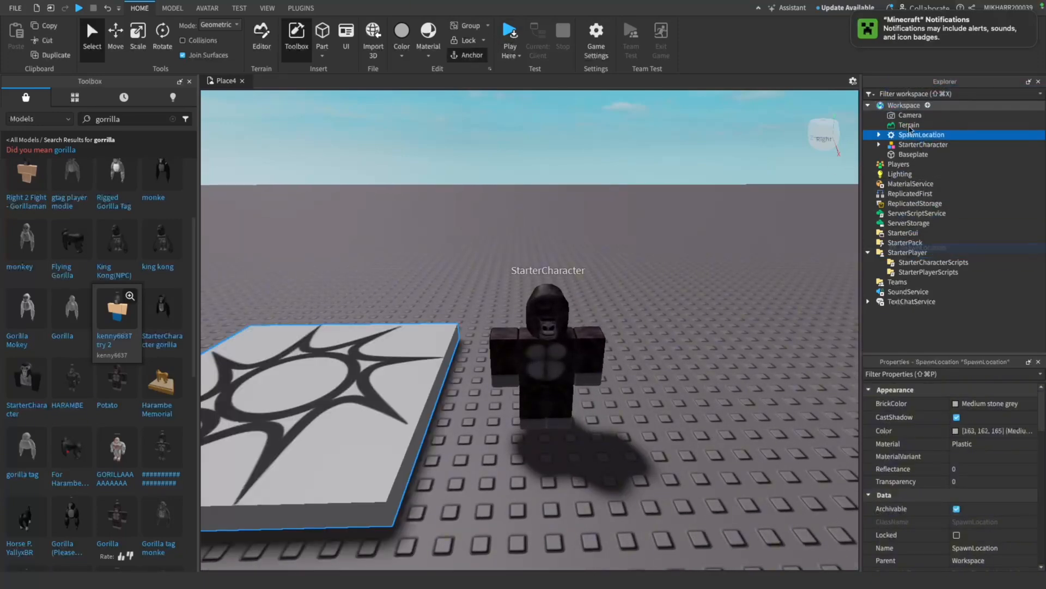
Move the StarterCharacter model from Workspace into StarterPlayer, and run a short playtest of it as the player character
drag(924, 145, 908, 252)
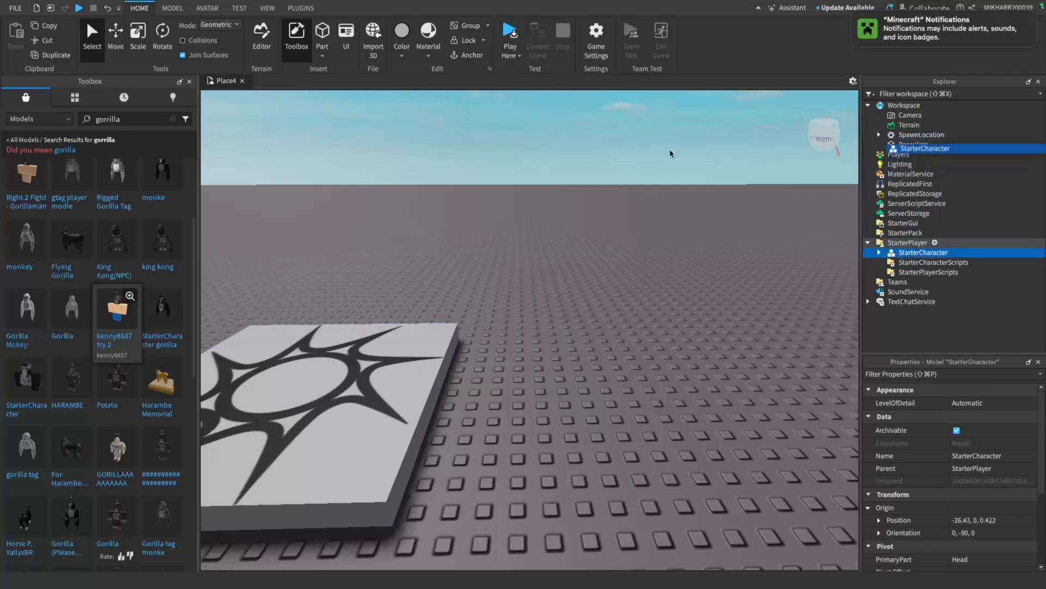
click(520, 56)
click(526, 80)
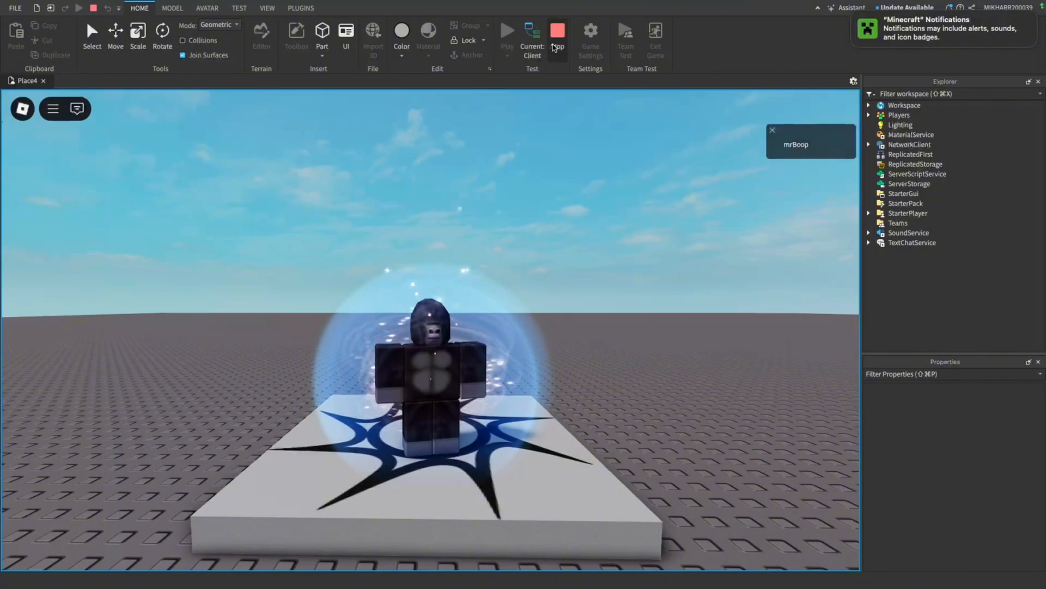
click(555, 48)
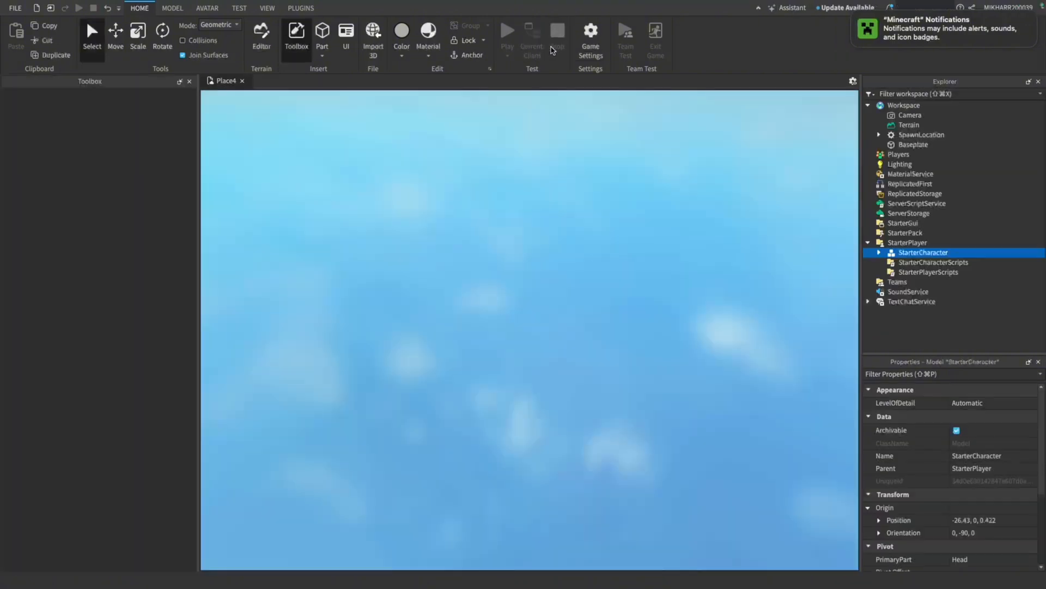
right_drag(418, 156, 420, 154)
scroll(420, 155, up, 5)
scroll(420, 154, down, 10)
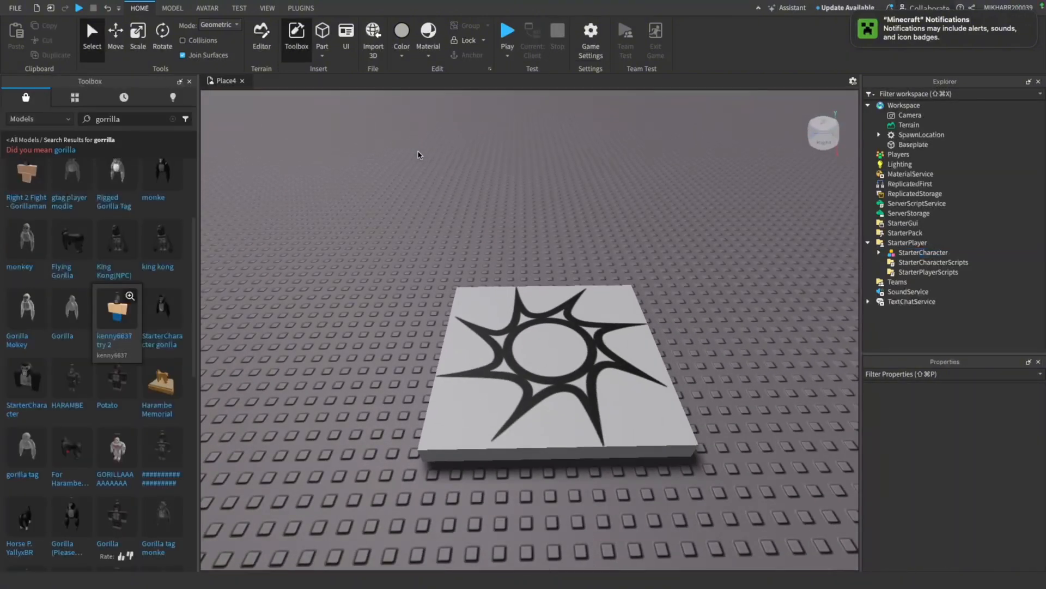
scroll(420, 155, up, 8)
scroll(515, 153, down, 10)
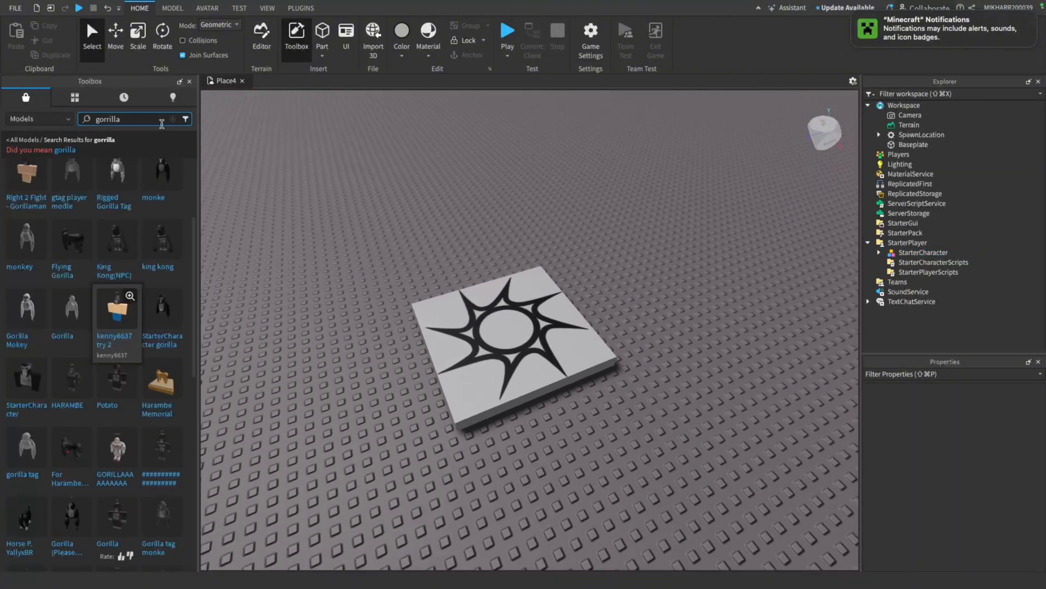
Replace the Toolbox model search with a search for "walk animations"
click(173, 119)
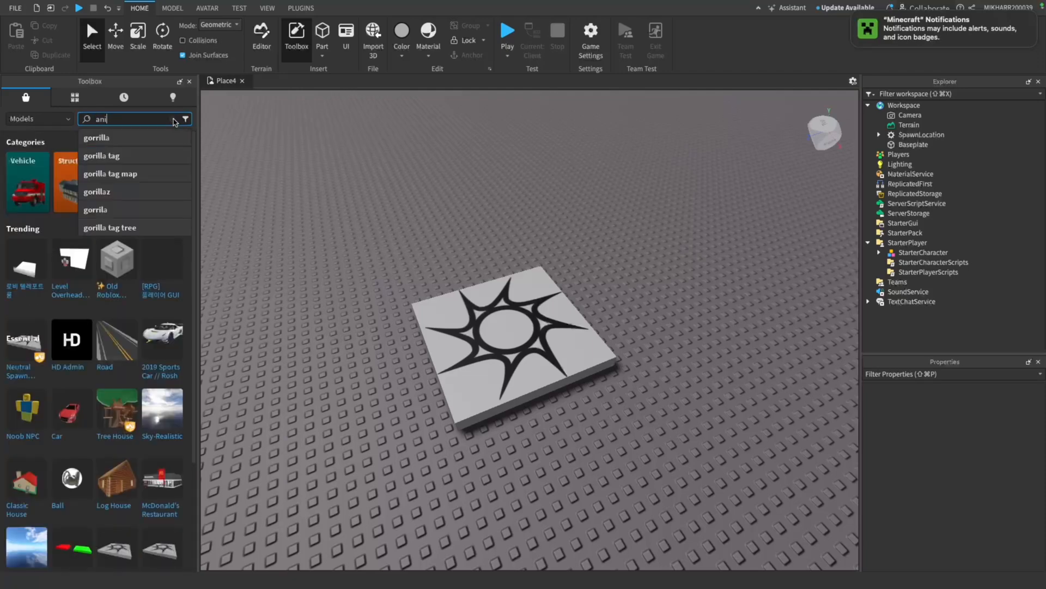
text(t)
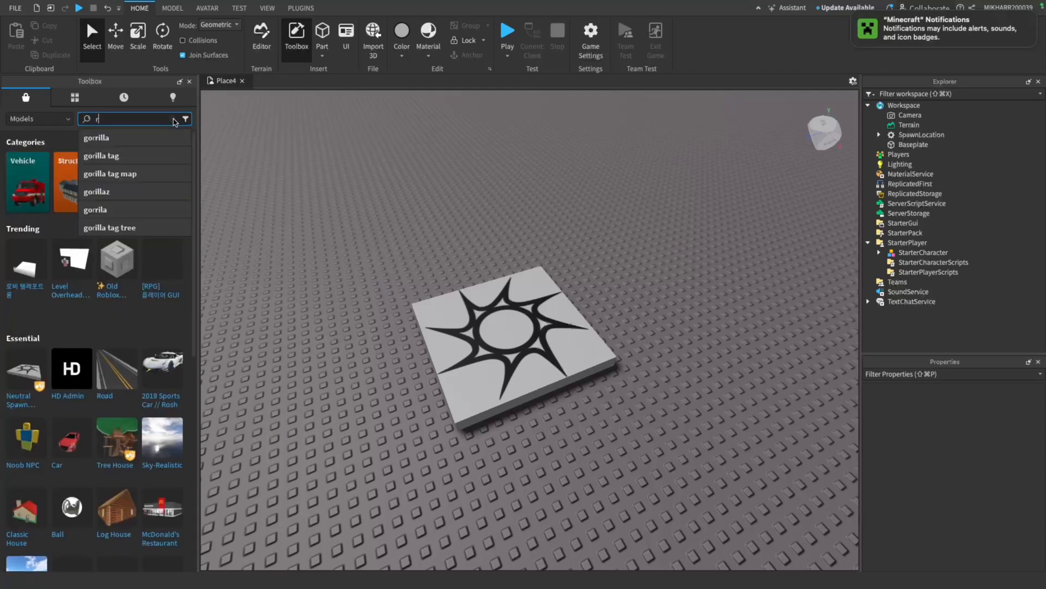
key(BackSpace)
text(walk an)
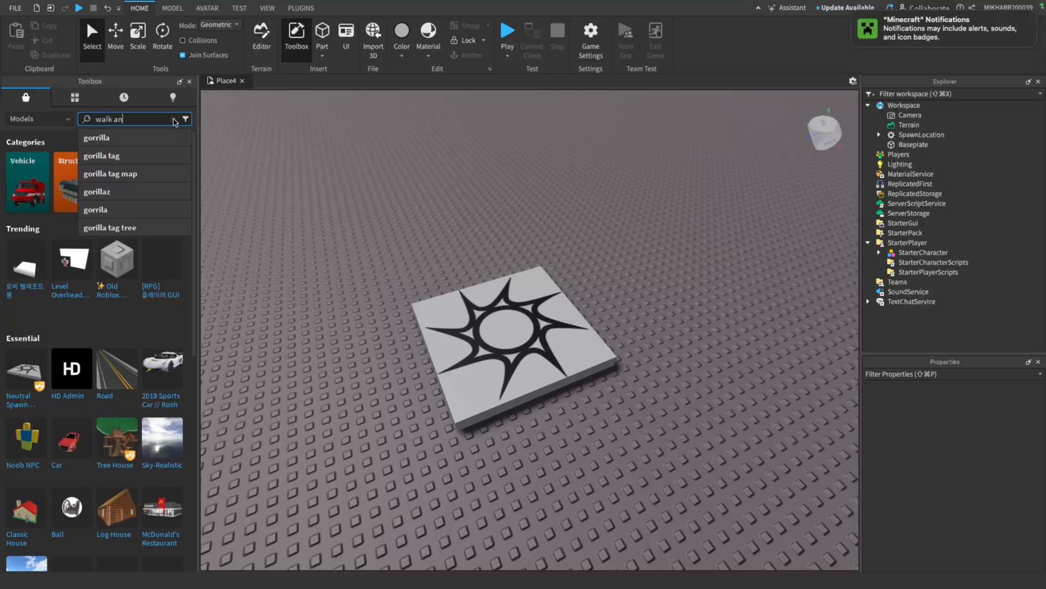
text(imations)
key(Return)
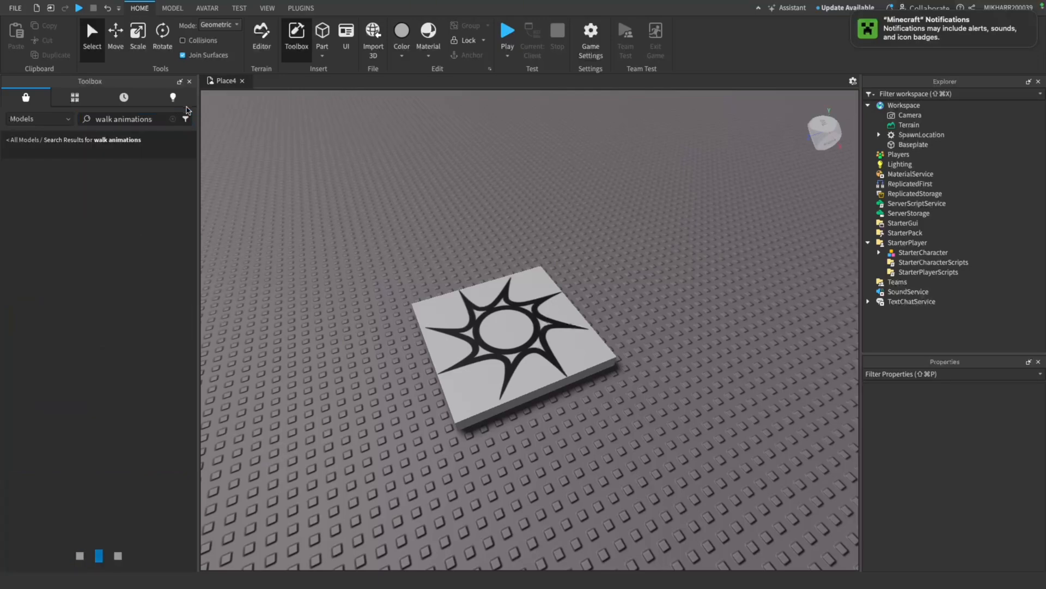
Insert the Walk Anim (R6) model from the Toolbox search results onto the baseplate
scroll(364, 189, up, 5)
right_drag(363, 189, 364, 191)
scroll(364, 189, down, 5)
scroll(364, 191, up, 5)
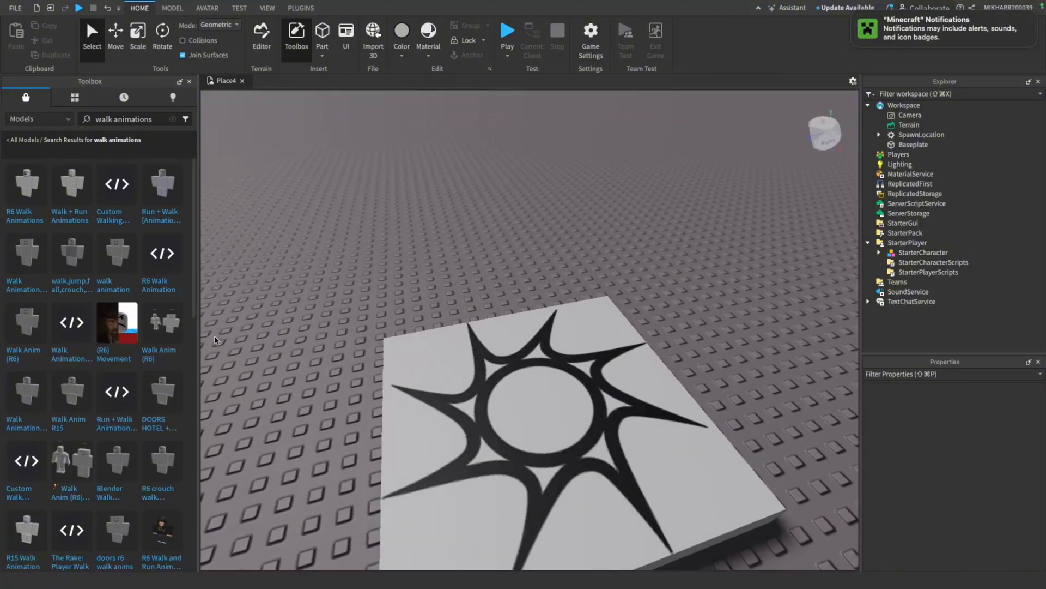
mouse_move(166, 352)
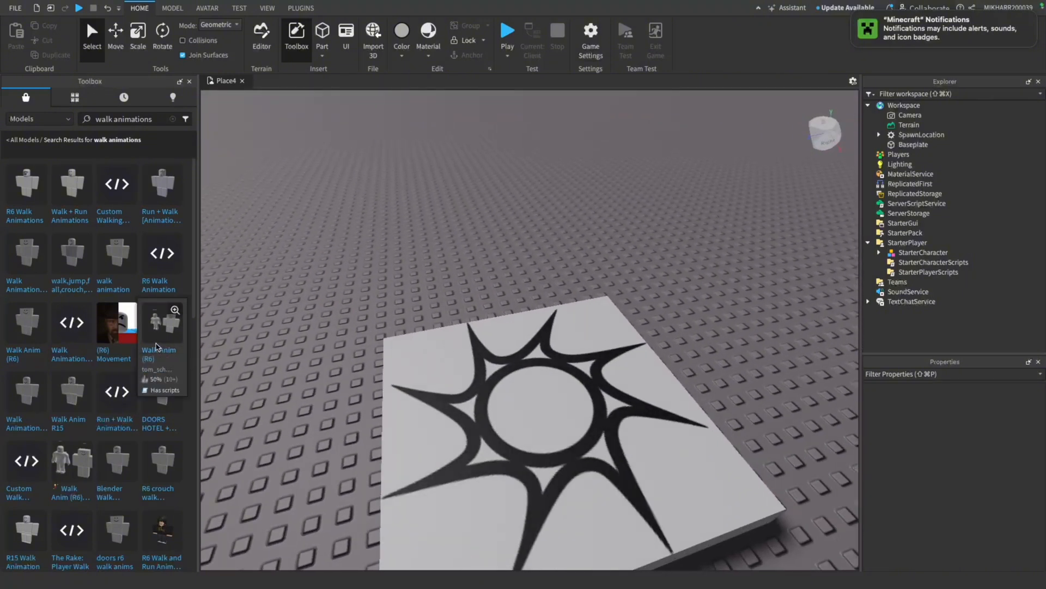
click(157, 346)
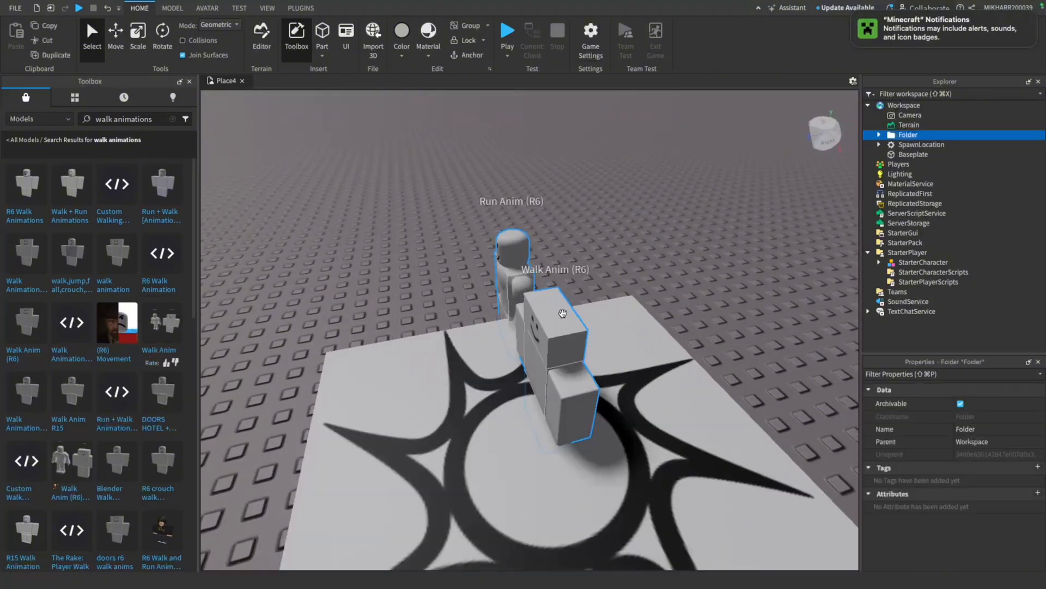
Delete the Run Anim (R6) rig from the inserted folder and close the Toolbox
click(512, 260)
key(Delete)
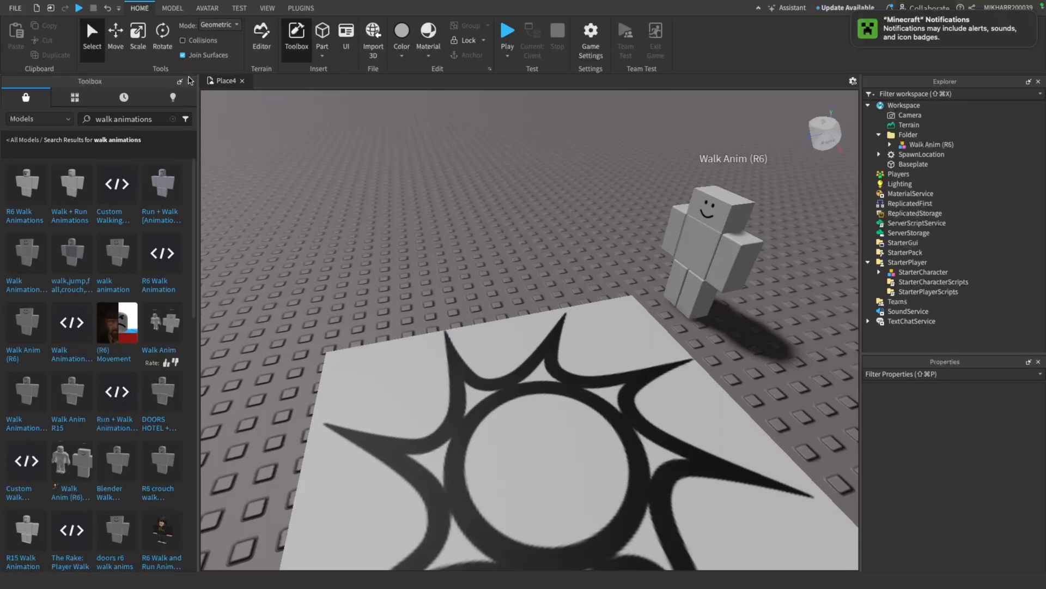
click(192, 81)
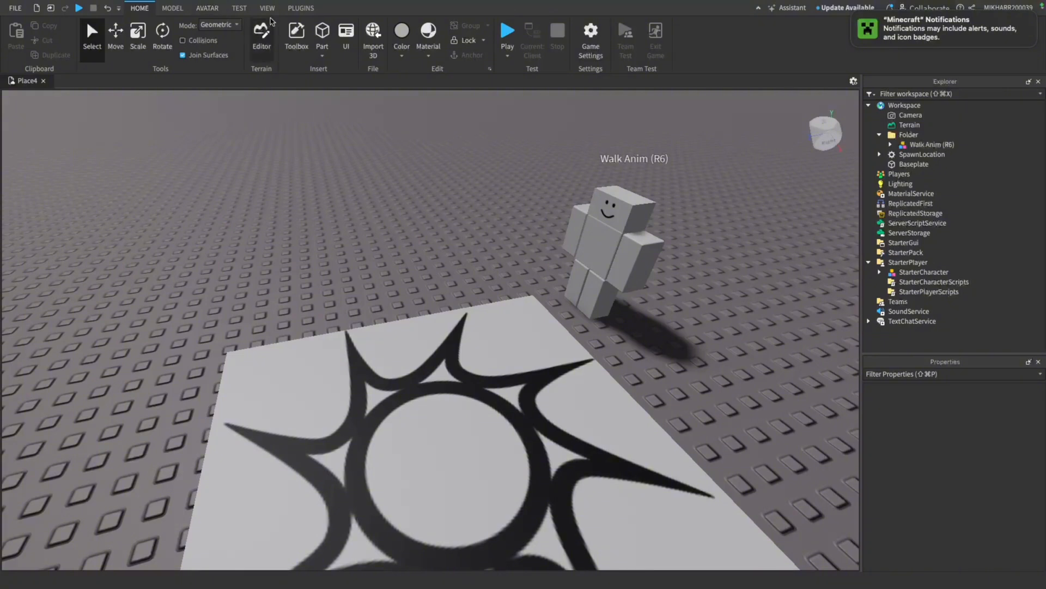
Load the Walk Anim (R6) rig into the Animation Editor and migrate its Automatic Save and R6 Walk clips
mouse_move(324, 4)
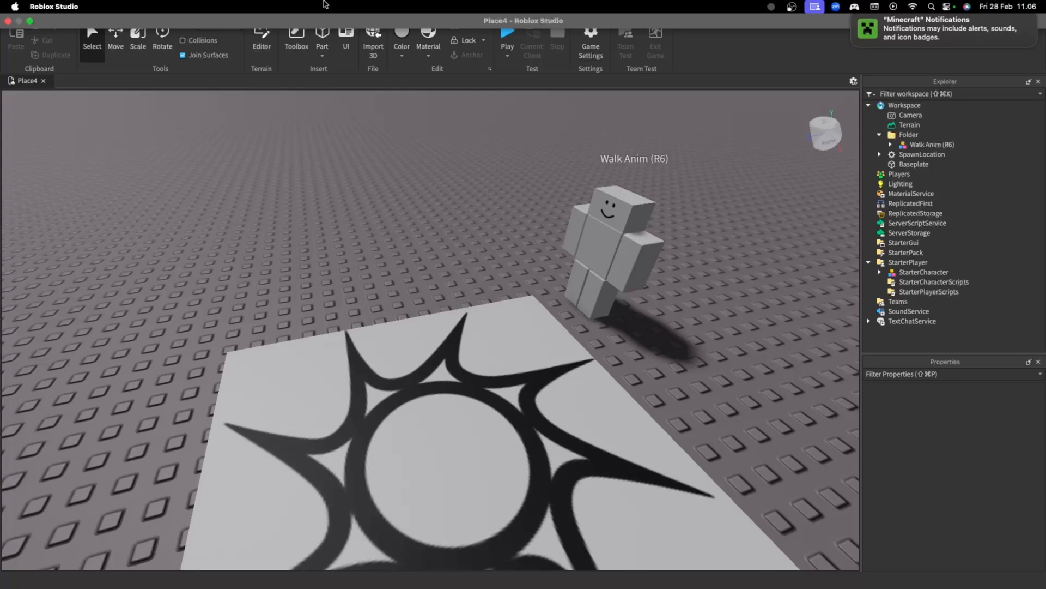
click(207, 7)
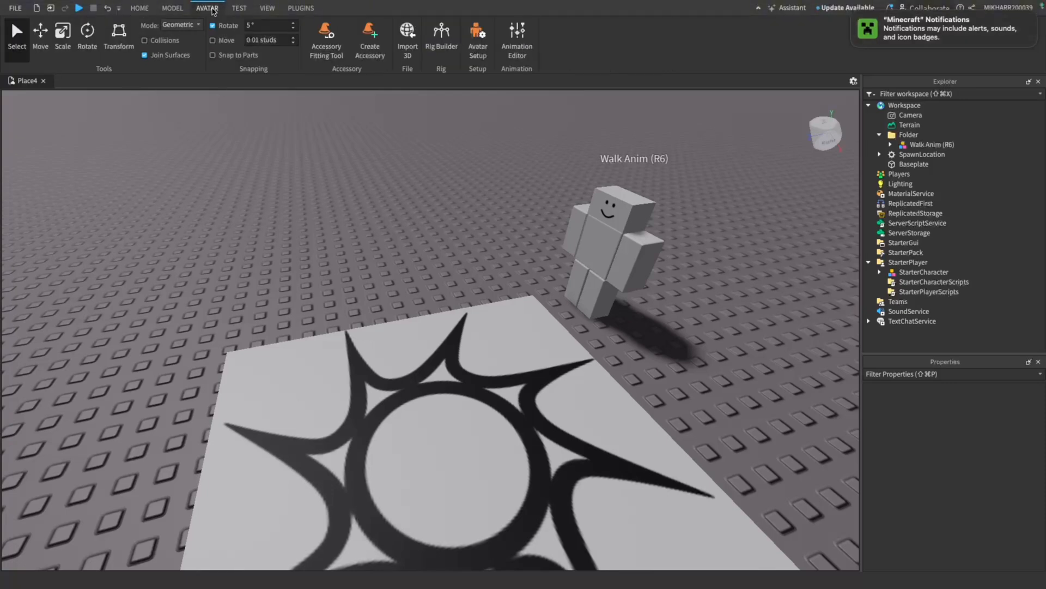
click(522, 47)
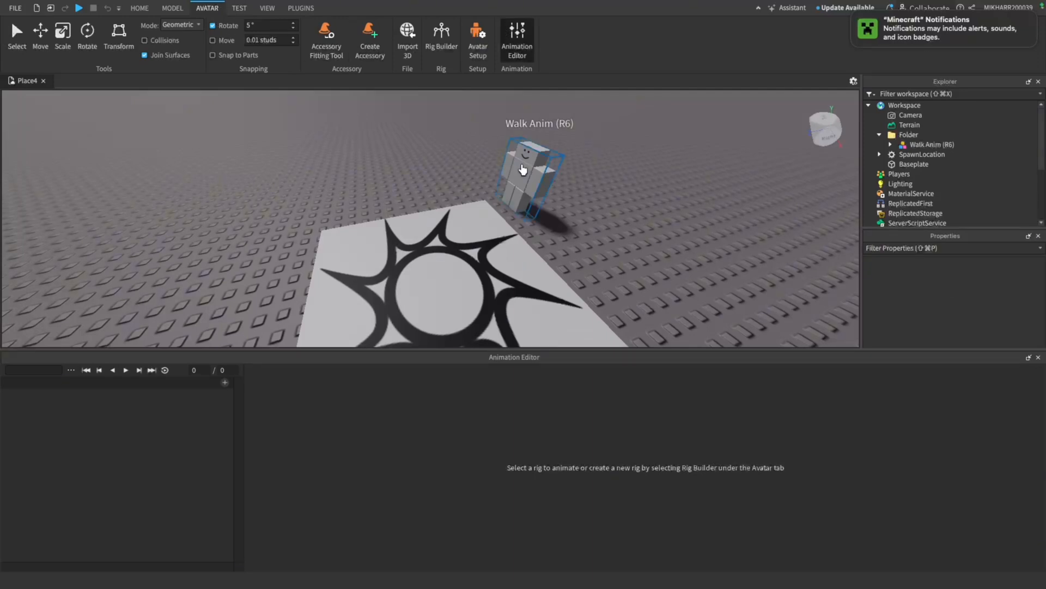
click(522, 169)
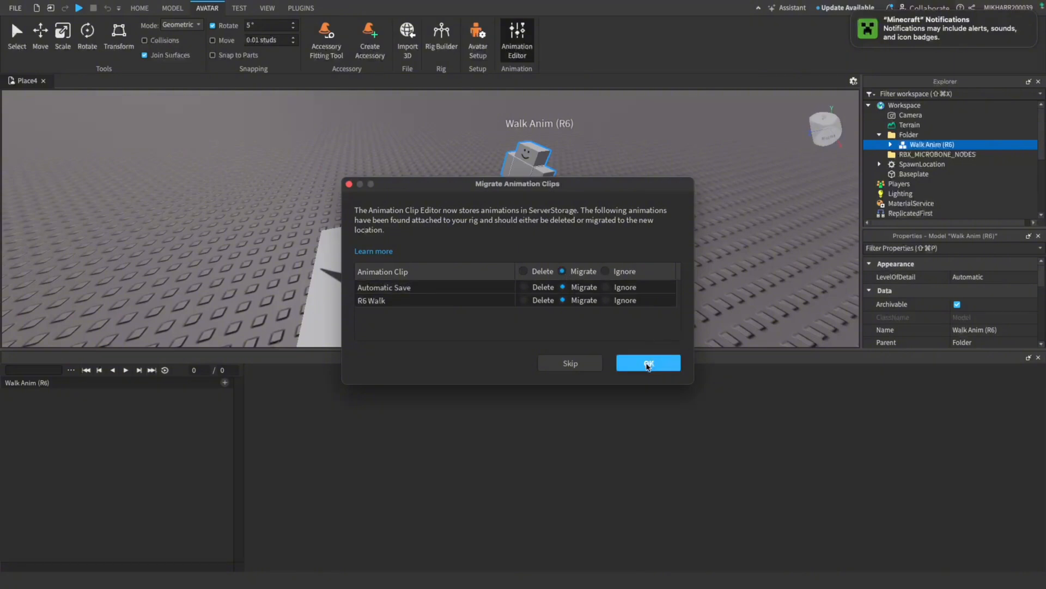
click(648, 366)
Frame the Walk Anim (R6) rig in the viewport and preview its Automatic Save animation
key(f)
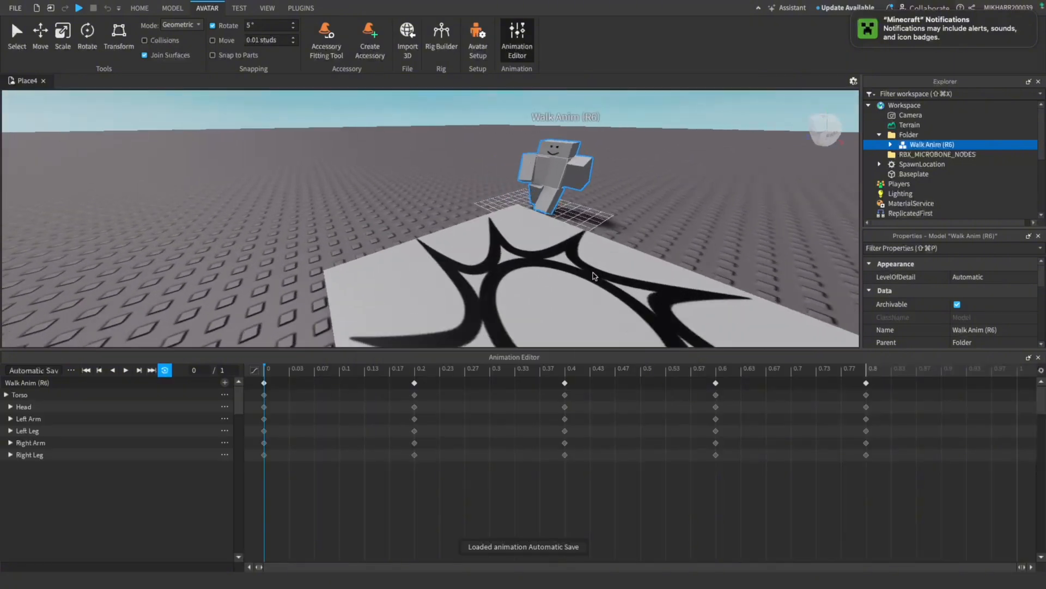
key(e)
right_drag(594, 276, 610, 279)
key(w)
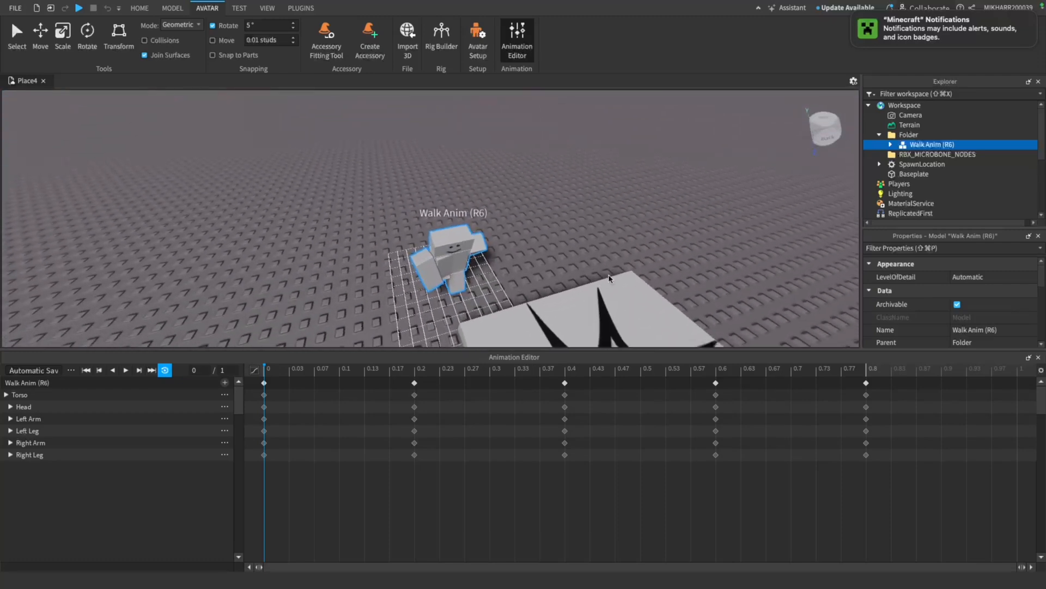
click(125, 370)
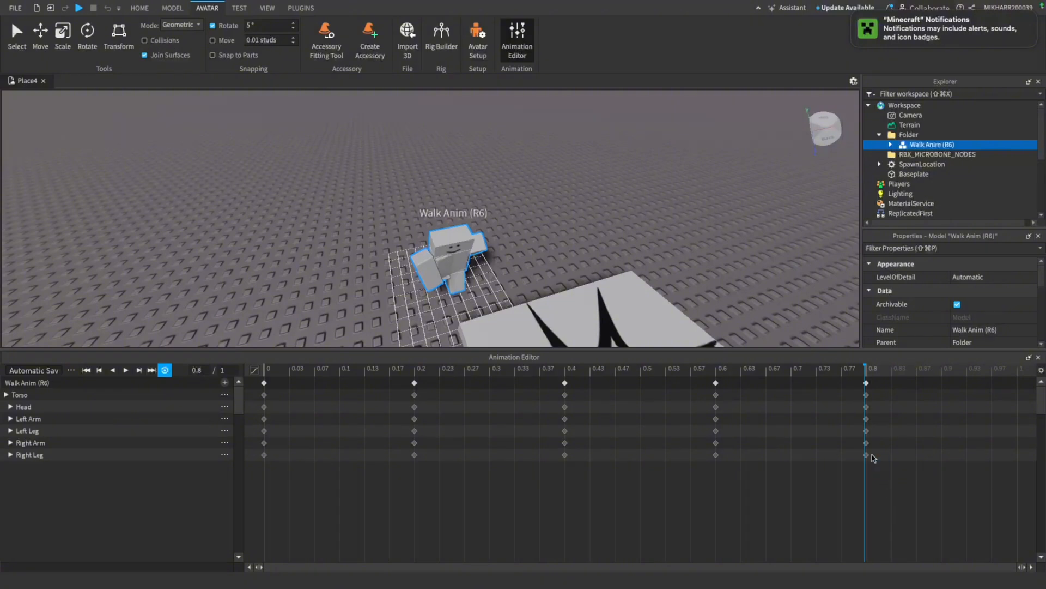
Set the easing style of all the walk animation's keyframes to Constant, and preview the playback before closing the editor
drag(876, 466, 261, 381)
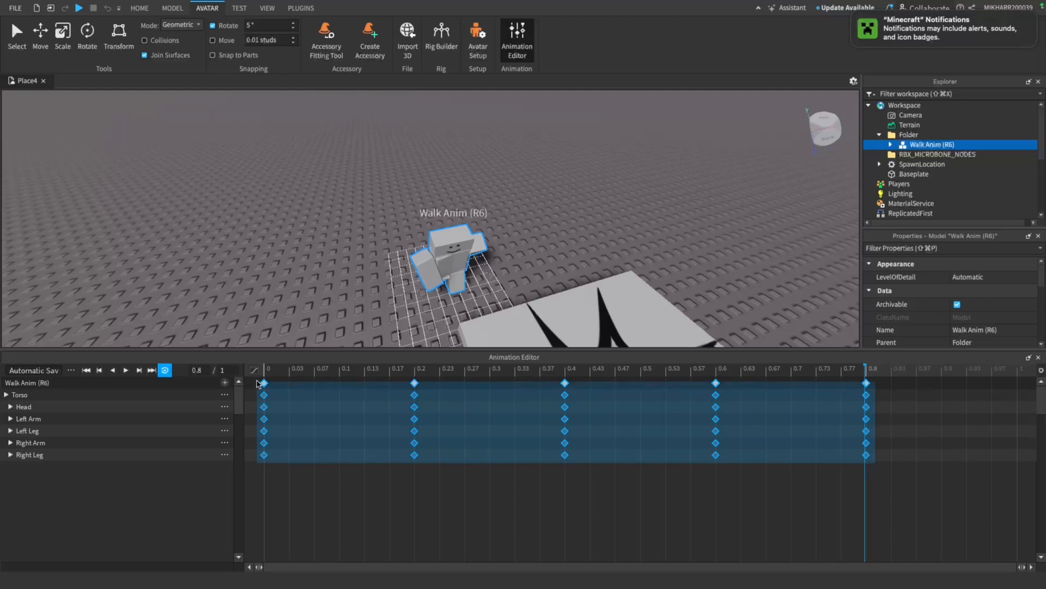
right_click(264, 393)
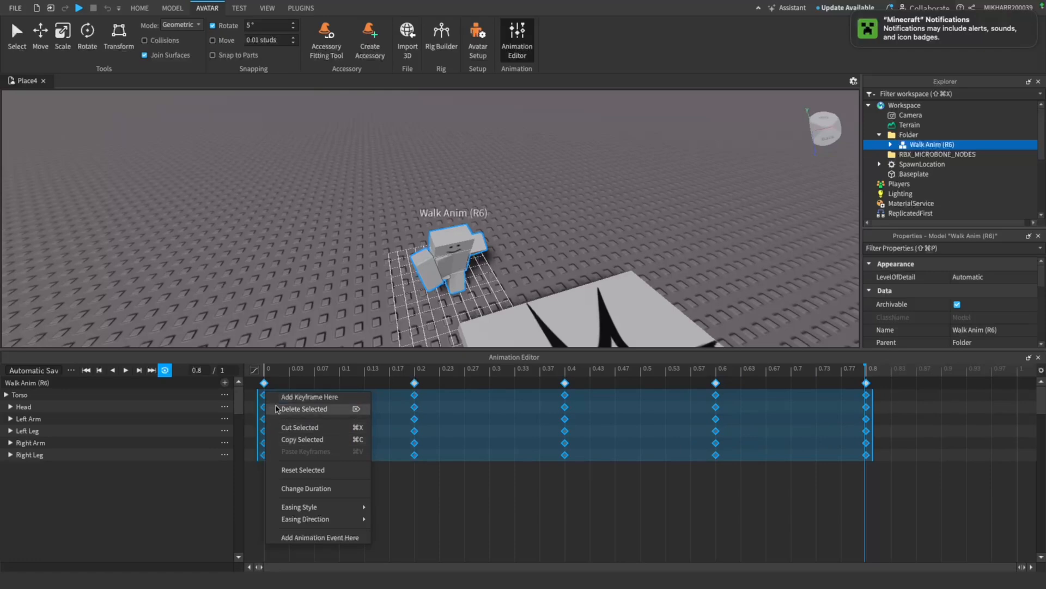
mouse_move(308, 510)
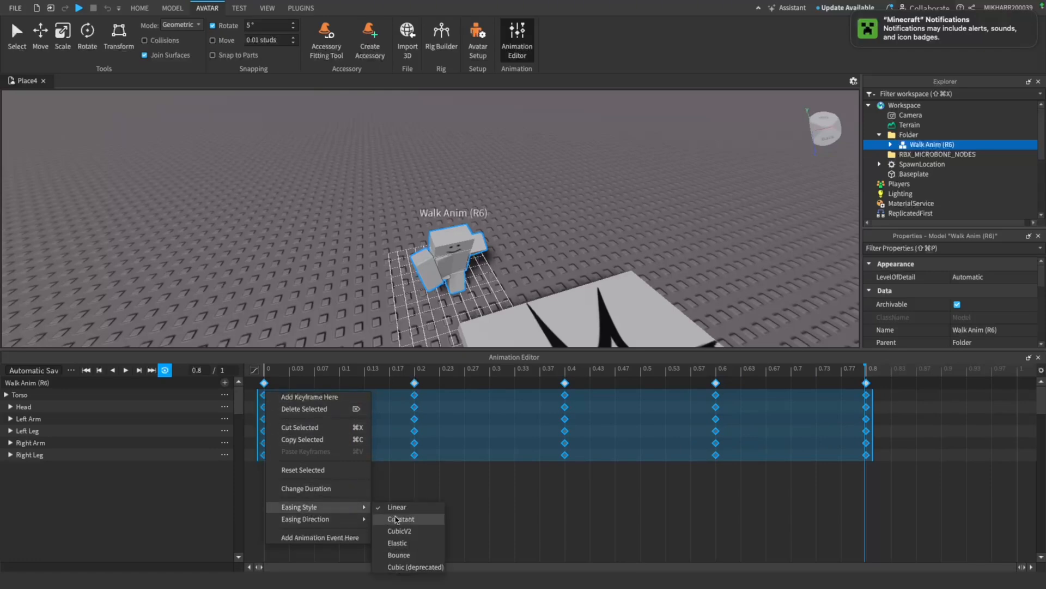
click(396, 519)
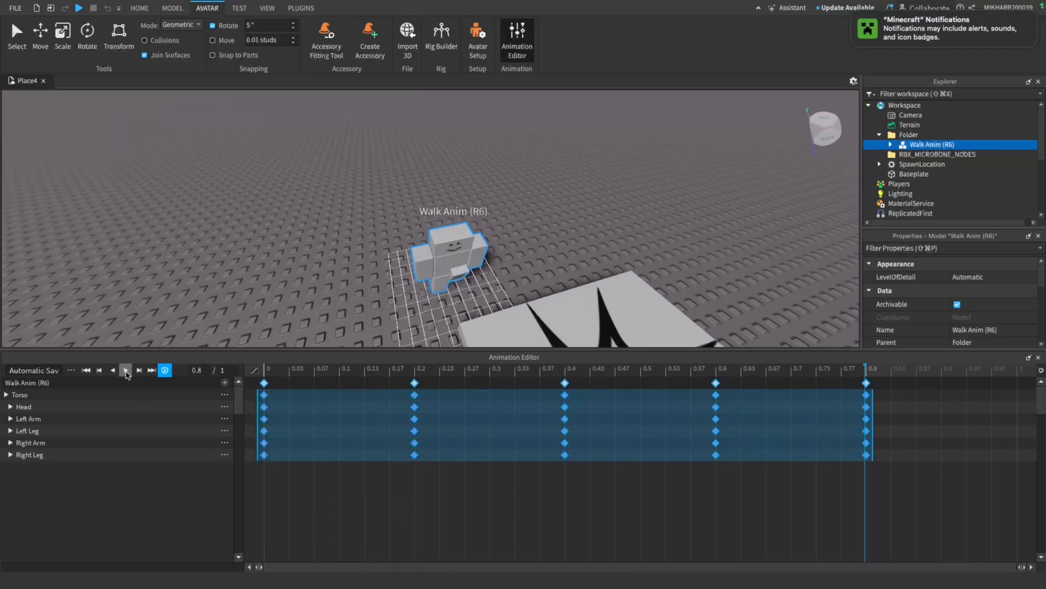
click(126, 371)
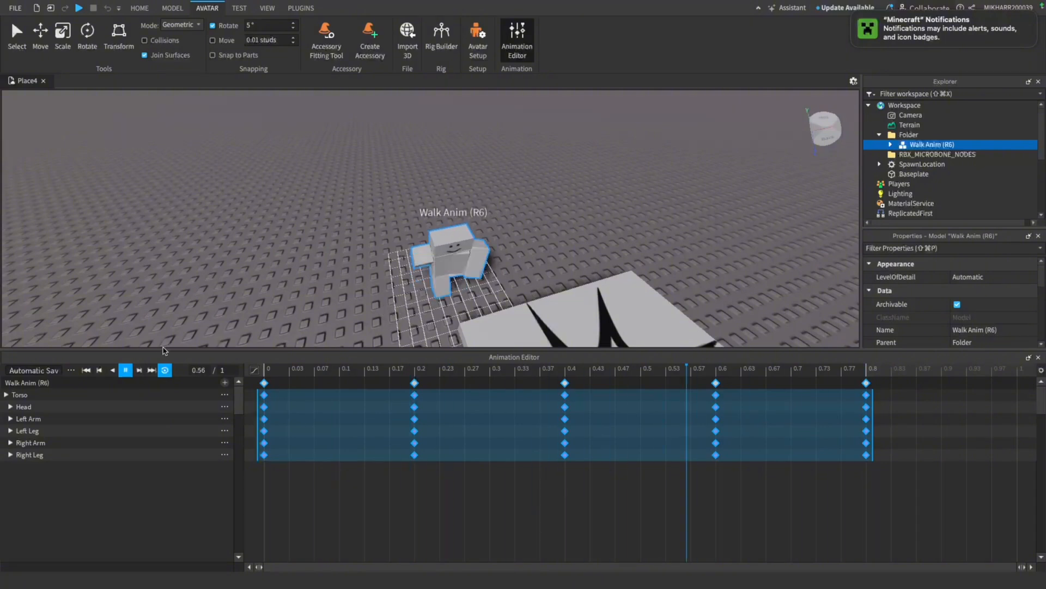
click(126, 371)
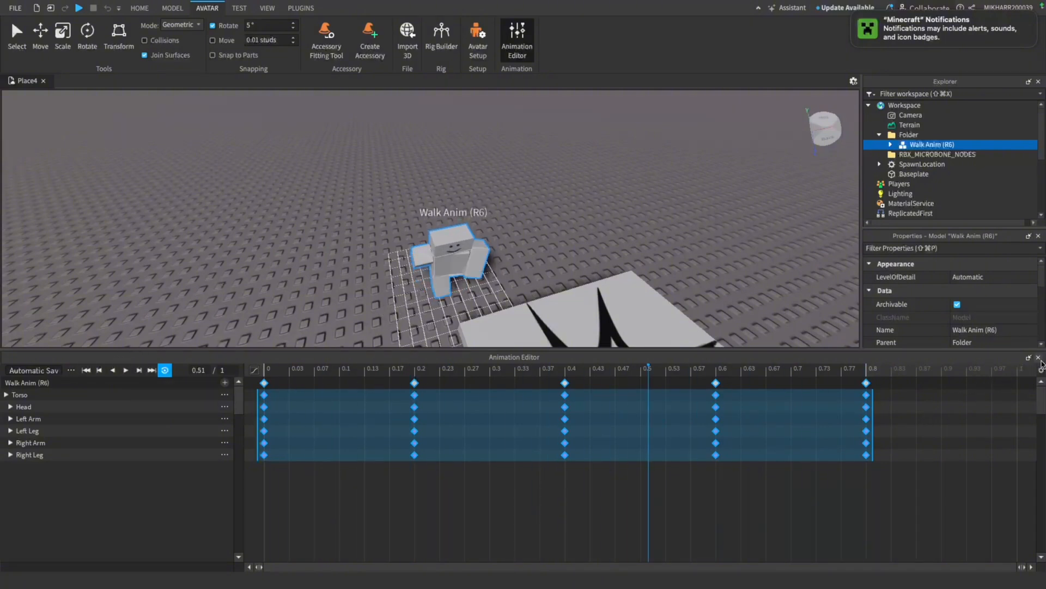
click(1038, 357)
click(638, 317)
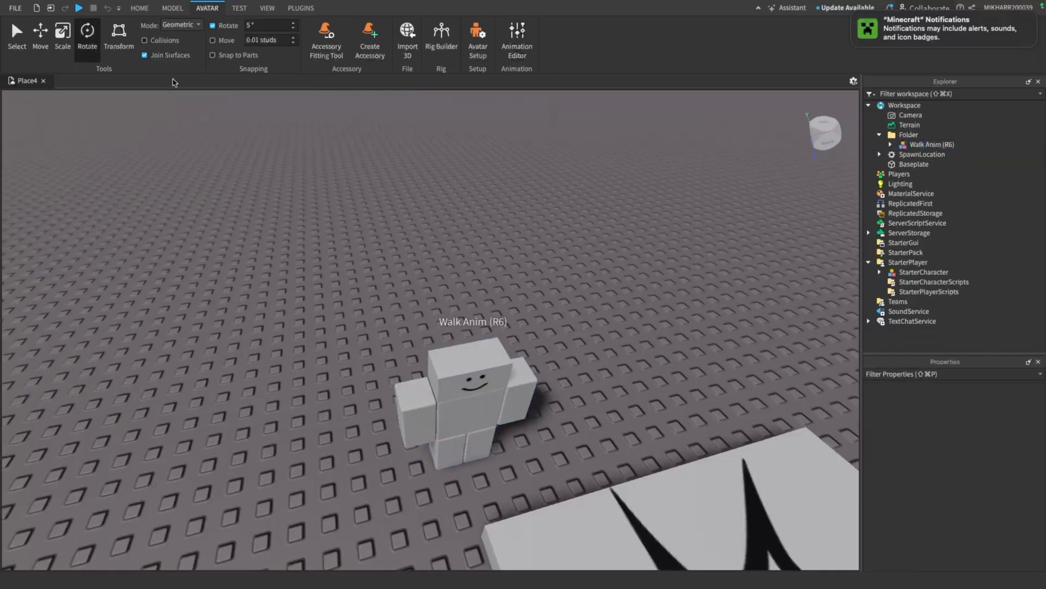
Copy the Animate script from the player character during a playtest and paste it into StarterCharacterScripts
click(79, 7)
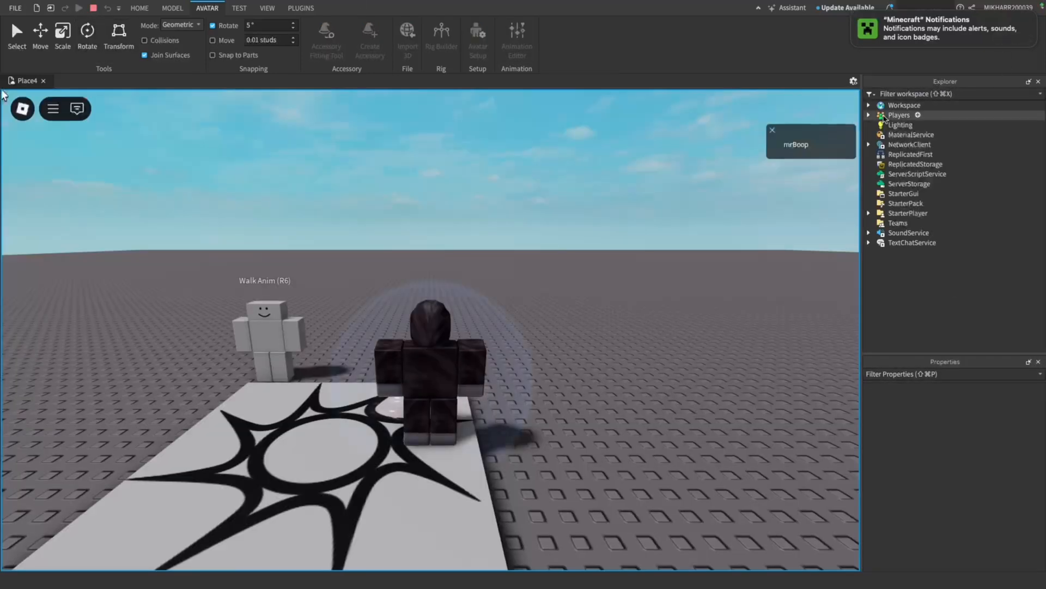
click(869, 105)
click(880, 154)
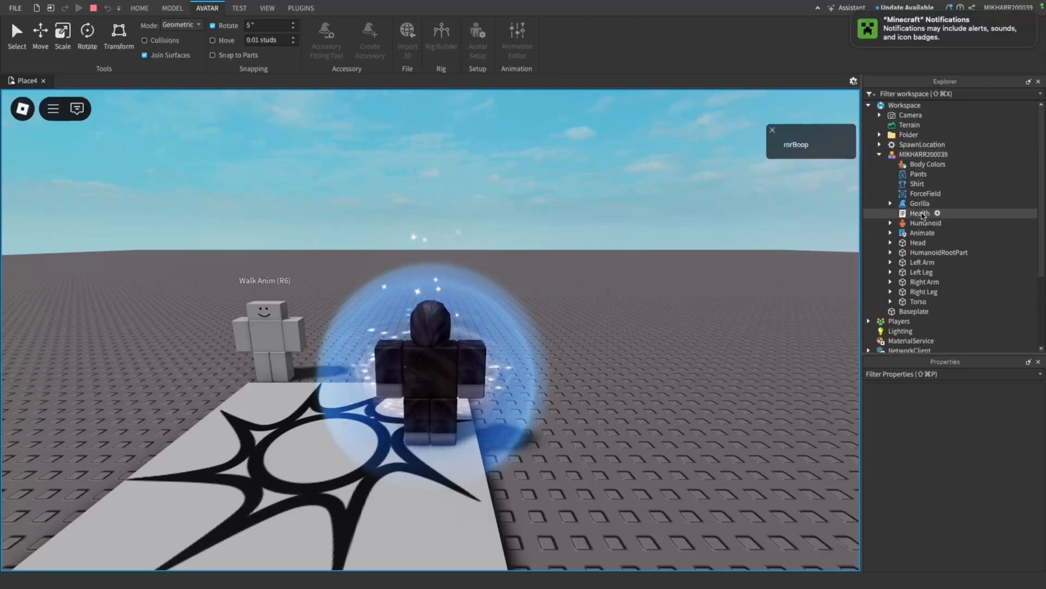
right_click(923, 233)
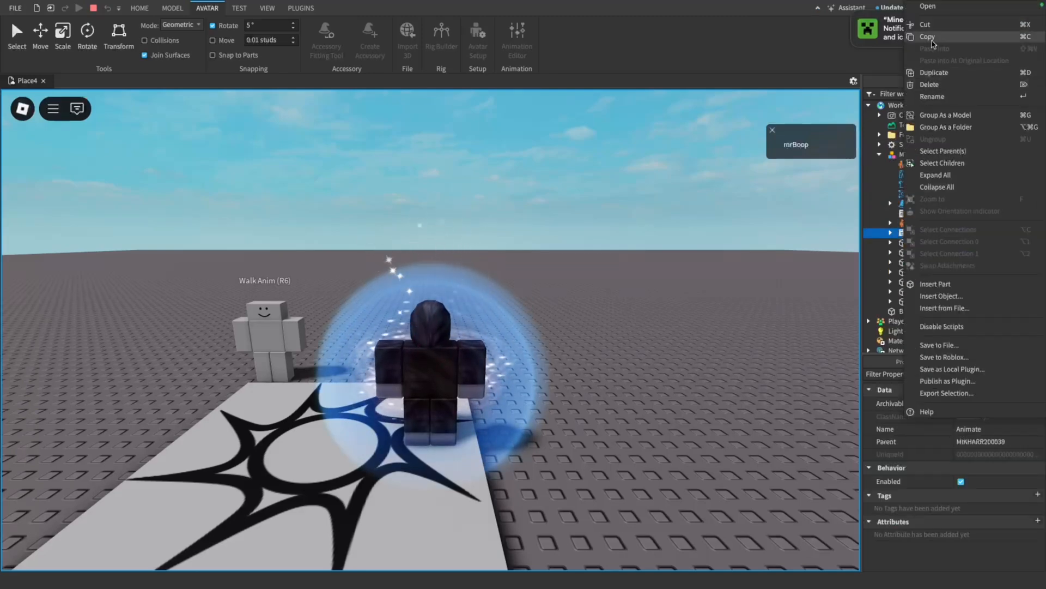
click(931, 37)
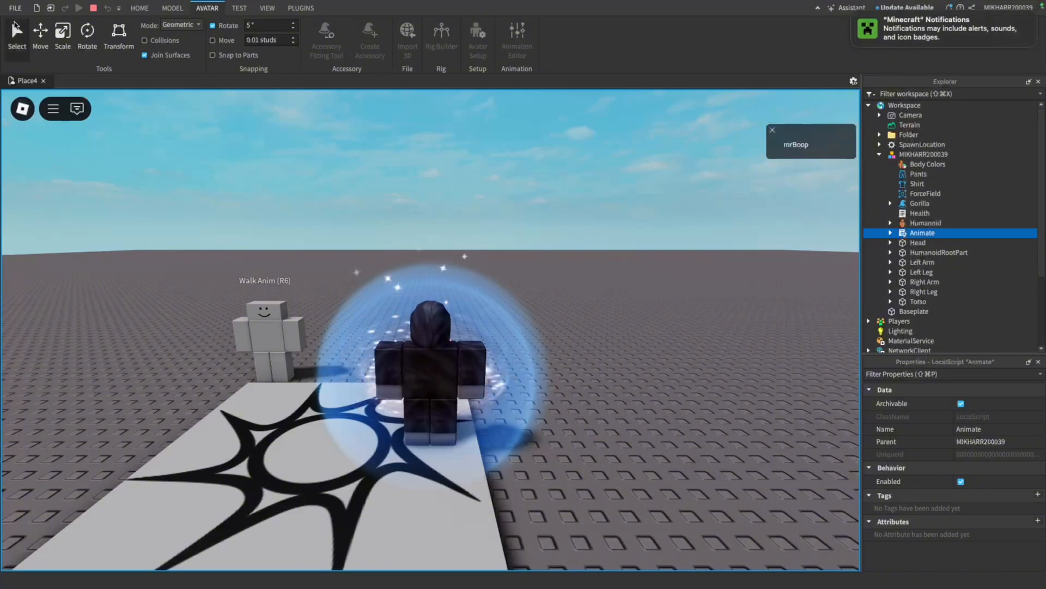
click(93, 8)
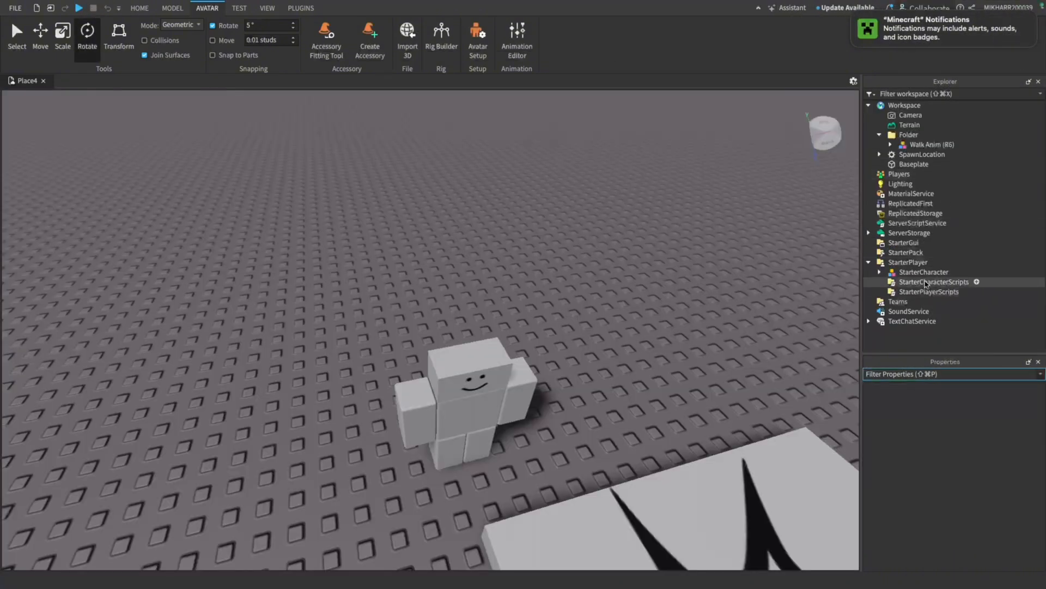
right_click(975, 282)
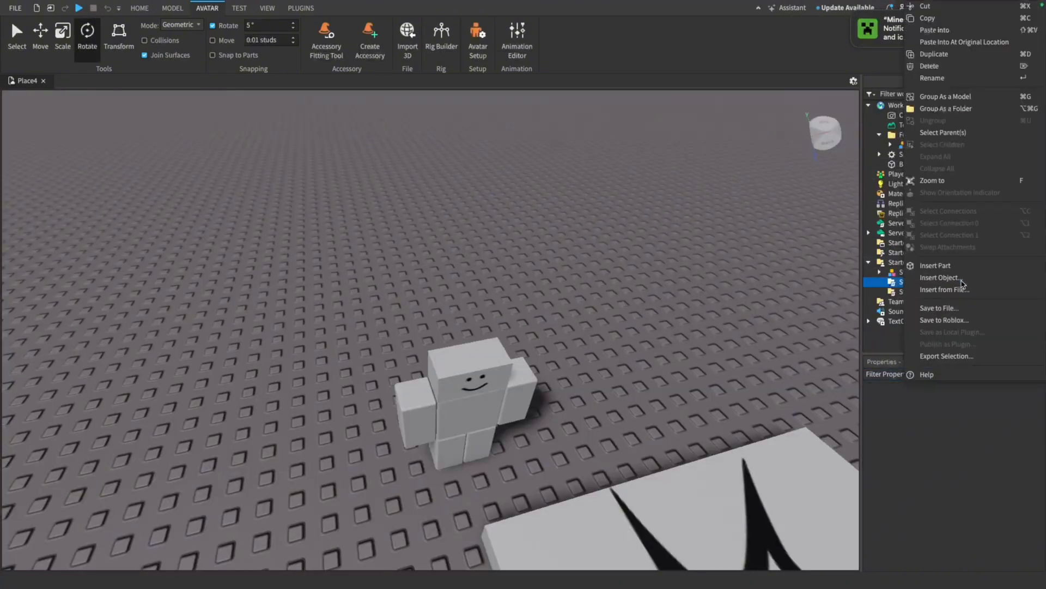
click(892, 280)
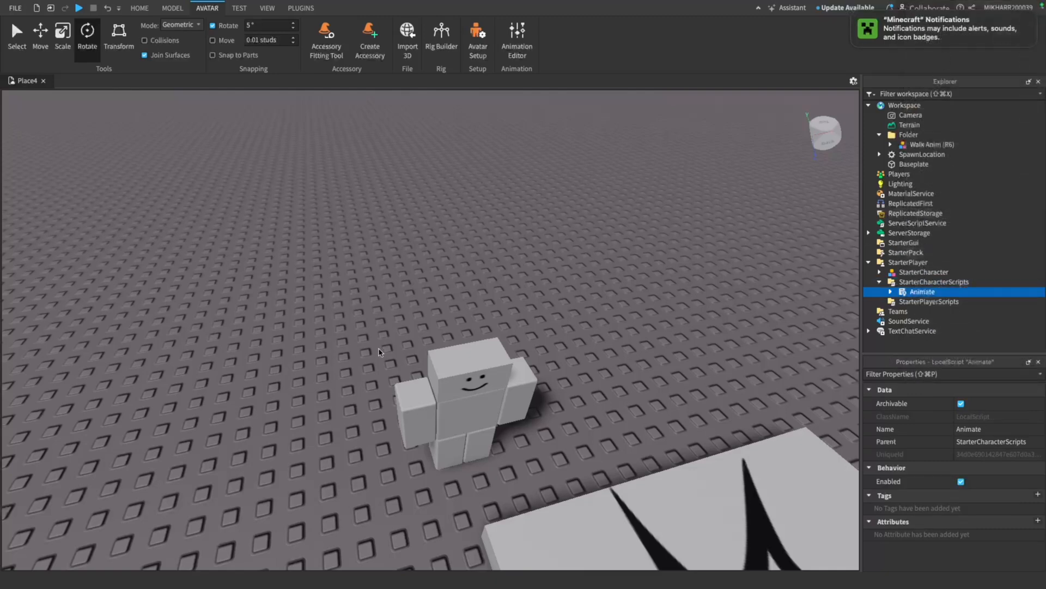
Publish the rig's Automatic Save animation to Roblox under the title "R6 Walk" and copy its asset ID
click(517, 38)
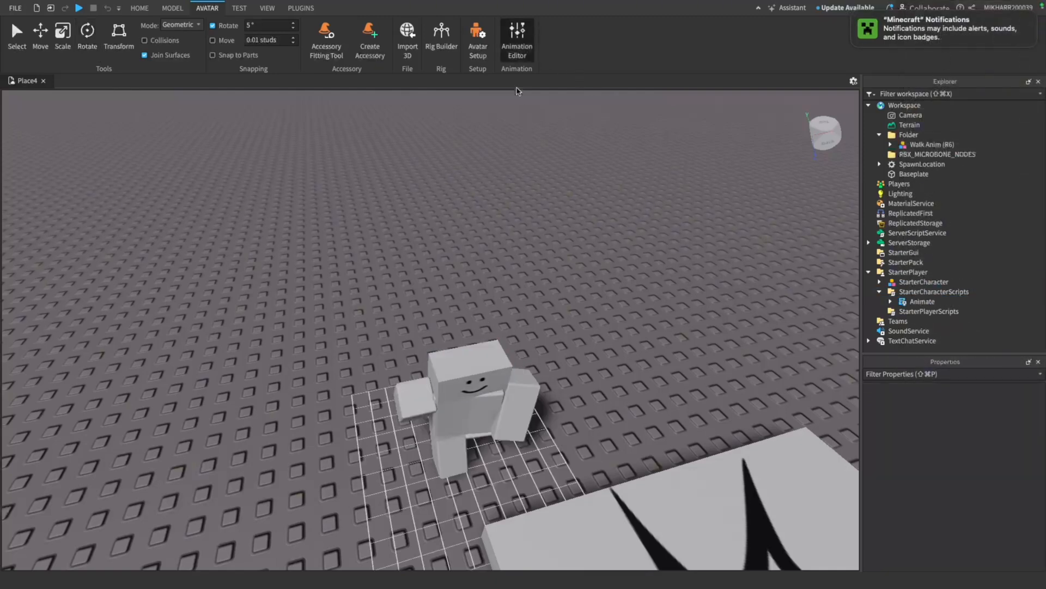
click(517, 58)
click(516, 58)
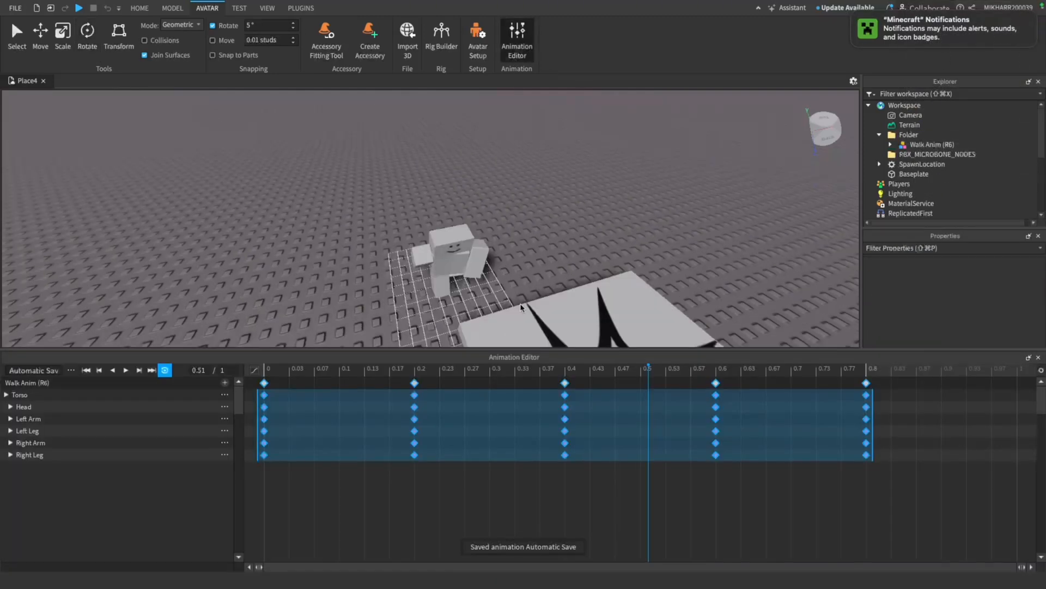
click(70, 370)
click(104, 430)
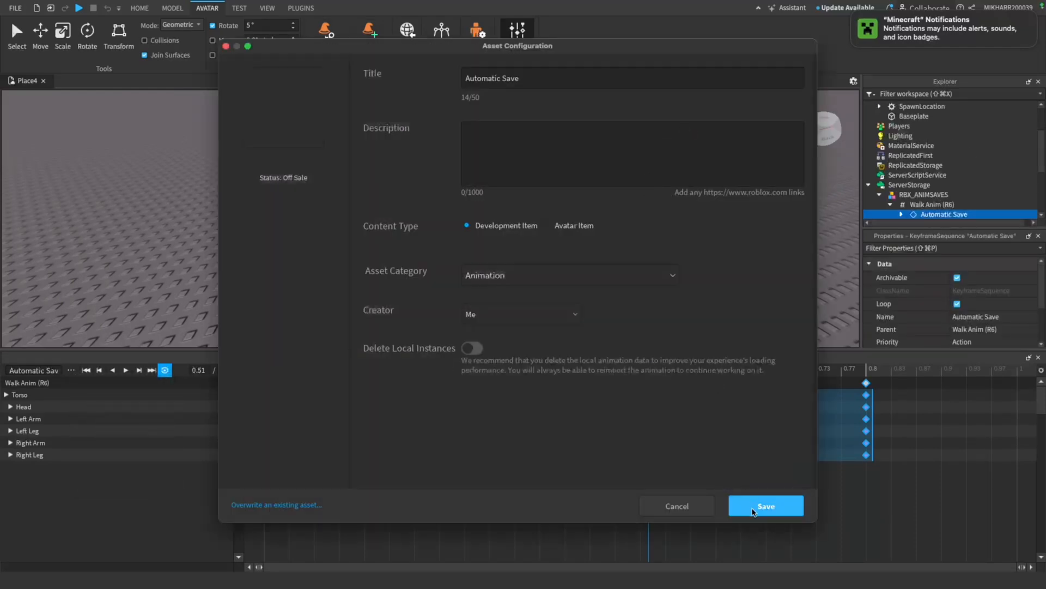
drag(574, 79, 350, 76)
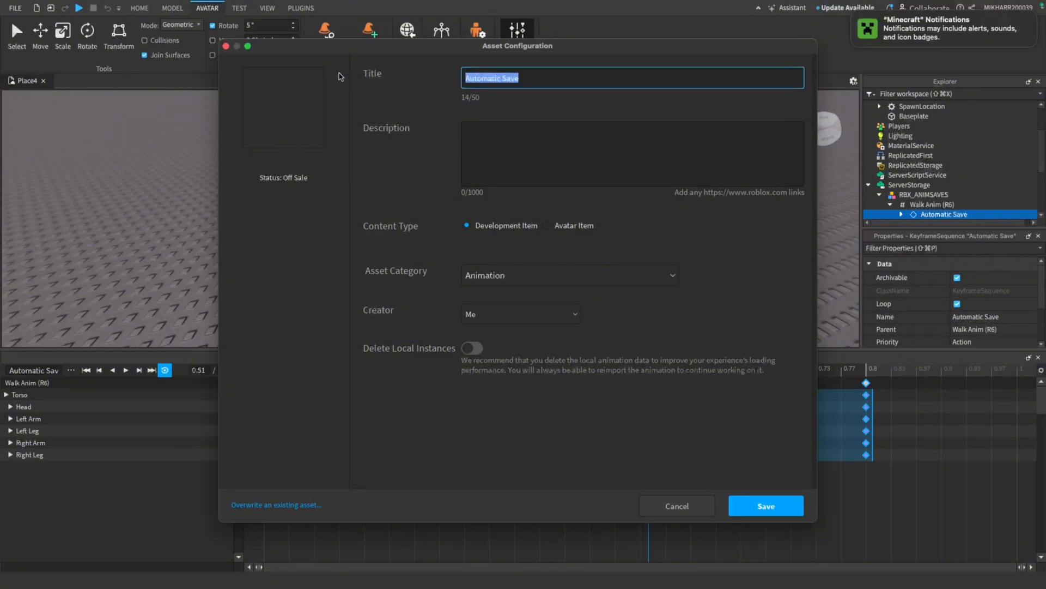
text(R6 Walk)
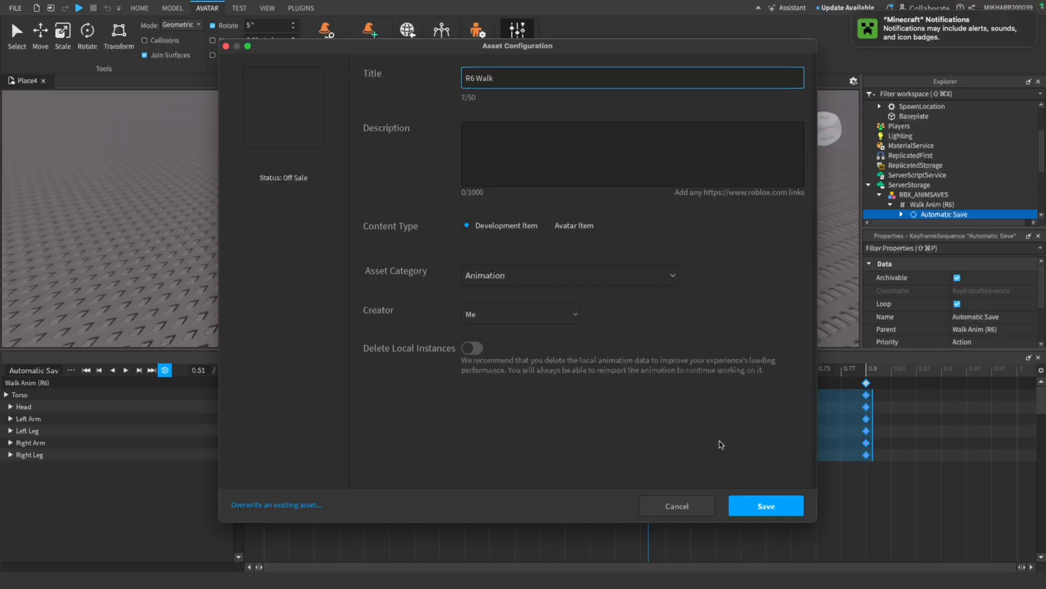
click(758, 502)
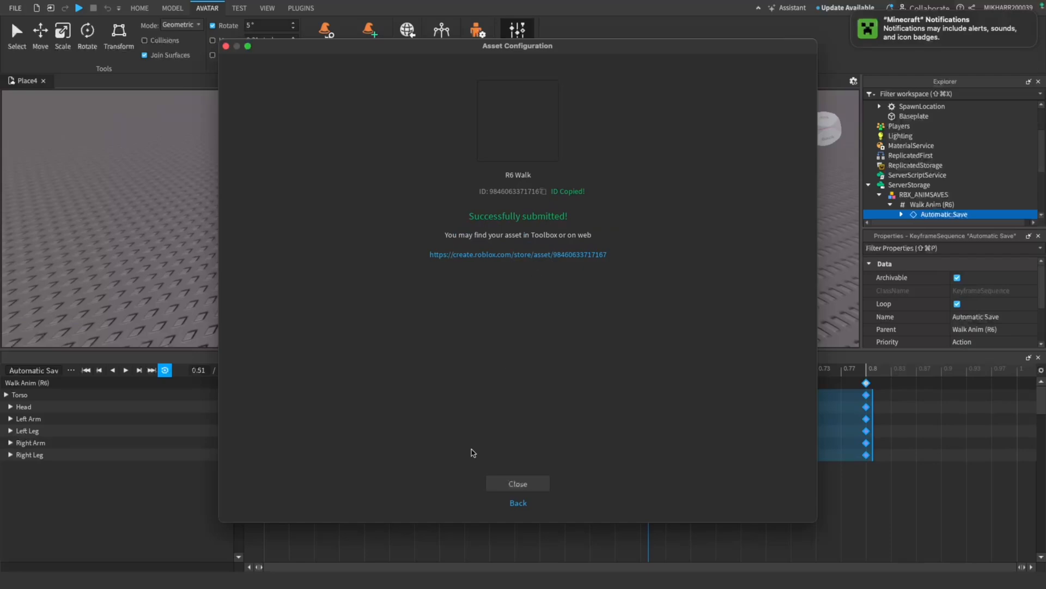
click(518, 484)
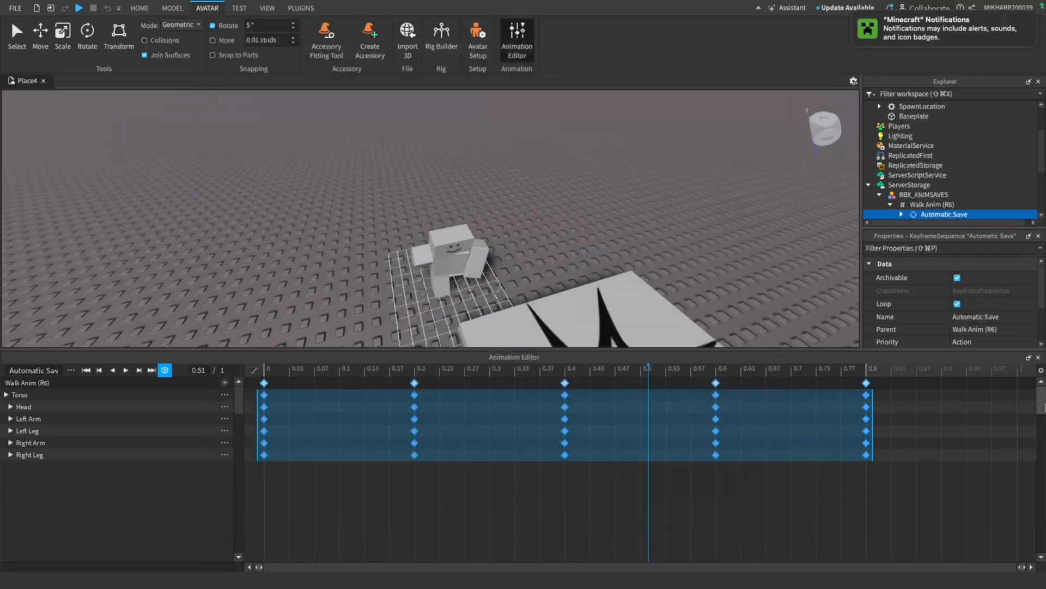
click(1039, 358)
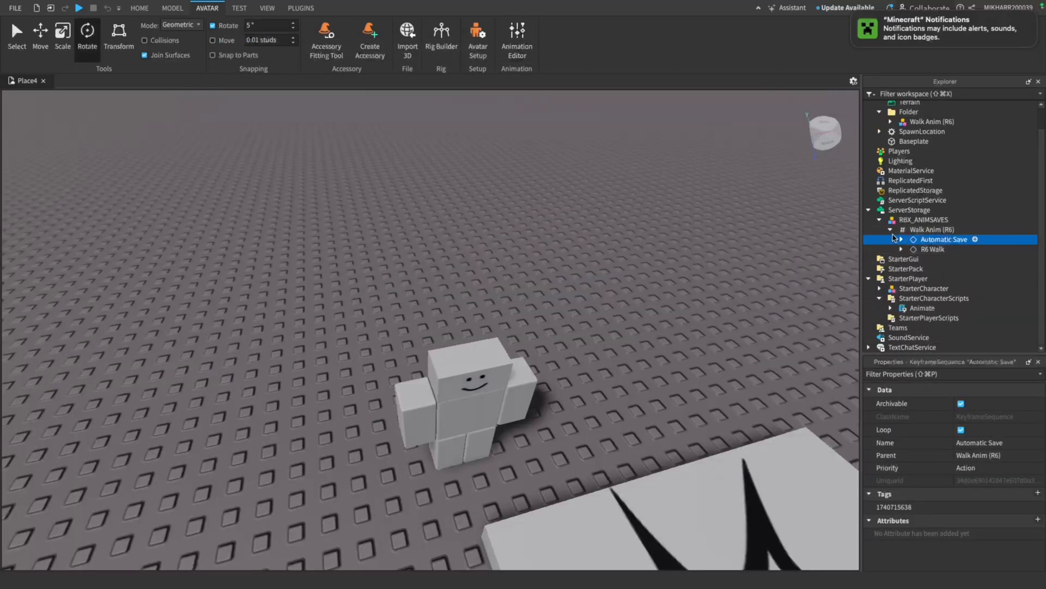
double_click(922, 308)
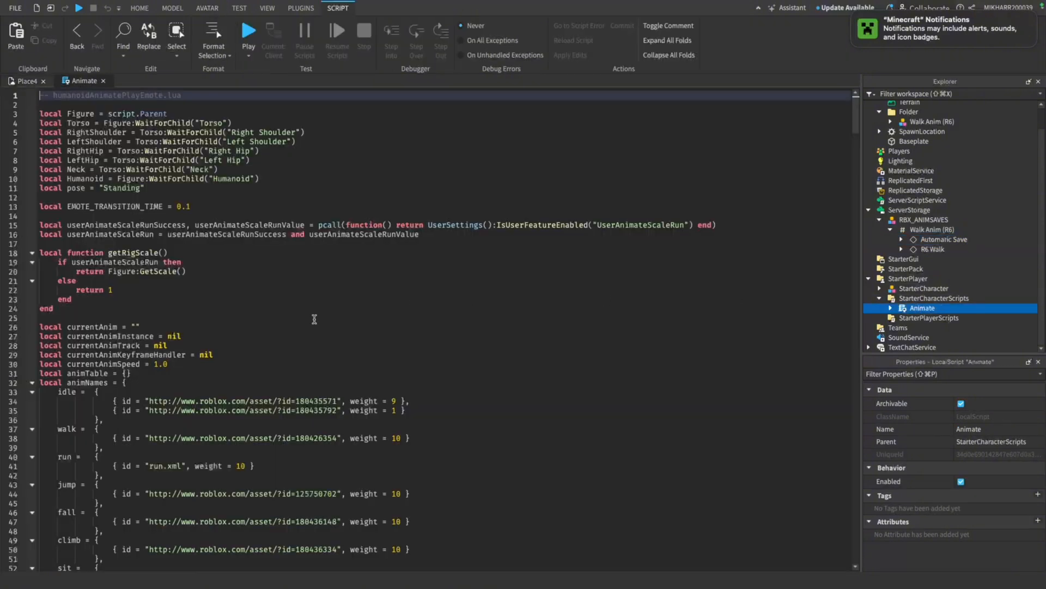
double_click(308, 439)
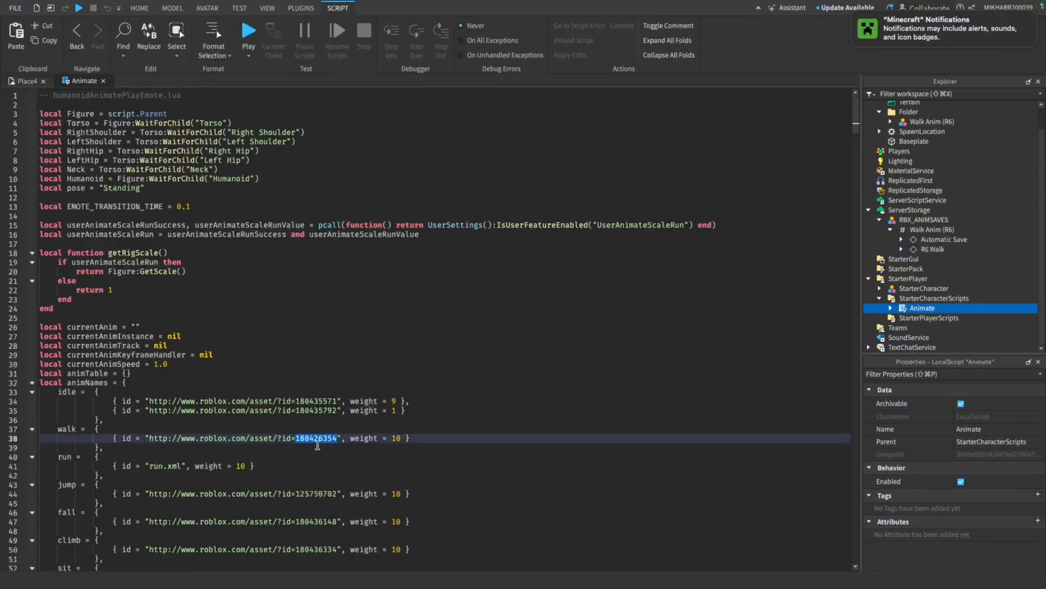
key(super+v)
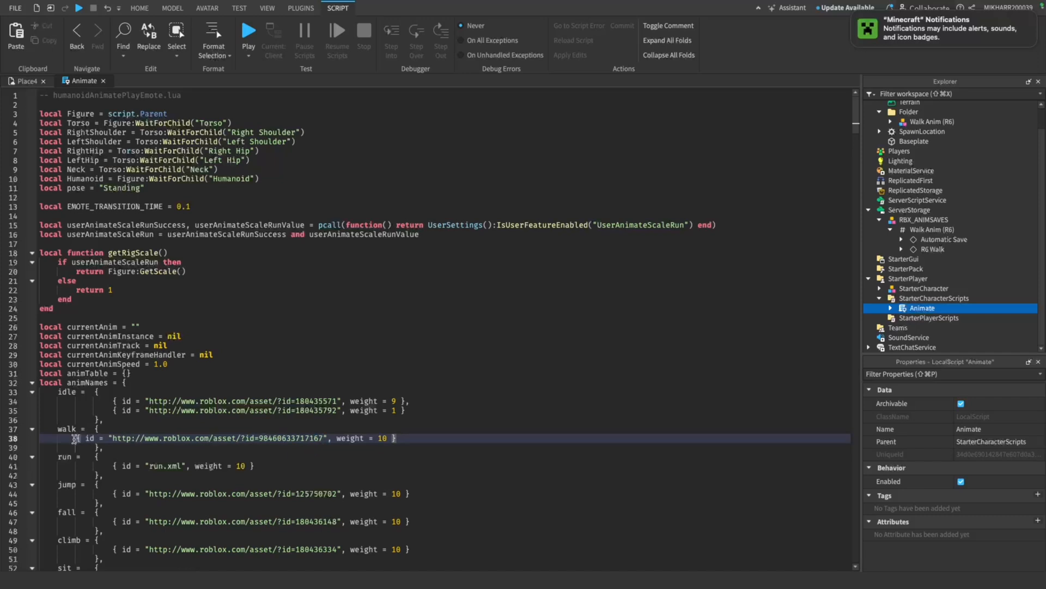
key(Tab)
key(Tab)
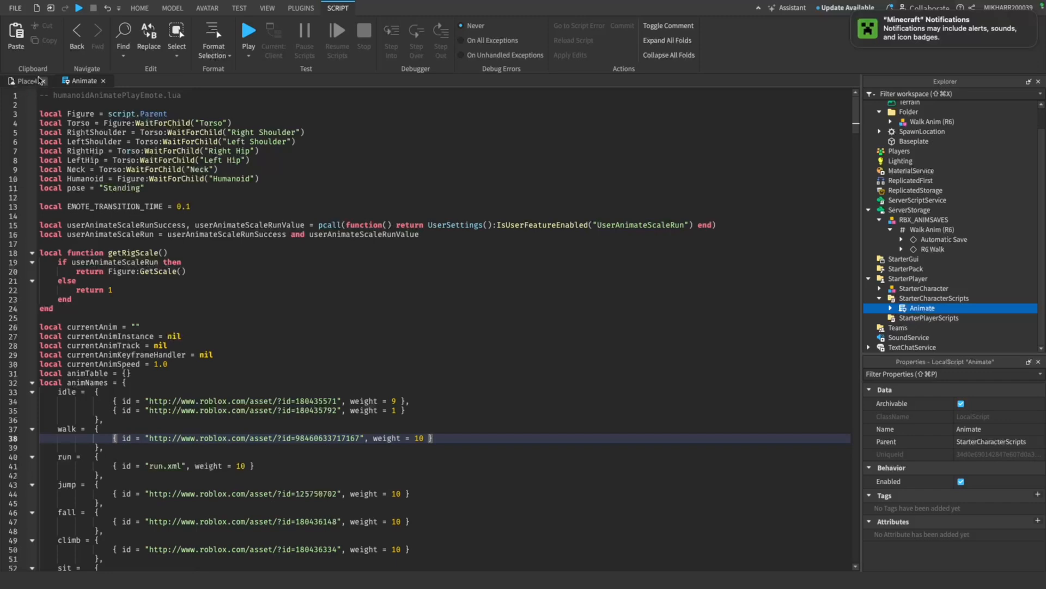
click(17, 81)
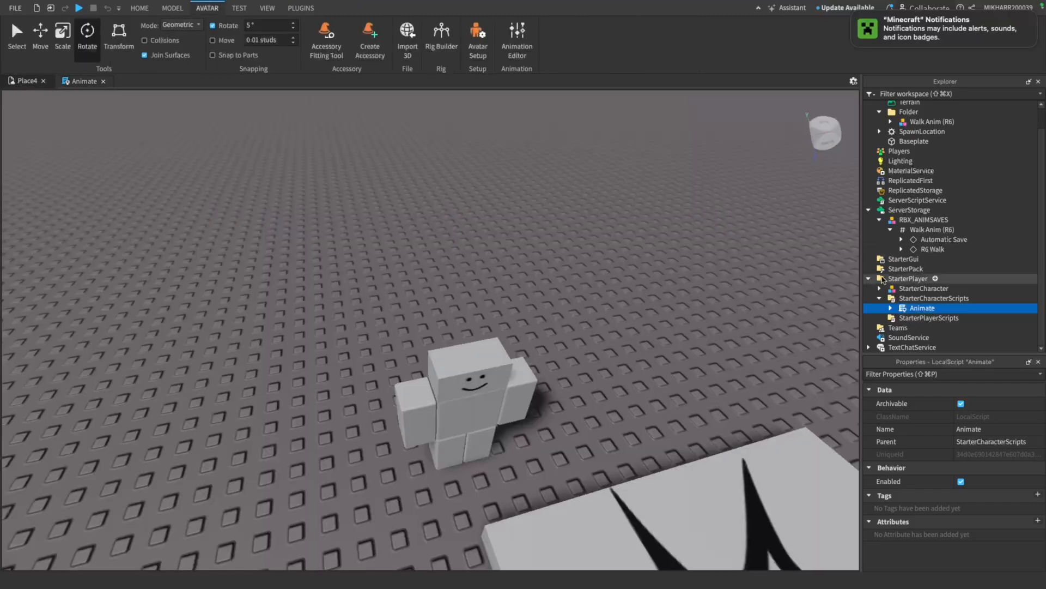
click(890, 309)
scroll(894, 294, down, 3)
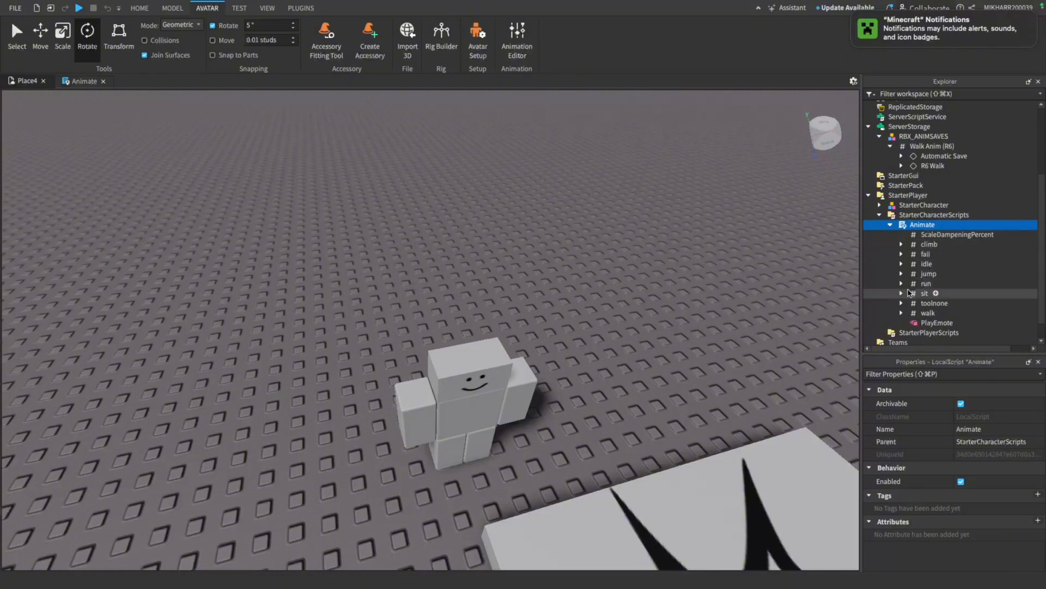
click(924, 312)
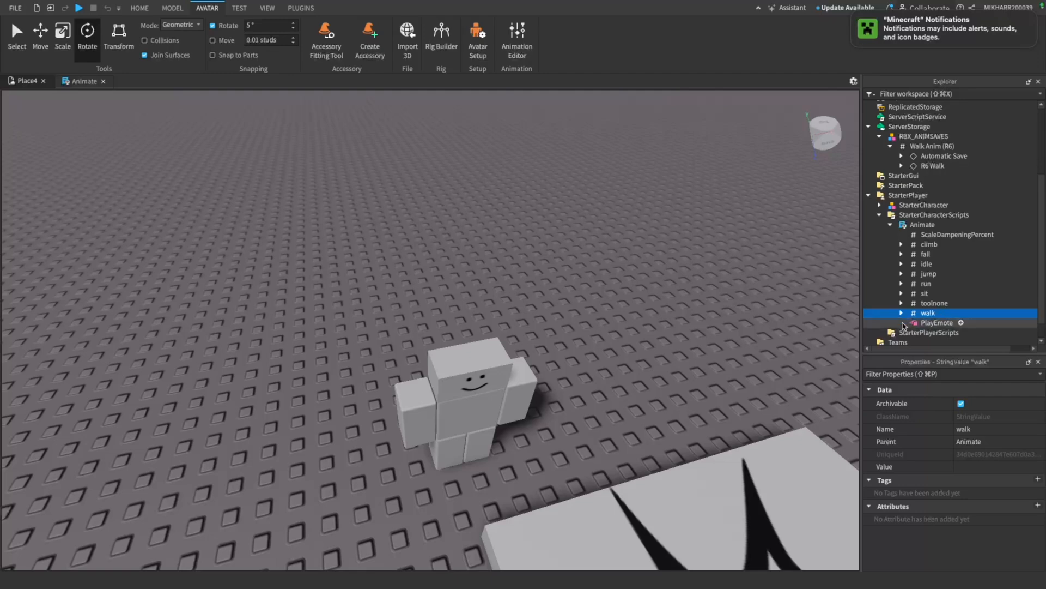
click(902, 313)
click(937, 323)
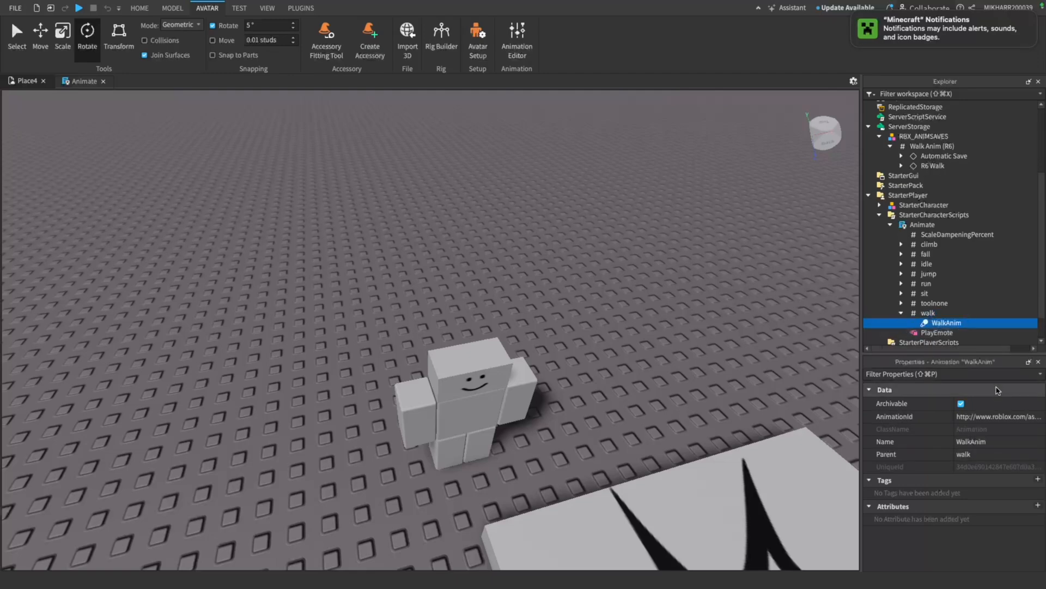
click(969, 416)
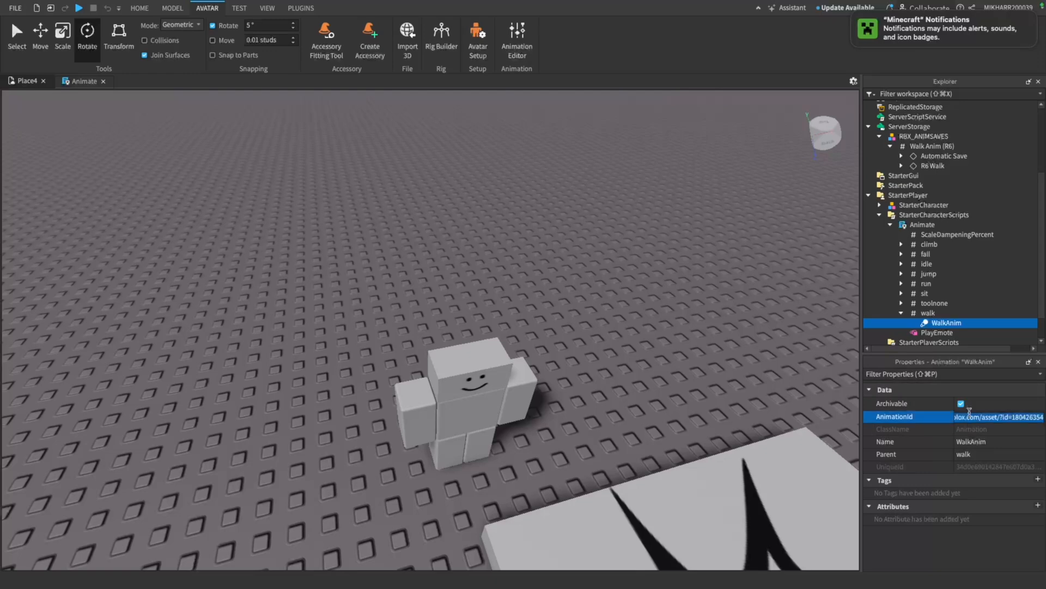
key(ctrl+v)
key(Return)
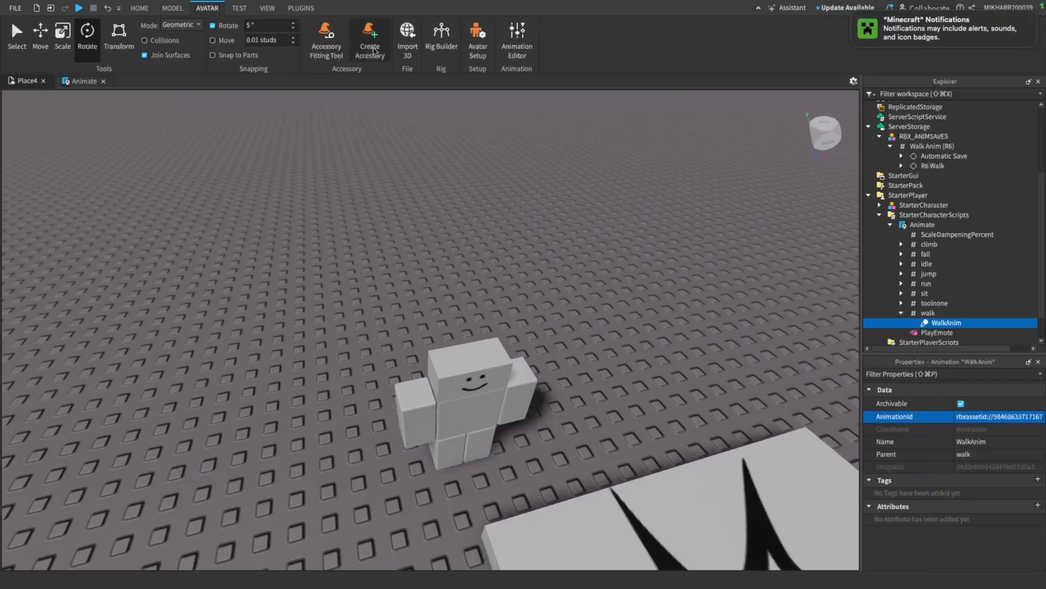
Playtest the place, walking the gorilla character around to check its walk animation, and stop the test
click(77, 8)
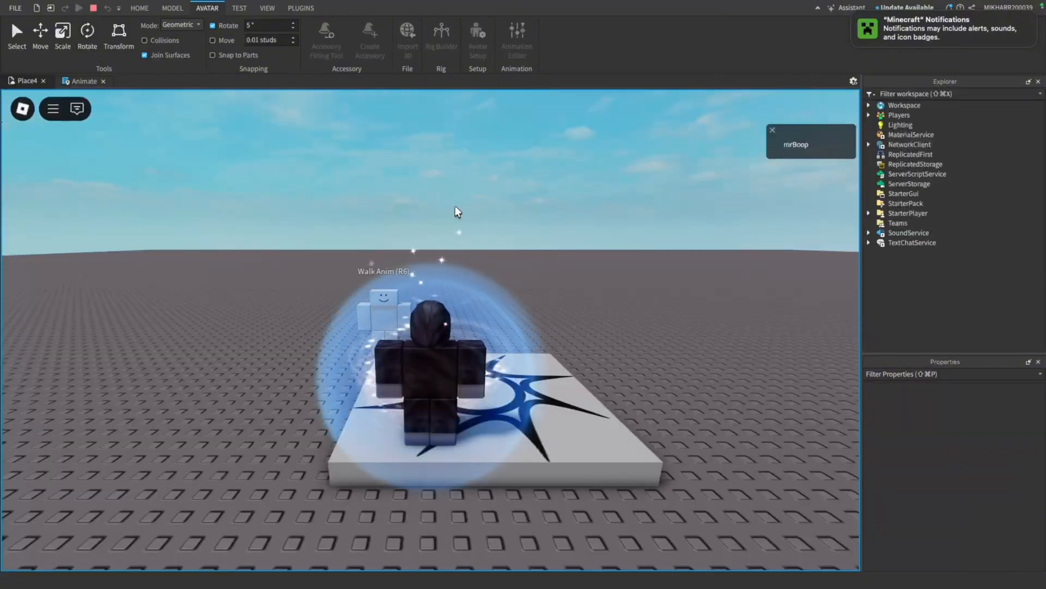
right_drag(452, 271, 451, 271)
key(w)
key(s)
key(d)
key(s)
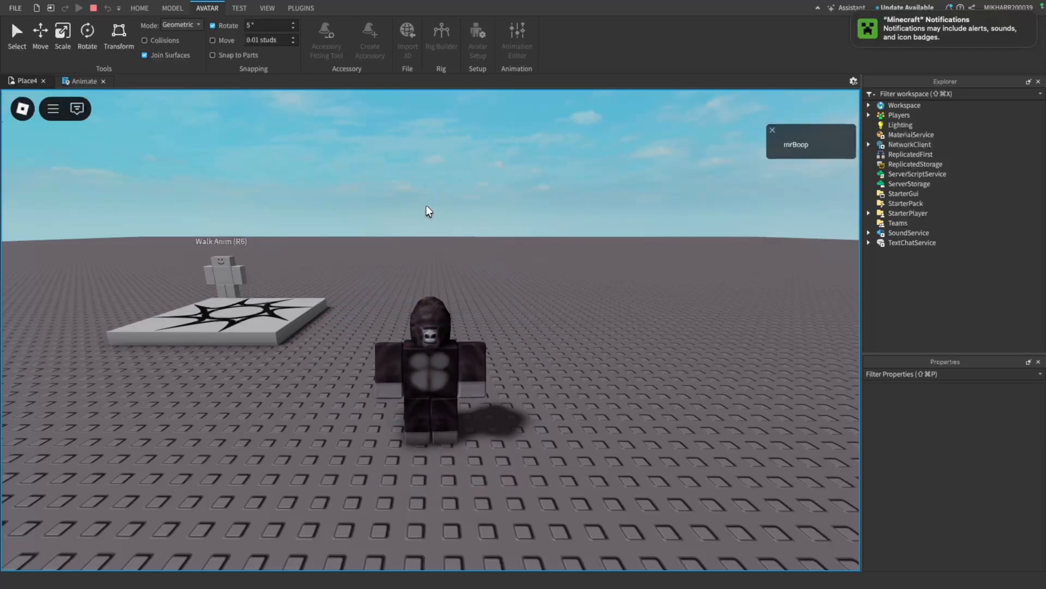
key(w)
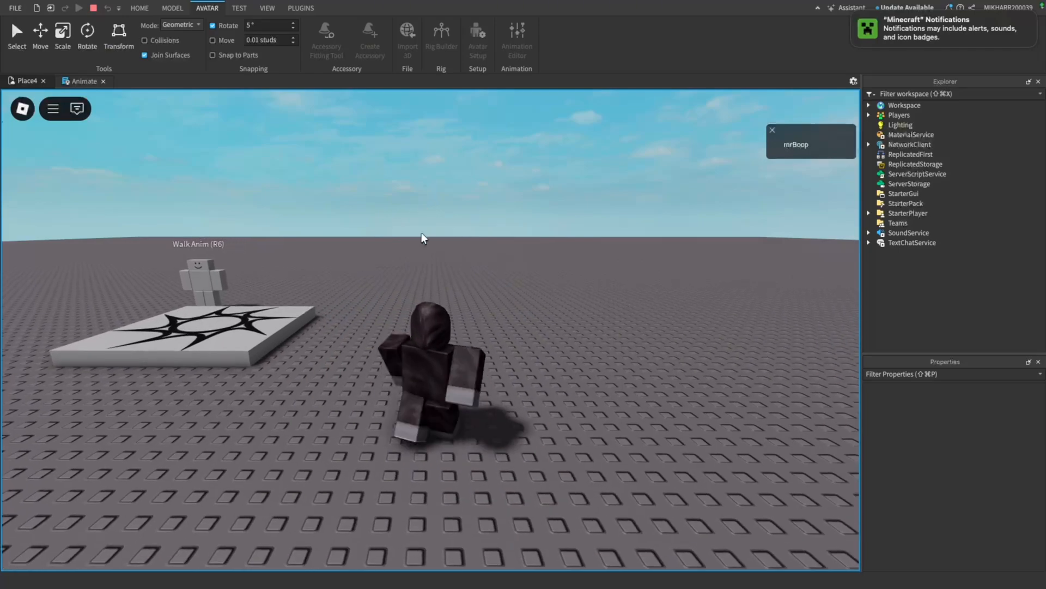
key(a)
key(s)
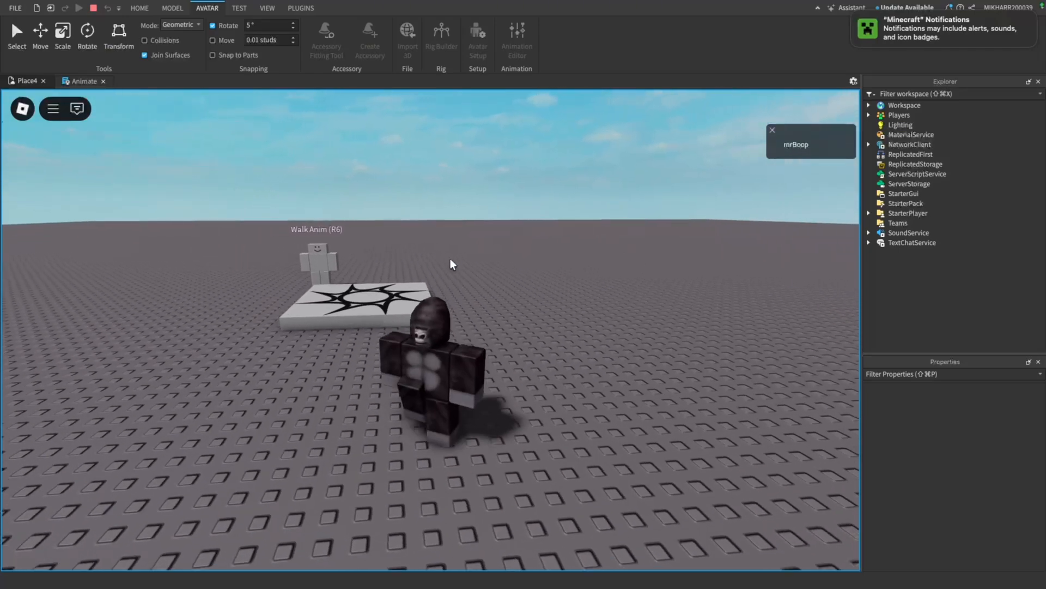
key(w)
key(a)
key(w)
right_drag(450, 258, 450, 258)
key(a)
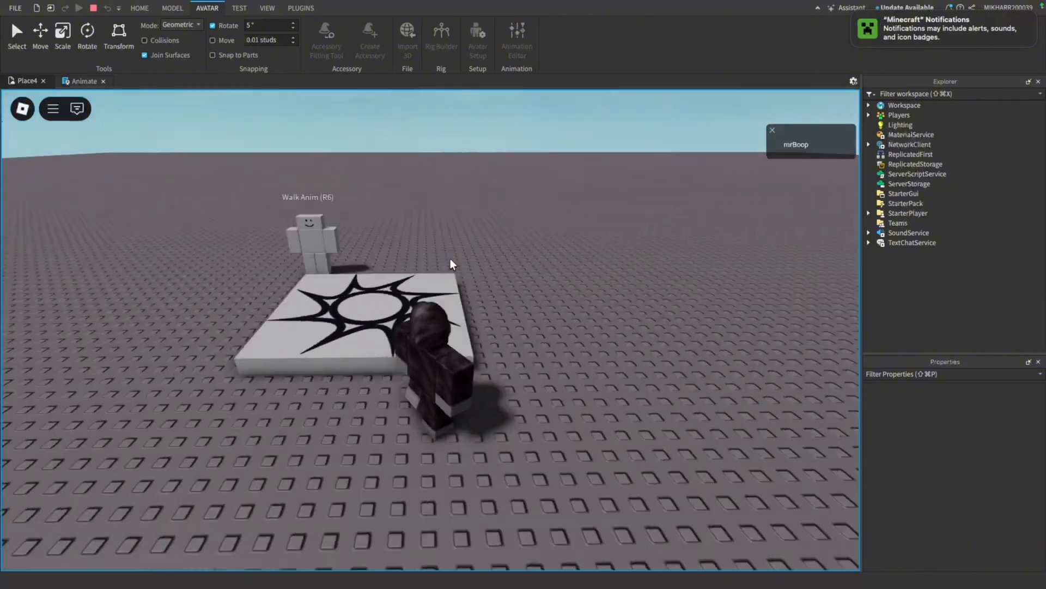
click(93, 9)
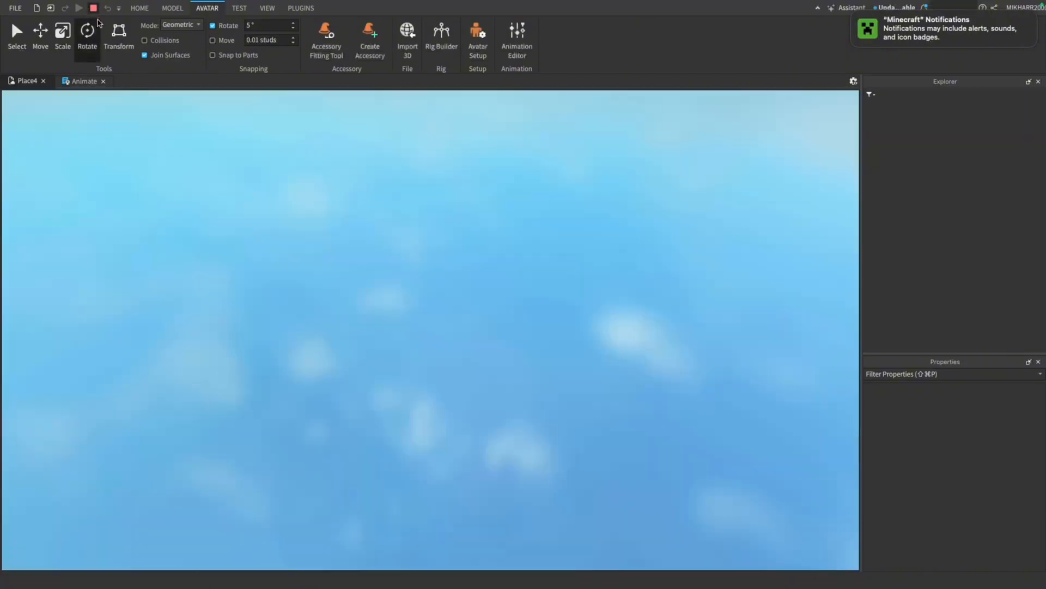
Search the Toolbox models for "run animation r6"
key(w)
key(s)
right_drag(313, 224, 170, 191)
click(139, 7)
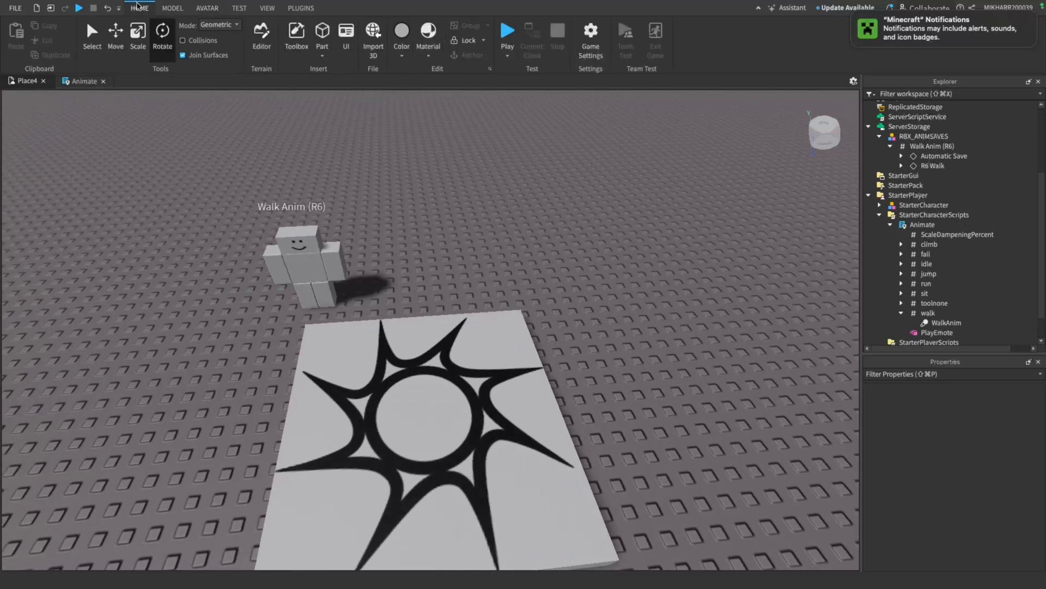
click(296, 37)
click(131, 119)
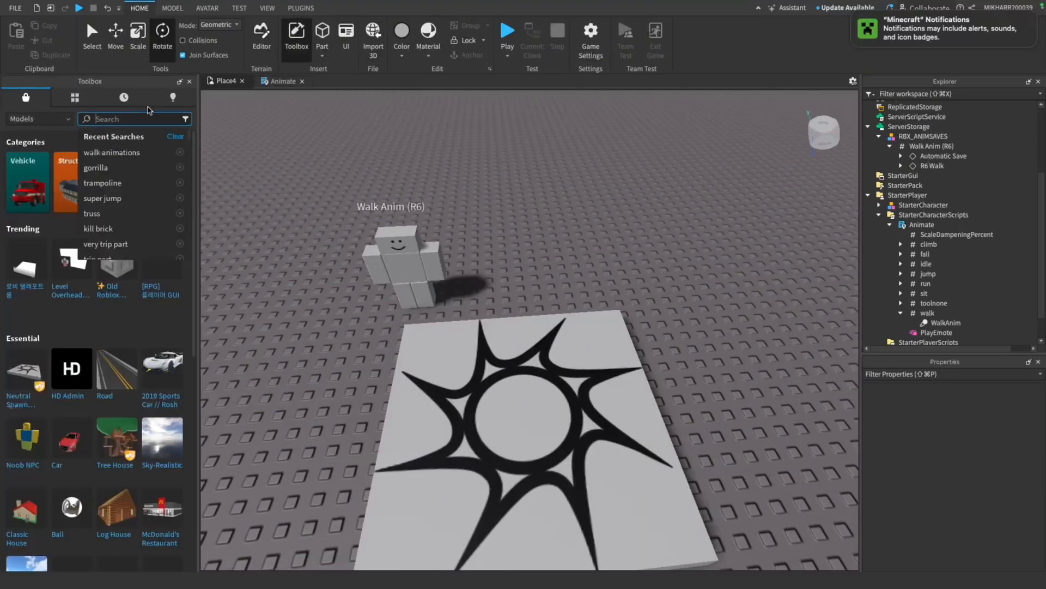
text(run anim)
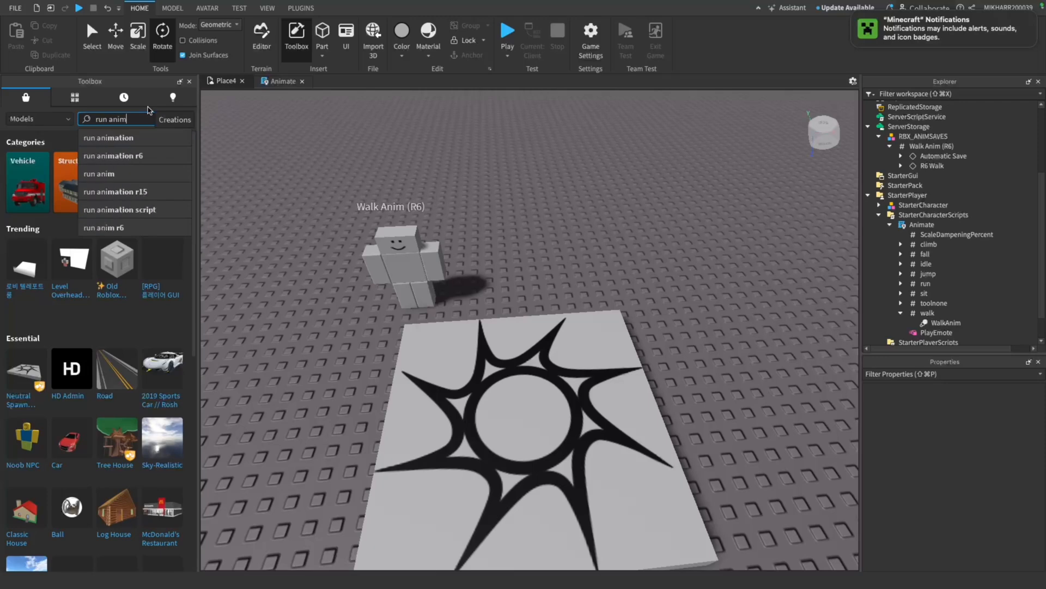
text(ation r6)
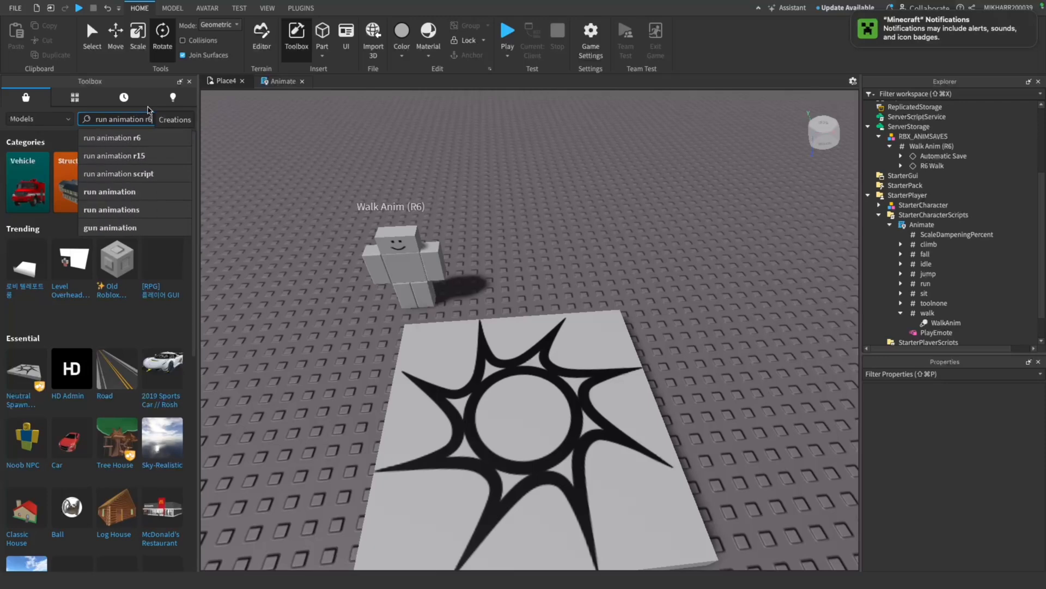
key(Return)
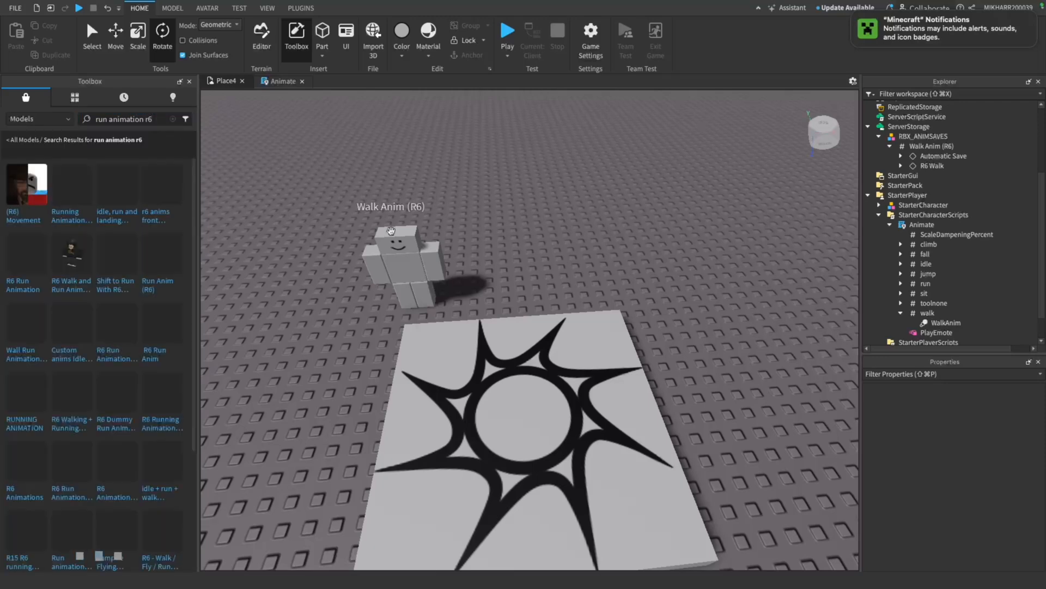
Insert the RUNNING ANIMATION (R6 only) model and place it on the baseplate beside the Walk Anim (R6) rig
scroll(536, 234, up, 8)
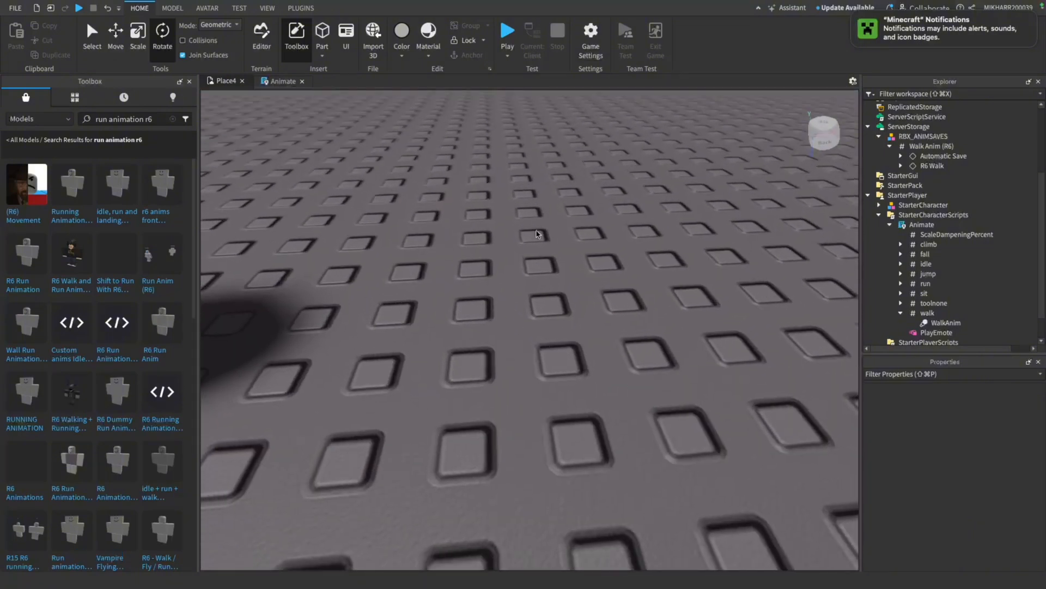
scroll(536, 234, down, 3)
scroll(536, 235, down, 4)
scroll(401, 265, down, 3)
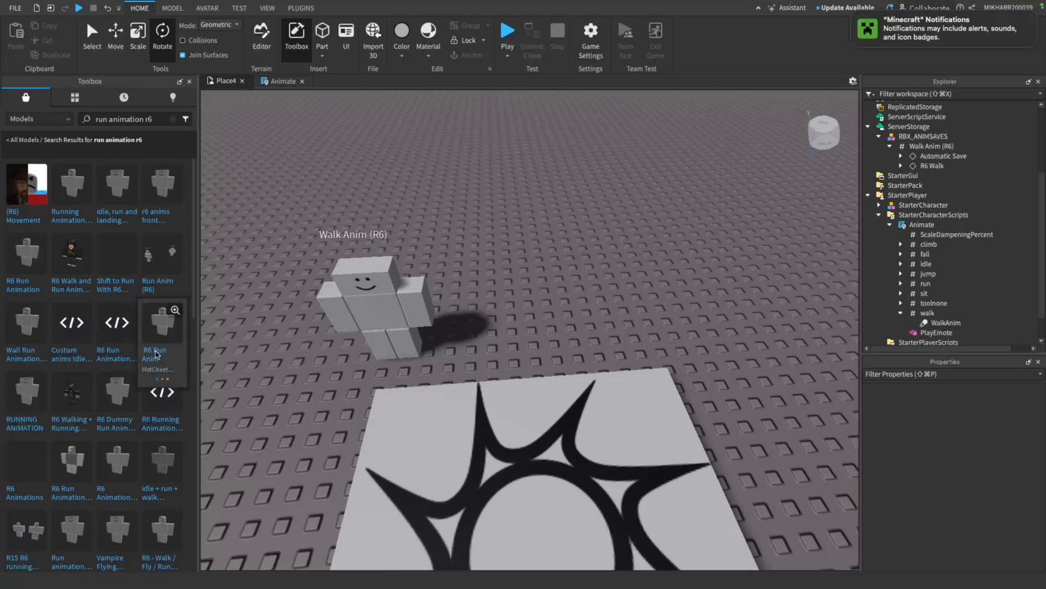
click(21, 395)
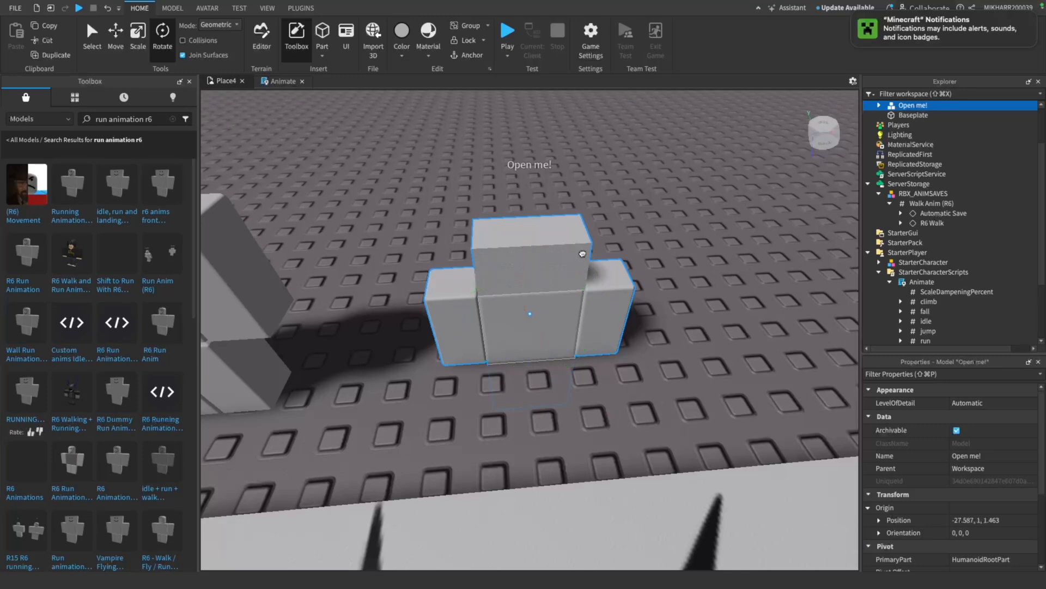
drag(582, 254, 558, 387)
scroll(381, 196, down, 4)
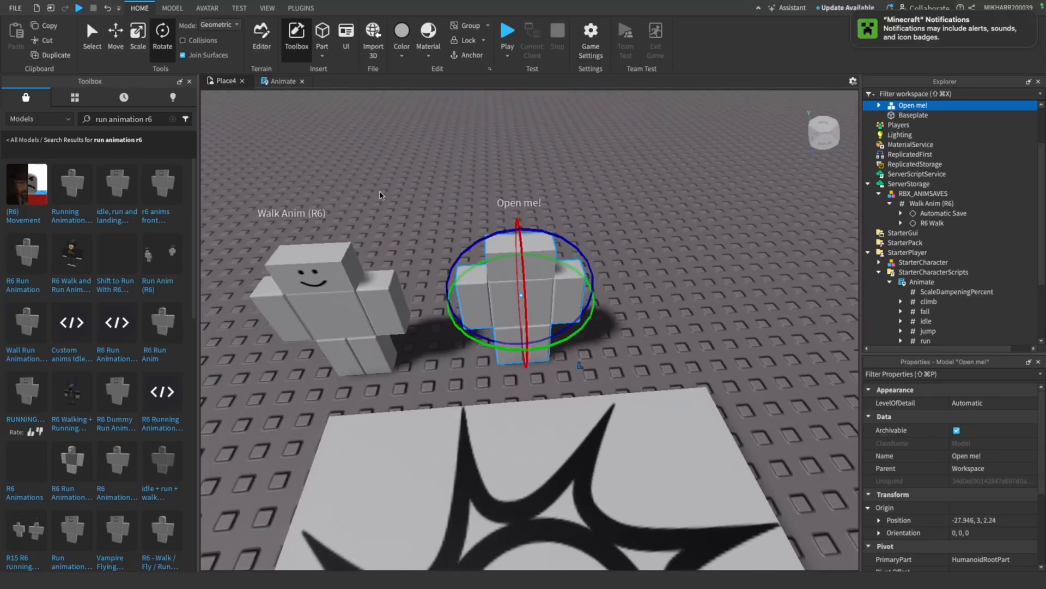
Load the Open me! rig in the Animation Editor, migrating its Automatic Save and Running Animation clips
click(207, 8)
click(518, 40)
click(529, 266)
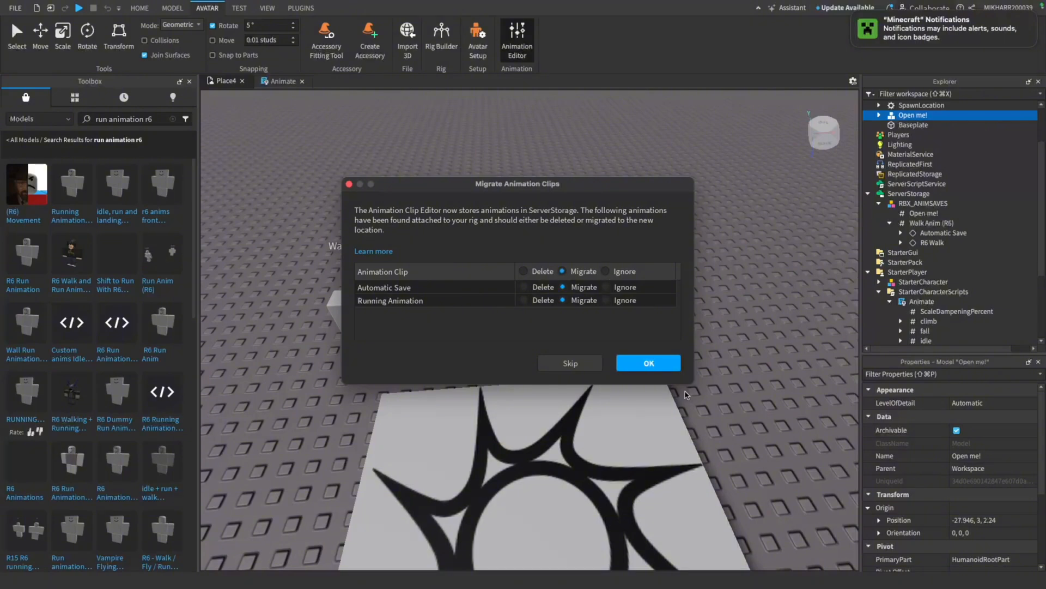
click(665, 362)
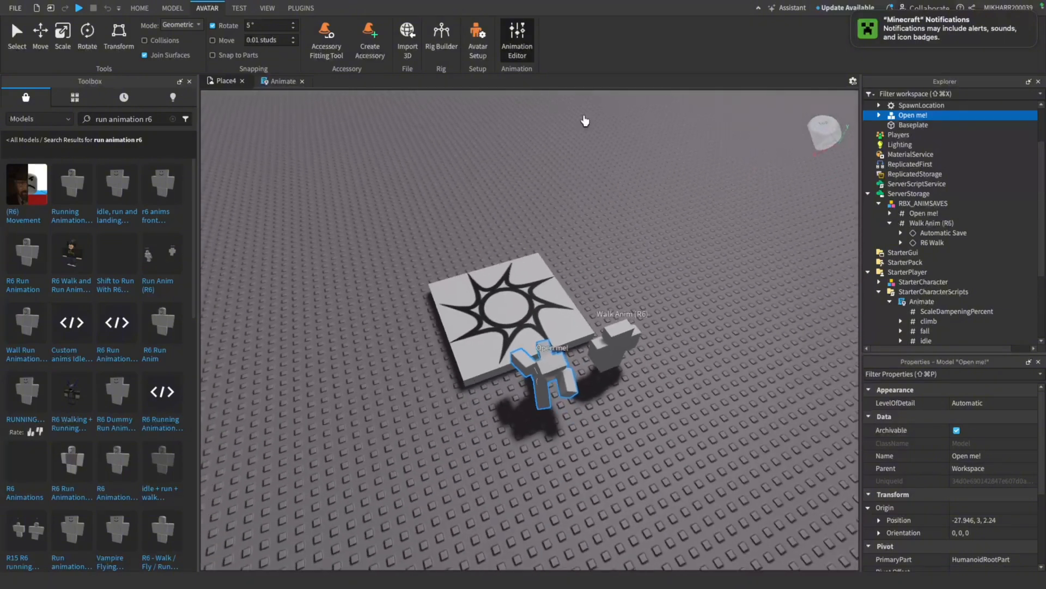
click(547, 375)
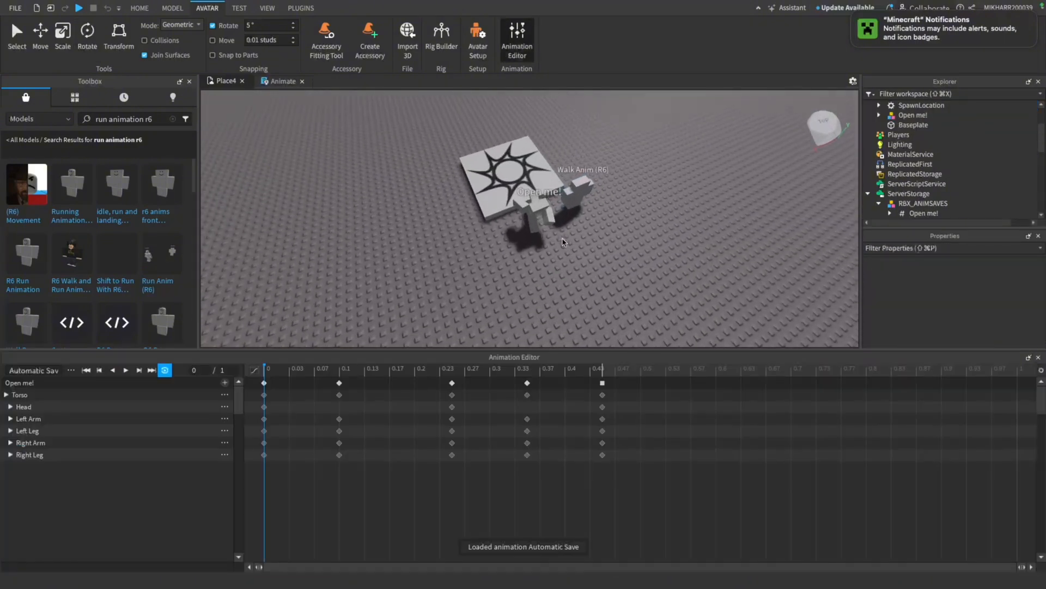
Preview the Open me! rig's Automatic Save animation and pause it
scroll(563, 242, up, 5)
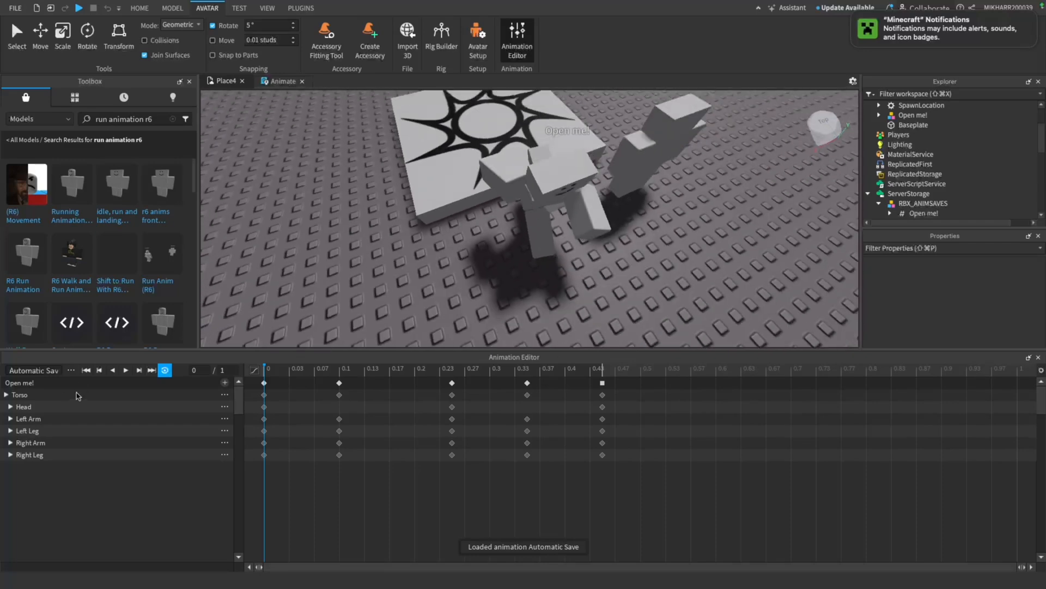
click(126, 370)
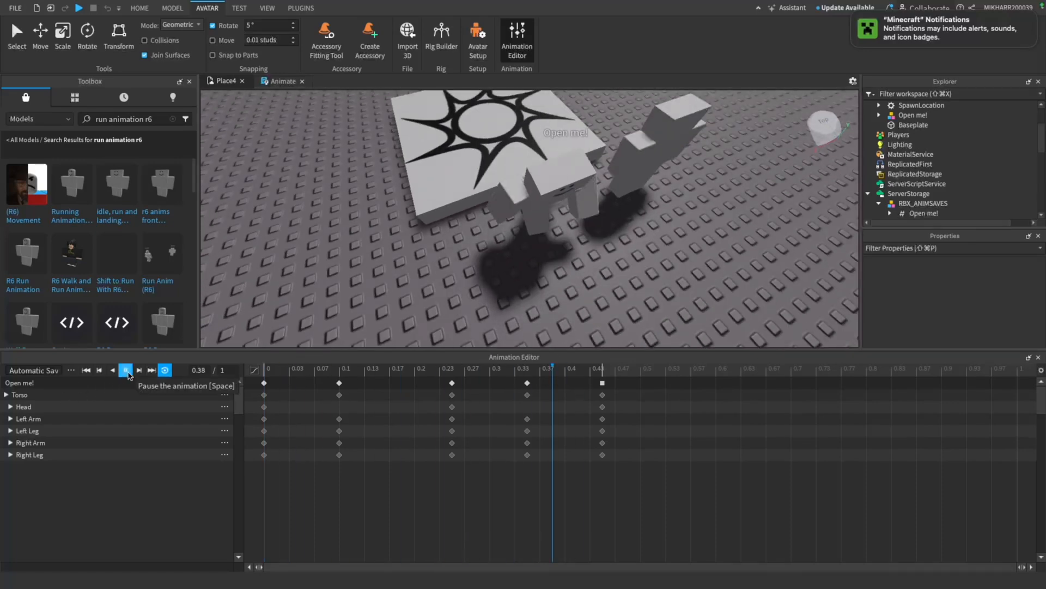
click(126, 371)
Set the easing style of all the running animation's keyframes to Constant, and preview the playback
drag(689, 479, 251, 387)
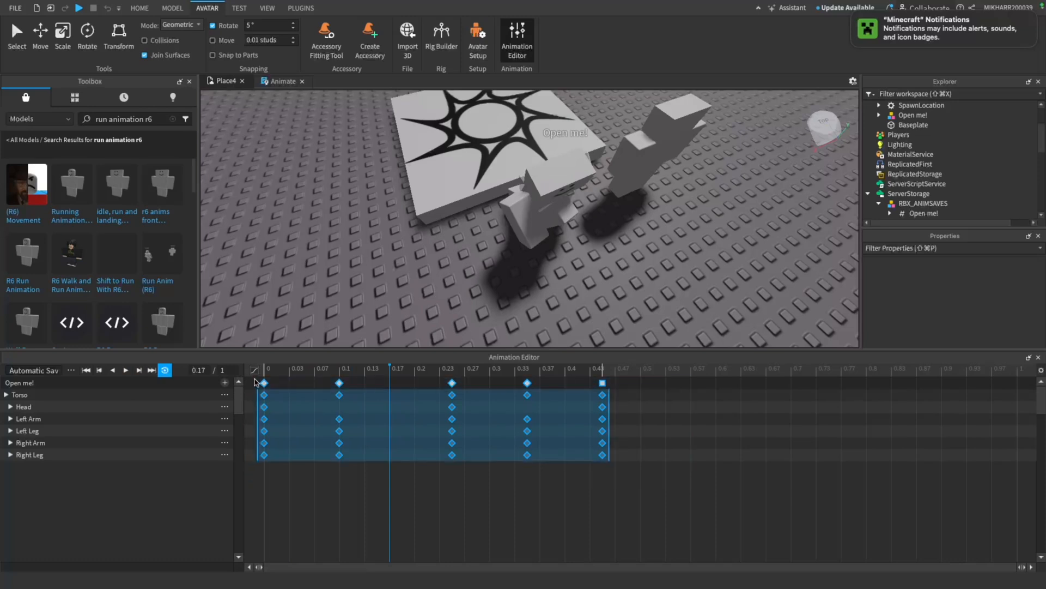
right_click(262, 387)
mouse_move(352, 502)
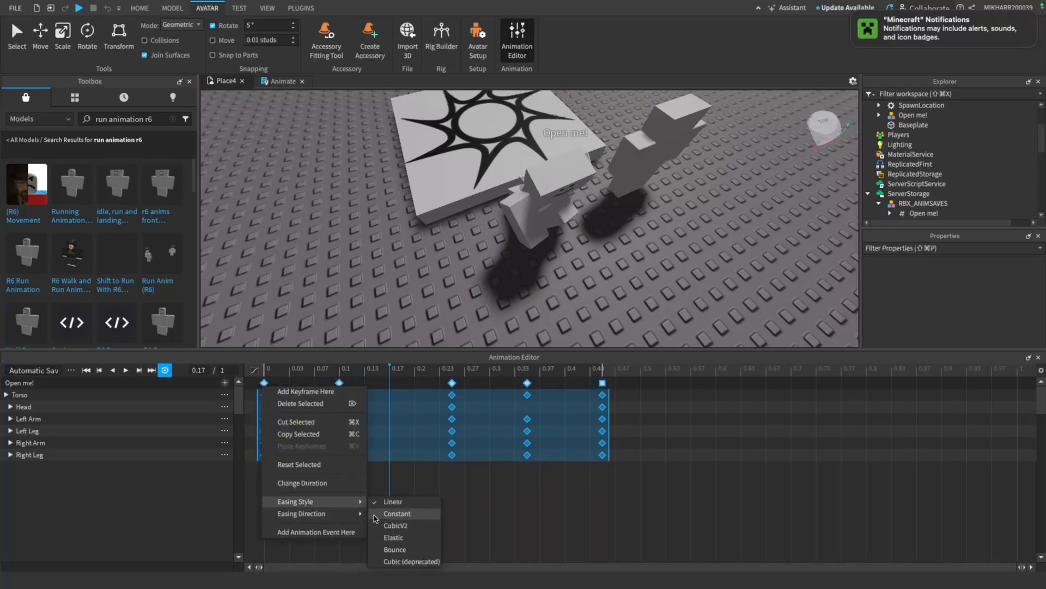
click(390, 514)
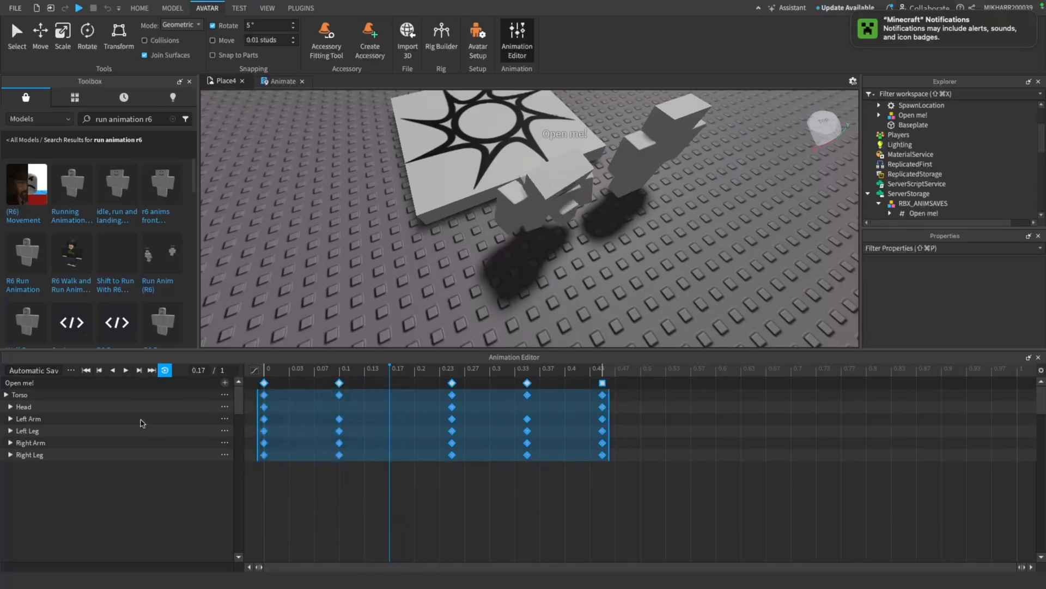
click(126, 370)
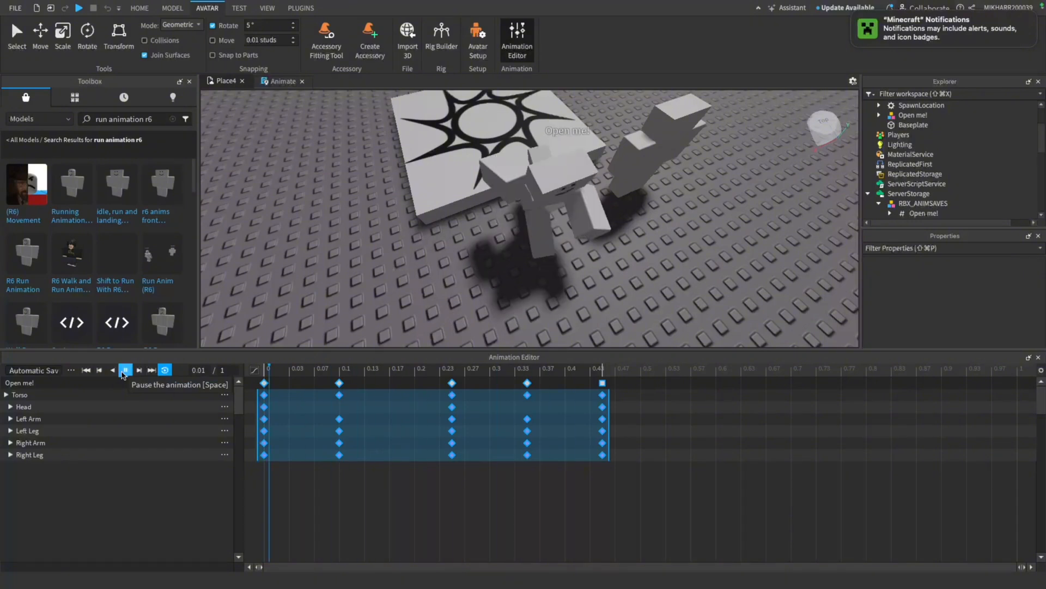
click(125, 371)
click(435, 494)
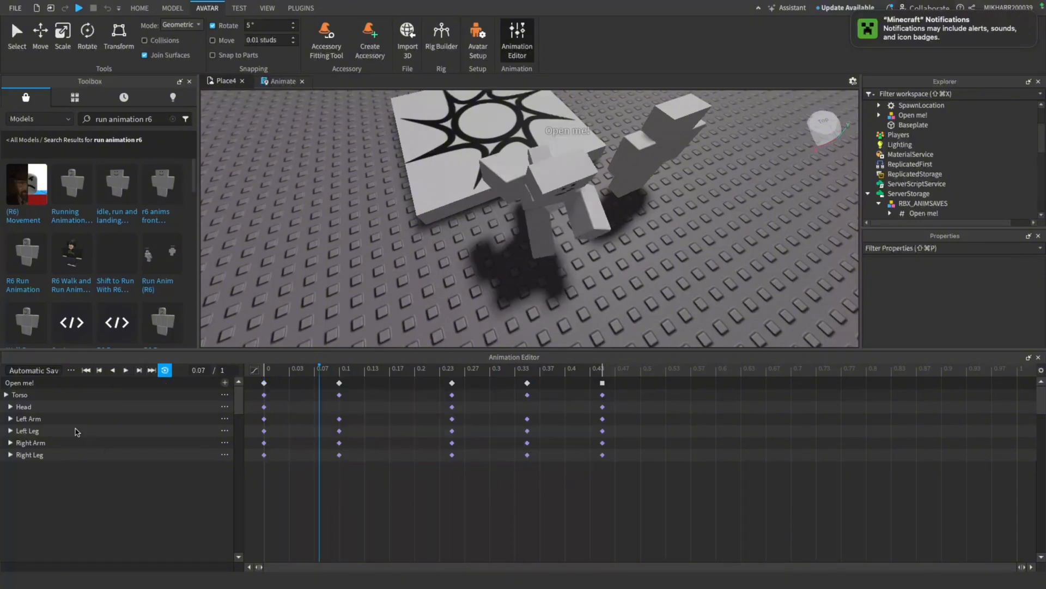
Publish the Open me! rig's running animation to Roblox as an Animation asset titled Automatic Save
click(70, 370)
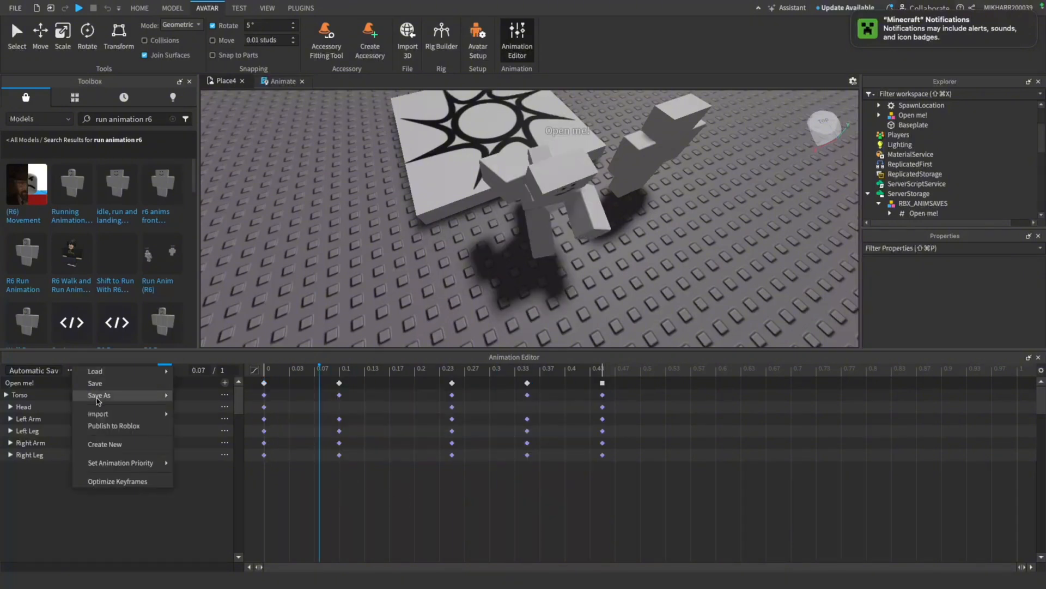
click(108, 428)
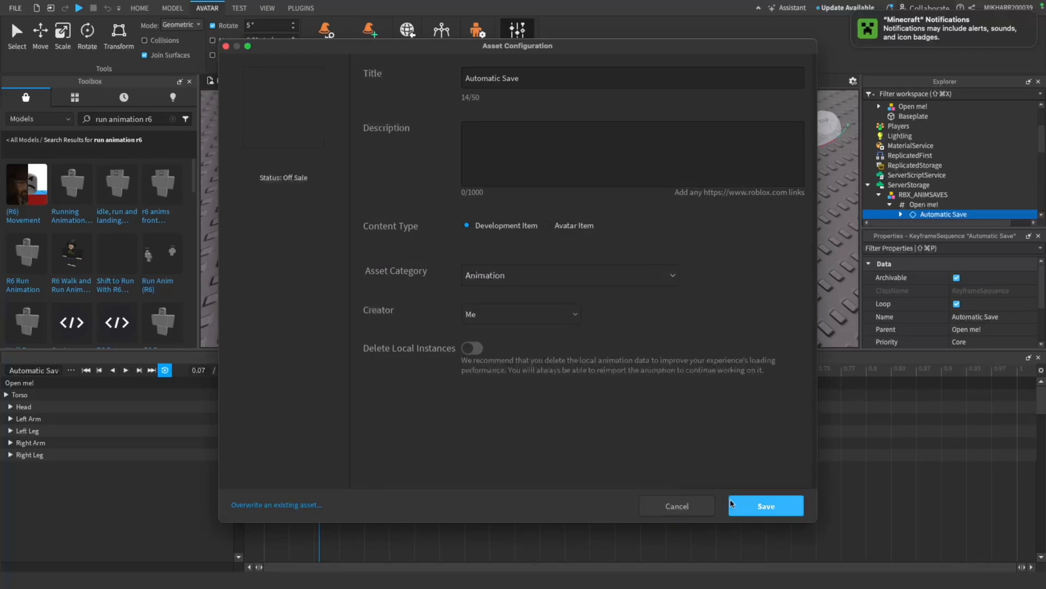
click(749, 512)
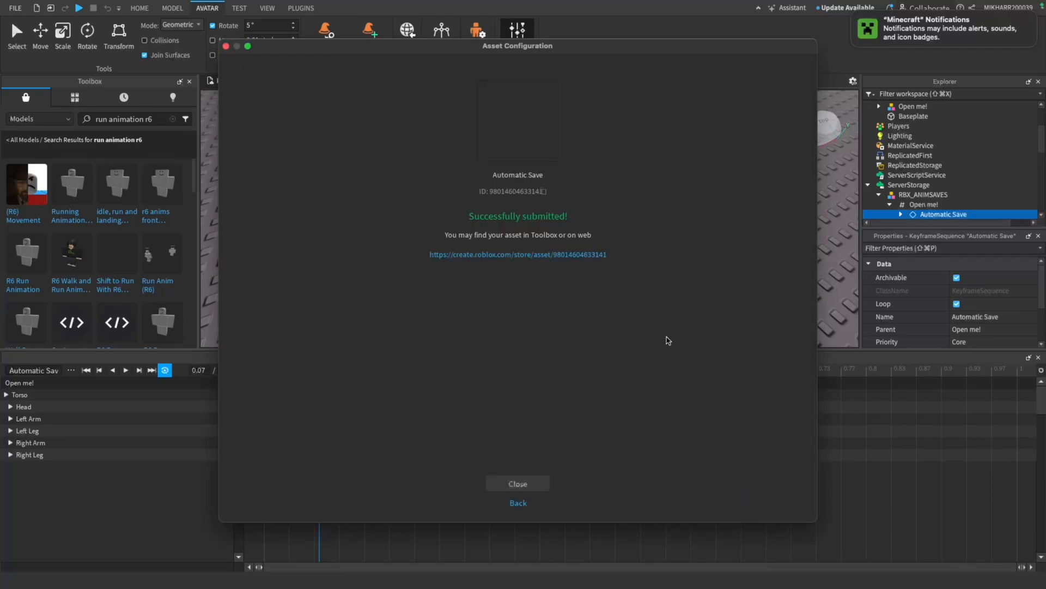
click(533, 485)
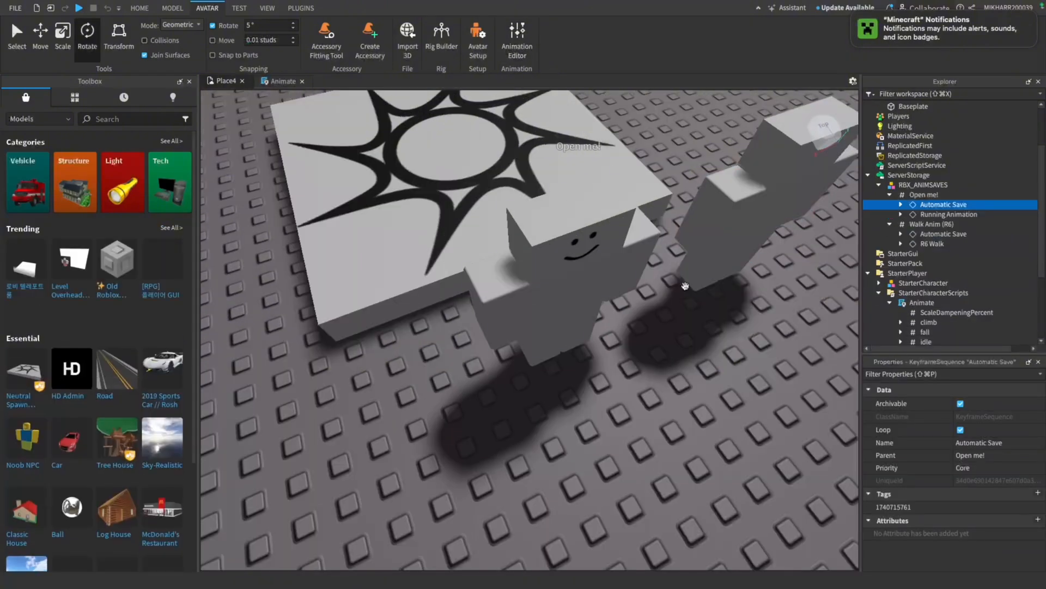
click(599, 457)
right_drag(599, 457, 592, 446)
scroll(593, 449, down, 5)
key(w)
key(s)
key(w)
key(s)
key(w)
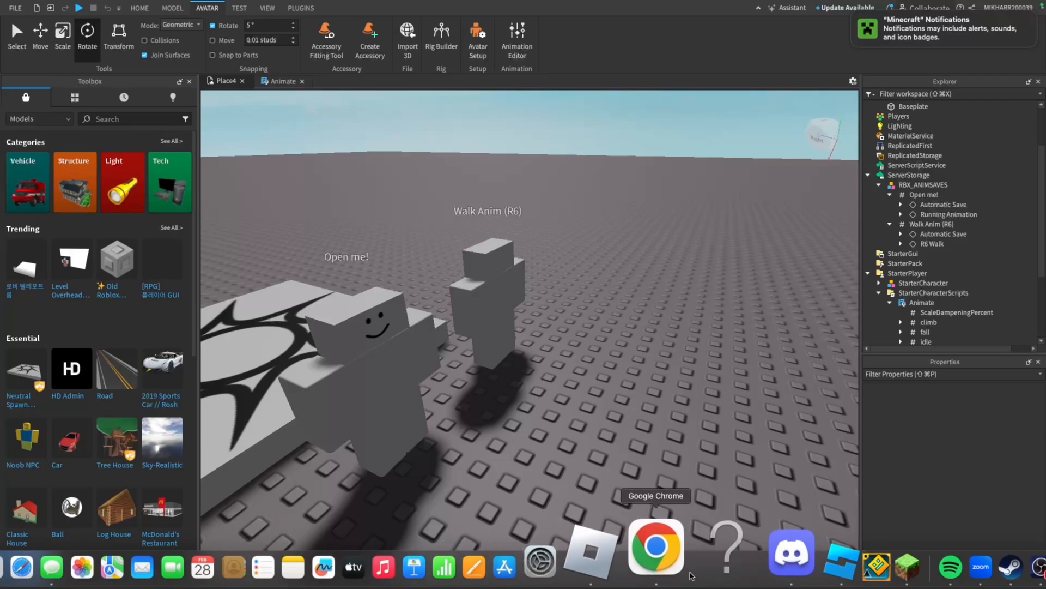
Switch to Chrome, search YouTube for "how to make roblox run system" and open the walking and running animation tutorial
click(660, 553)
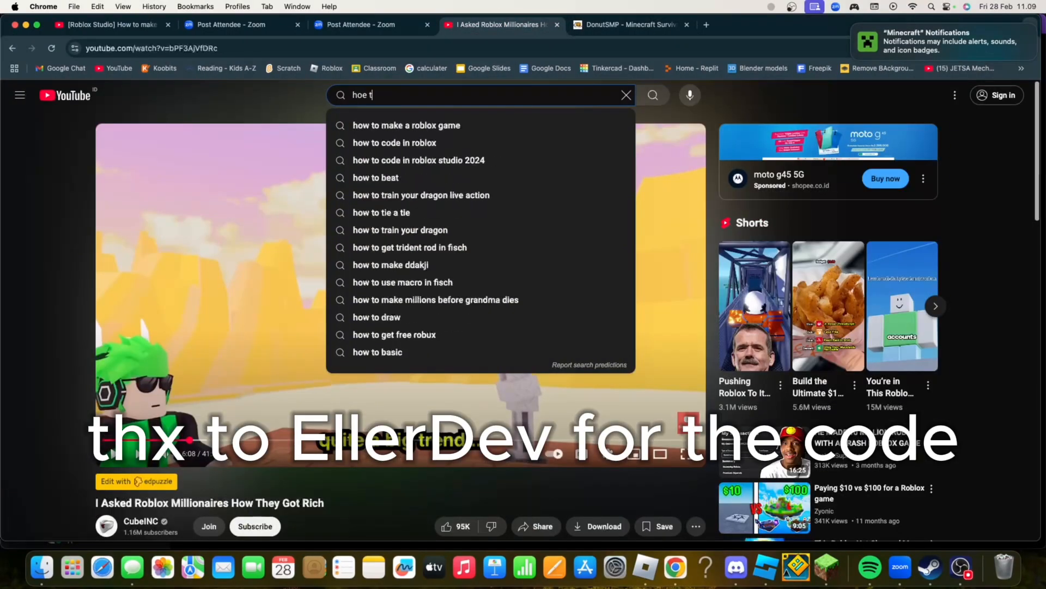
key(BackSpace)
key(BackSpace)
key(BackSpace)
text(w to make roblox run system)
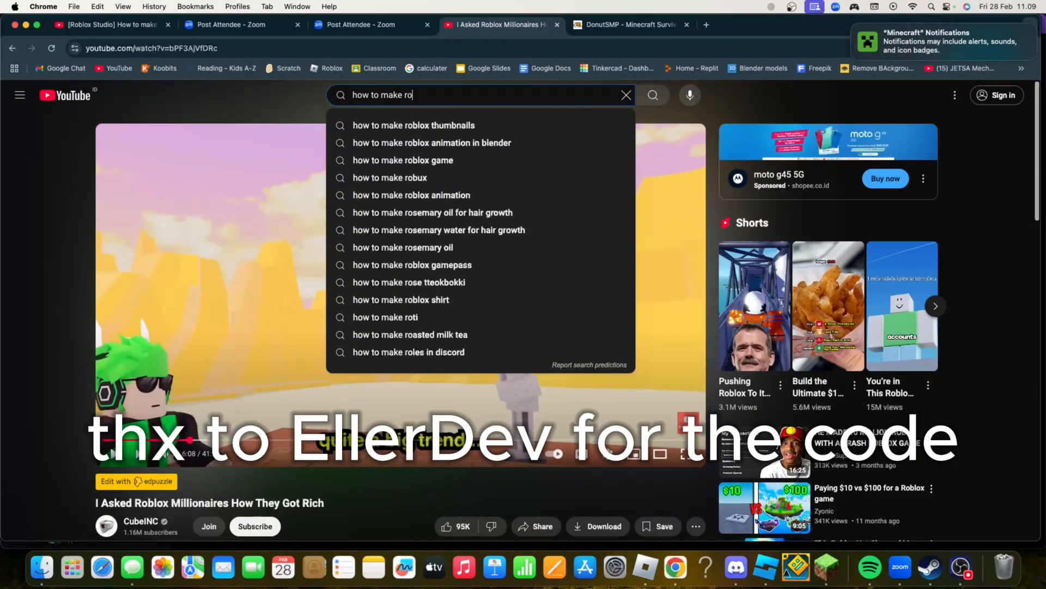
key(Return)
scroll(397, 271, down, 15)
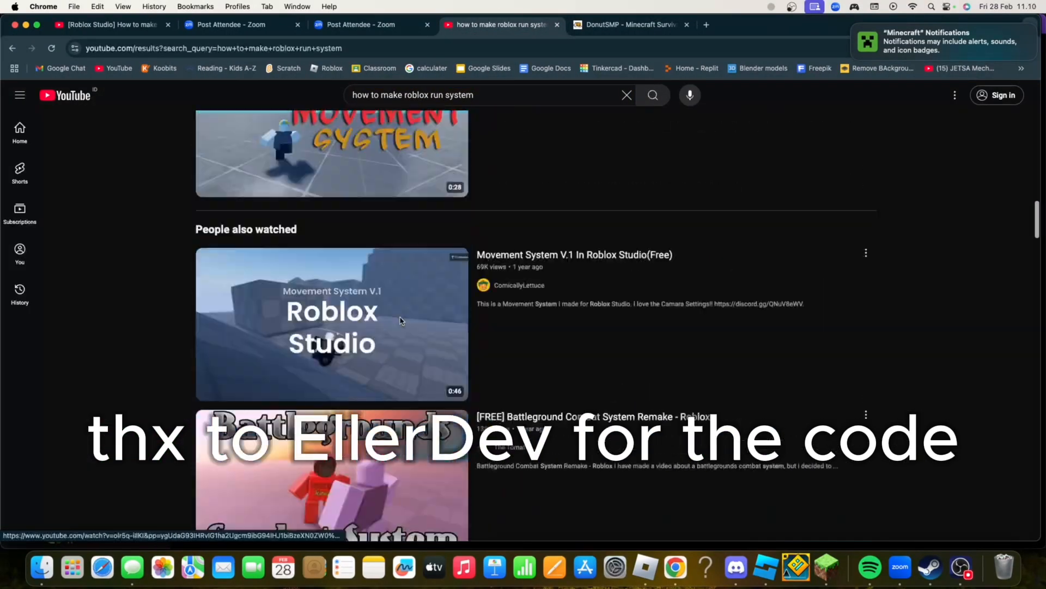
click(396, 271)
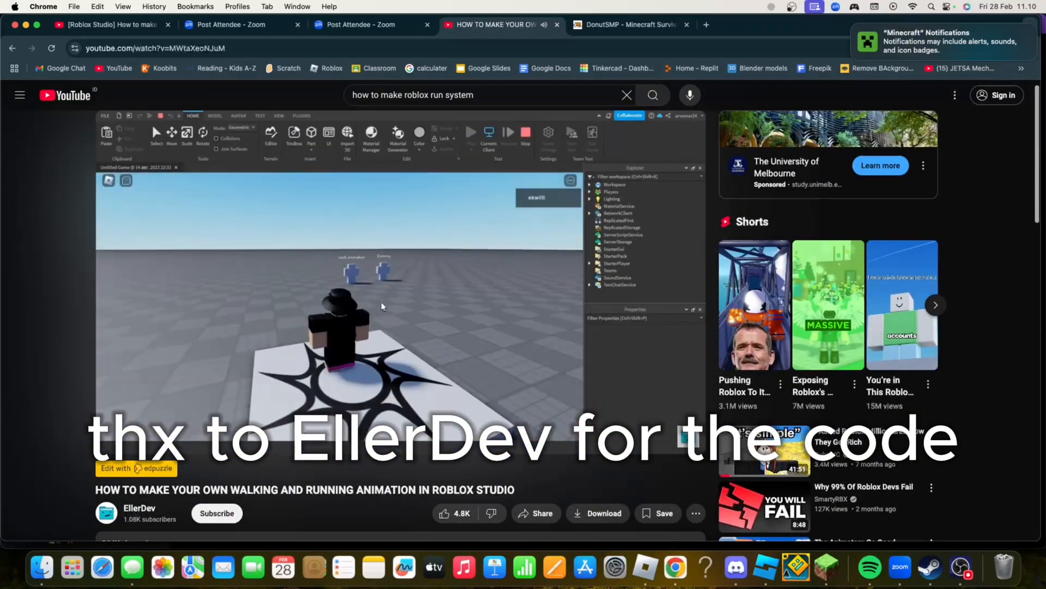
Skip ahead and pause the tutorial video, and copy the StarterCharacterScript code from its expanded description
key(Right)
key(Right)
key(Right)
key(Right)
key(Right)
key(Right)
key(Right)
key(Right)
key(space)
scroll(637, 333, down, 4)
click(295, 322)
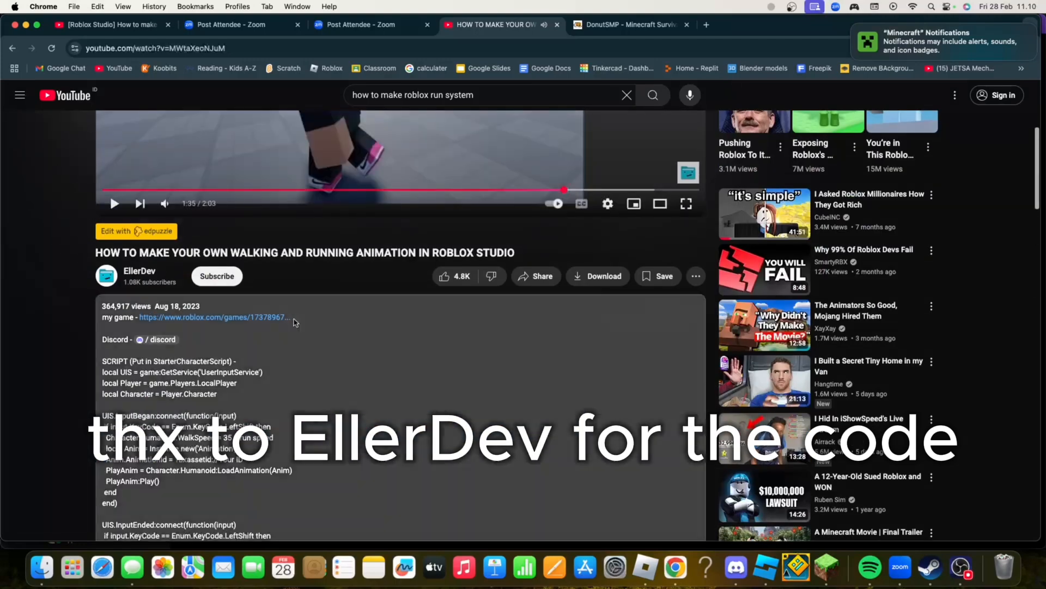
drag(102, 373, 168, 371)
key(ctrl+c)
Back in Roblox Studio, add a LocalScript to StarterCharacterScripts and replace its default code with the copied LeftShift run script
click(766, 567)
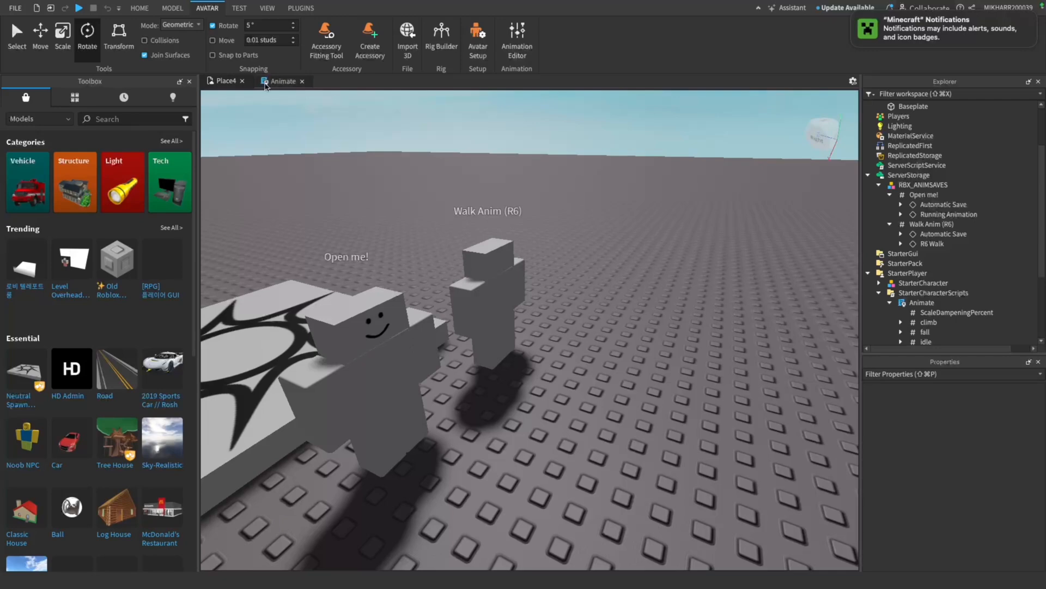
click(890, 302)
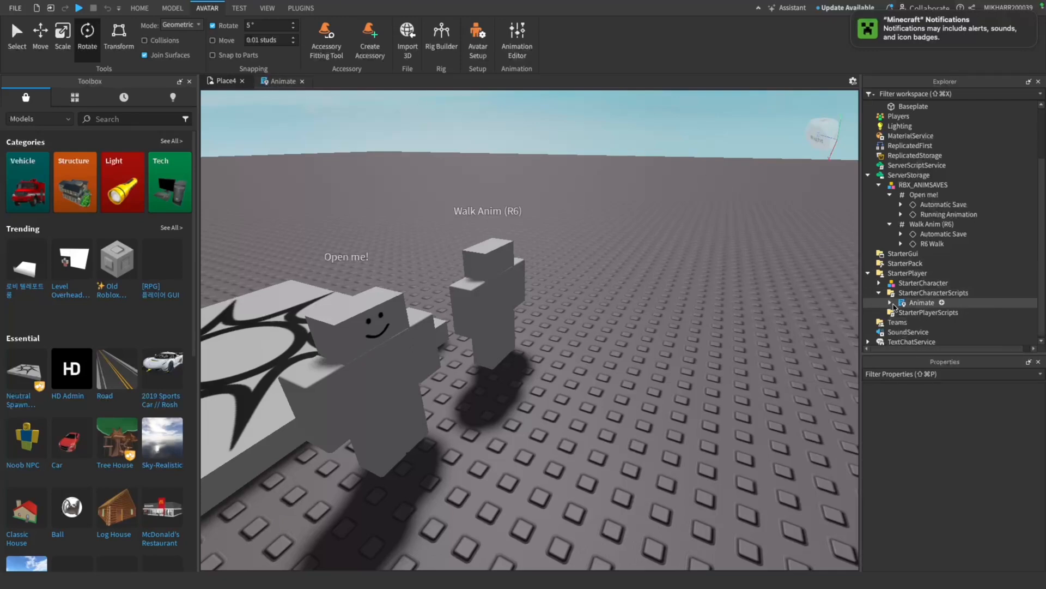
click(976, 293)
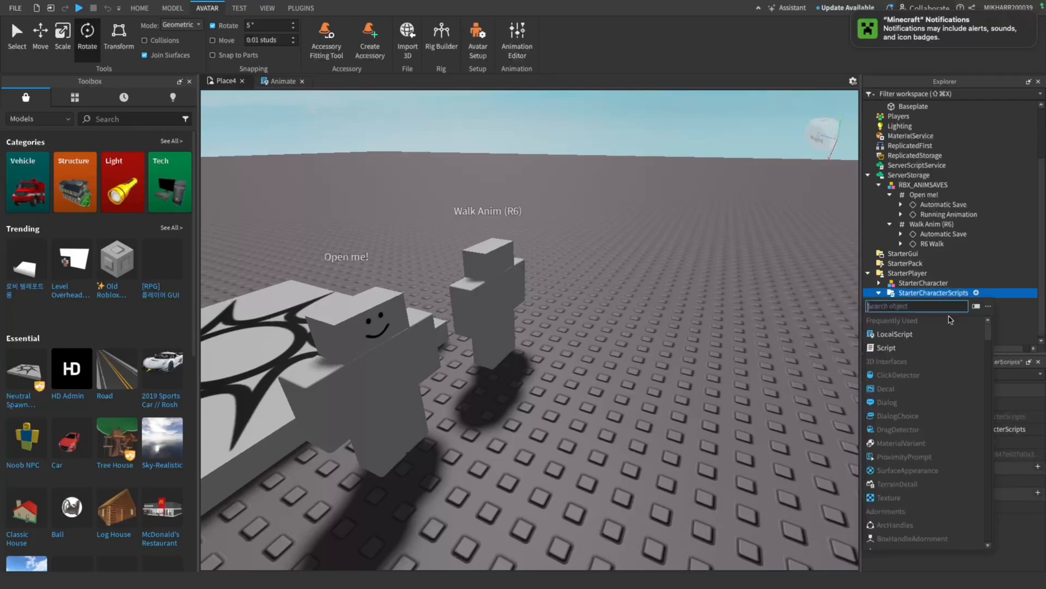
click(896, 334)
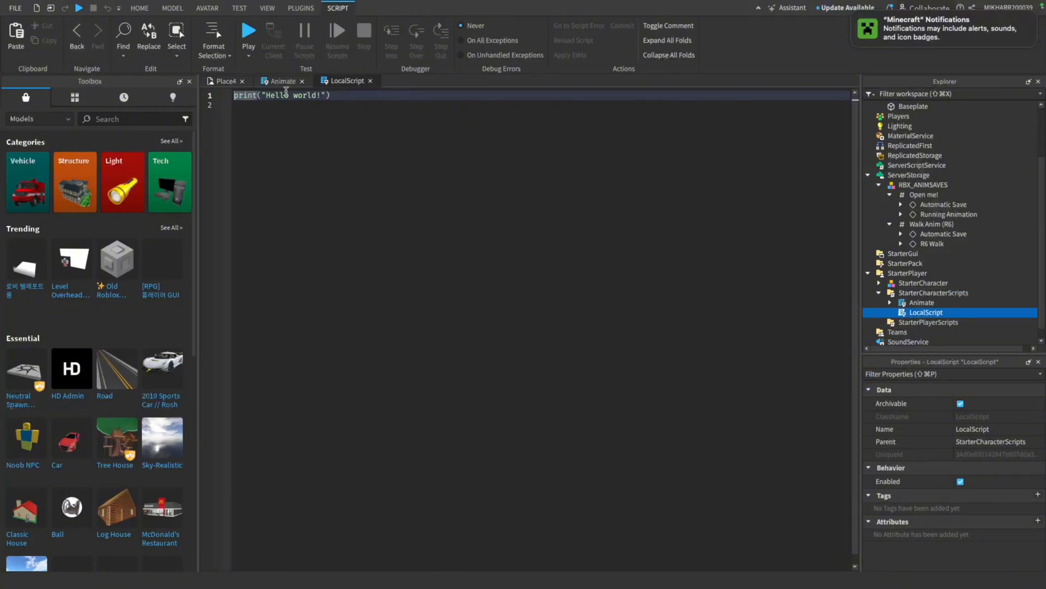
key(ctrl+a)
key(ctrl+v)
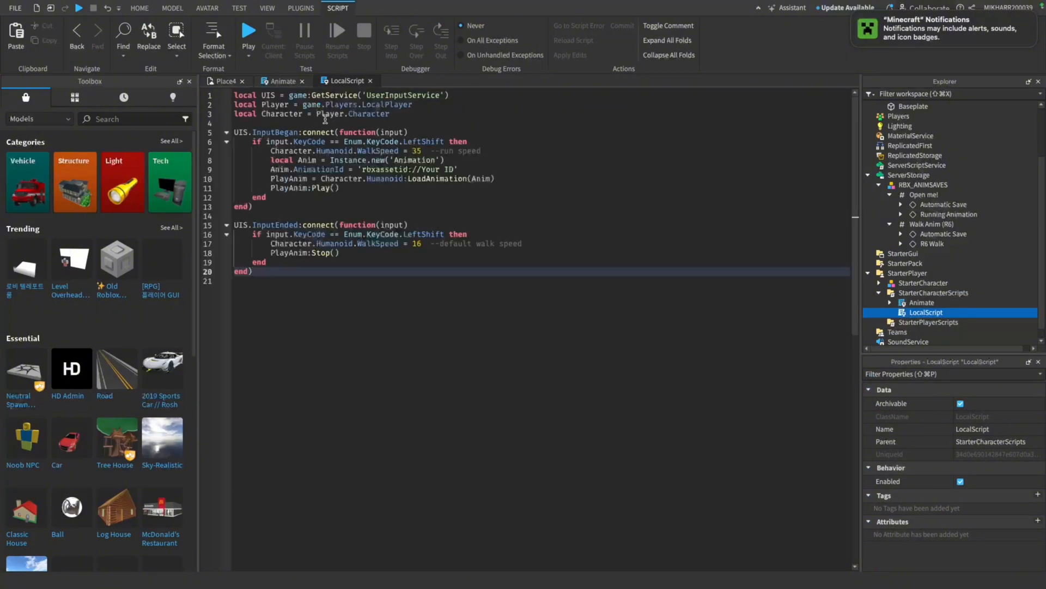
click(425, 119)
click(490, 234)
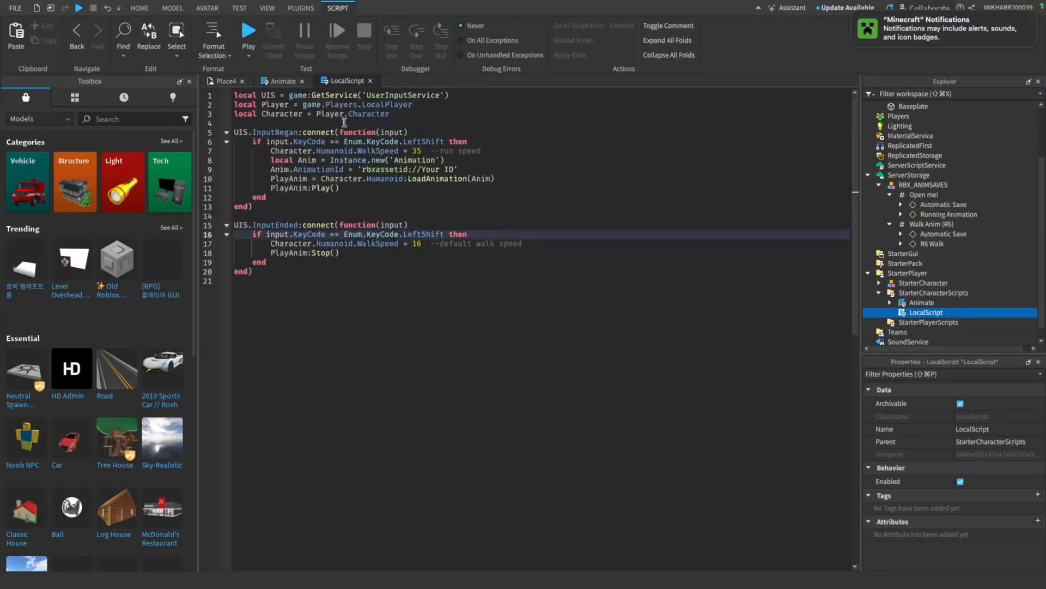
Publish the Open me! rig's Automatic Save animation again from the Animation Editor and copy its new asset ID
click(224, 81)
click(488, 289)
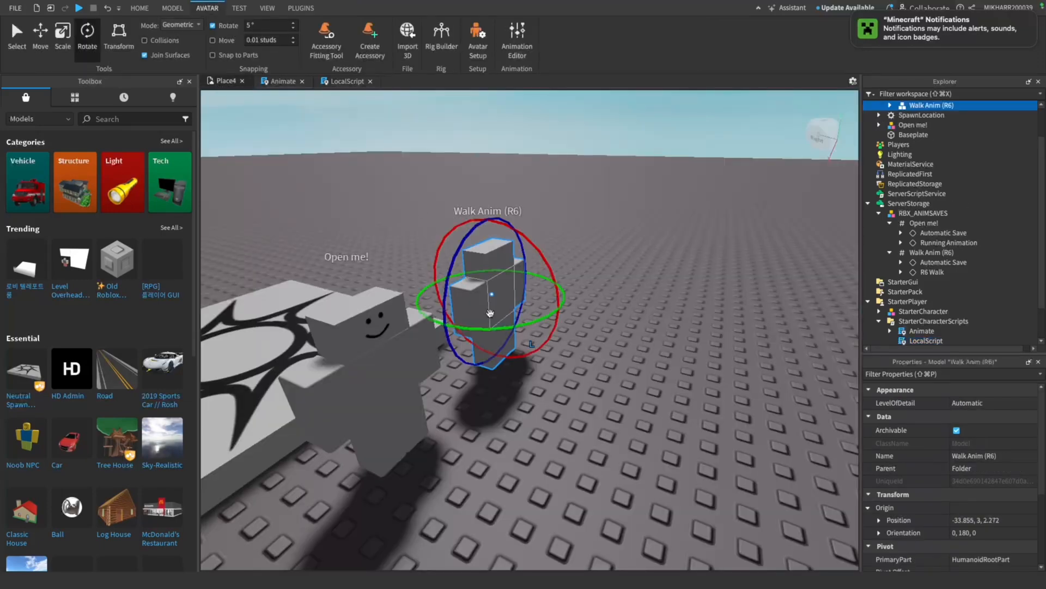
click(517, 39)
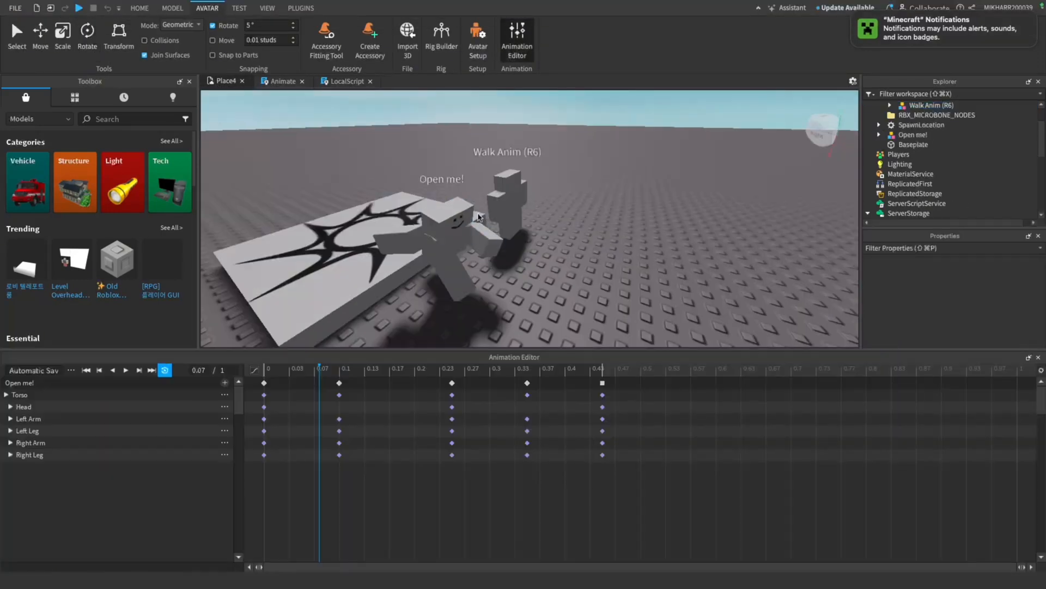
click(71, 371)
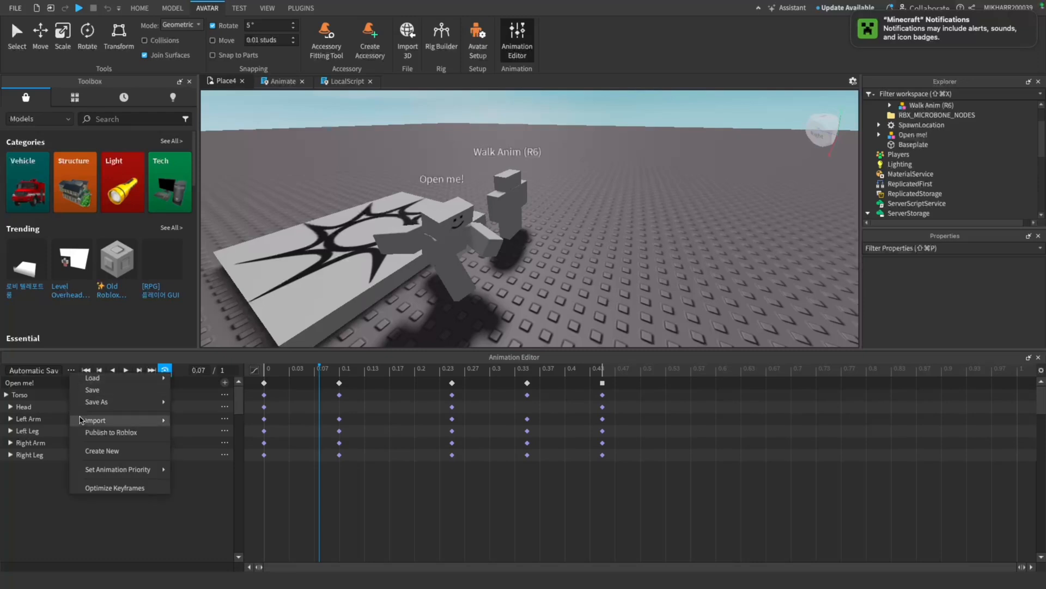
click(97, 431)
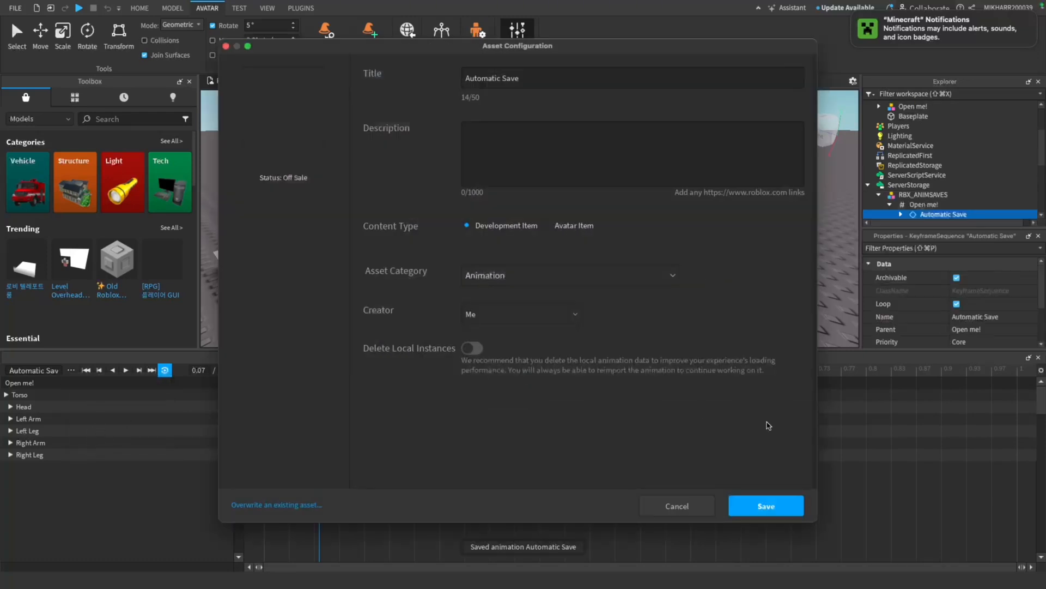
click(754, 504)
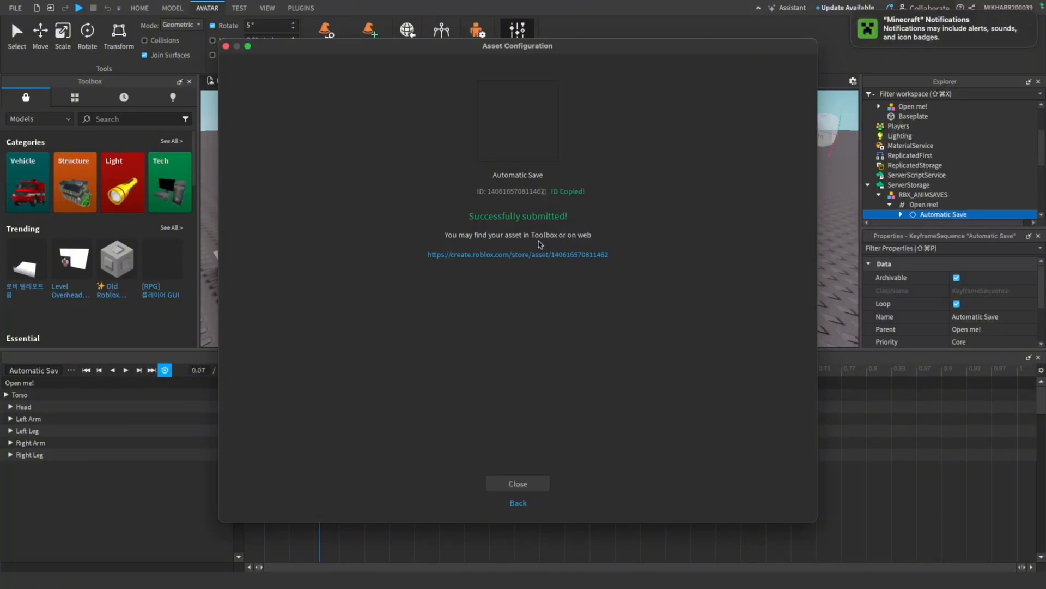
click(517, 483)
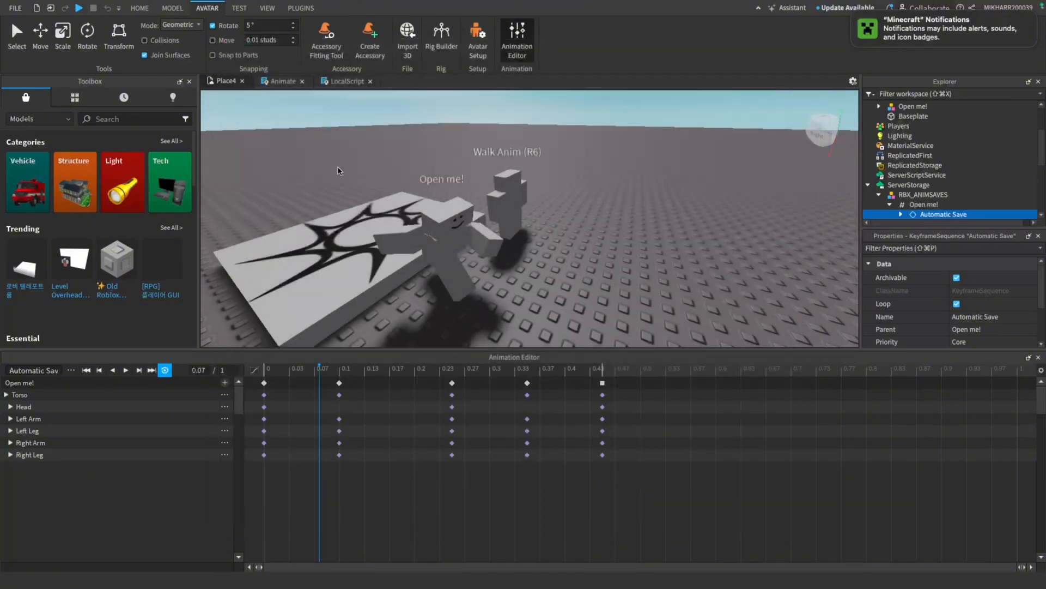
click(1039, 357)
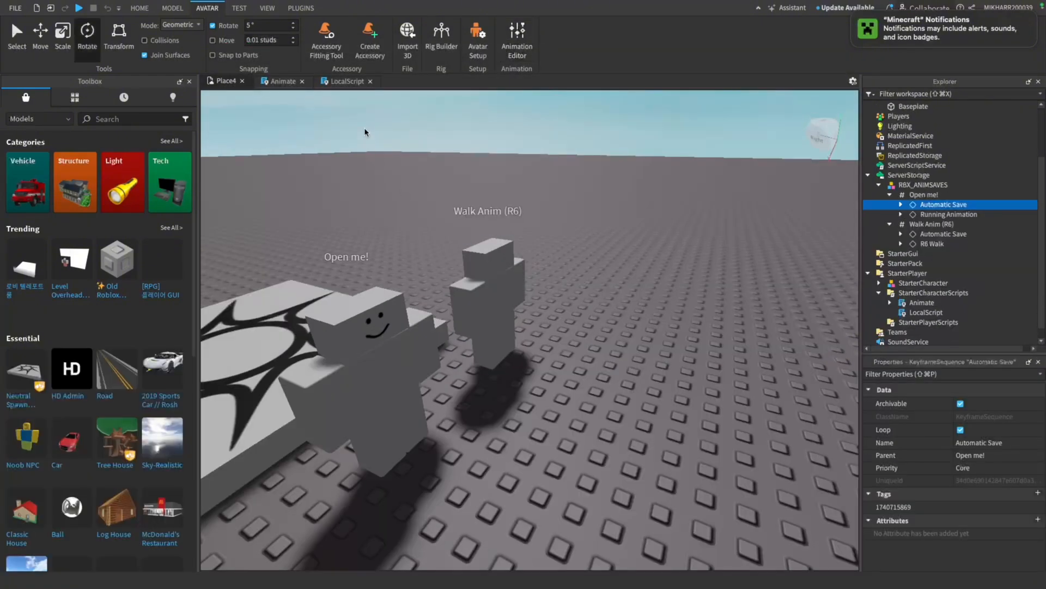
click(890, 194)
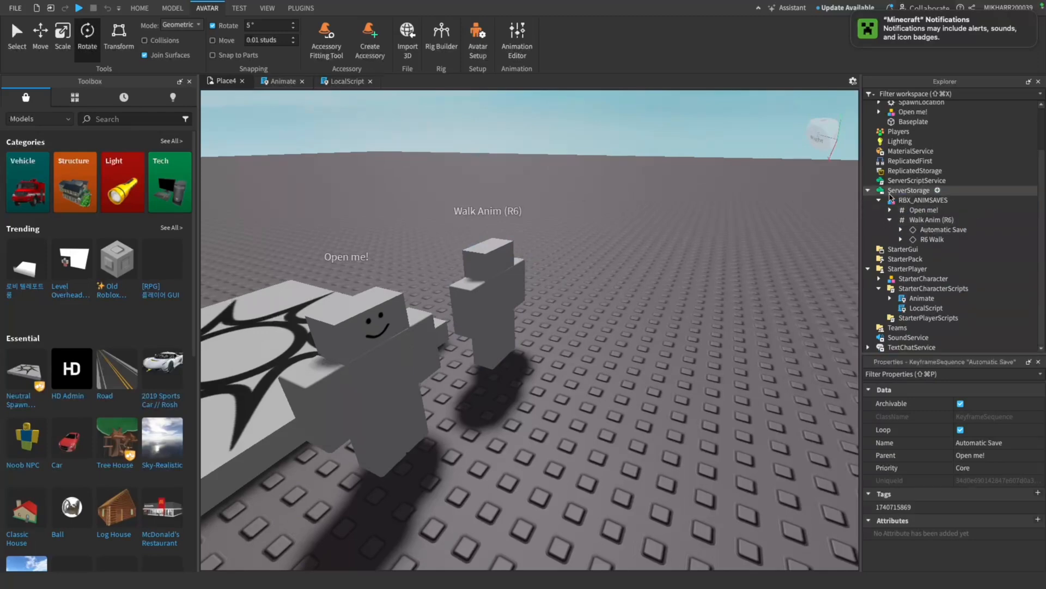
click(879, 200)
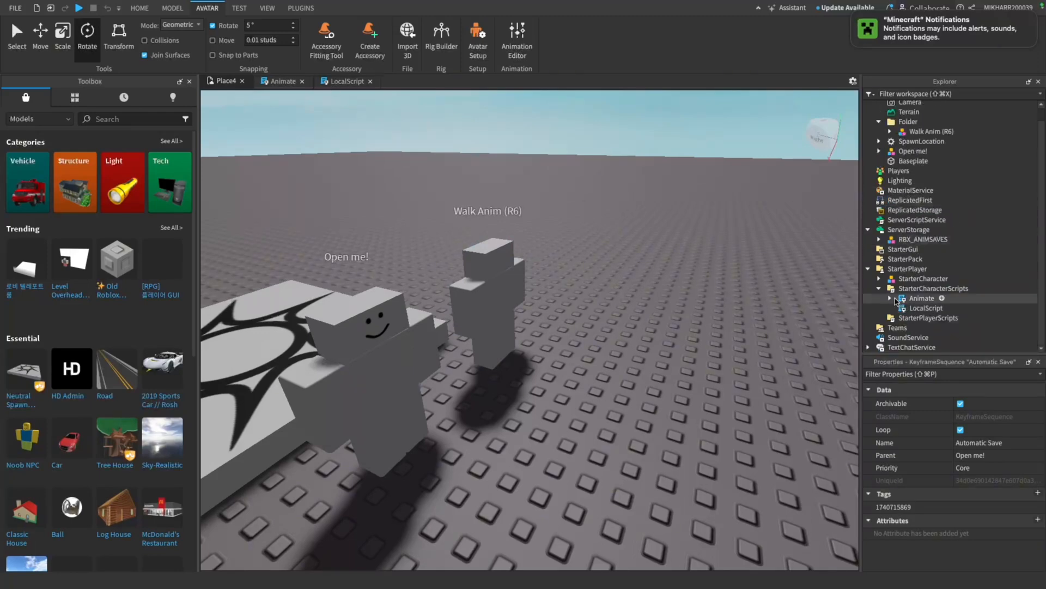
click(890, 298)
scroll(915, 305, down, 2)
click(901, 330)
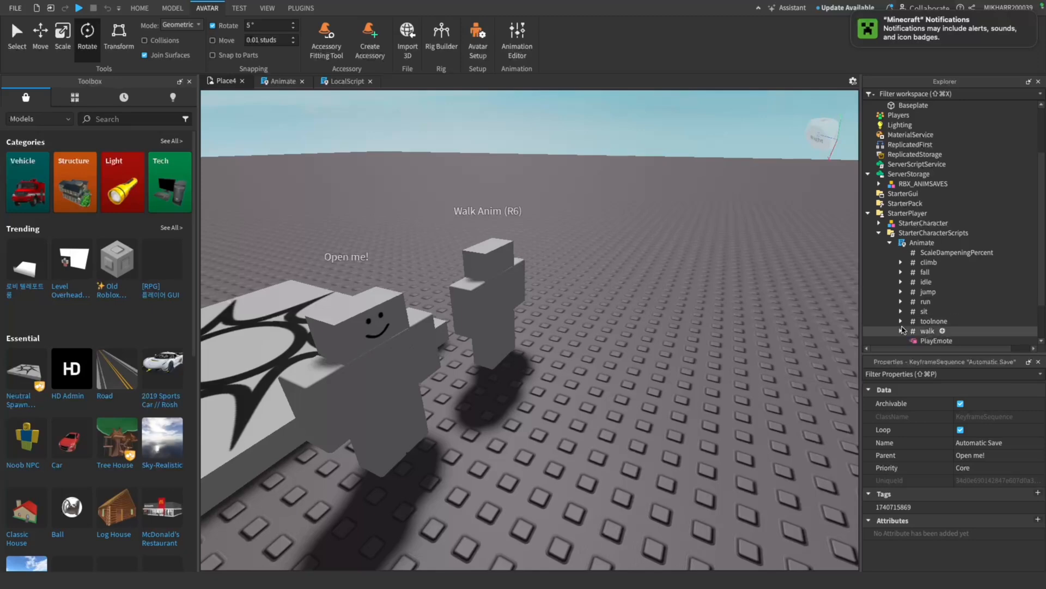
scroll(913, 305, down, 2)
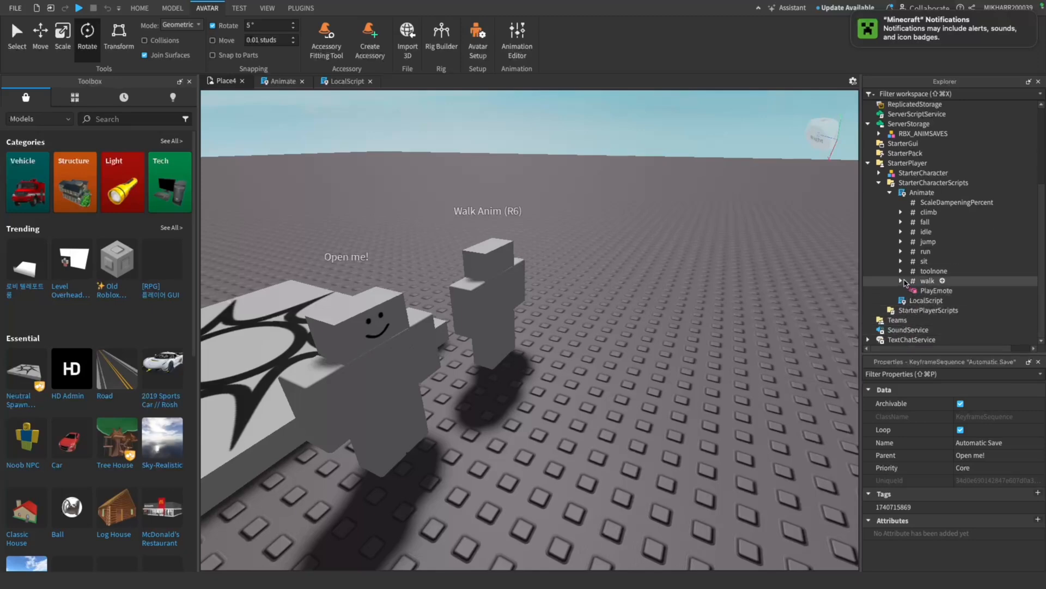
click(901, 251)
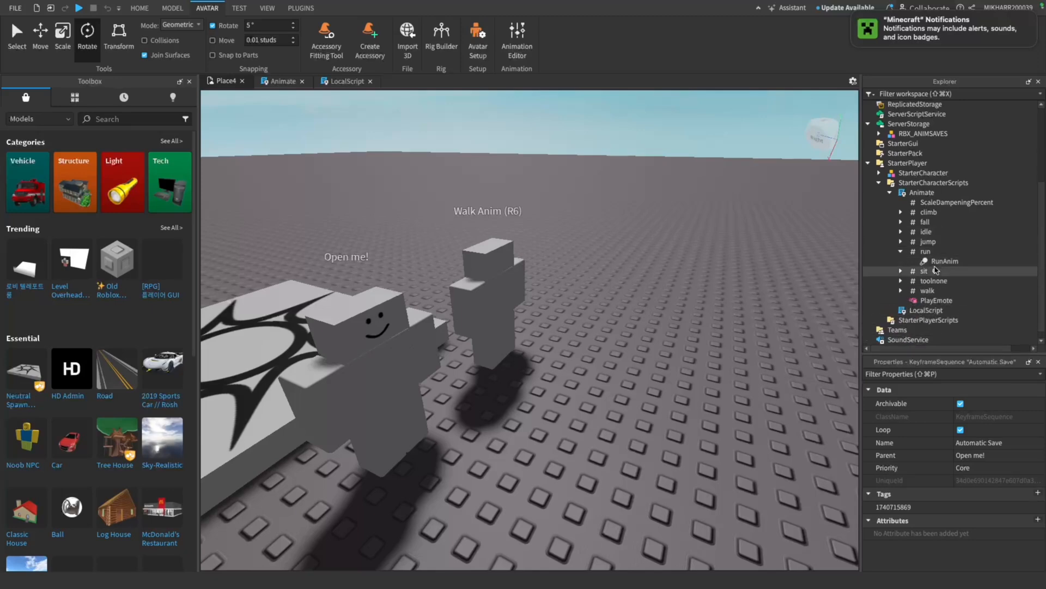
click(945, 261)
click(971, 417)
key(super+v)
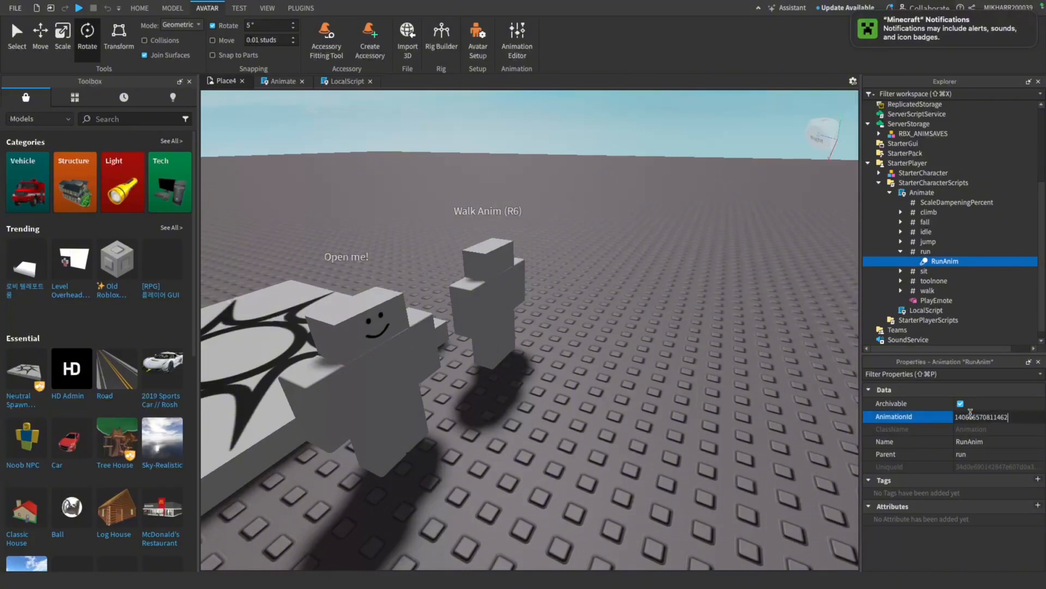
key(Return)
click(901, 252)
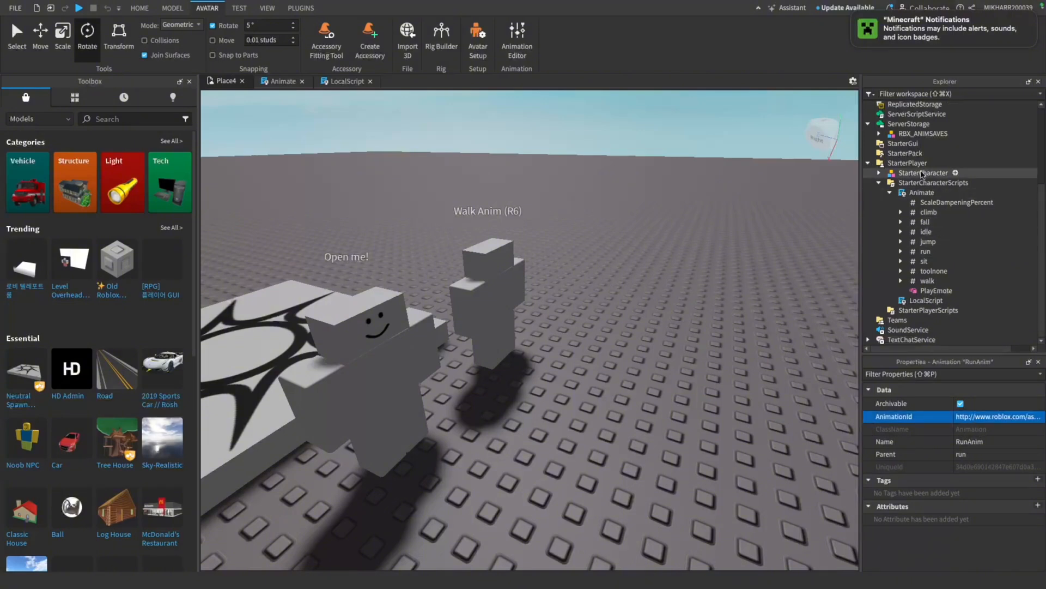
double_click(921, 192)
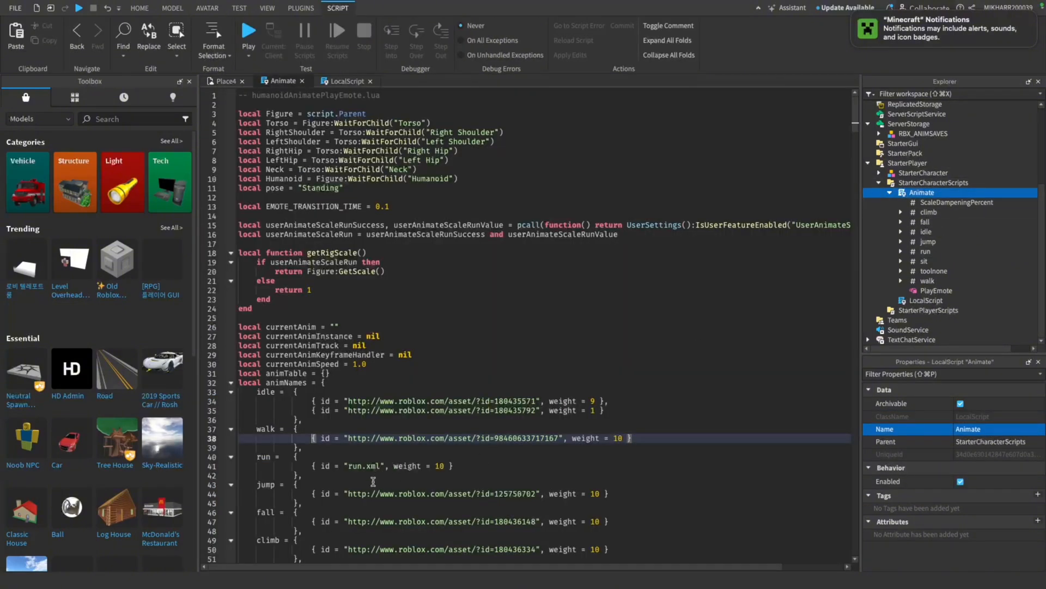
double_click(366, 467)
click(376, 472)
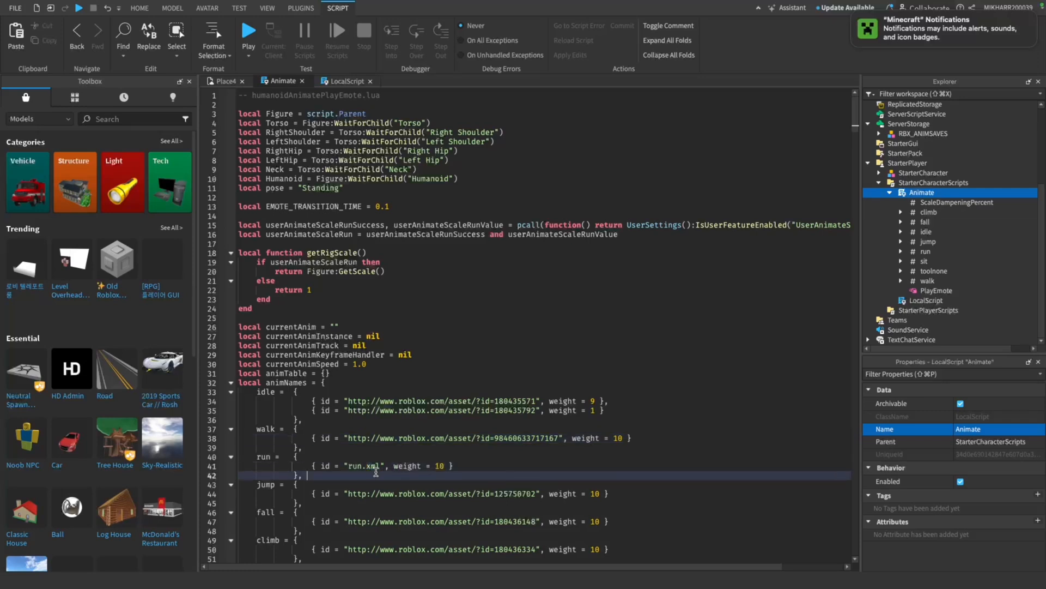
drag(380, 466, 348, 466)
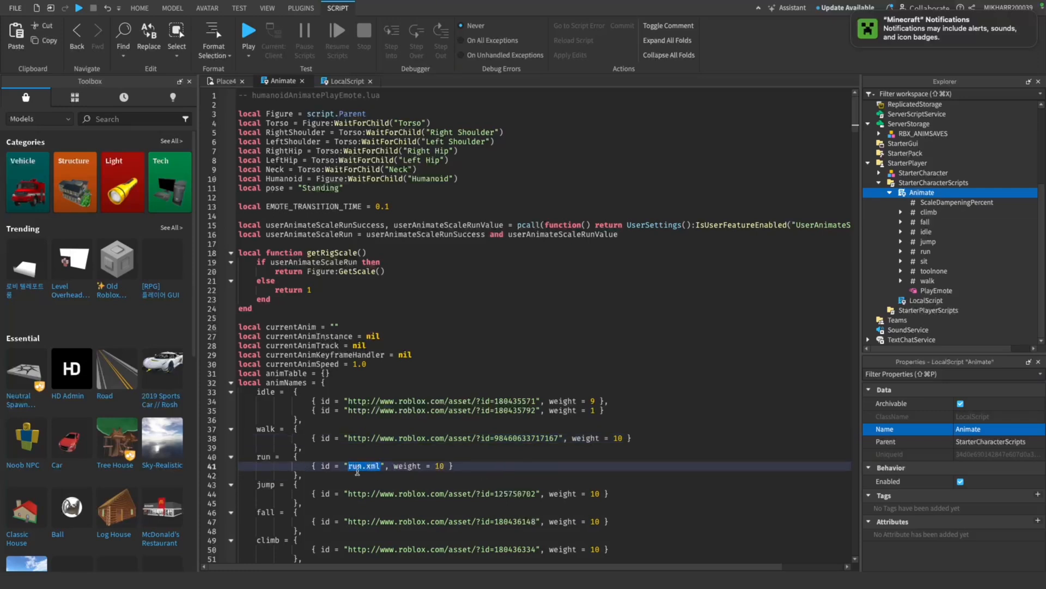
key(super+v)
click(267, 472)
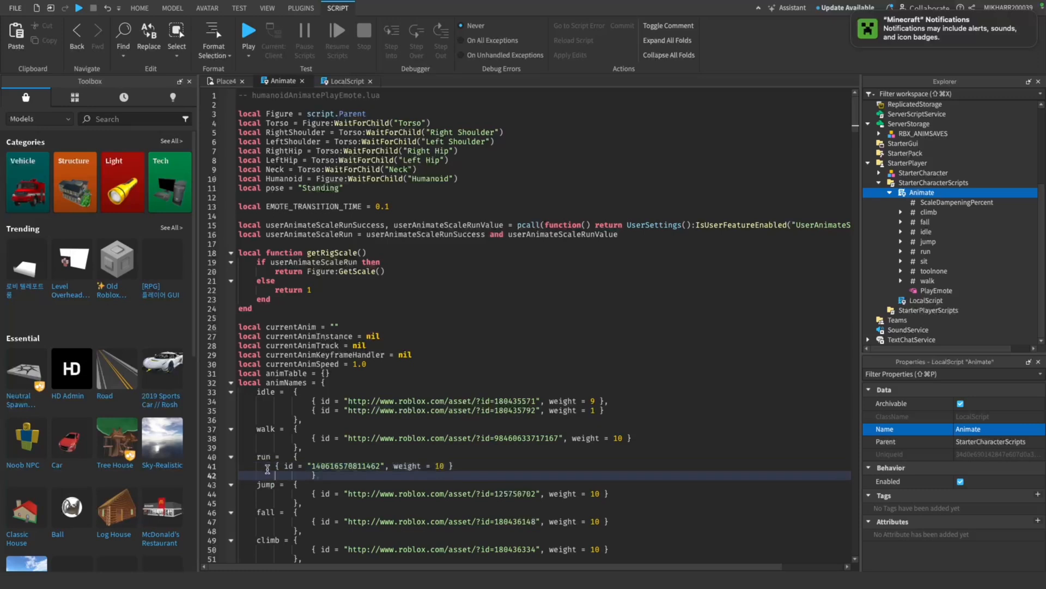
key(BackSpace)
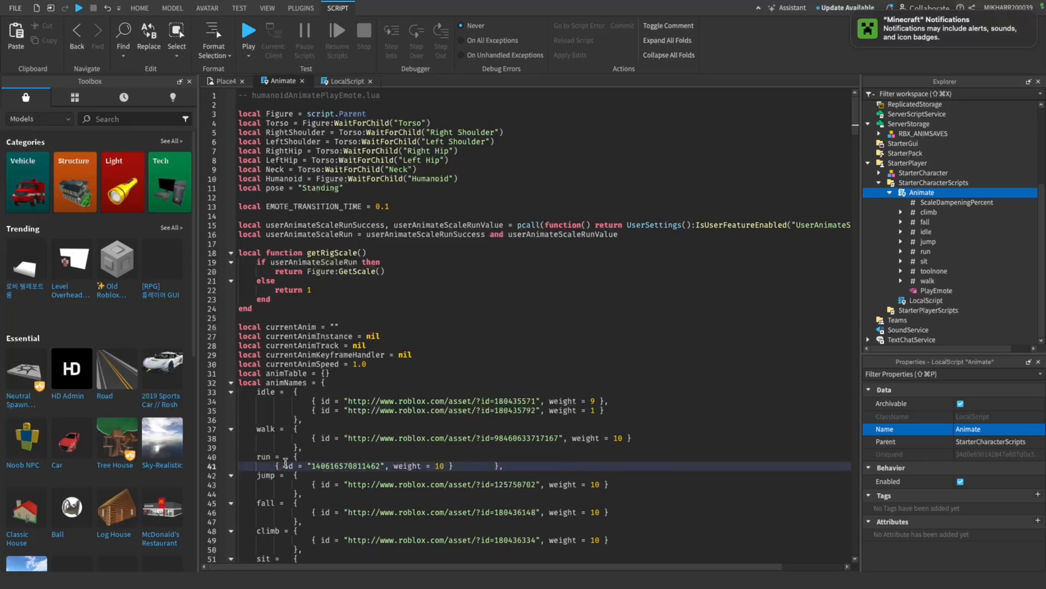
click(110, 9)
click(111, 9)
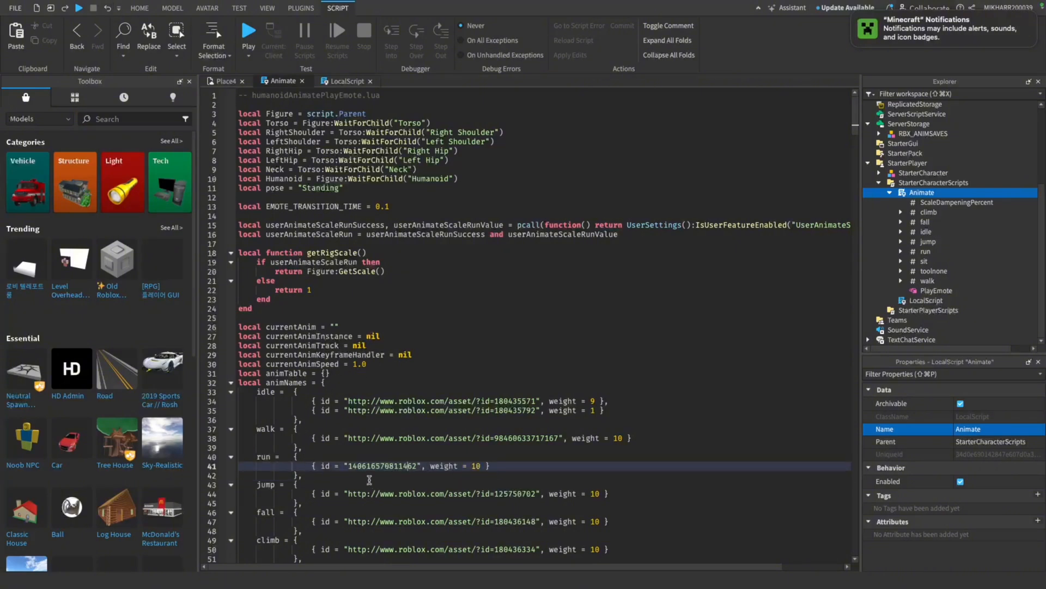
double_click(390, 465)
key(super+v)
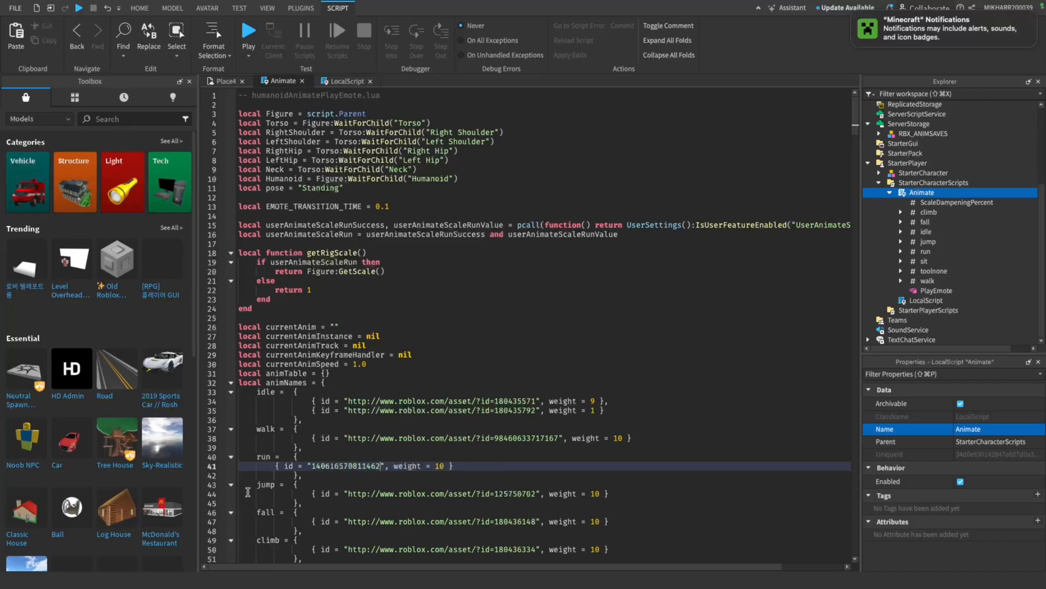
click(272, 466)
key(Tab)
key(Tab)
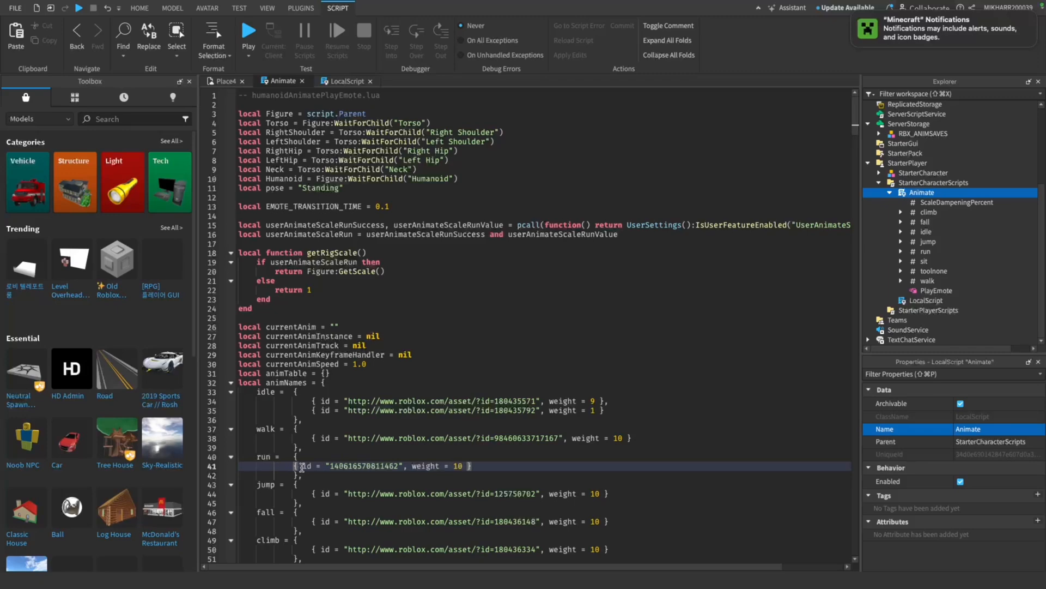
scroll(302, 381, down, 6)
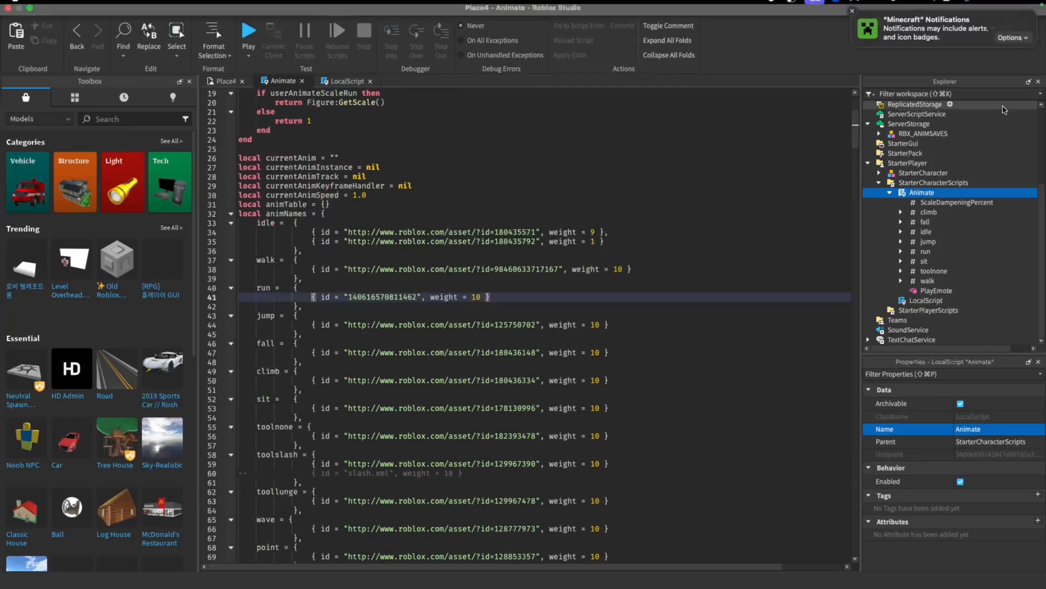
click(891, 193)
double_click(927, 308)
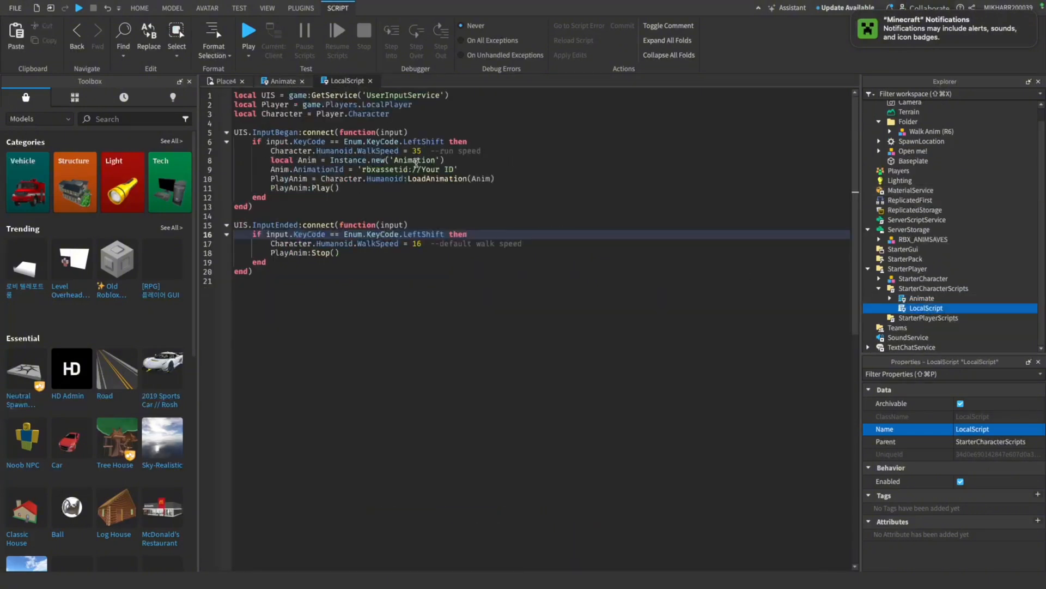
double_click(426, 169)
click(452, 170)
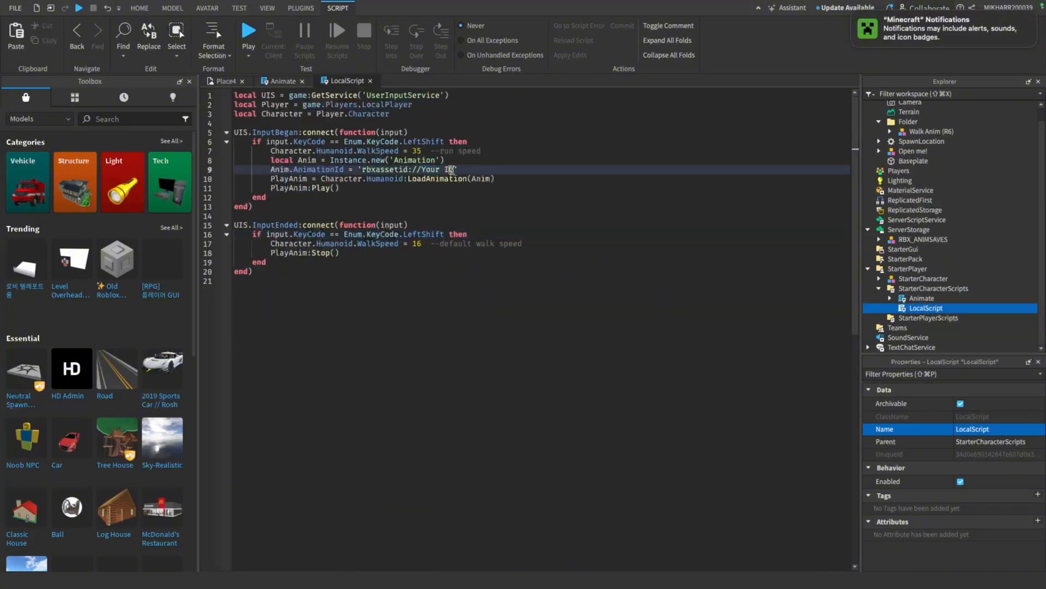
drag(455, 171, 440, 172)
key(ctrl+v)
click(626, 175)
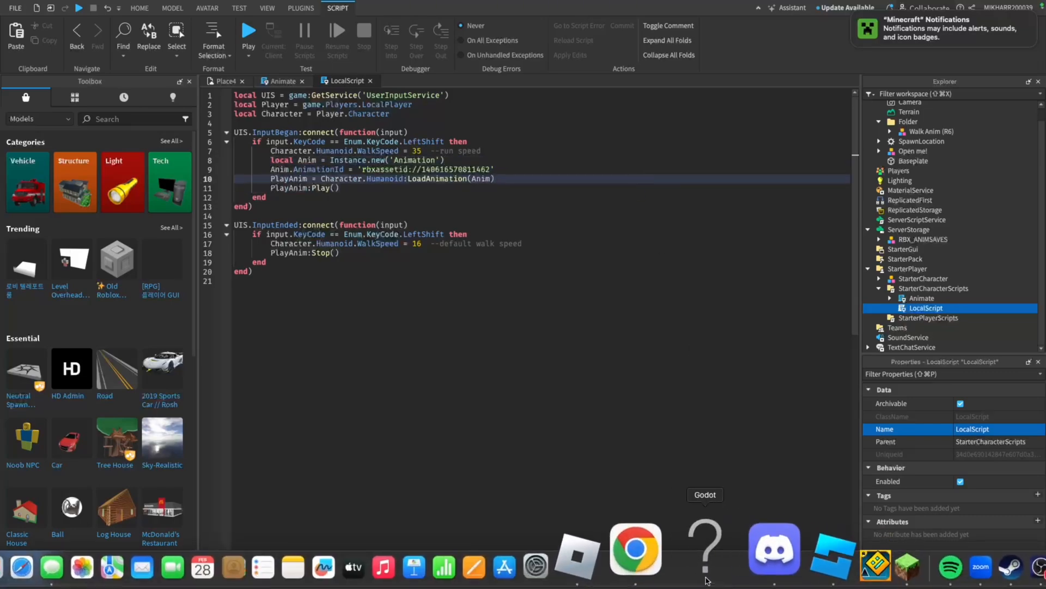
click(680, 567)
scroll(591, 399, up, 8)
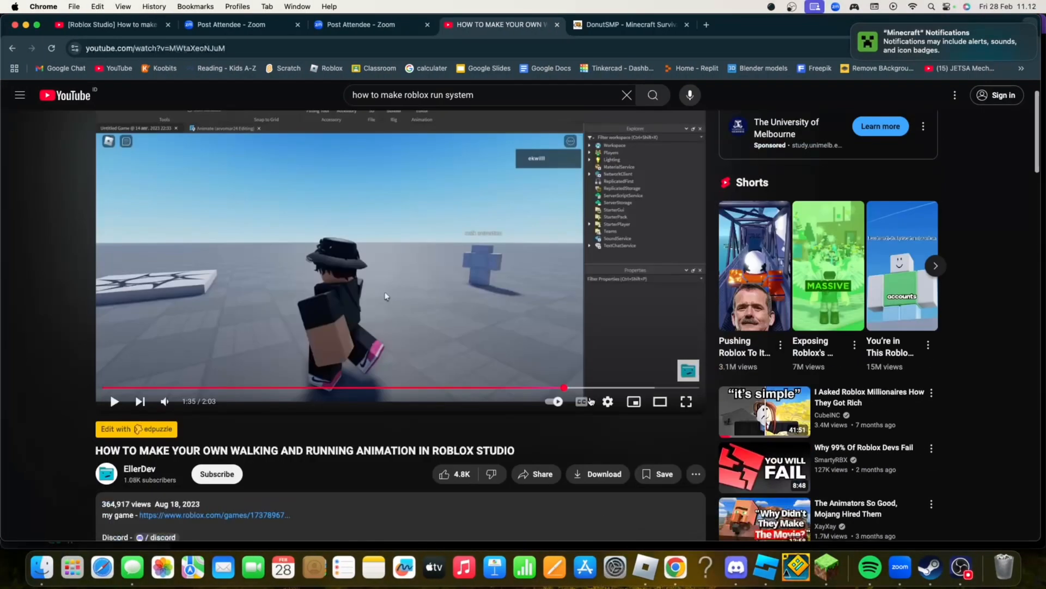
scroll(591, 399, down, 1)
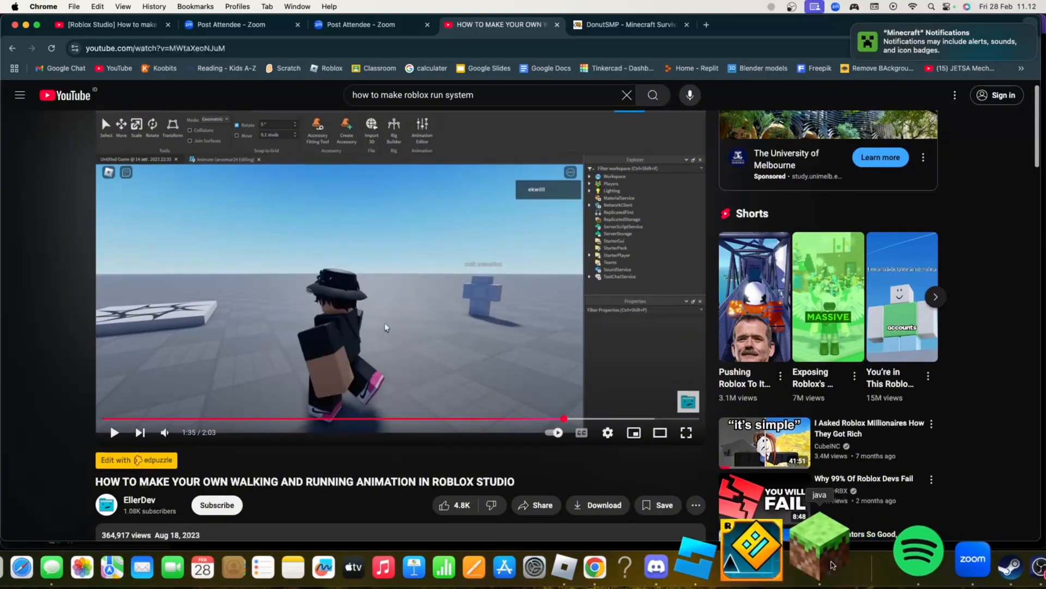
click(774, 552)
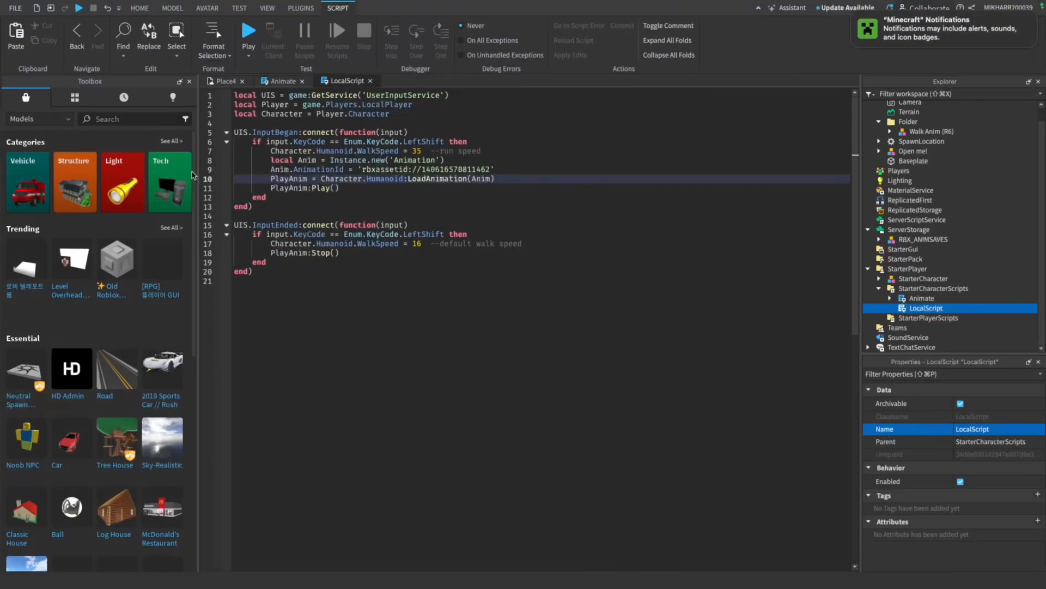
Playtest the place, moving the gorilla around to check its walk and run animations, and end the test
click(226, 81)
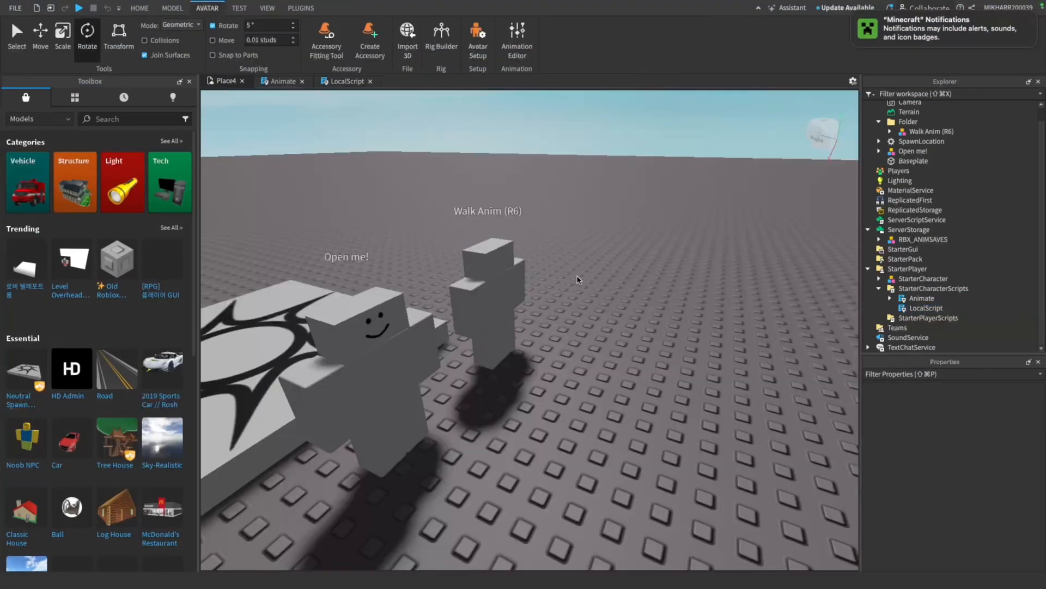
key(F5)
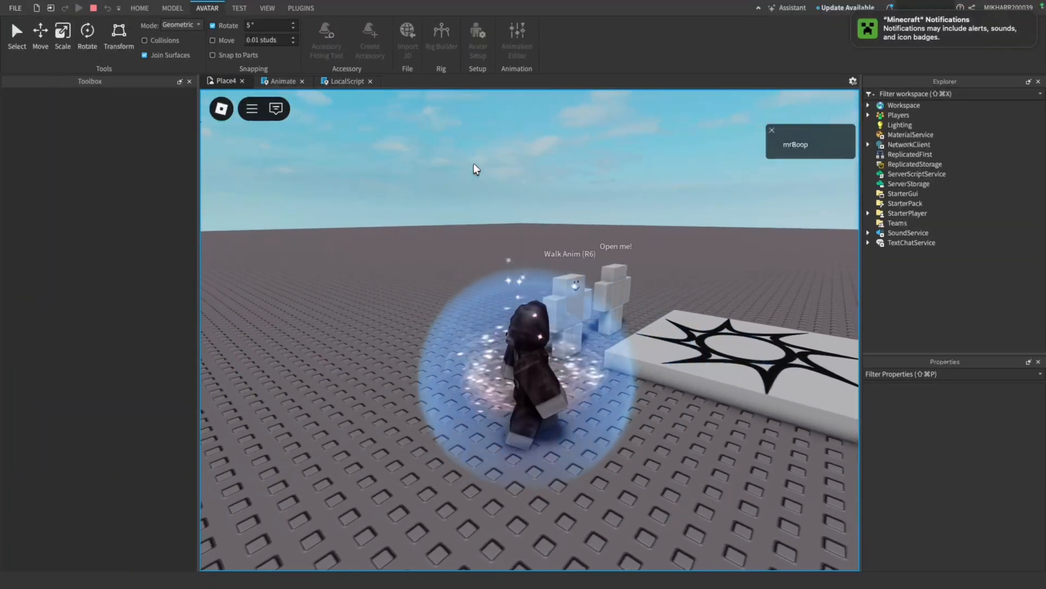
key(d)
key(s)
right_drag(275, 164, 274, 164)
key(w)
key(d)
key(s)
key(d)
key(w)
key(a)
key(w)
key(d)
right_drag(487, 208, 488, 208)
key(s)
scroll(489, 207, up, 2)
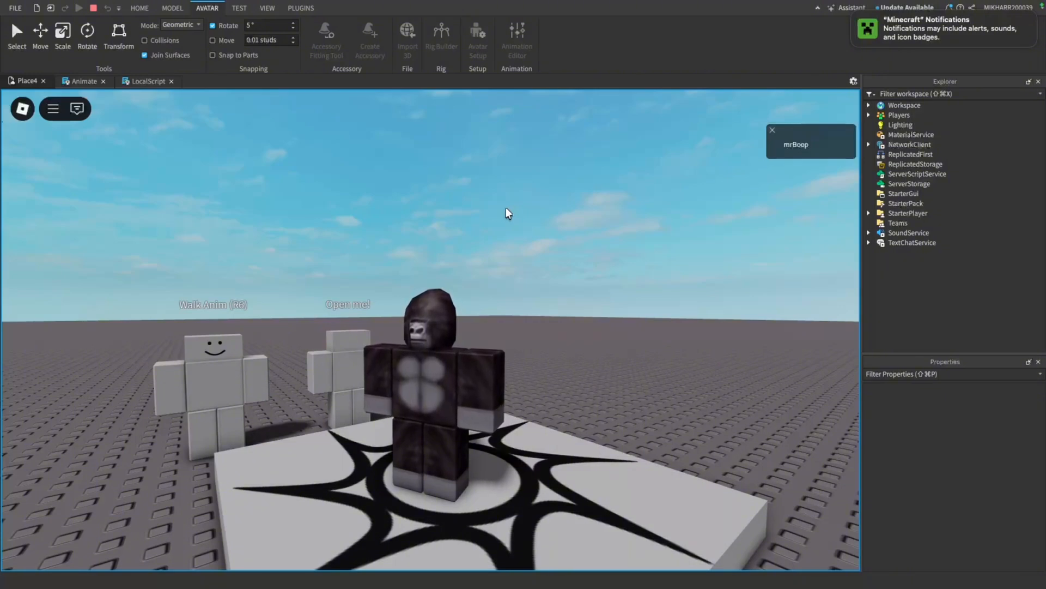
click(93, 8)
mouse_move(501, 581)
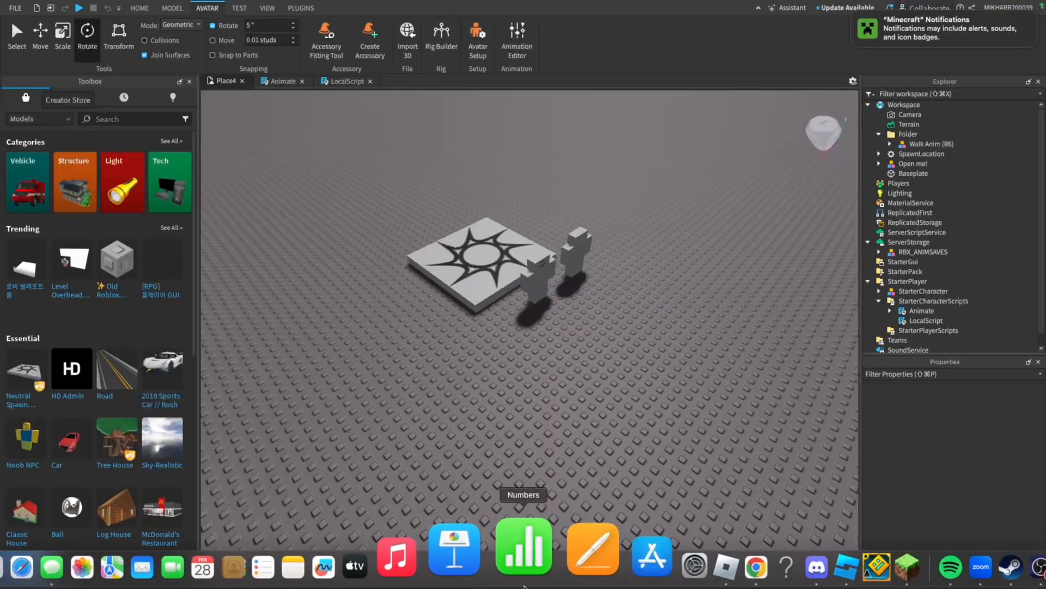
click(668, 580)
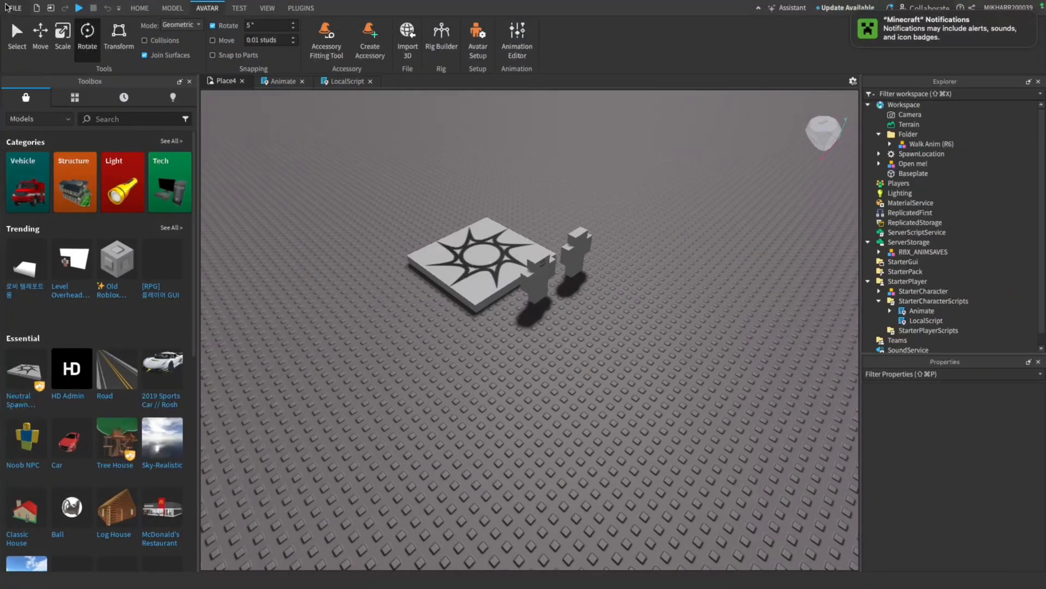
click(15, 8)
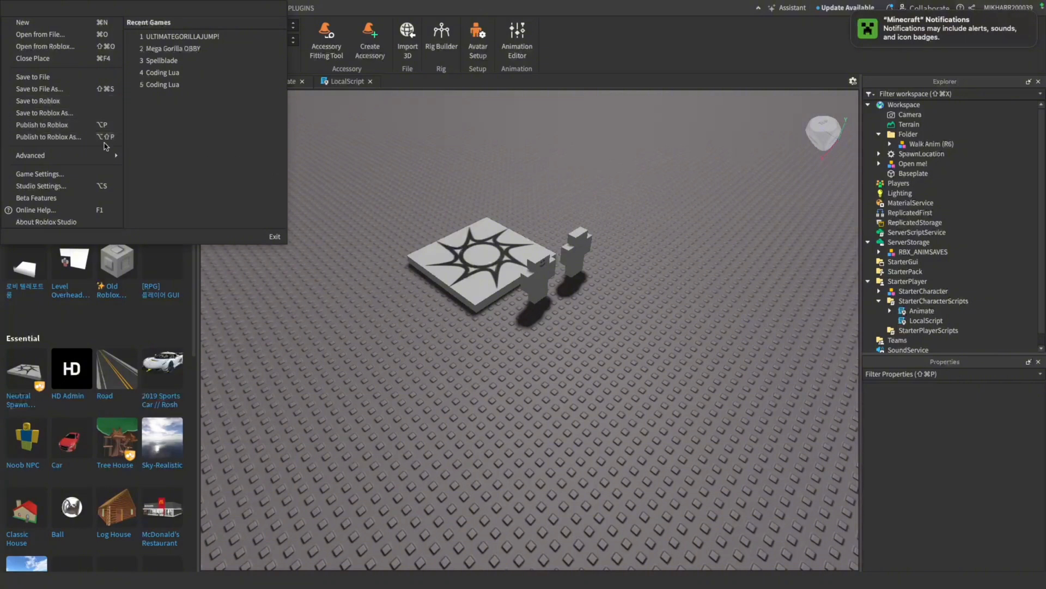
click(328, 154)
Open the game settings and save the place to Roblox as a new game named Gorilla Battlegrounds
click(135, 9)
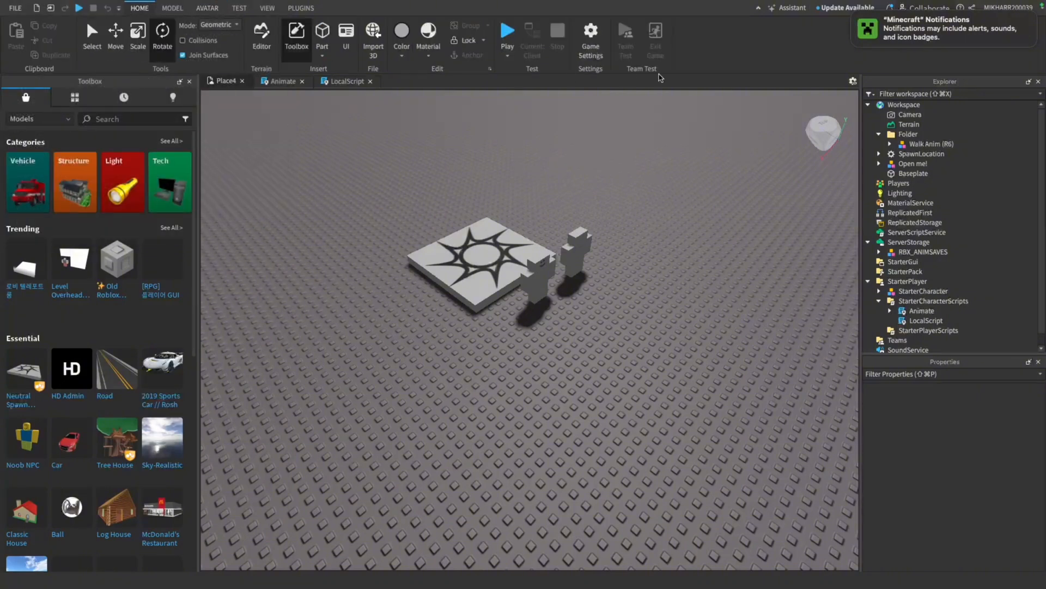
click(591, 38)
click(530, 194)
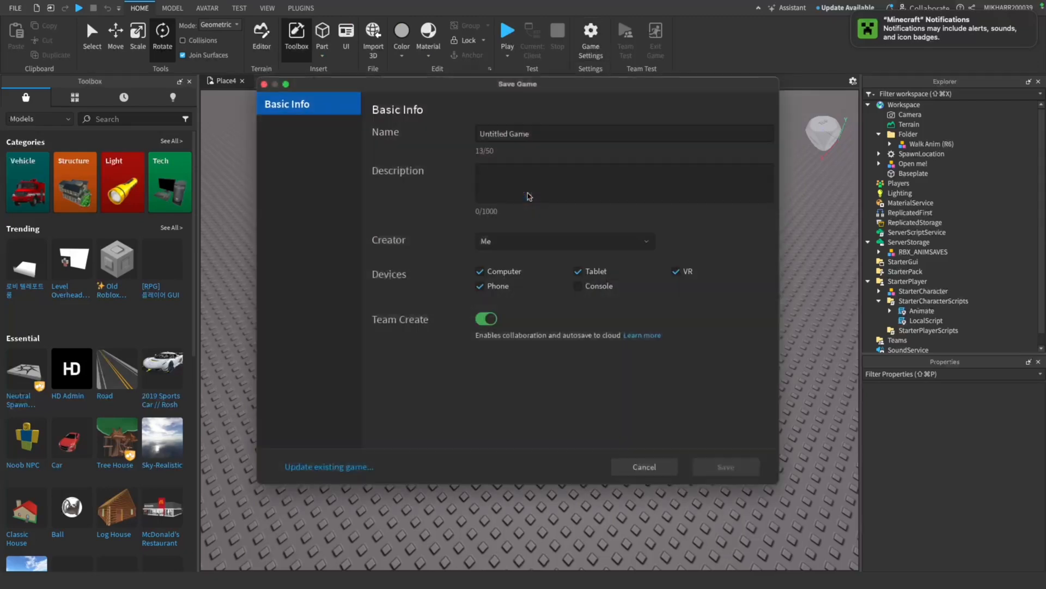
click(525, 133)
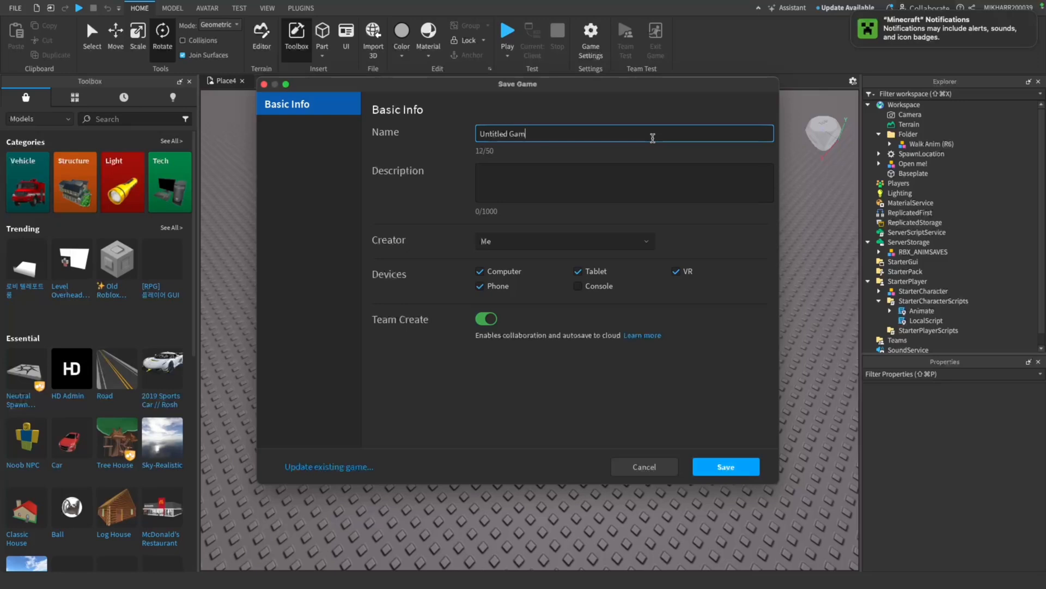
key(BackSpace)
key(BackSpace)
key(BackSpace)
key(BackSpace)
key(BackSpace)
key(BackSpace)
key(BackSpace)
key(BackSpace)
key(BackSpace)
key(BackSpace)
key(BackSpace)
key(BackSpace)
text(Gorilla Ba)
click(725, 467)
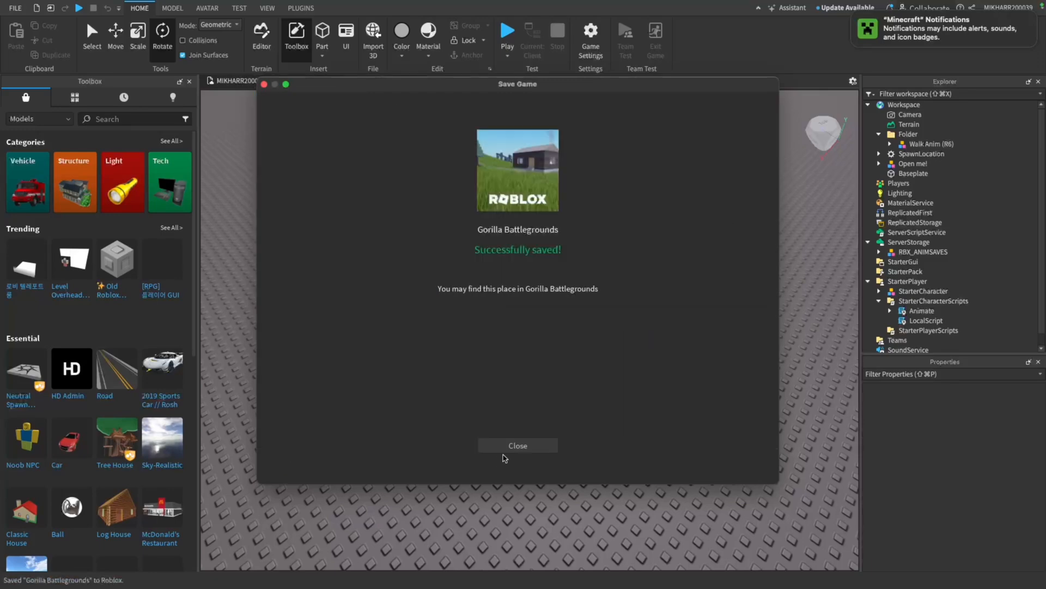
click(505, 448)
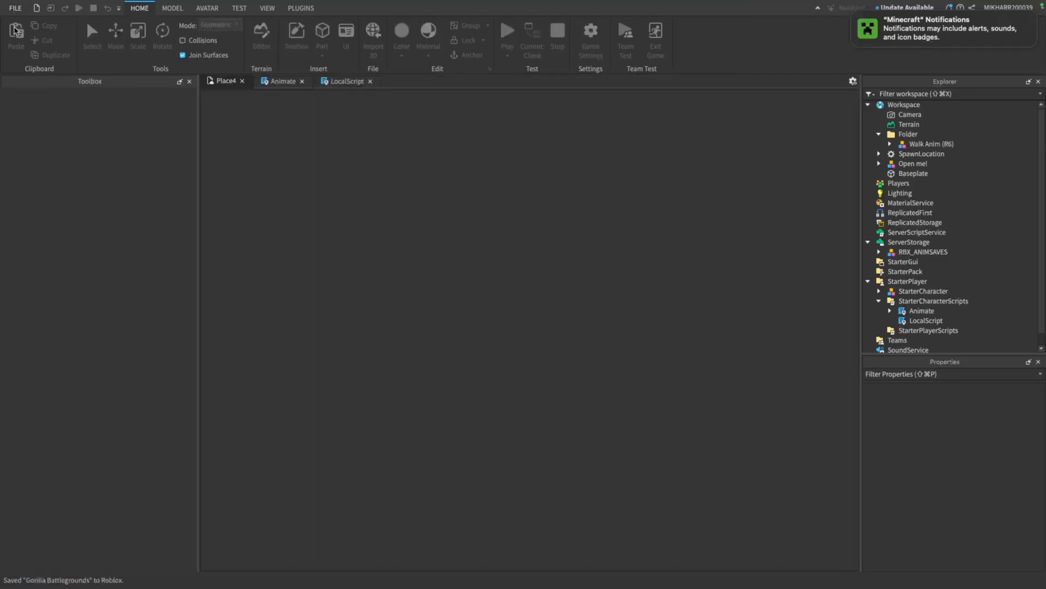
Close the Gorilla Battlegrounds place and open the existing Mega Gorilla OBBY game
click(15, 8)
click(29, 39)
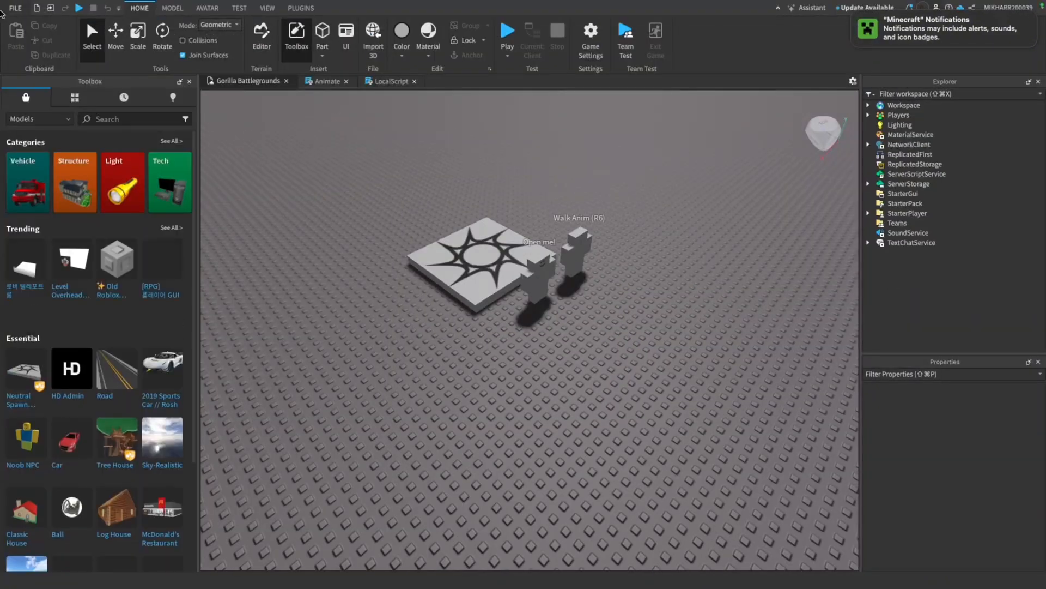
click(15, 8)
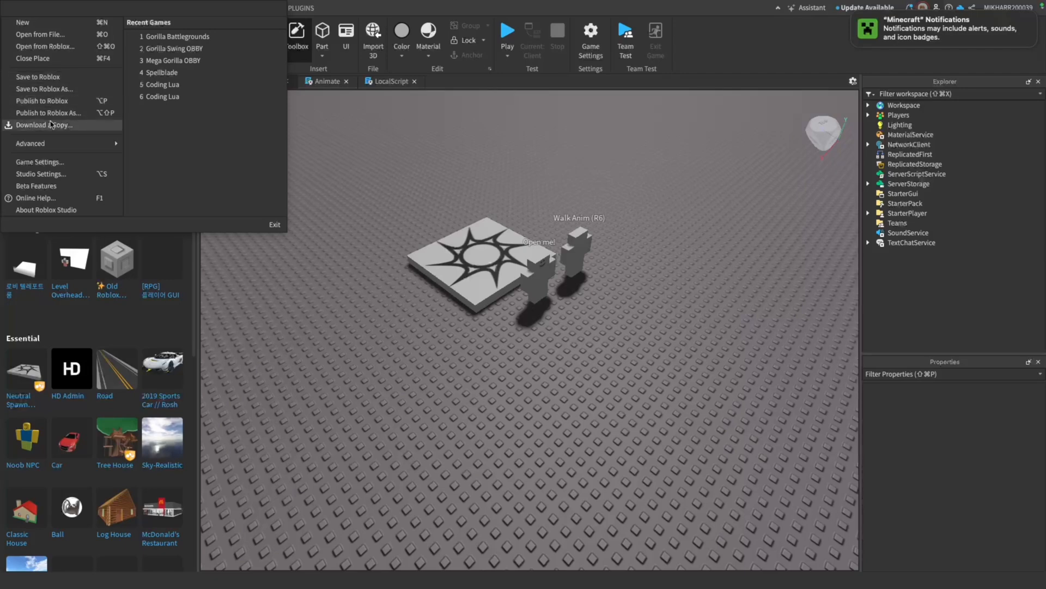
click(49, 59)
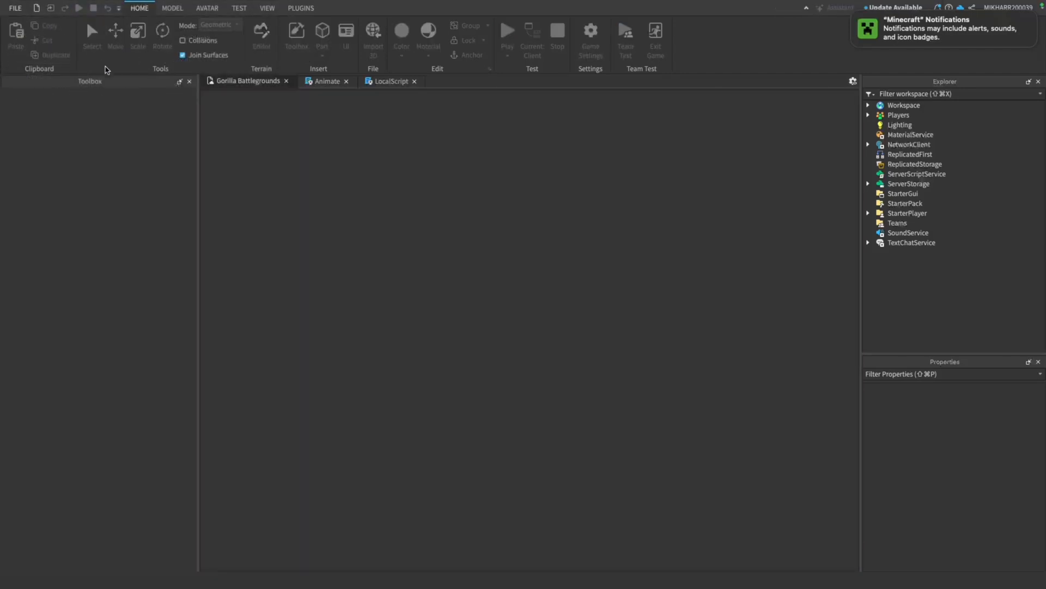
double_click(341, 157)
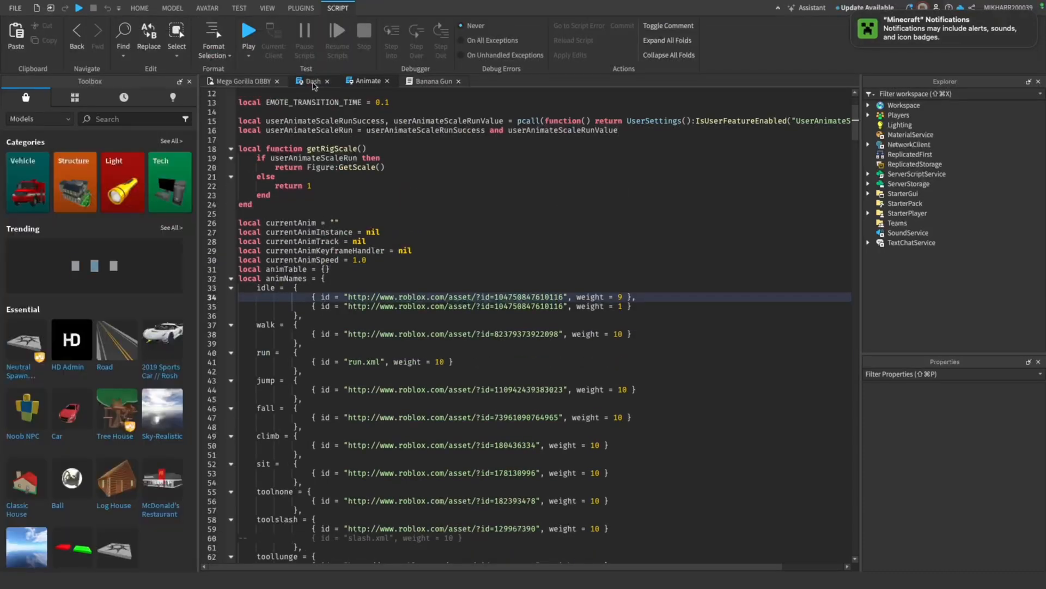
Copy the entire code of Mega Gorilla OBBY's Dash script and return to the Gorilla Battlegrounds place
click(314, 82)
scroll(509, 322, down, 10)
click(497, 367)
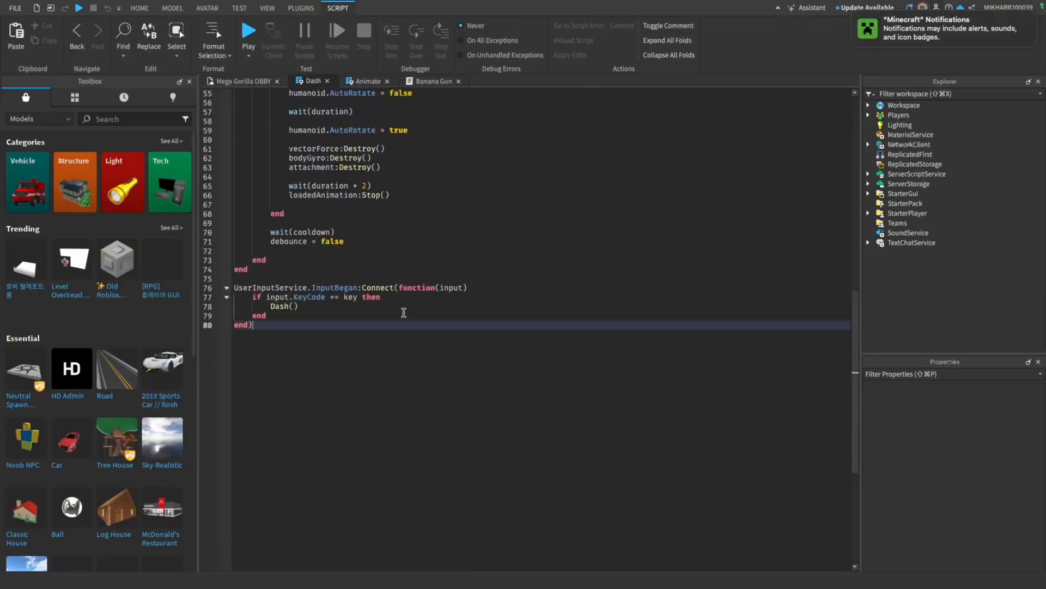
drag(404, 312, 221, 14)
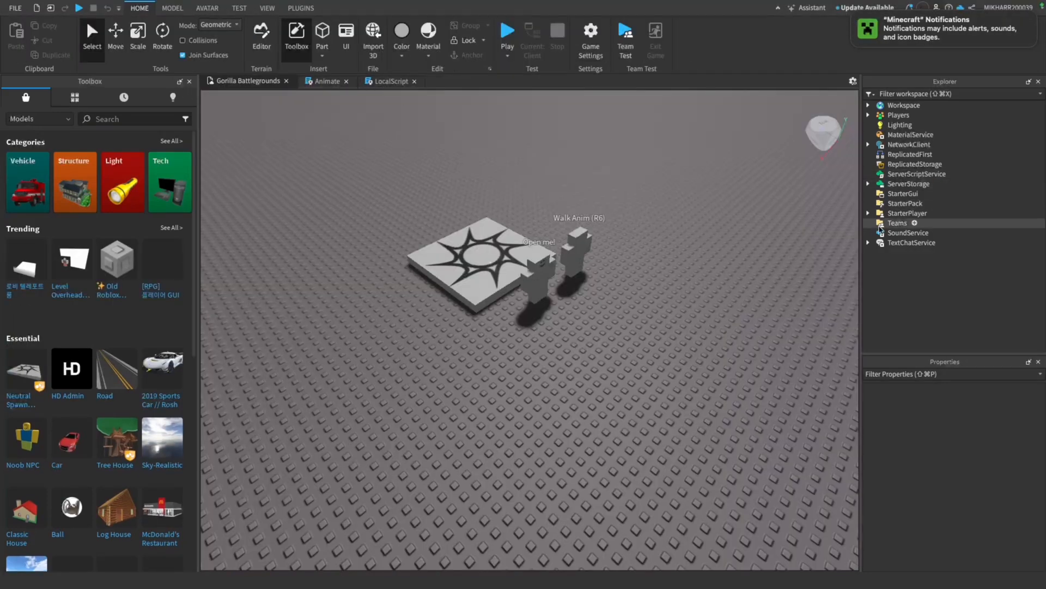
Add a LocalScript to StarterPlayerScripts, replace its default code with the copied dash code, and rename it Dash
click(868, 213)
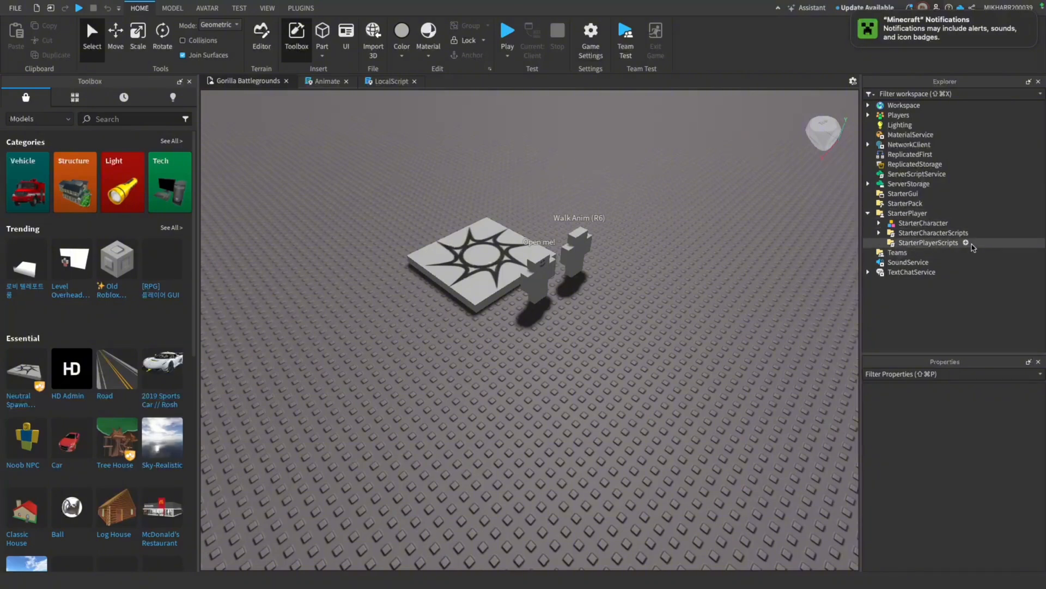
click(966, 242)
click(939, 284)
click(369, 101)
key(super+a)
key(super+v)
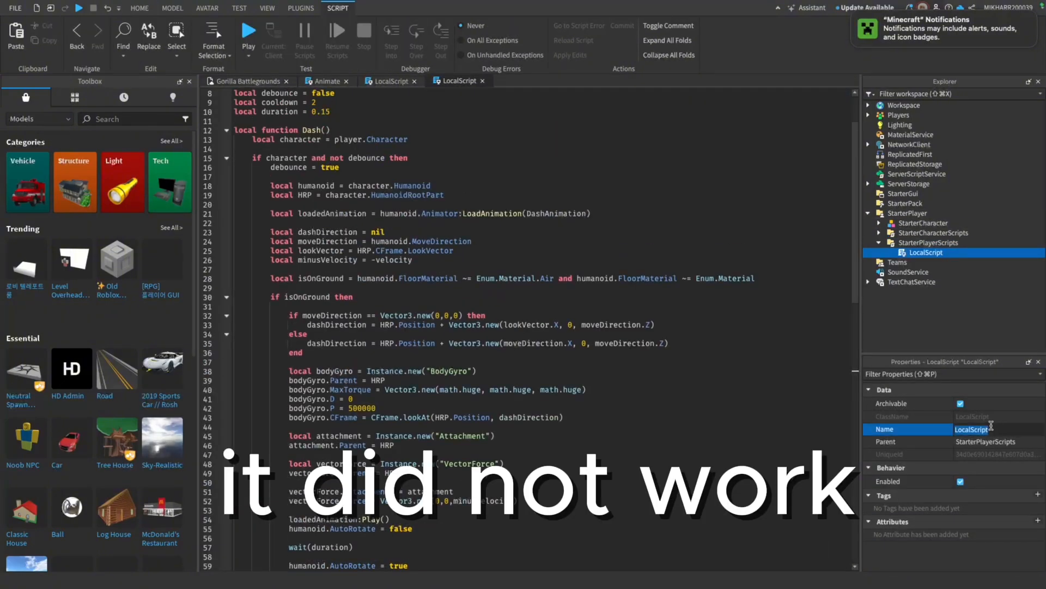
text(Dash)
key(Return)
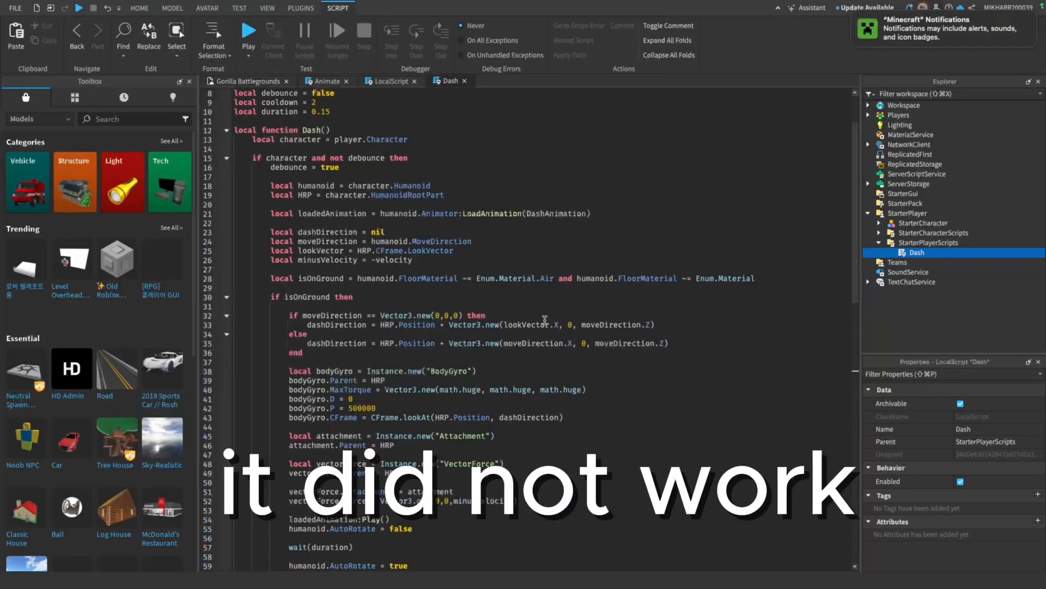
Playtest the Dash script in StarterPlayerScripts, and again after moving it to StarterCharacterScripts
scroll(529, 327, down, 6)
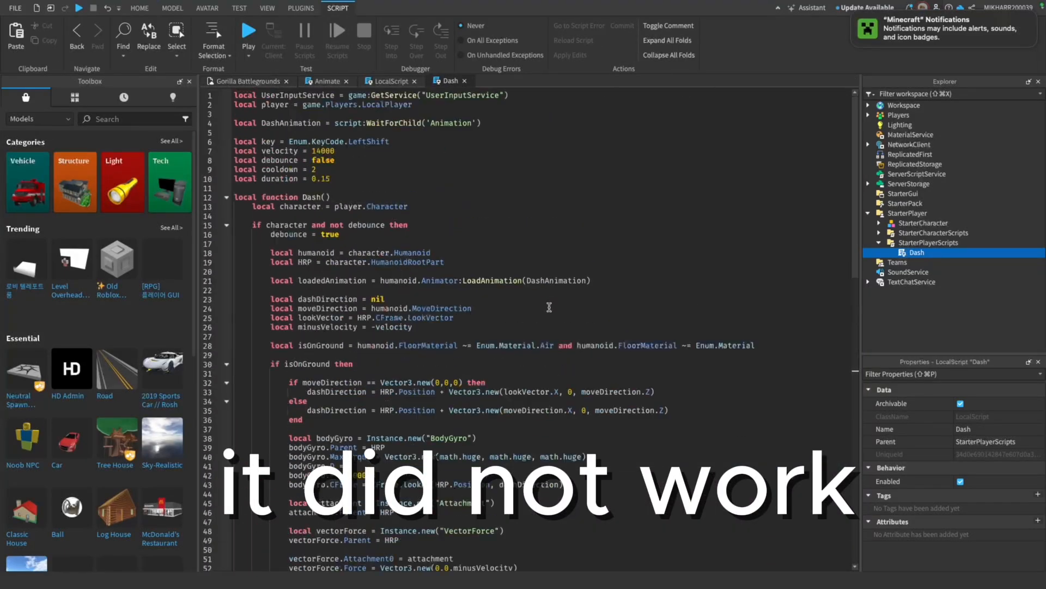
key(F5)
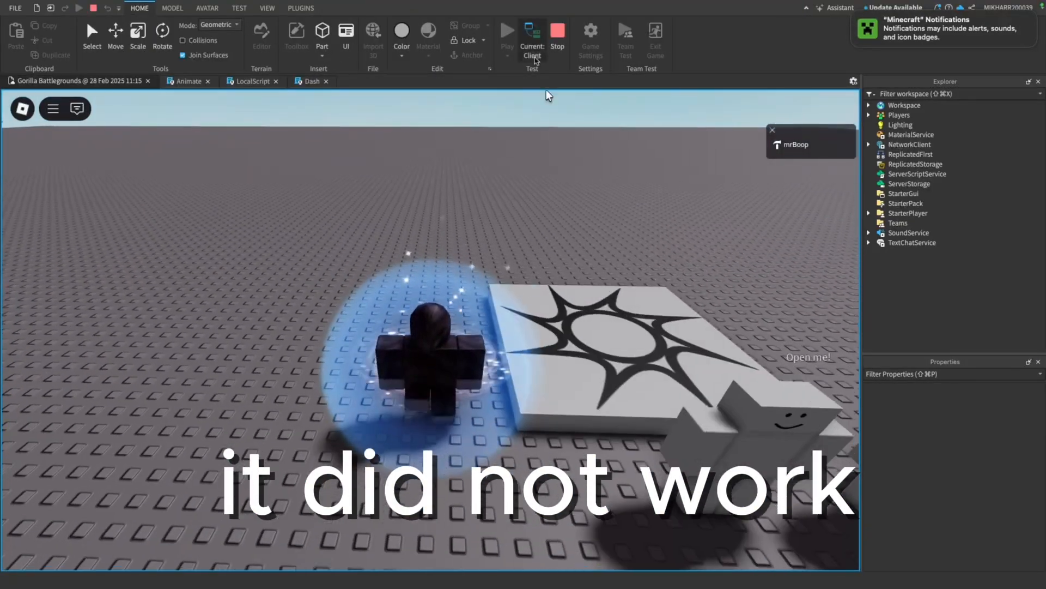
click(558, 32)
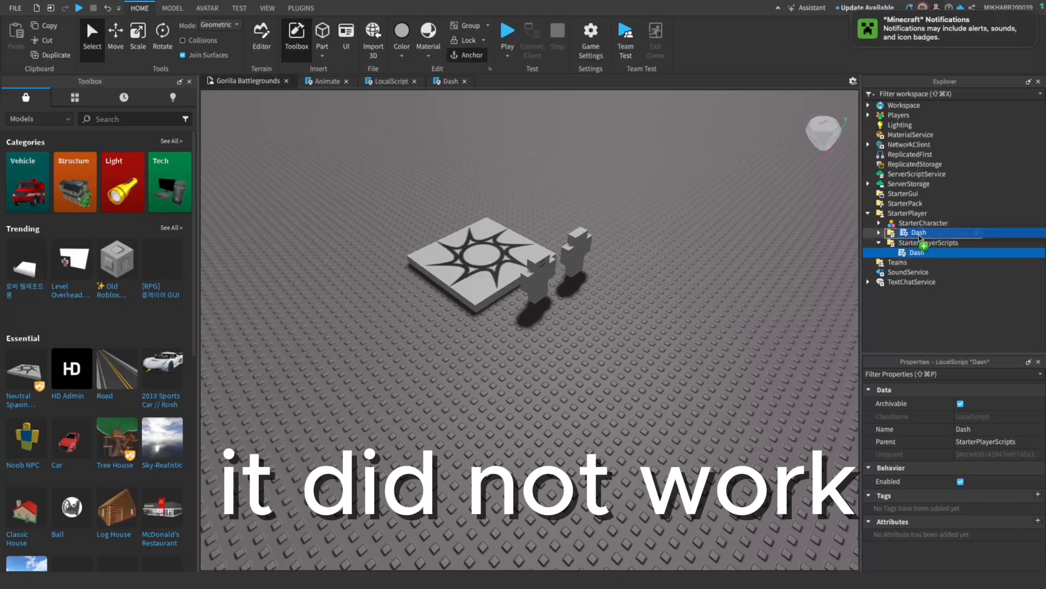
click(508, 32)
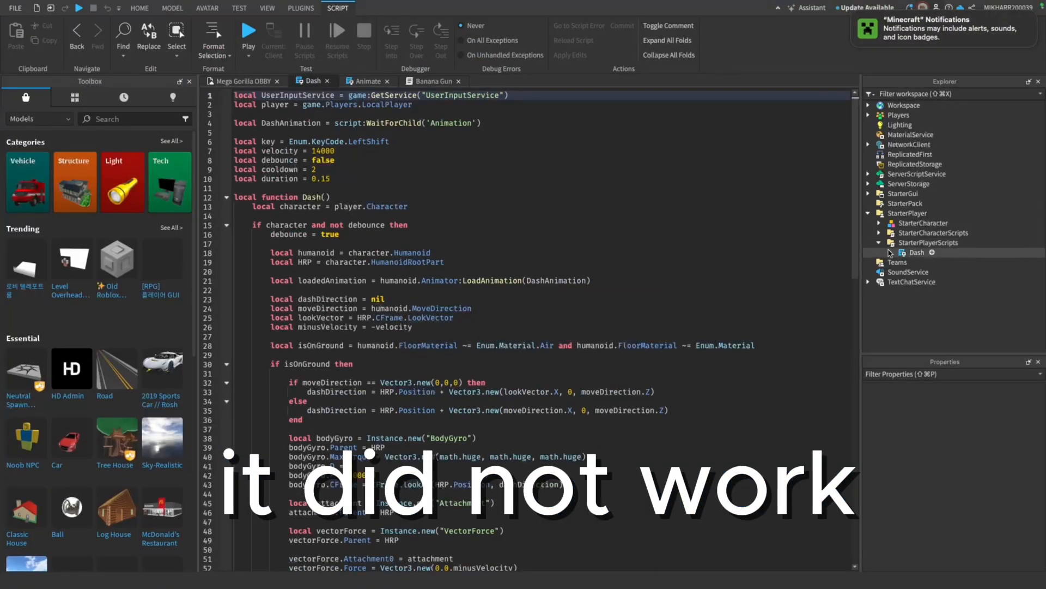
Copy the Dash LocalScript object from Mega Gorilla OBBY's StarterPlayerScripts and reopen Gorilla Battlegrounds
right_click(917, 252)
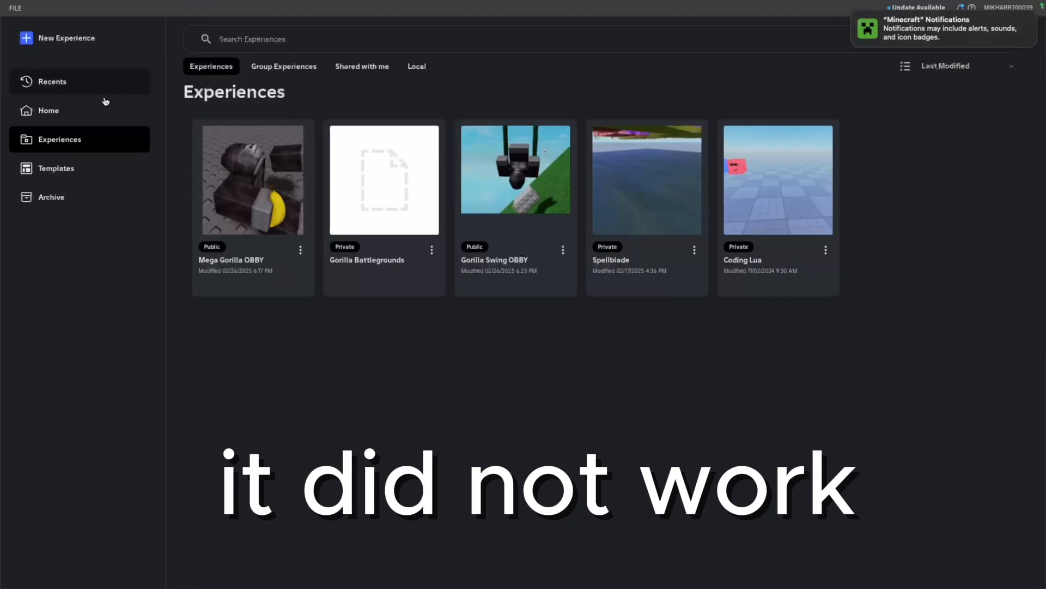
click(392, 186)
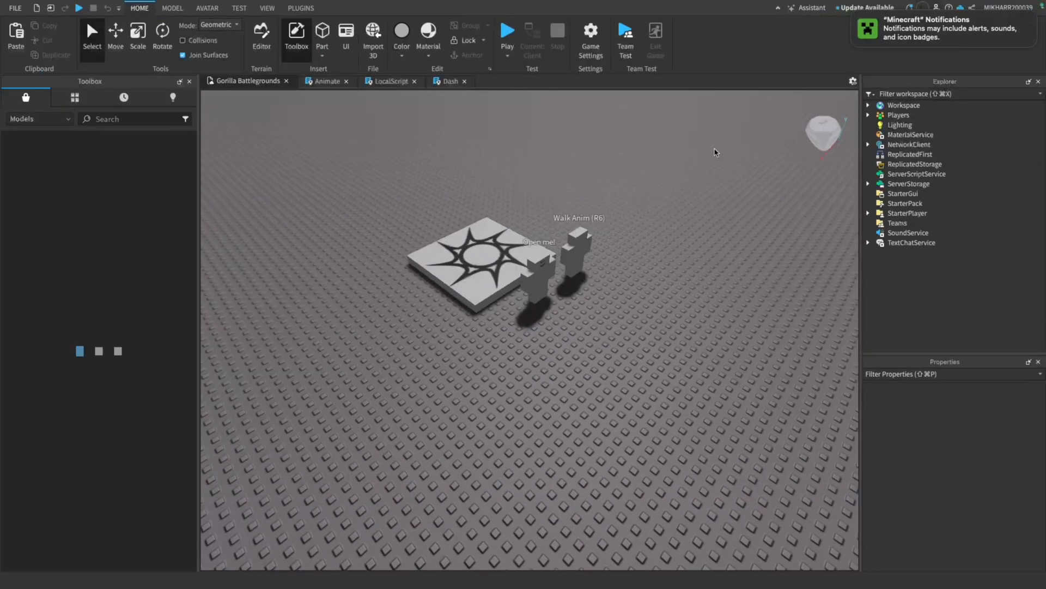
Delete the Dash LocalScript from StarterCharacterScripts
click(869, 212)
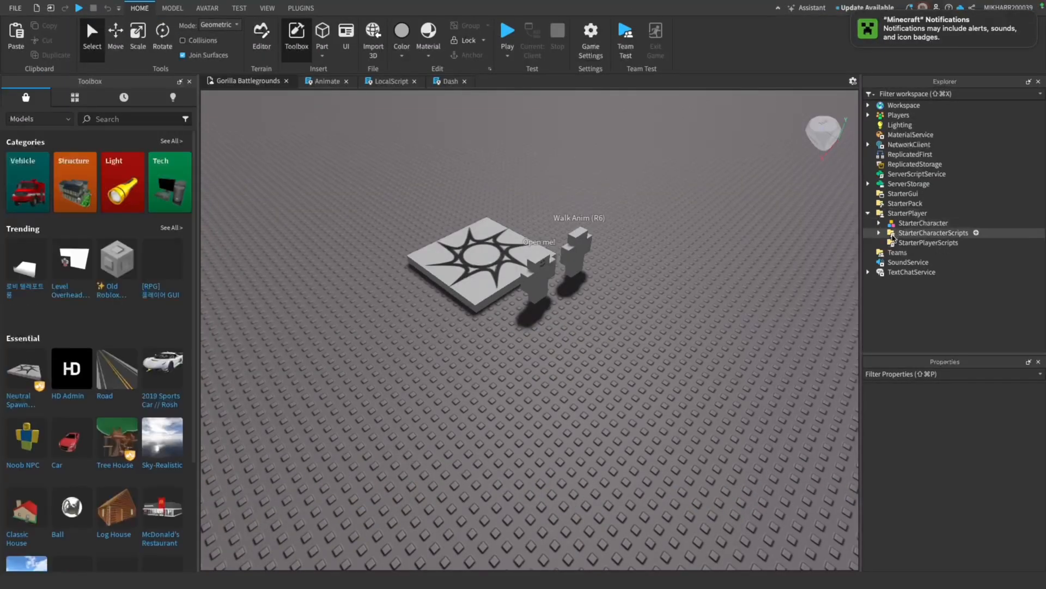
click(879, 233)
click(910, 253)
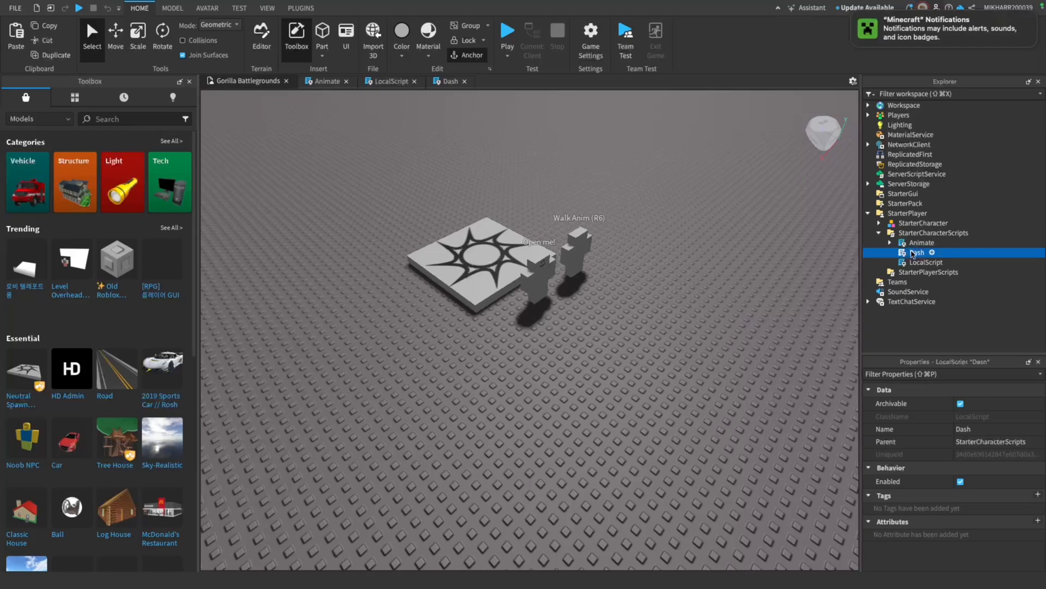
key(Delete)
click(879, 232)
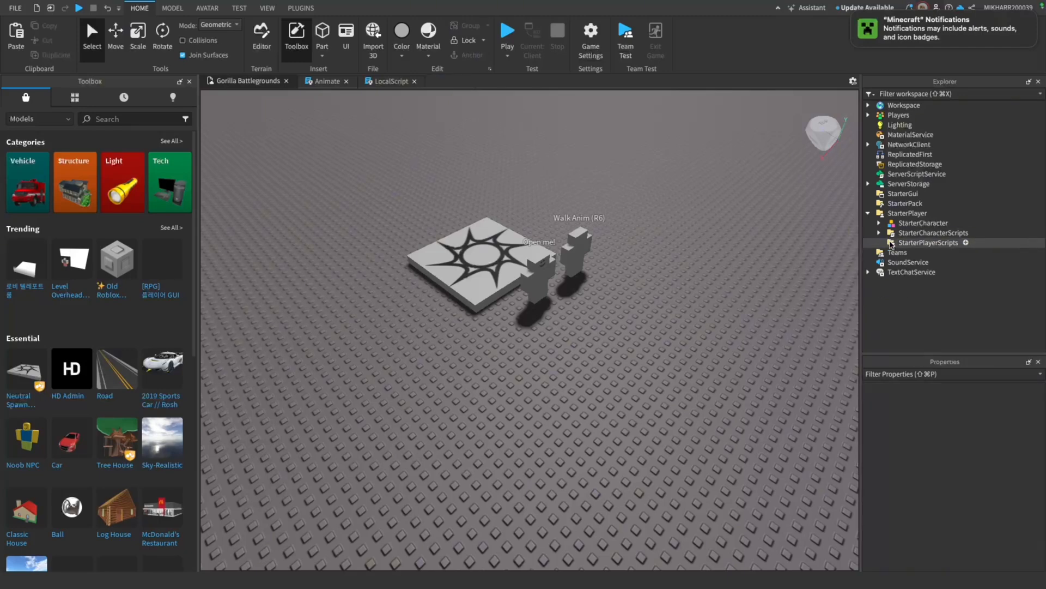
Paste the copied Dash LocalScript into StarterPlayerScripts
click(921, 242)
right_click(921, 243)
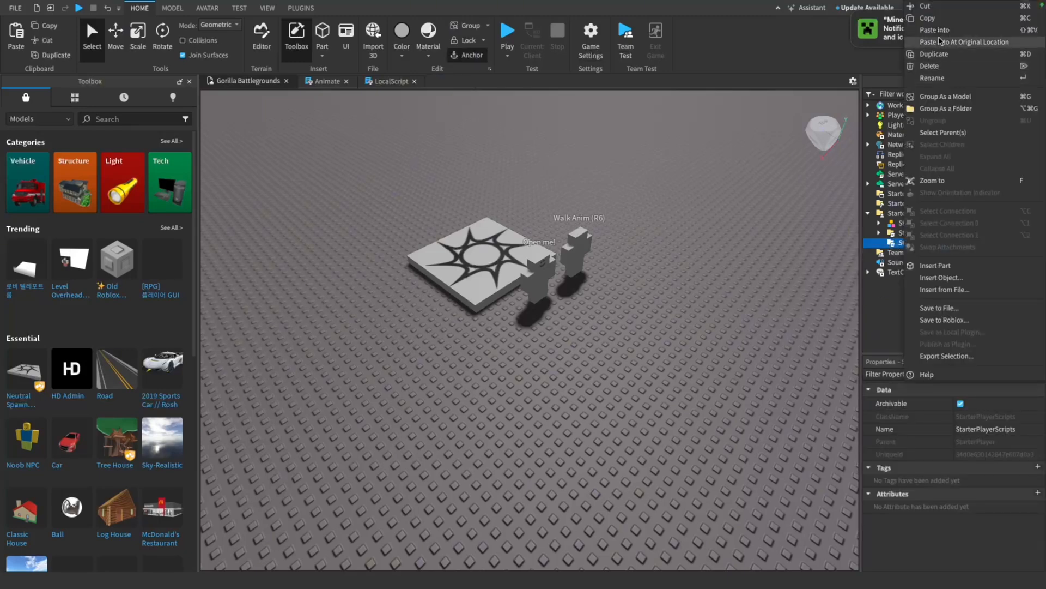
click(940, 42)
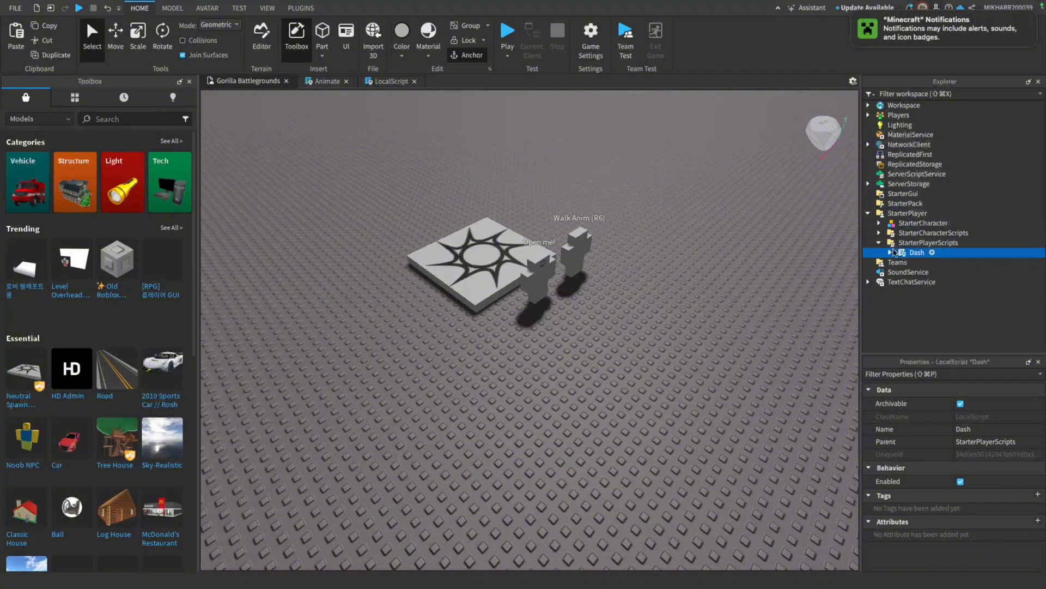
Open the pasted Dash script and examine its settings, Dash function and key-input handler
double_click(893, 252)
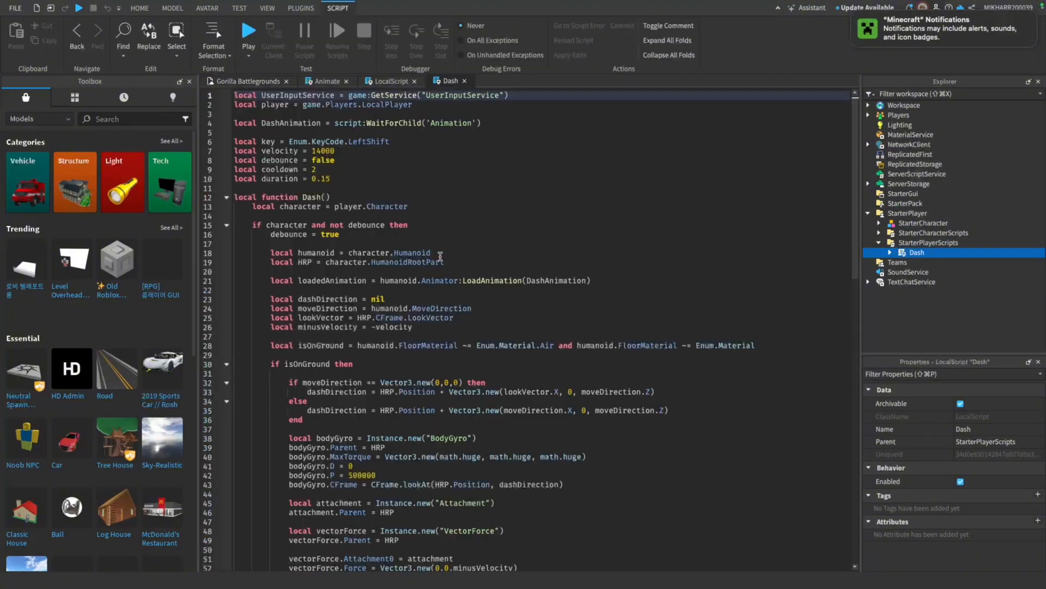
scroll(497, 299, down, 4)
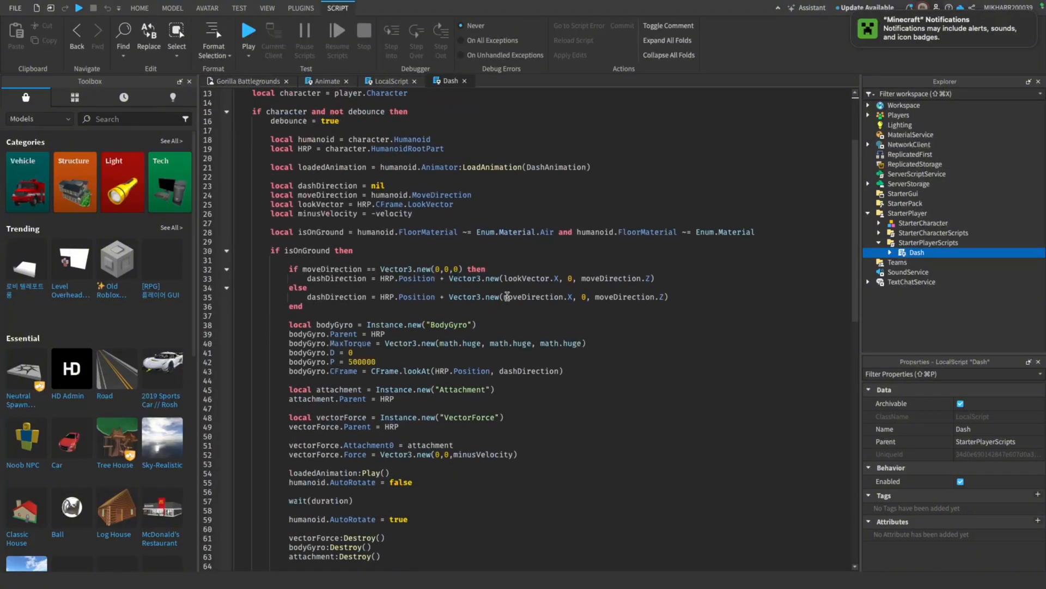
scroll(499, 298, up, 4)
scroll(501, 297, down, 2)
scroll(507, 295, up, 2)
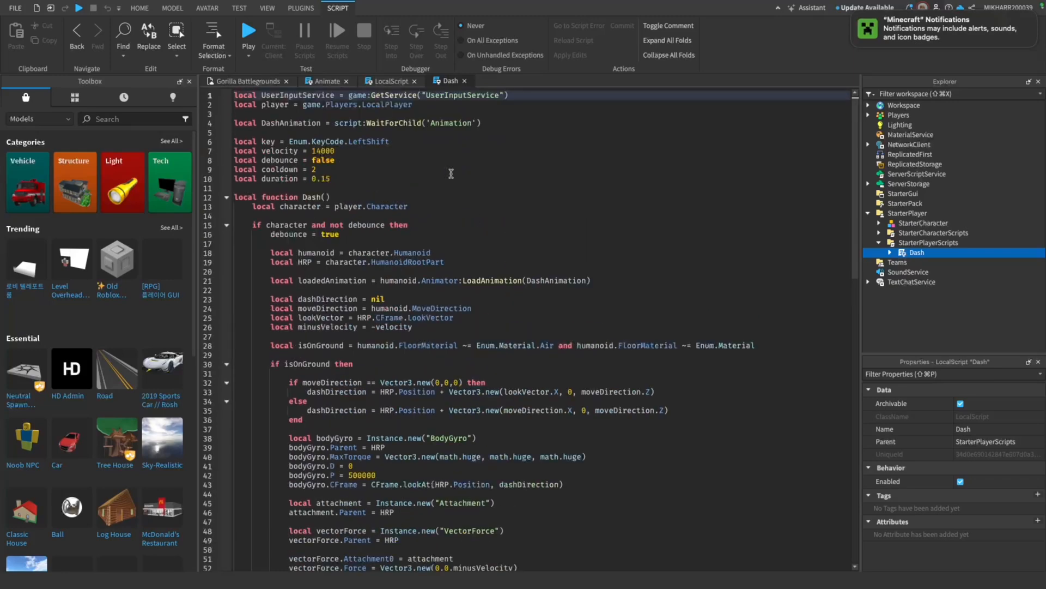
scroll(435, 147, down, 12)
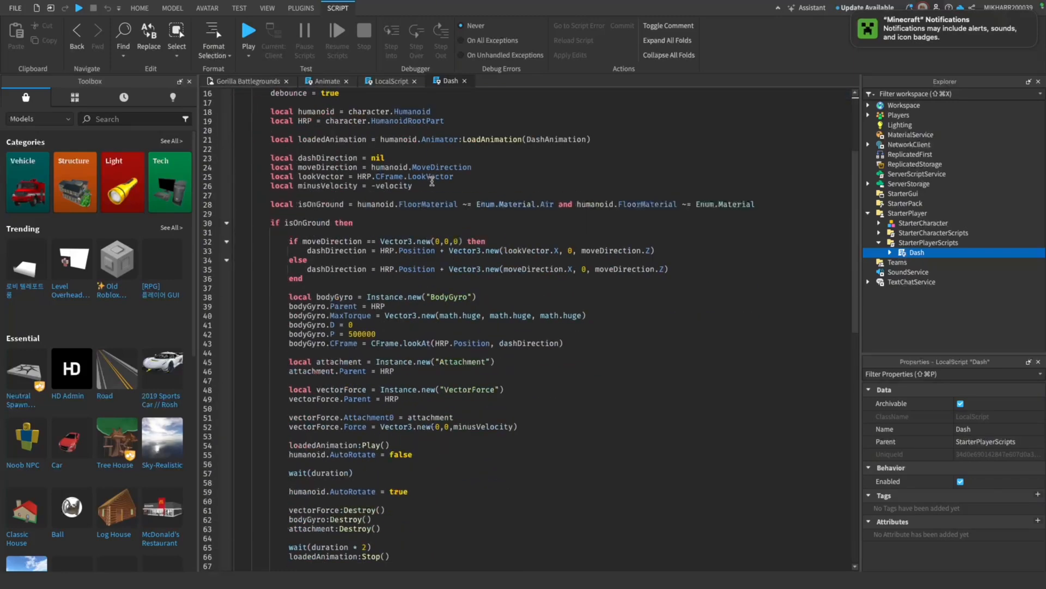
scroll(432, 181, up, 12)
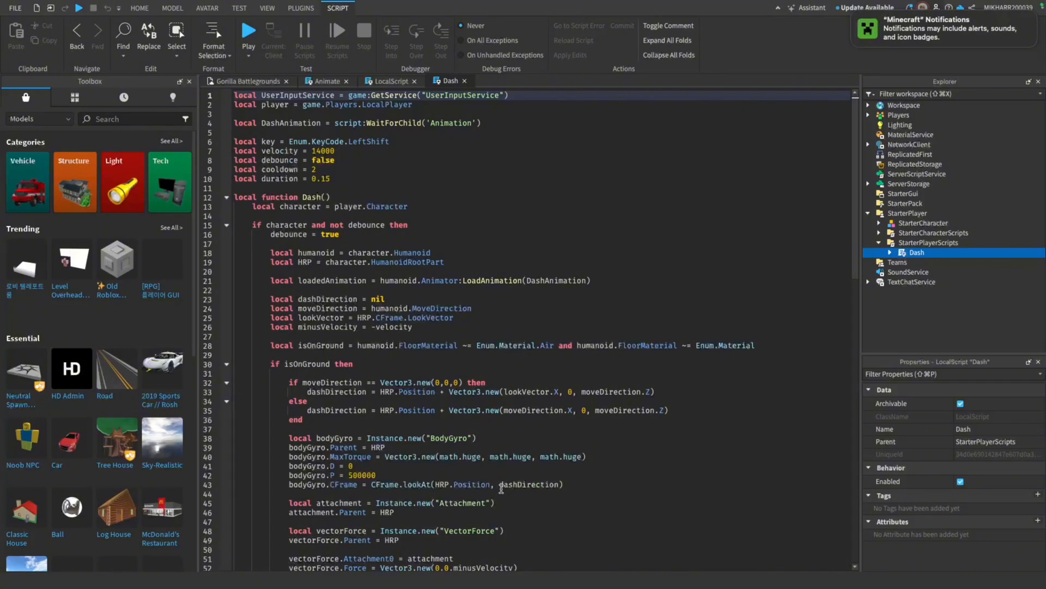
scroll(511, 515, down, 6)
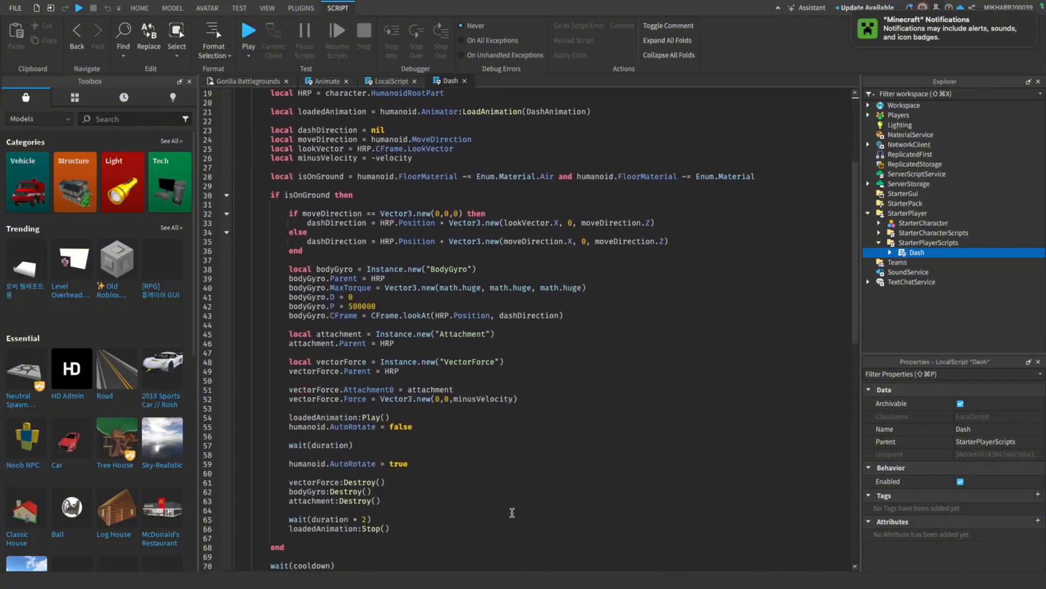
scroll(512, 512, down, 7)
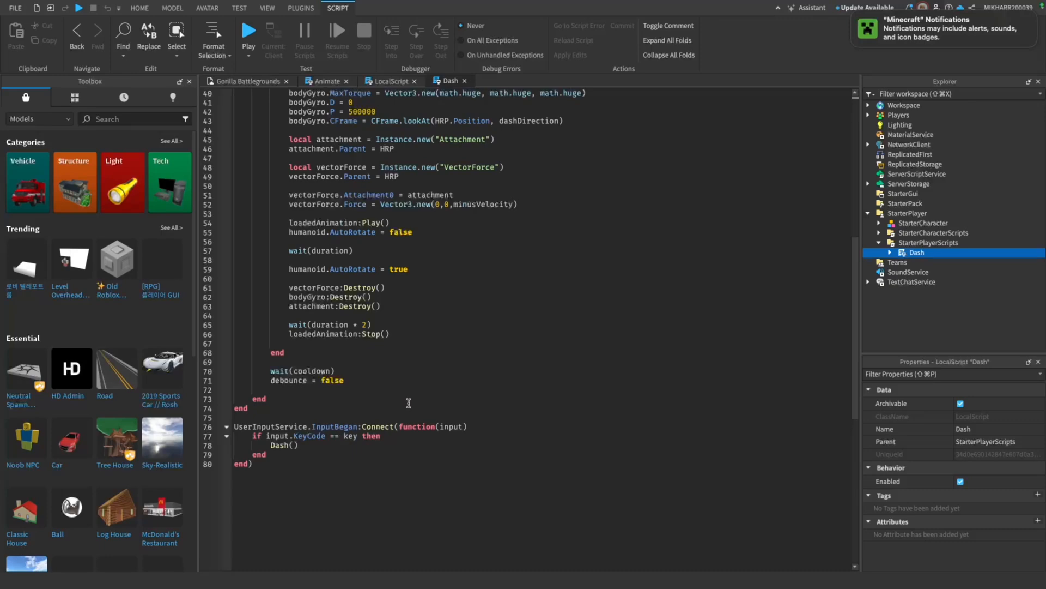
scroll(409, 403, up, 13)
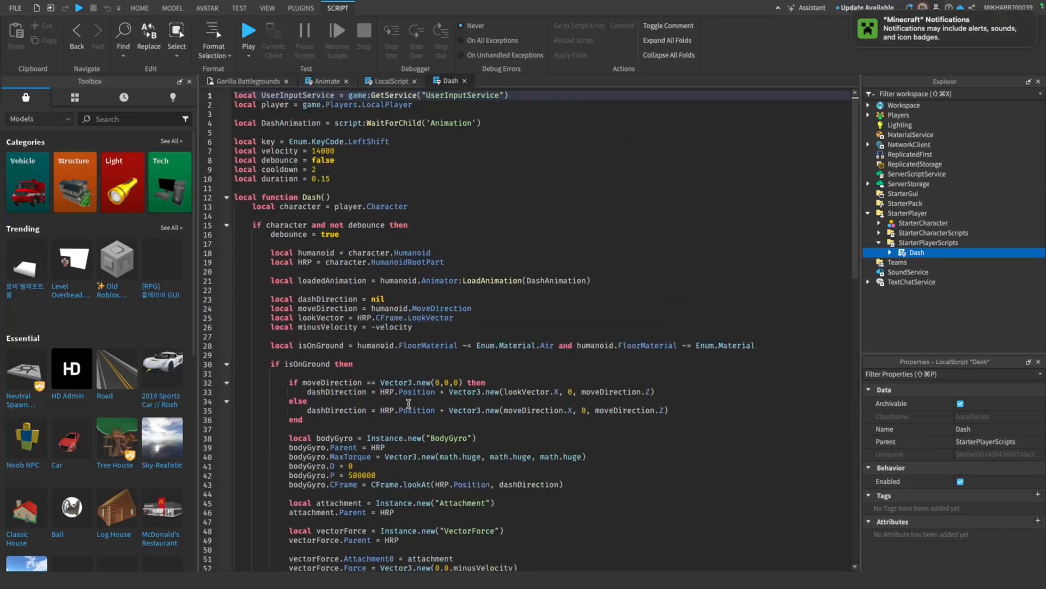
click(226, 199)
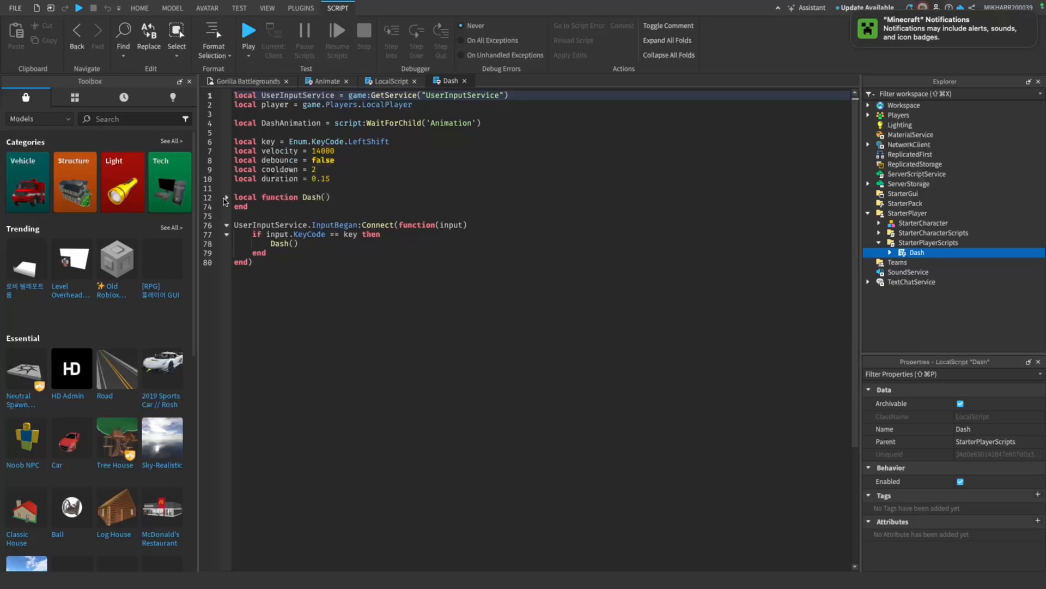
click(226, 198)
Set the dash key in the Dash script to Enum.KeyCode.Q
double_click(383, 141)
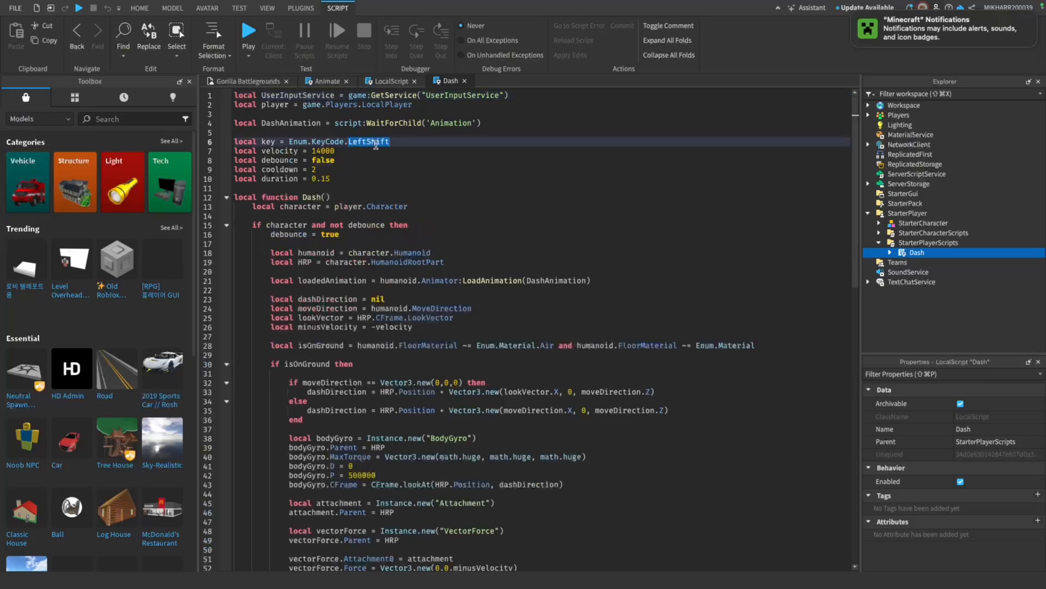
text(Q)
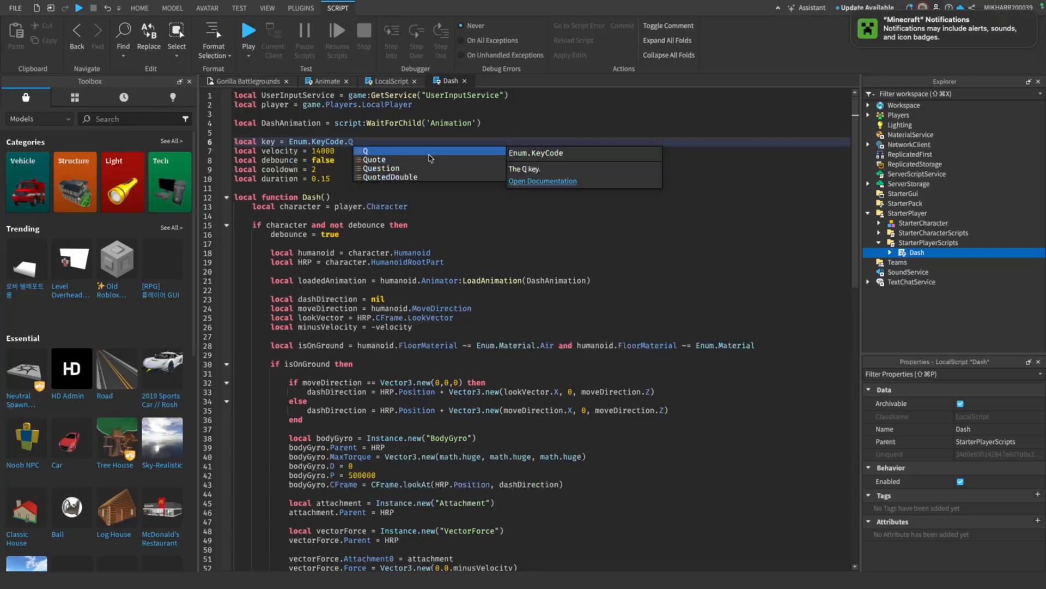
key(Return)
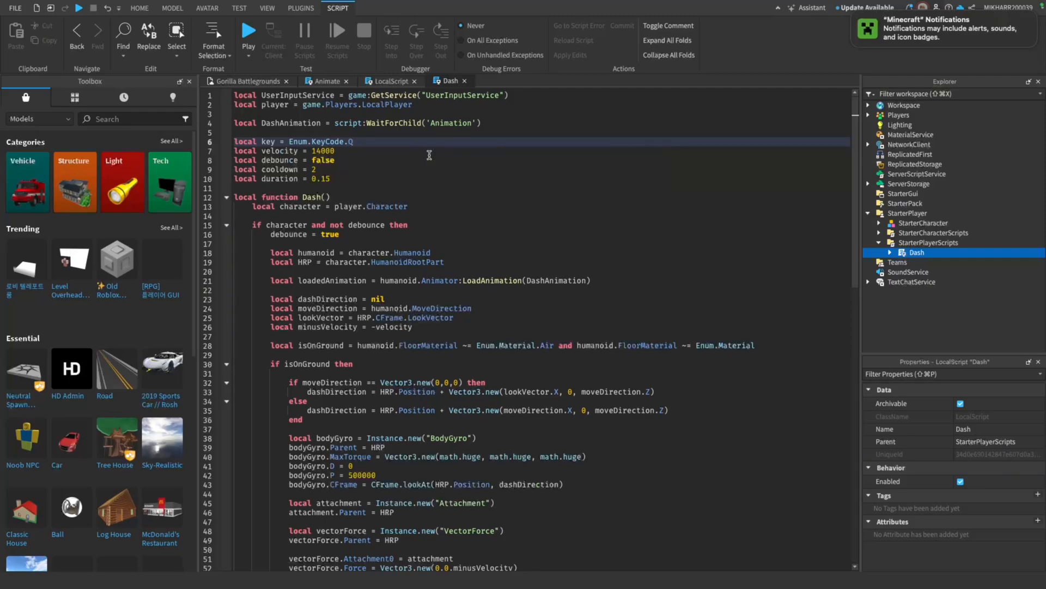
Playtest the dash by moving the gorilla around the baseplate, and end the test
click(253, 36)
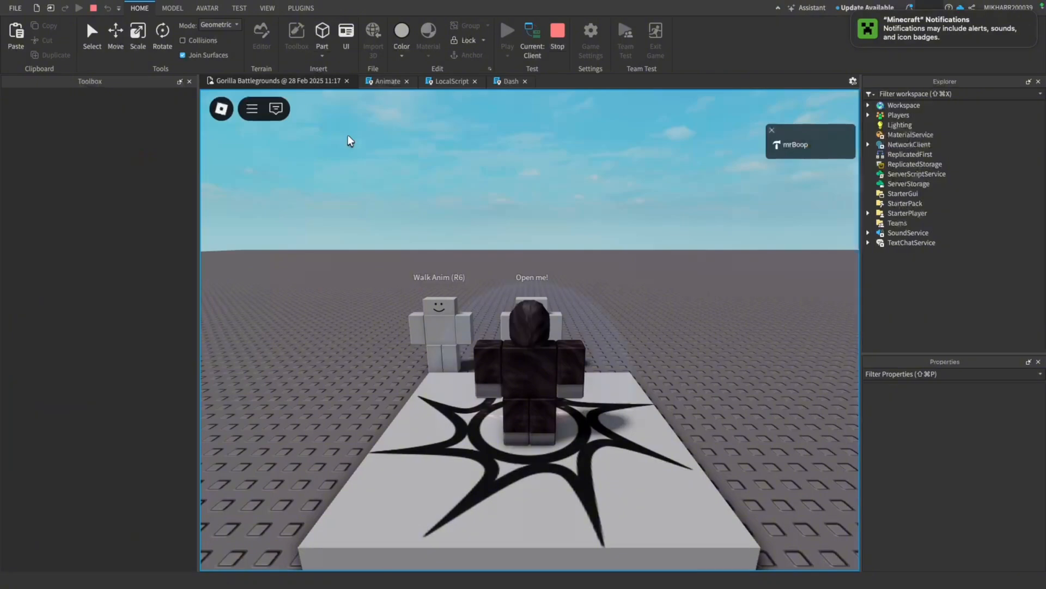
key(w)
right_drag(413, 188, 213, 188)
key(w)
key(s)
key(d)
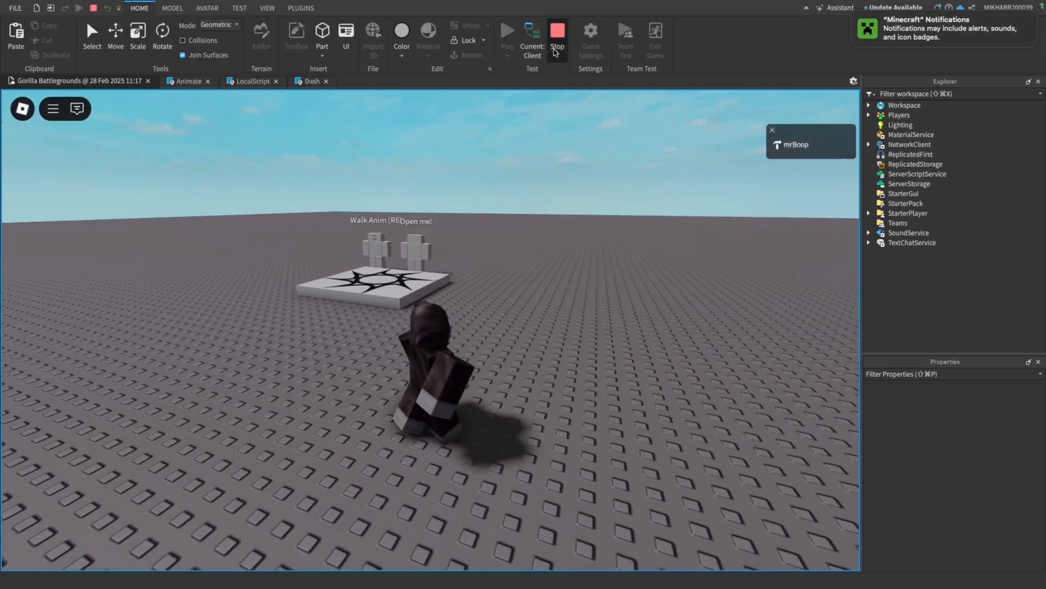
click(557, 43)
Set the run key in the LocalScript to LeftControl in both the InputBegan and InputEnded handlers
click(327, 81)
click(391, 81)
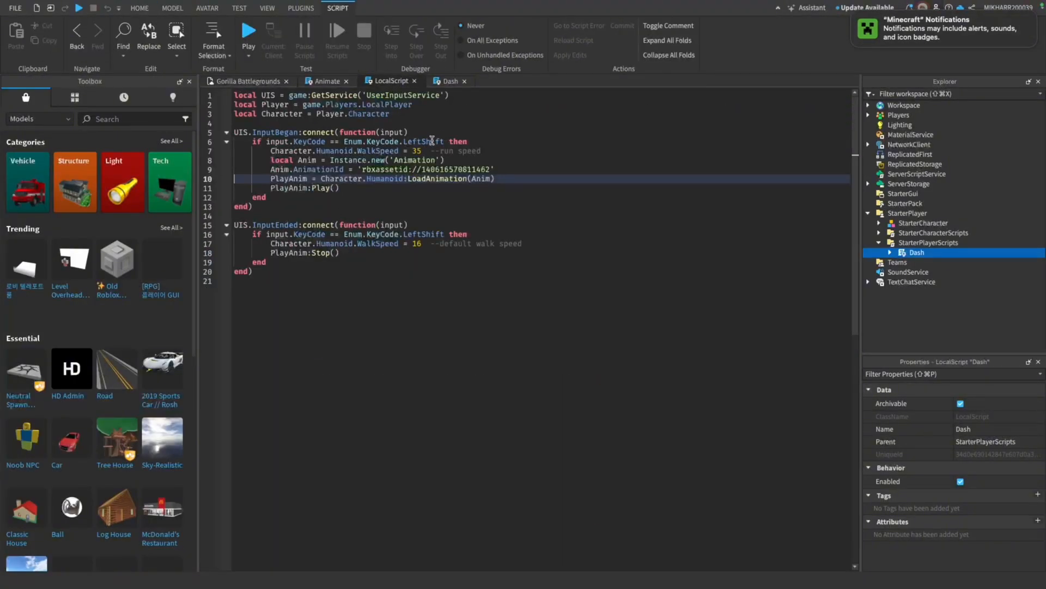
double_click(432, 141)
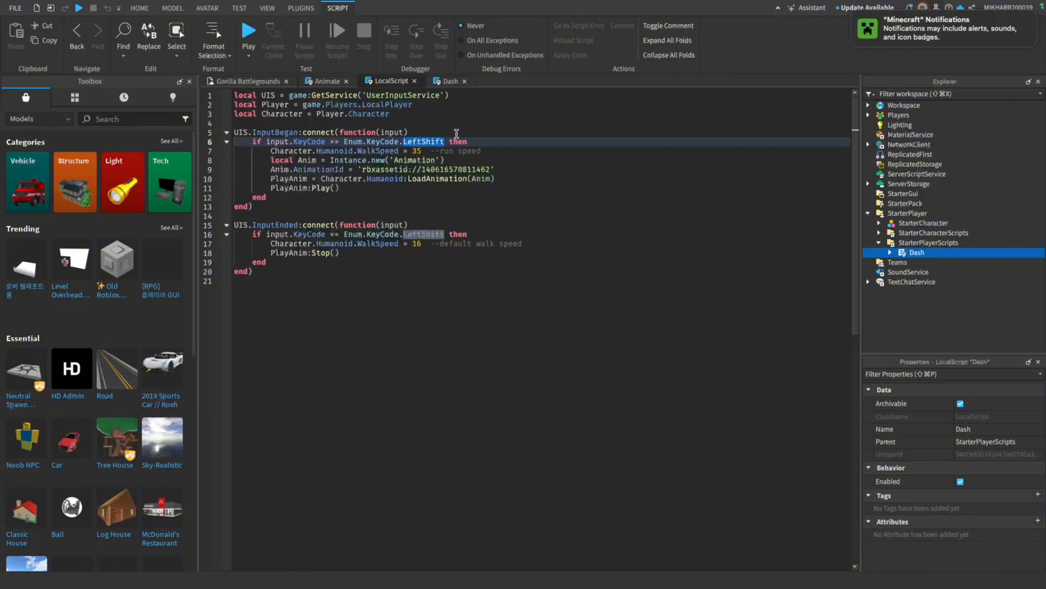
key(BackSpace)
text(C)
key(BackSpace)
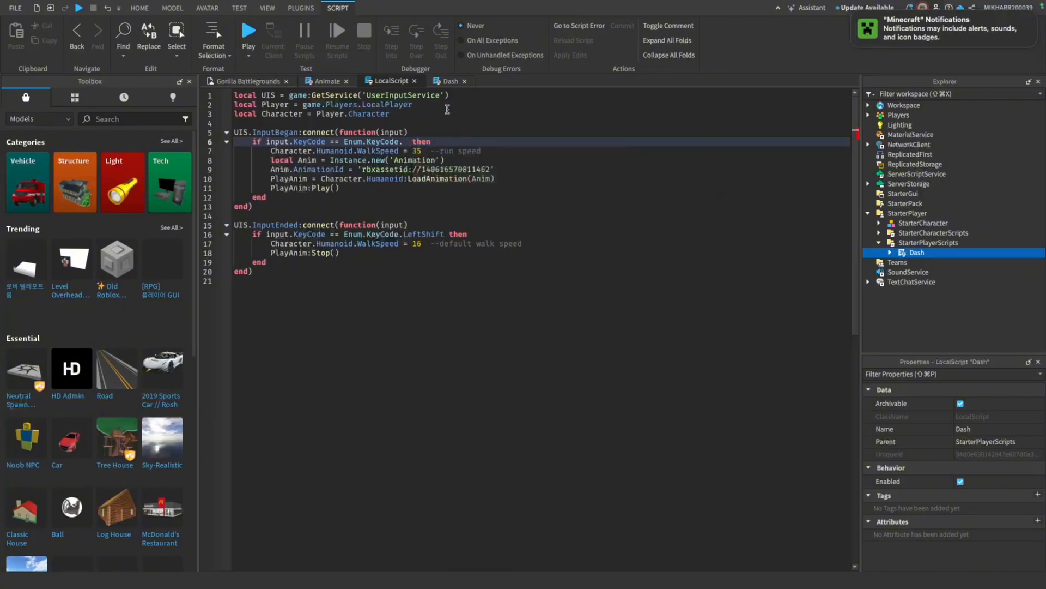
text(c)
key(BackSpace)
text(le)
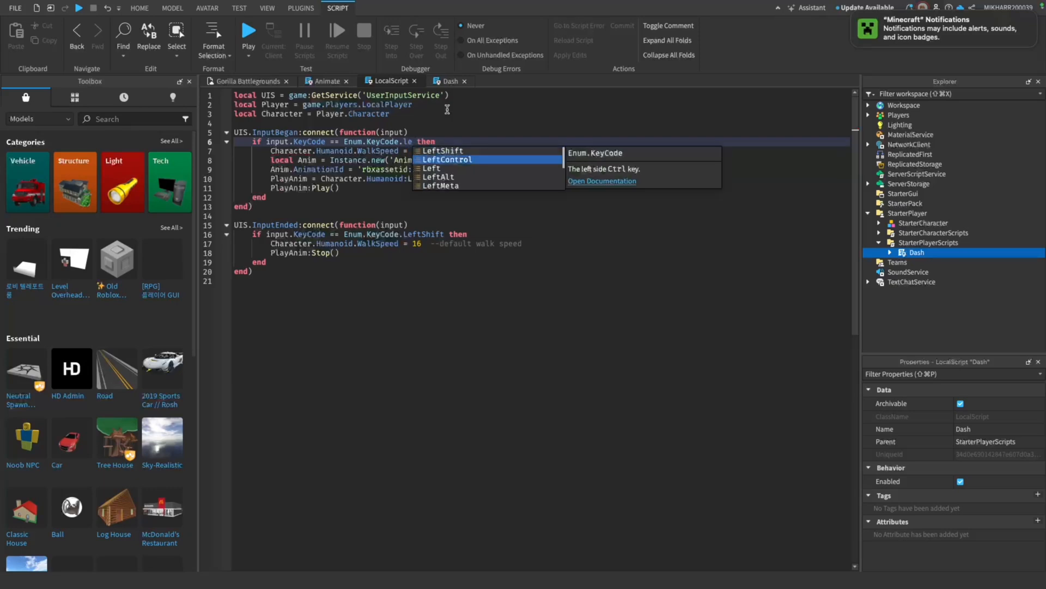
key(Return)
double_click(422, 233)
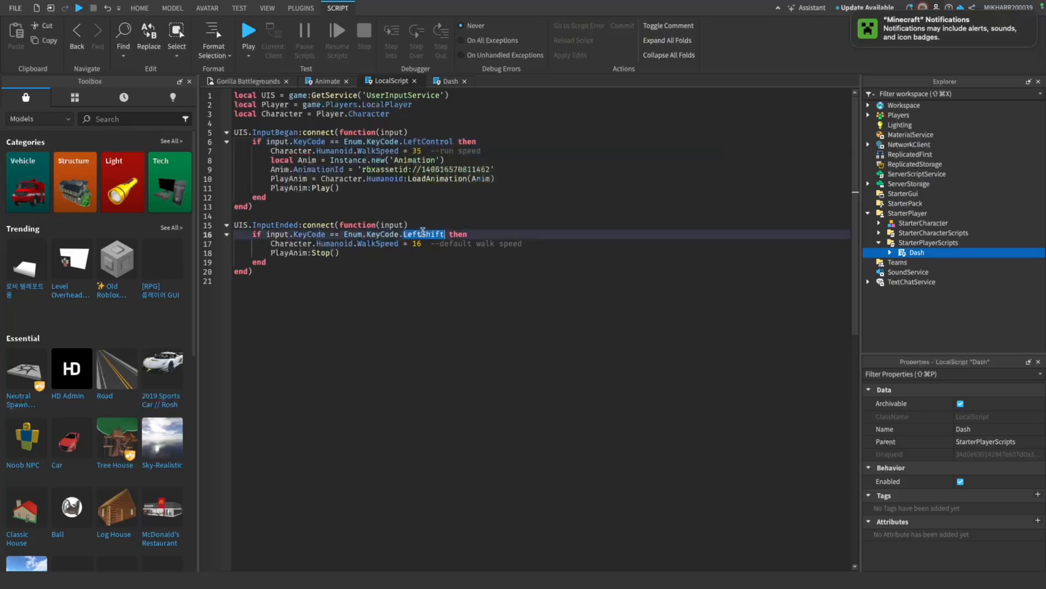
text(lef)
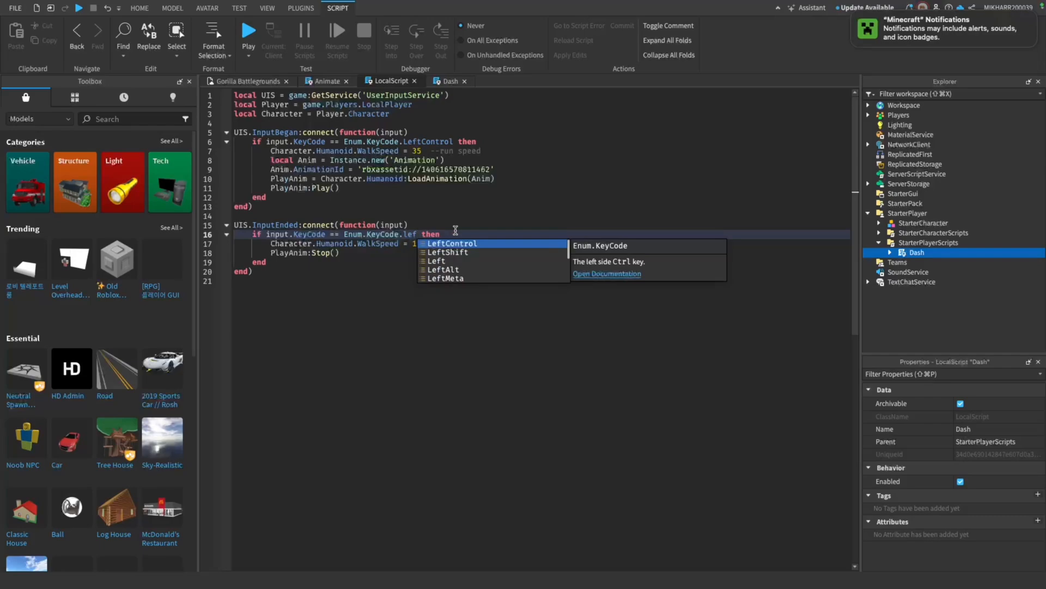
key(Return)
Playtest the gorilla's movement with the reassigned run and dash keys, and stop the test
click(248, 31)
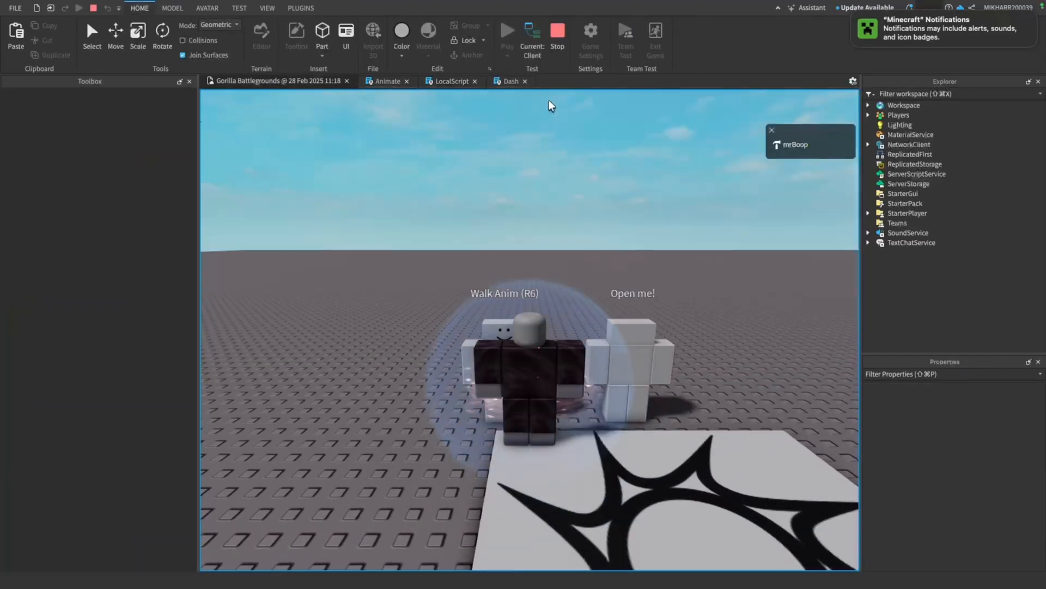
right_drag(551, 106, 353, 107)
key(w)
key(w)
key(w)
key(w)
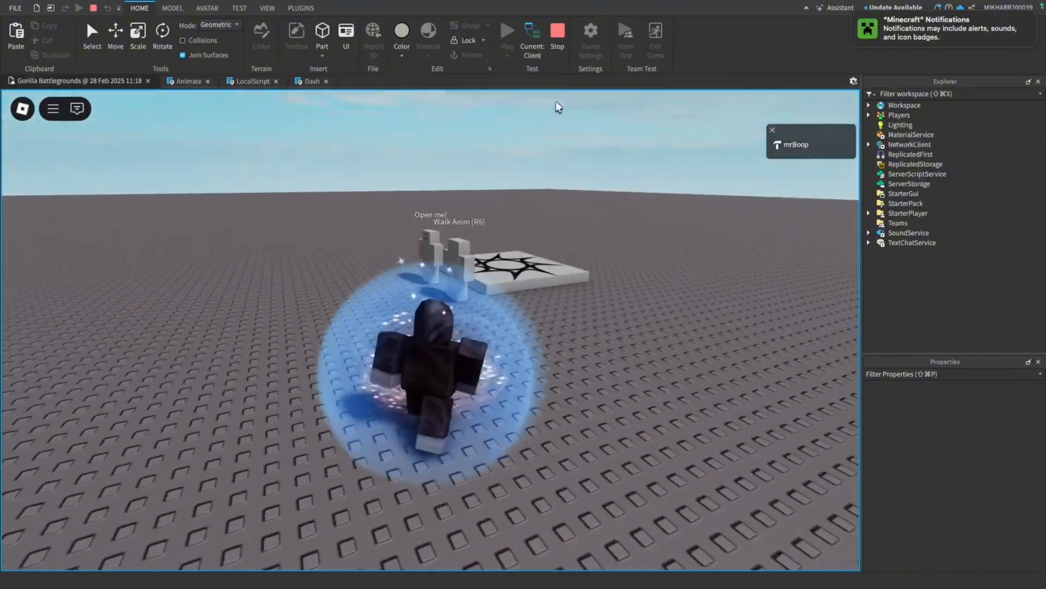
key(d)
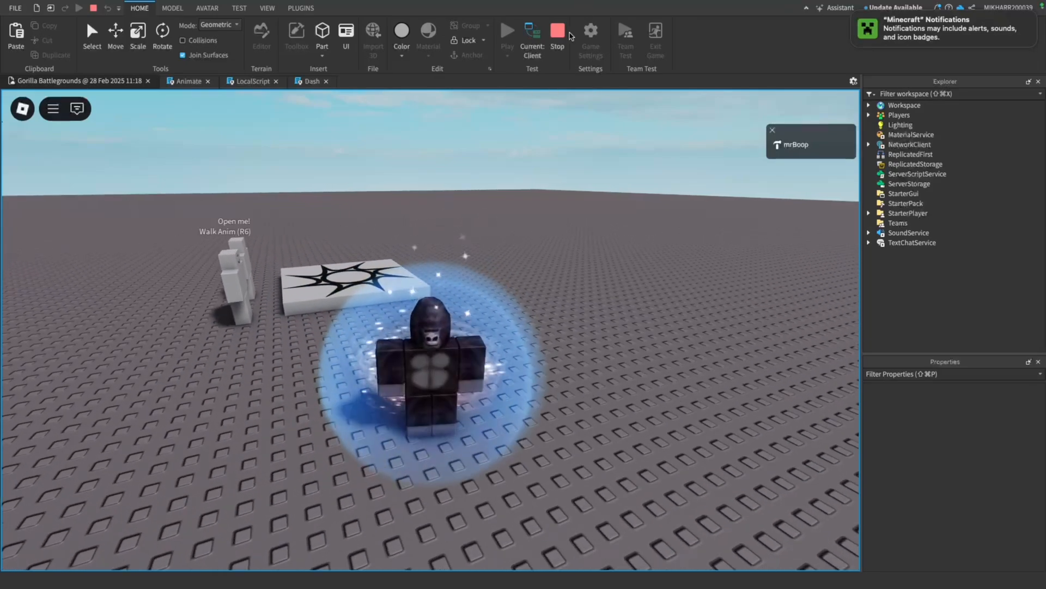
click(557, 31)
click(461, 137)
key(w)
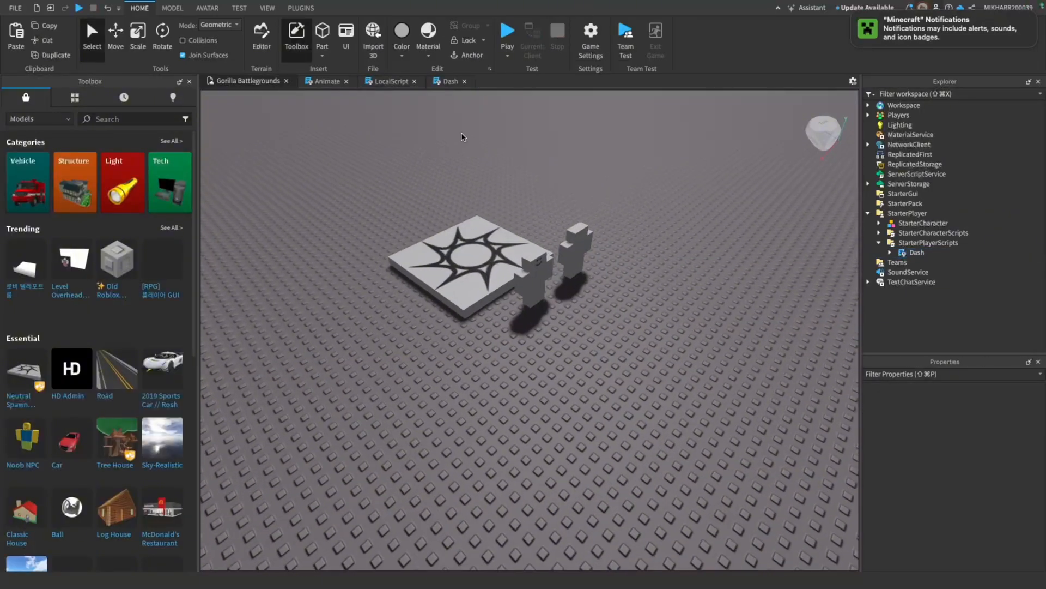
right_drag(462, 138, 462, 138)
key(s)
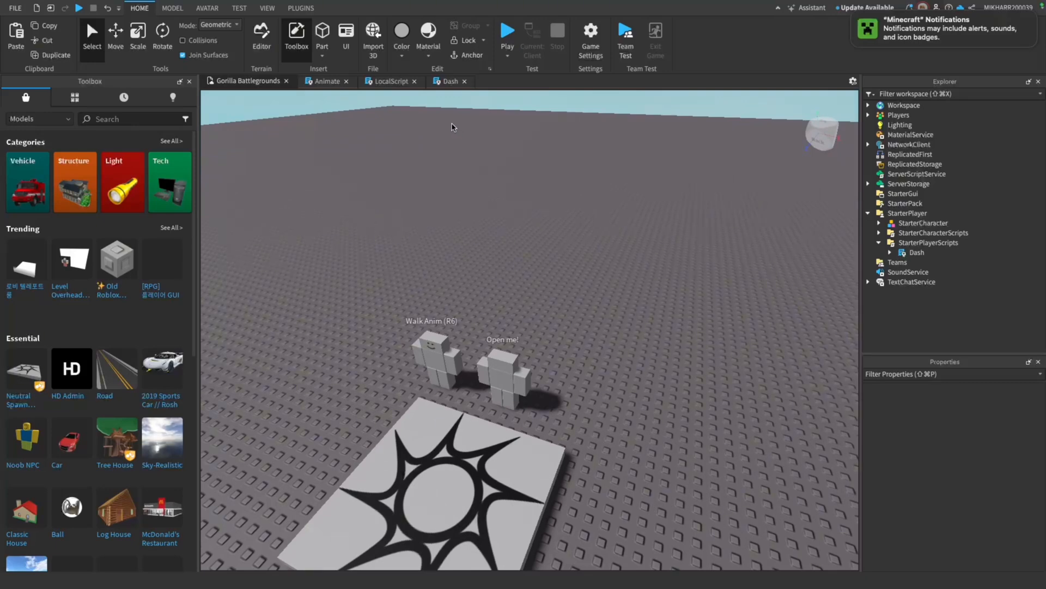
key(w)
right_drag(560, 211, 556, 218)
key(s)
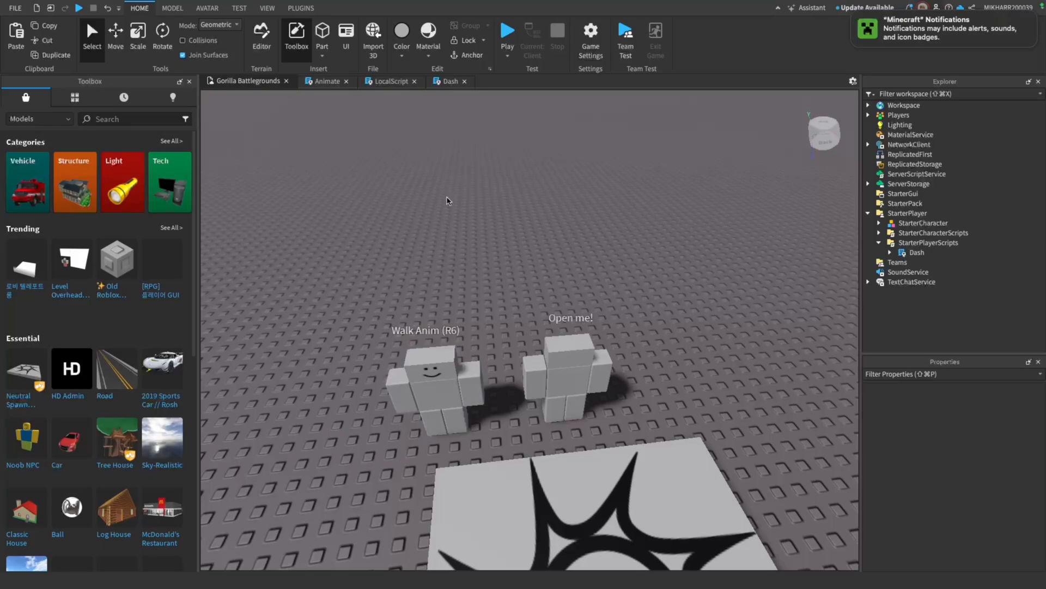
scroll(447, 200, down, 5)
scroll(447, 200, up, 3)
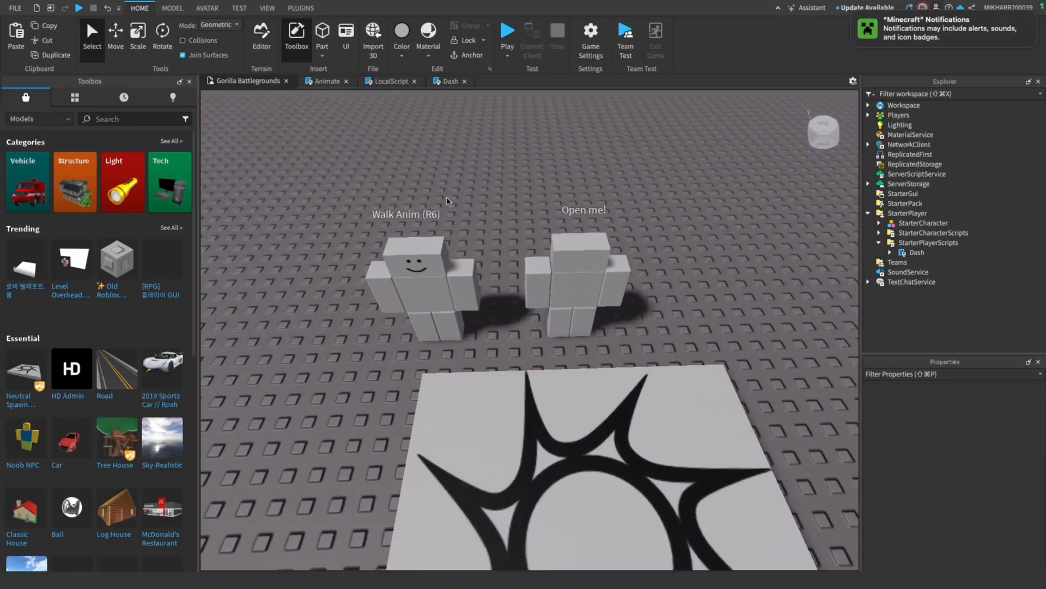
scroll(447, 200, down, 5)
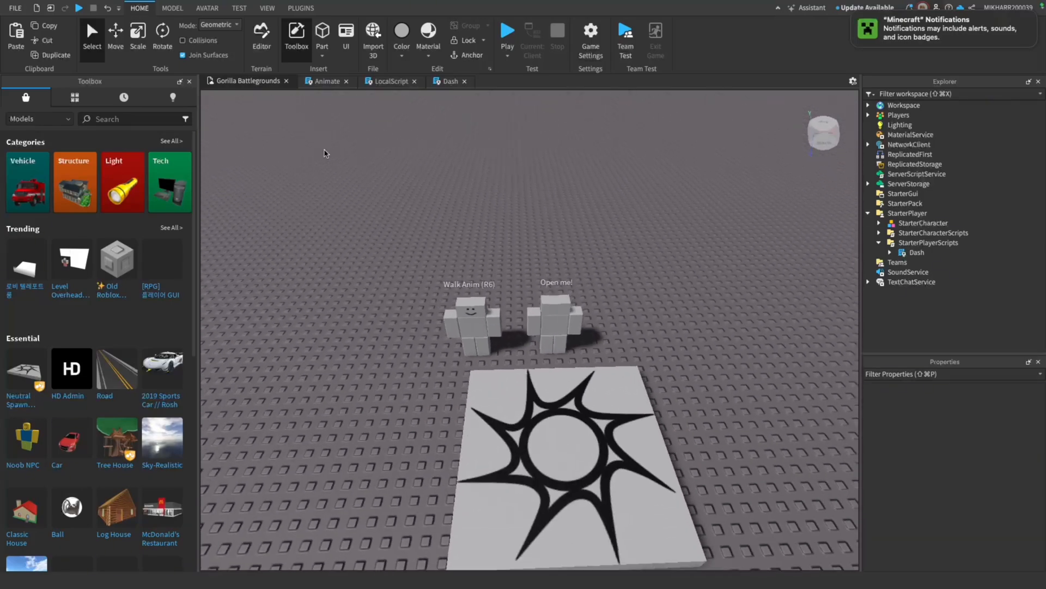
Search the model library for "gun"
click(157, 118)
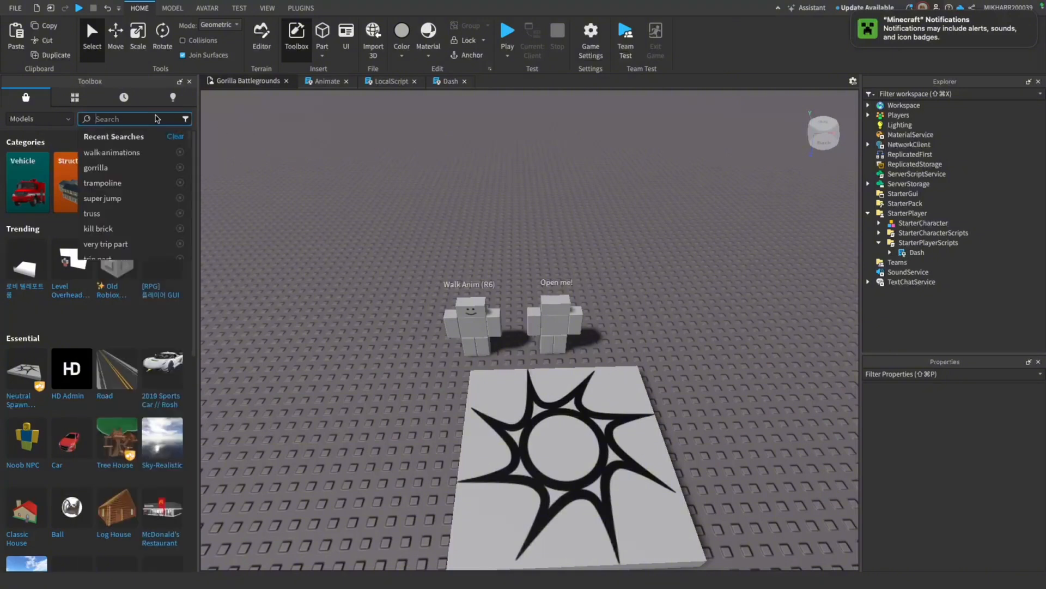
text(gun)
key(Return)
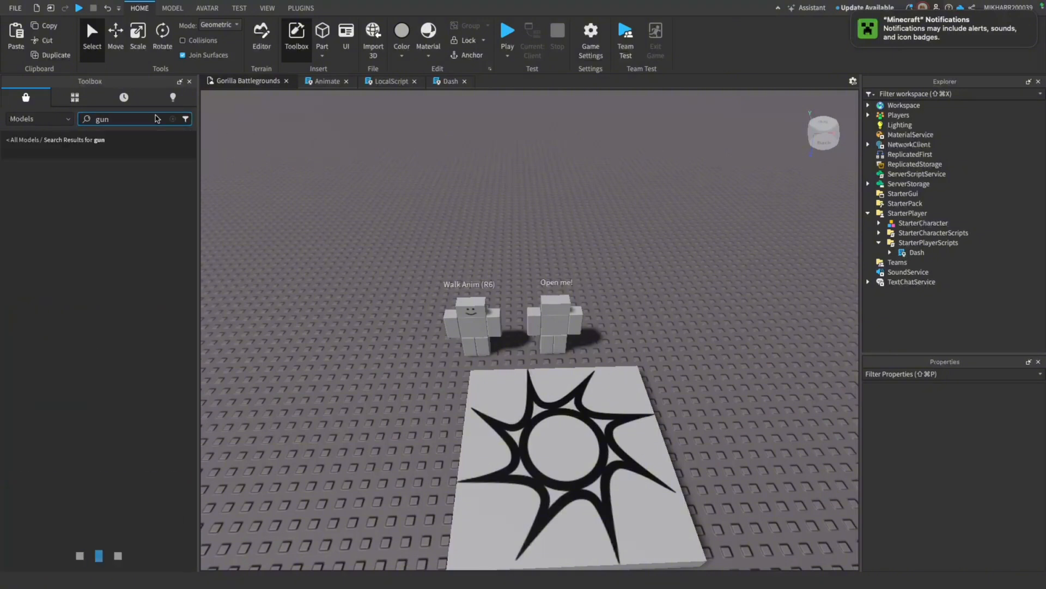
Search the model library for "laser gun" and add the blue Laser Gun gear to StarterPack
scroll(294, 148, up, 3)
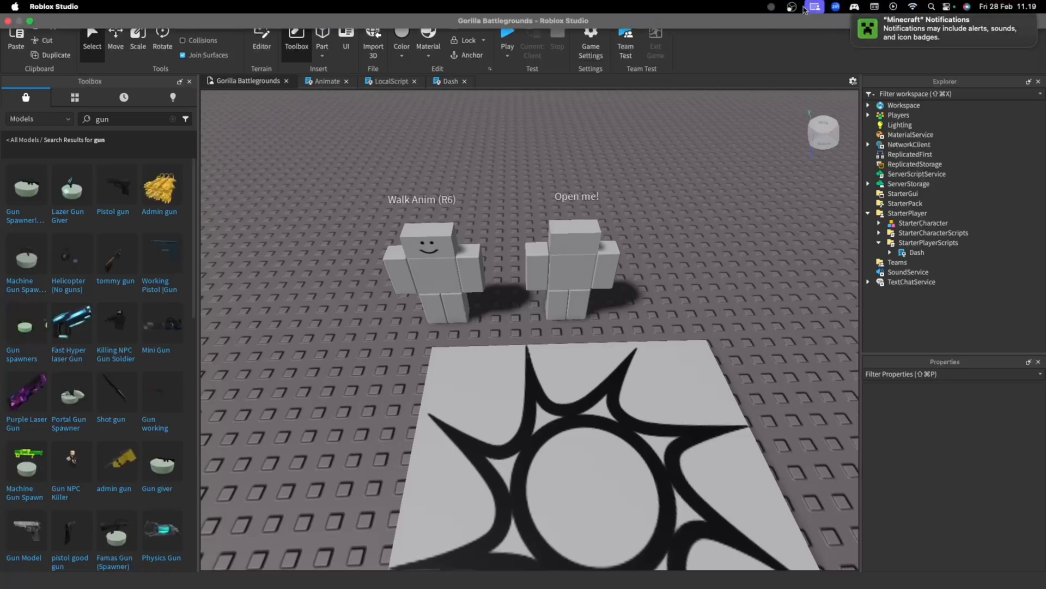
mouse_move(84, 338)
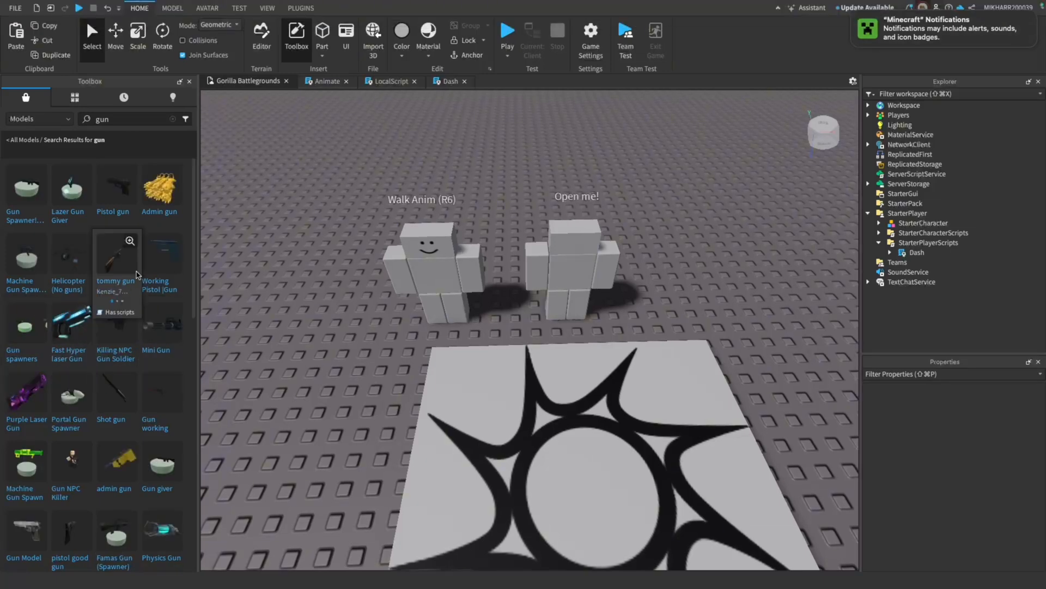
mouse_move(109, 175)
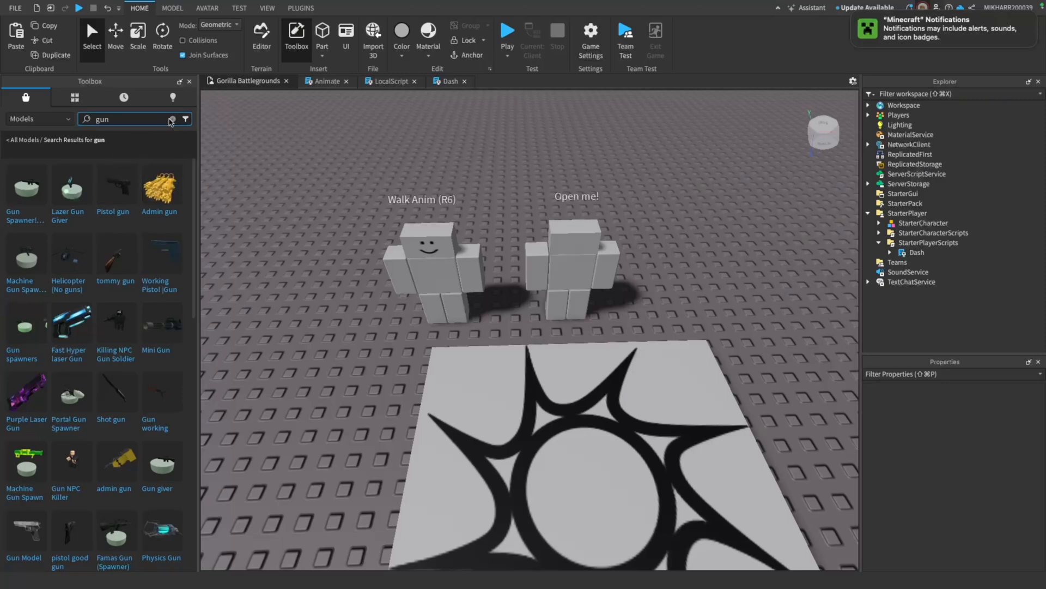
click(163, 119)
text(laser gun)
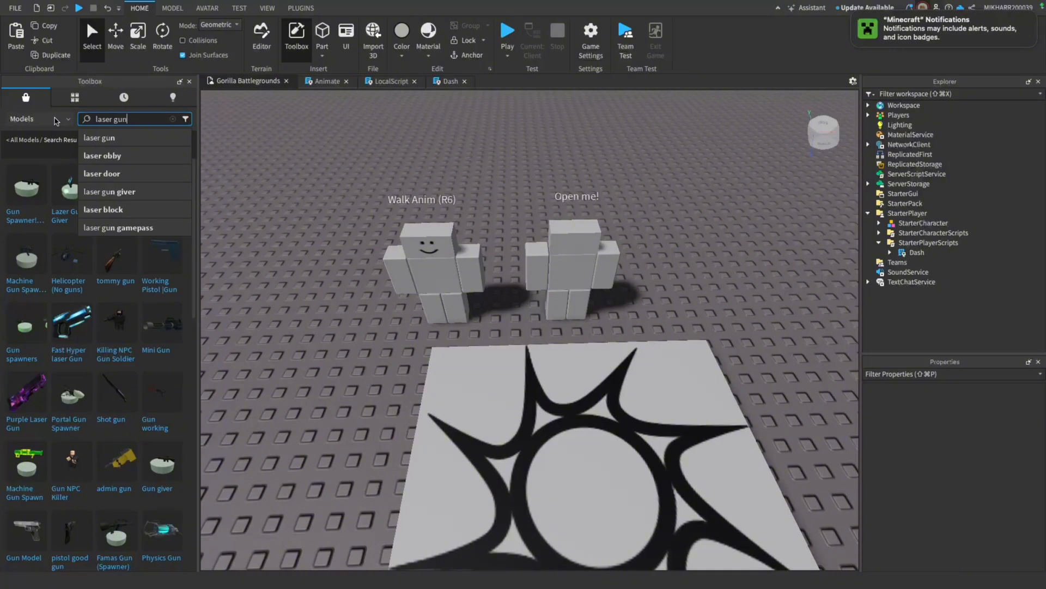
key(Return)
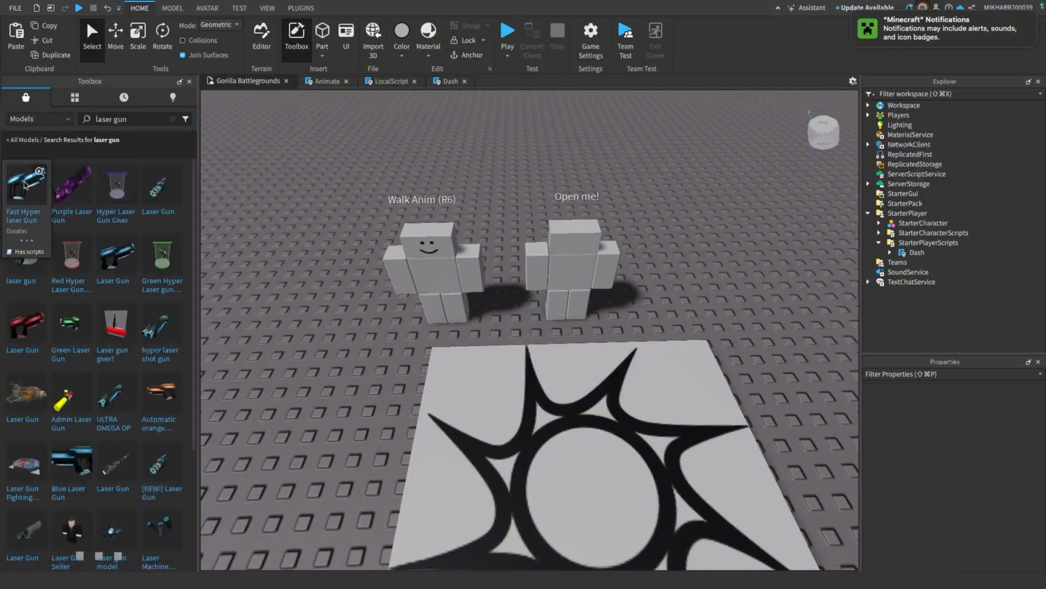
drag(108, 262, 754, 266)
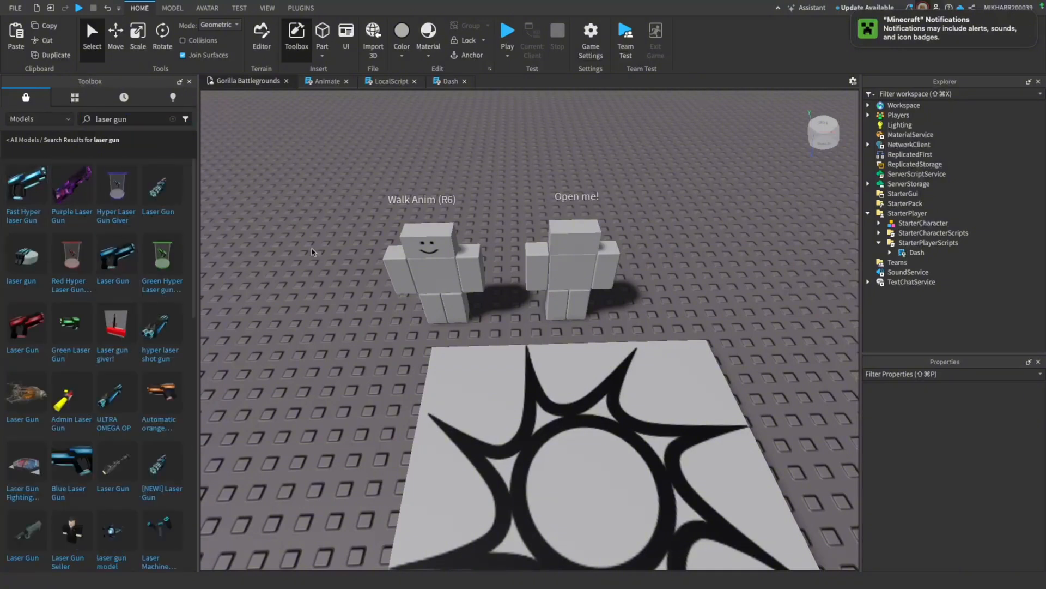
click(514, 300)
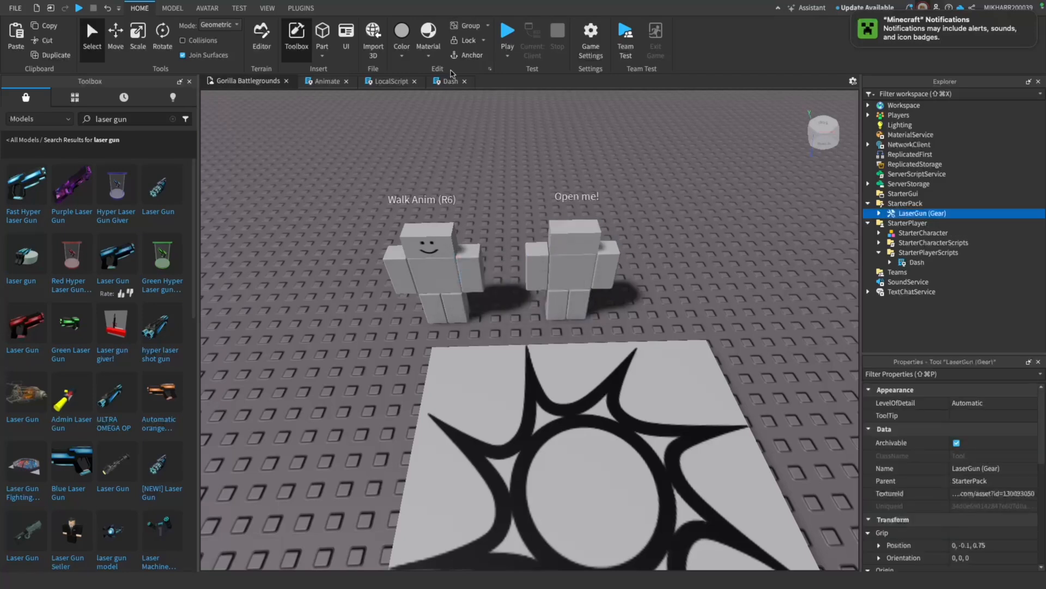
Start a playtest and equip the gorilla with the laser gun
click(510, 31)
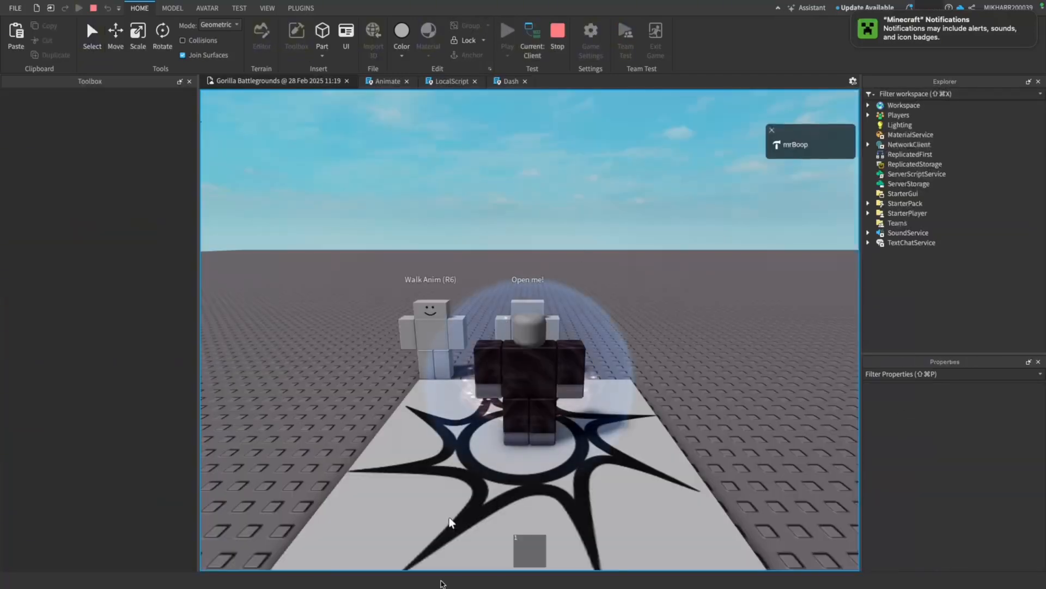
click(534, 558)
key(s)
key(d)
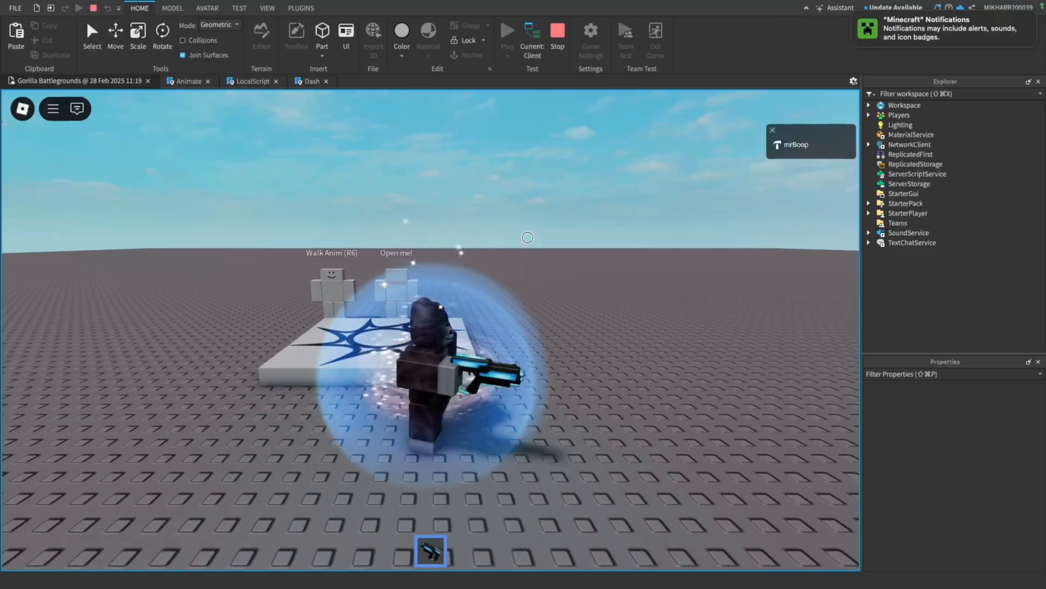
Walk the gorilla around the baseplate and fire the laser gun at the rigs beside the spawn pad
click(477, 210)
right_drag(477, 210, 476, 213)
key(w)
key(a)
key(w)
key(d)
key(w)
key(1)
key(w)
click(476, 212)
key(s)
key(d)
click(477, 212)
key(s)
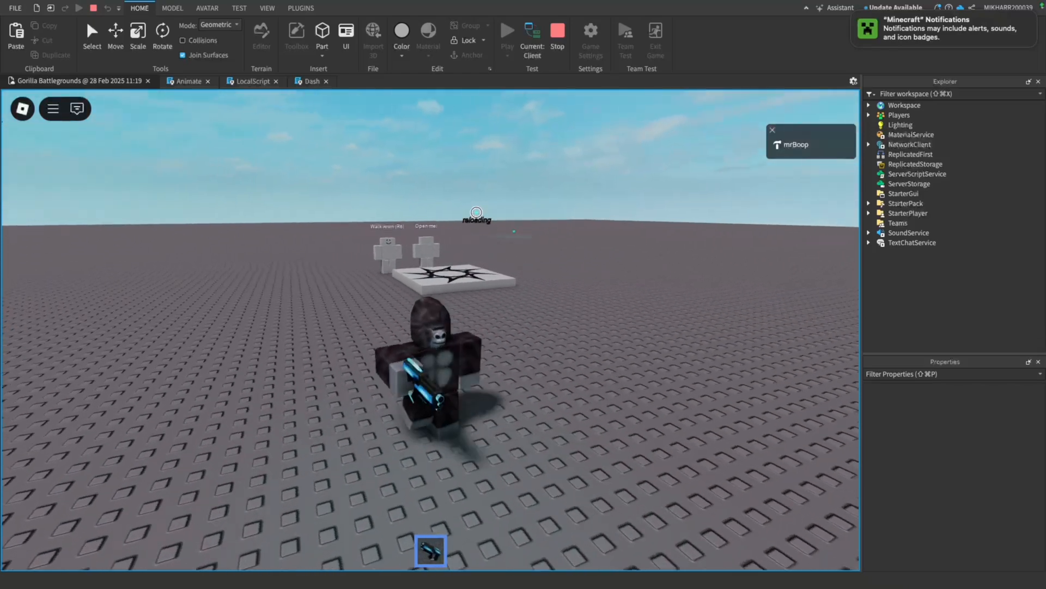
key(d)
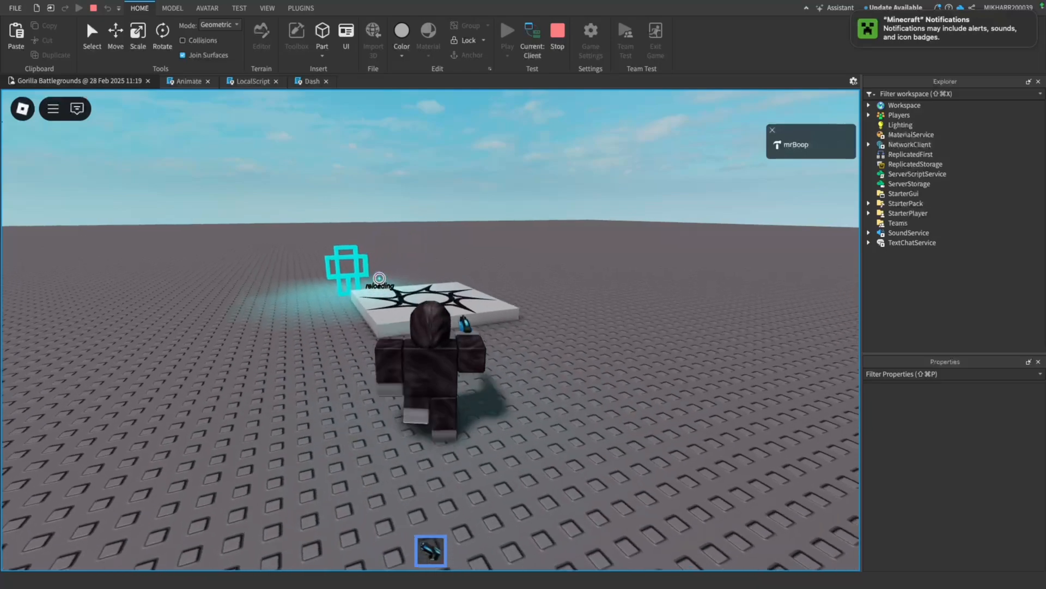
Unequip the laser gun, and stop the playtest after walking the gorilla past the spawn pad
key(1)
key(w)
right_drag(436, 239, 436, 238)
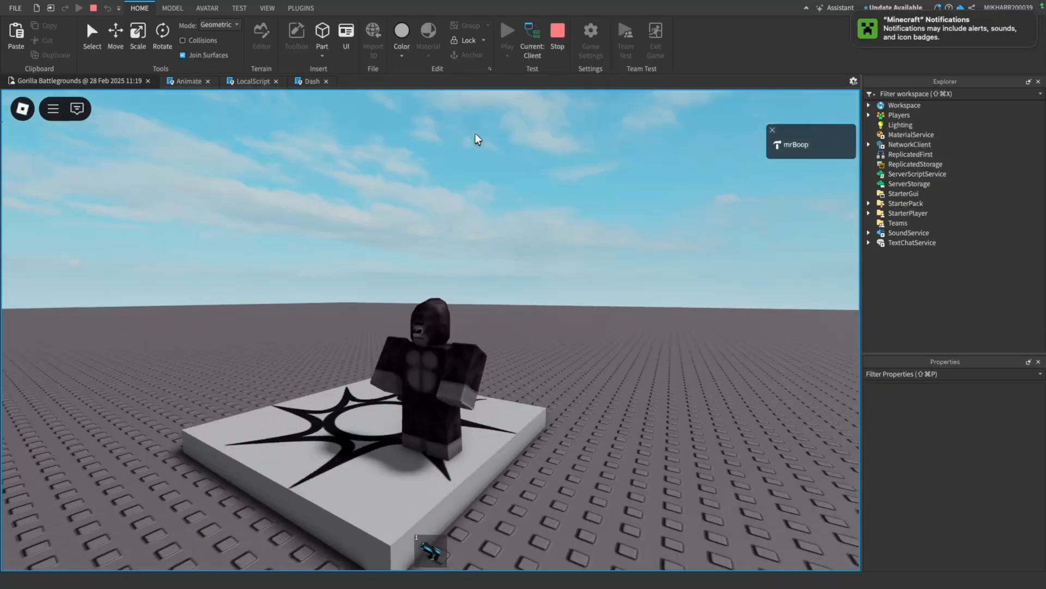
key(s)
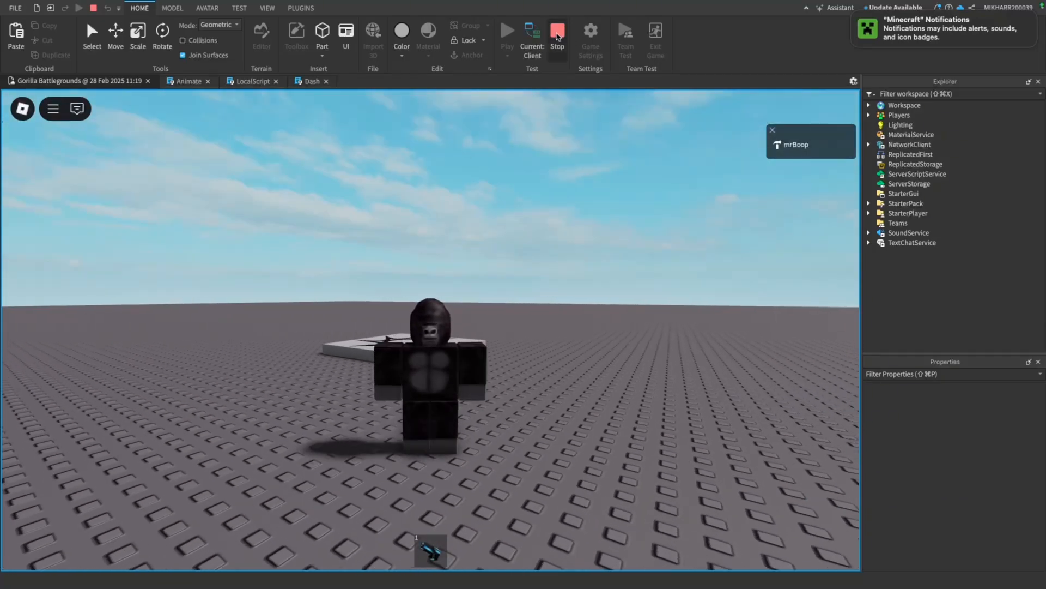
click(557, 36)
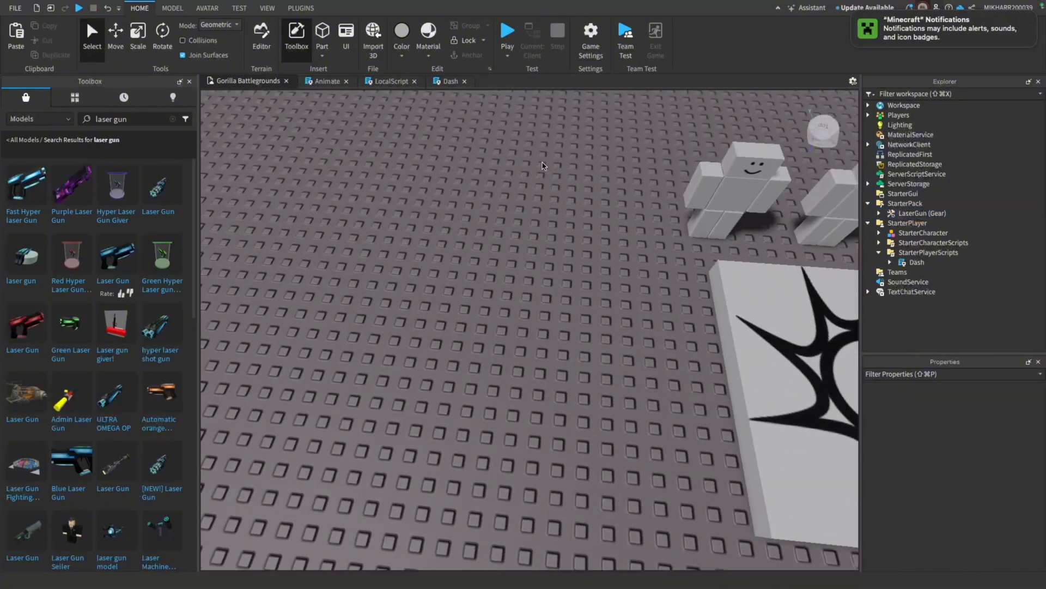
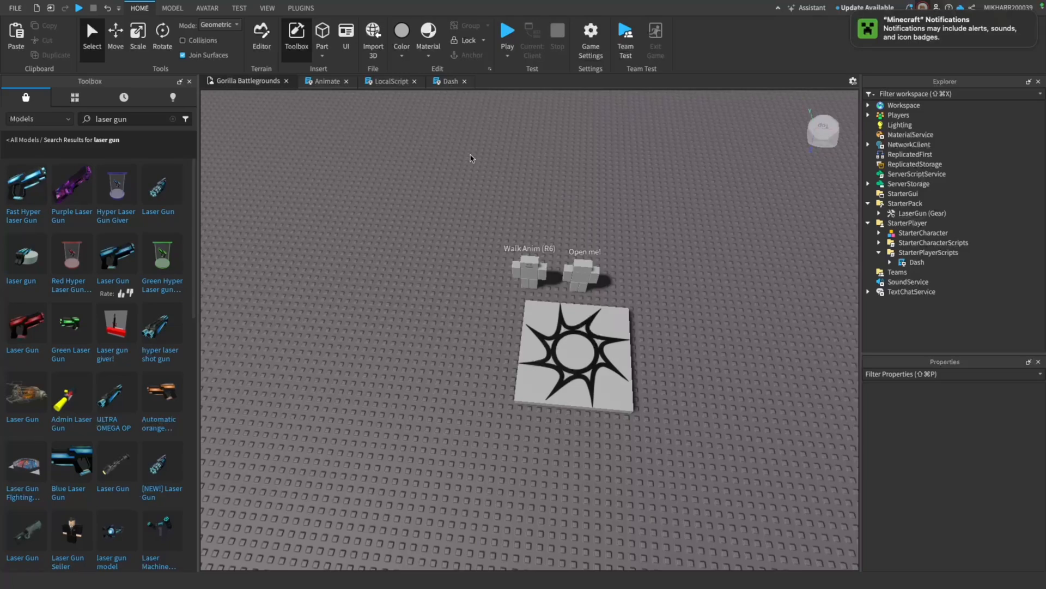
Delete the Walk Anim (R6) and Open me! rigs standing behind the spawn pad
scroll(552, 242, up, 5)
scroll(553, 242, down, 4)
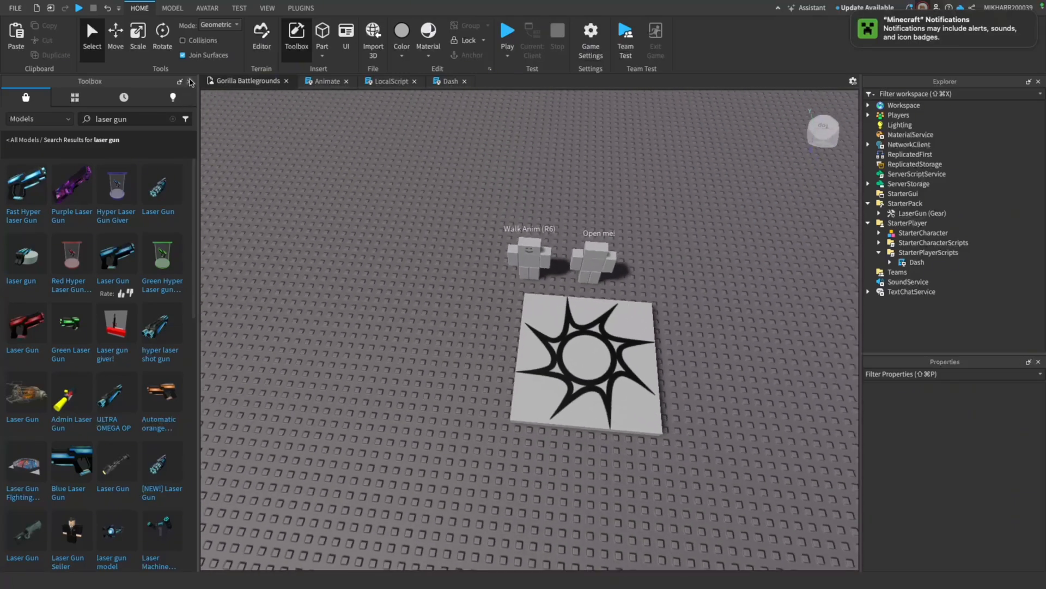
click(190, 81)
click(429, 357)
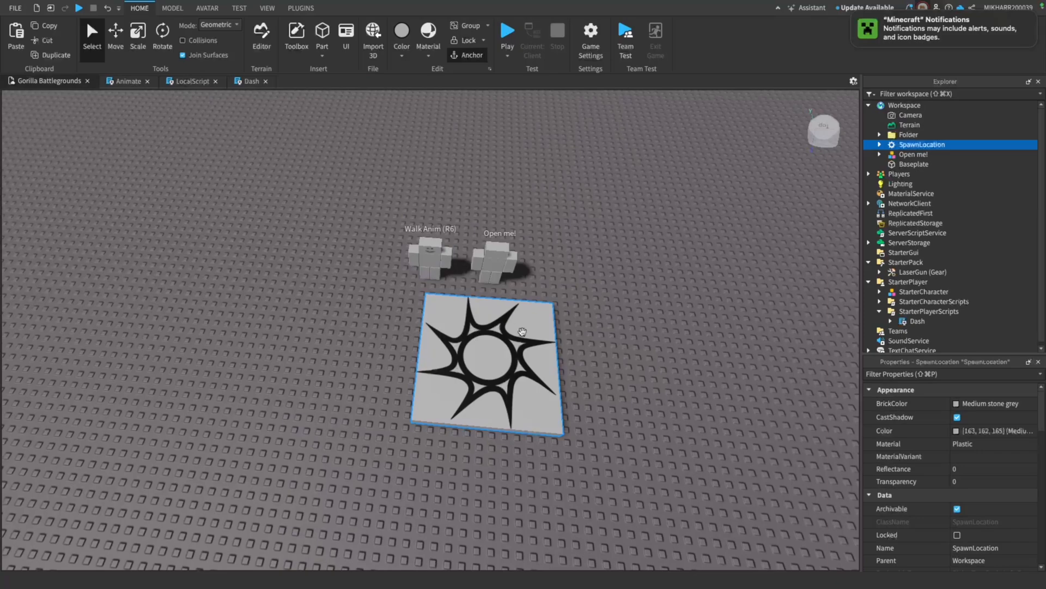
scroll(254, 372, down, 3)
scroll(289, 362, up, 3)
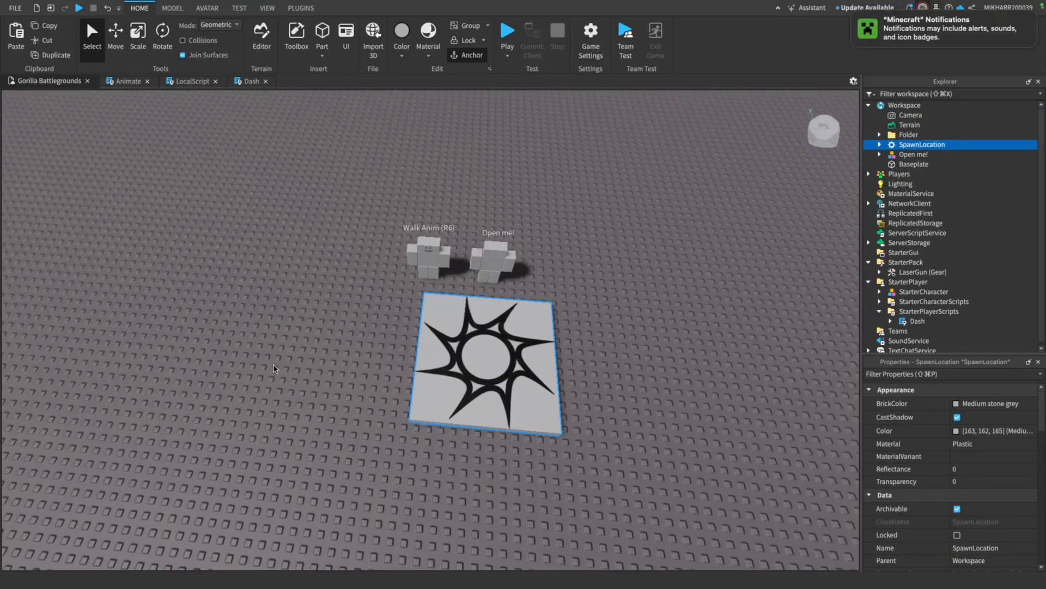
scroll(323, 349, up, 3)
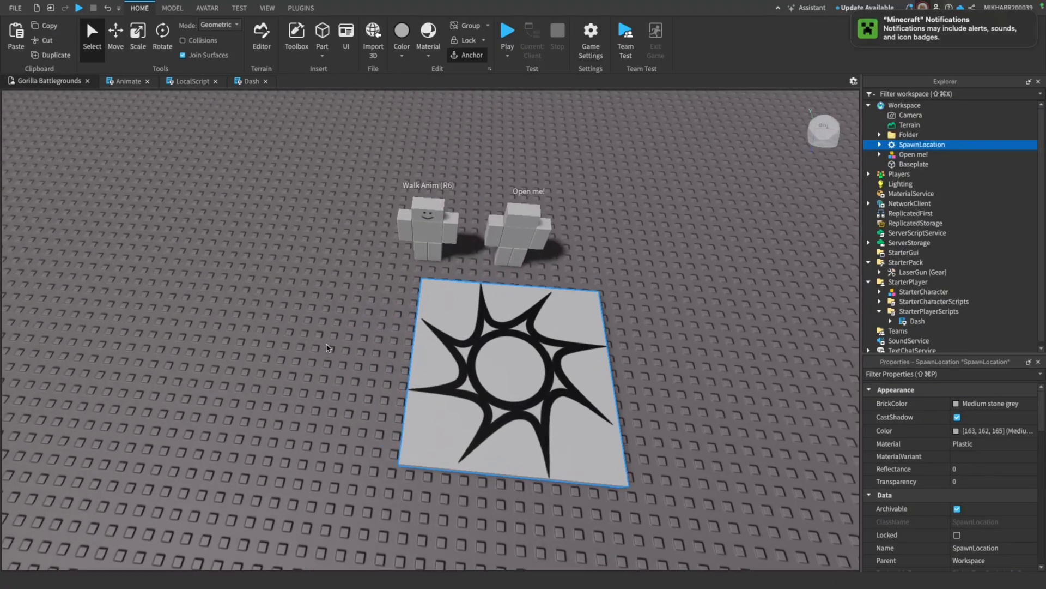
click(508, 224)
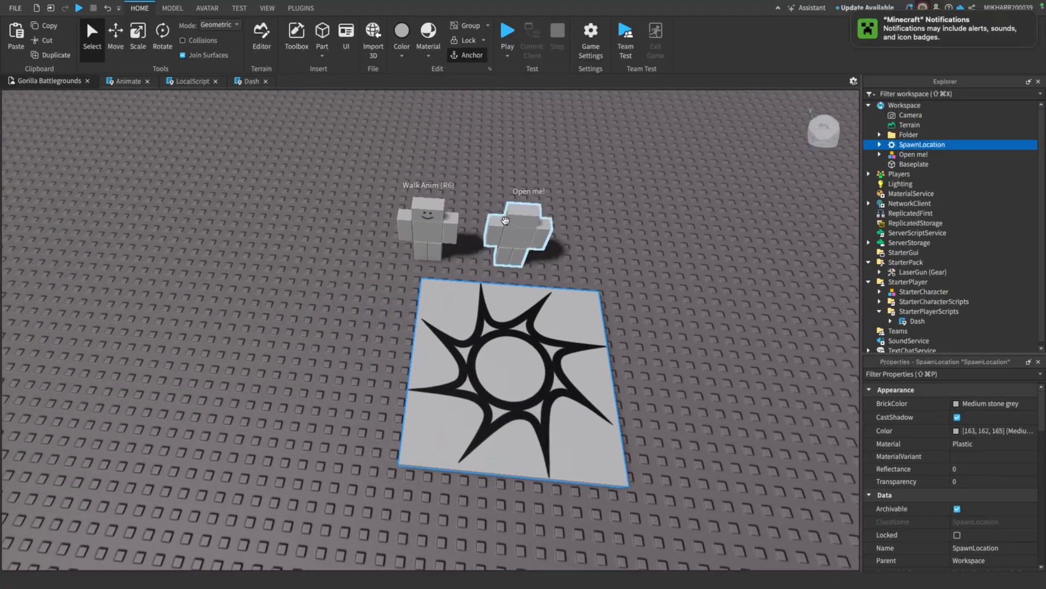
key(Delete)
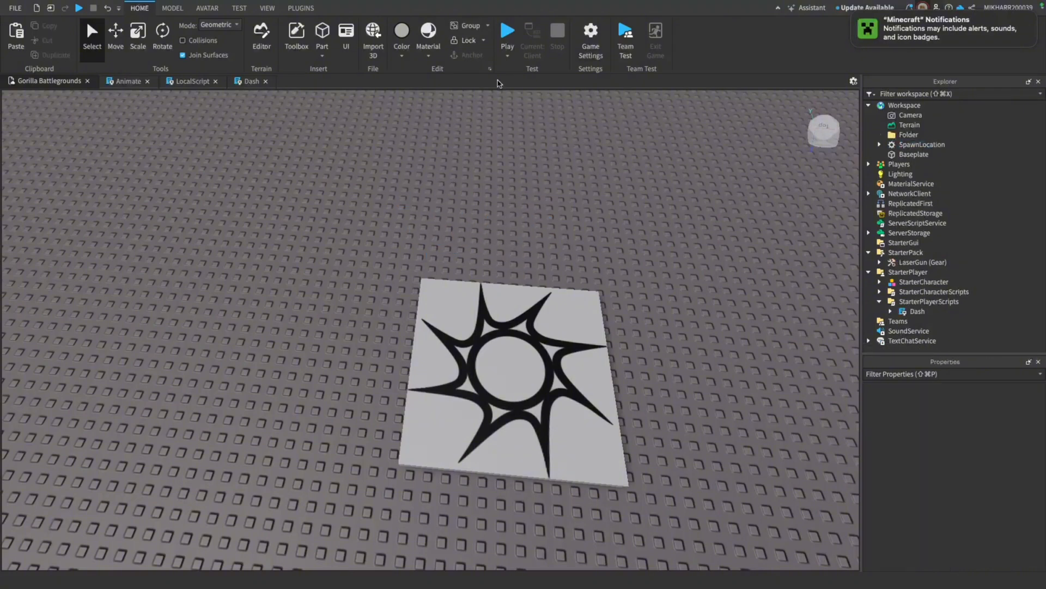
Insert the trending Old Roblox Studded Stud Part Block Classic model from the model library onto an empty area of the baseplate
right_drag(485, 158, 507, 154)
key(a)
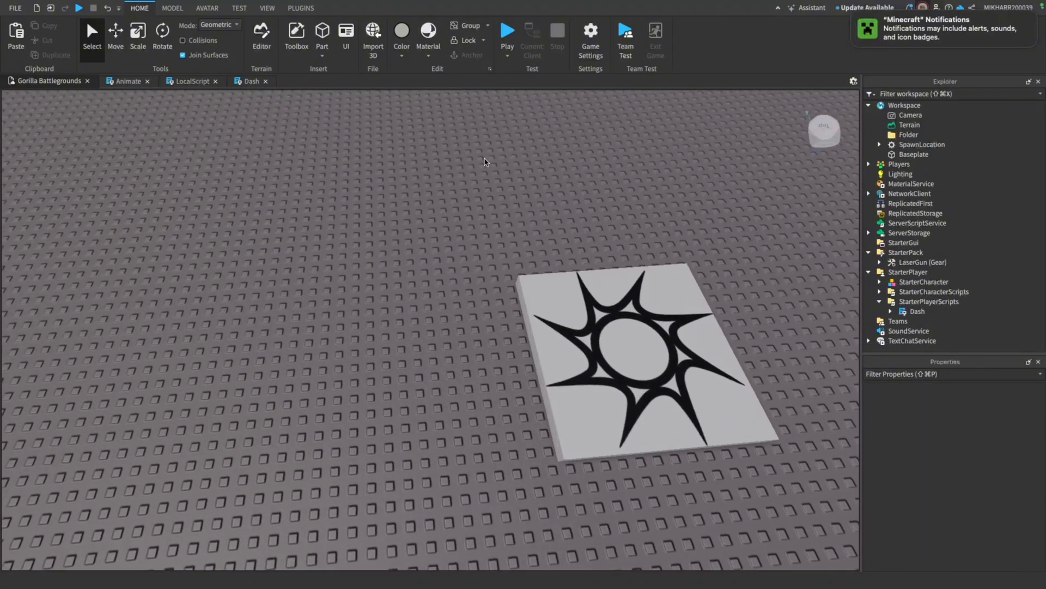
click(297, 36)
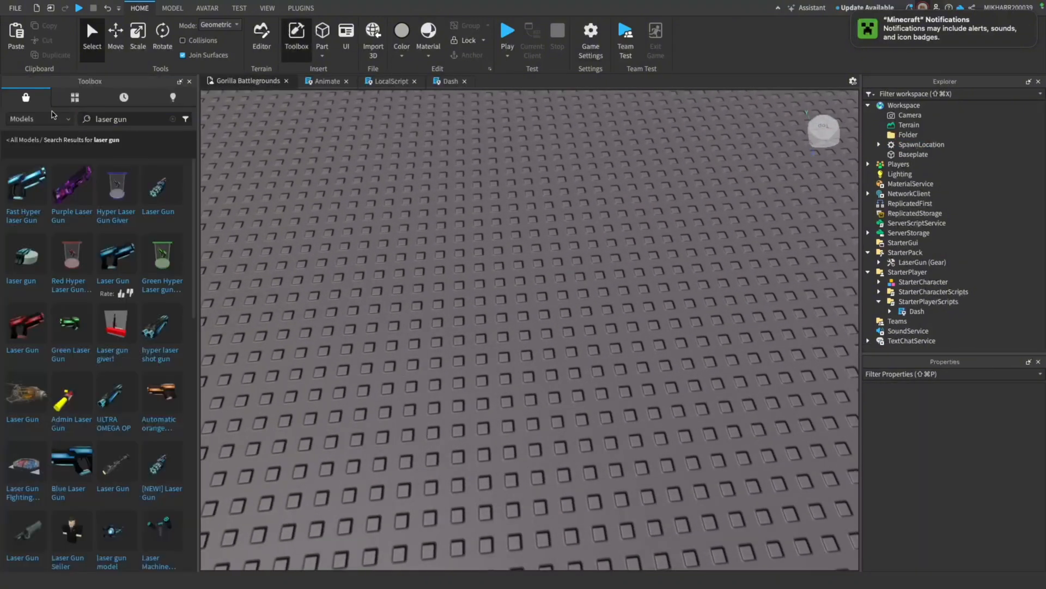
click(112, 116)
click(10, 137)
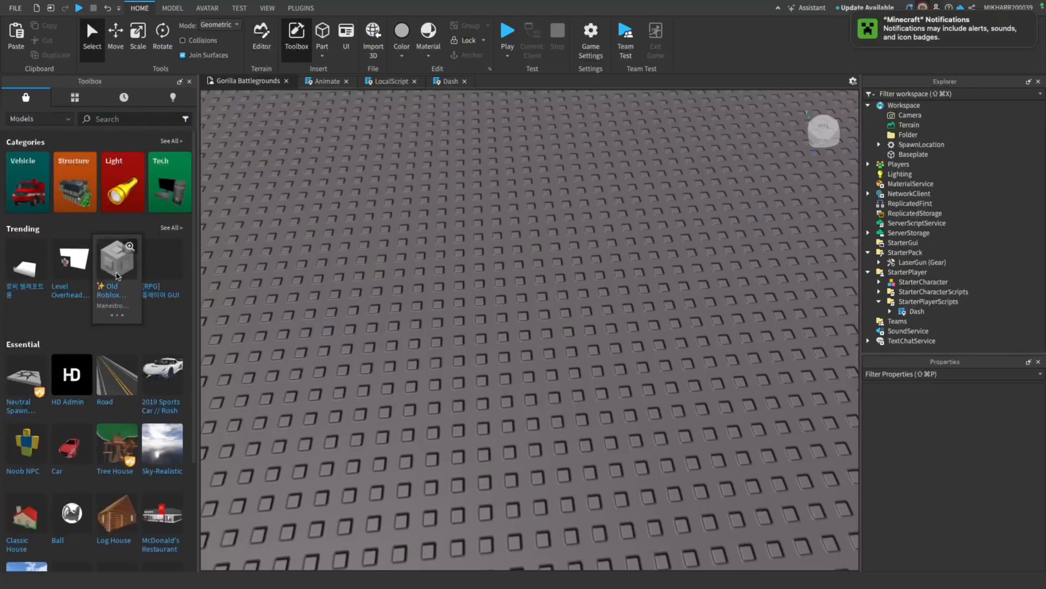
click(114, 274)
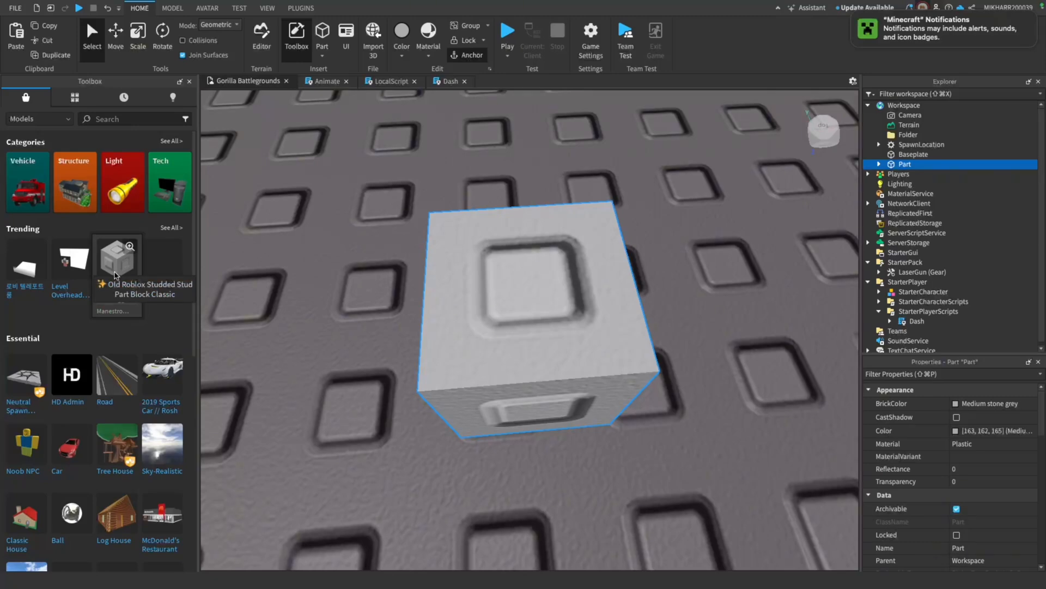
click(189, 81)
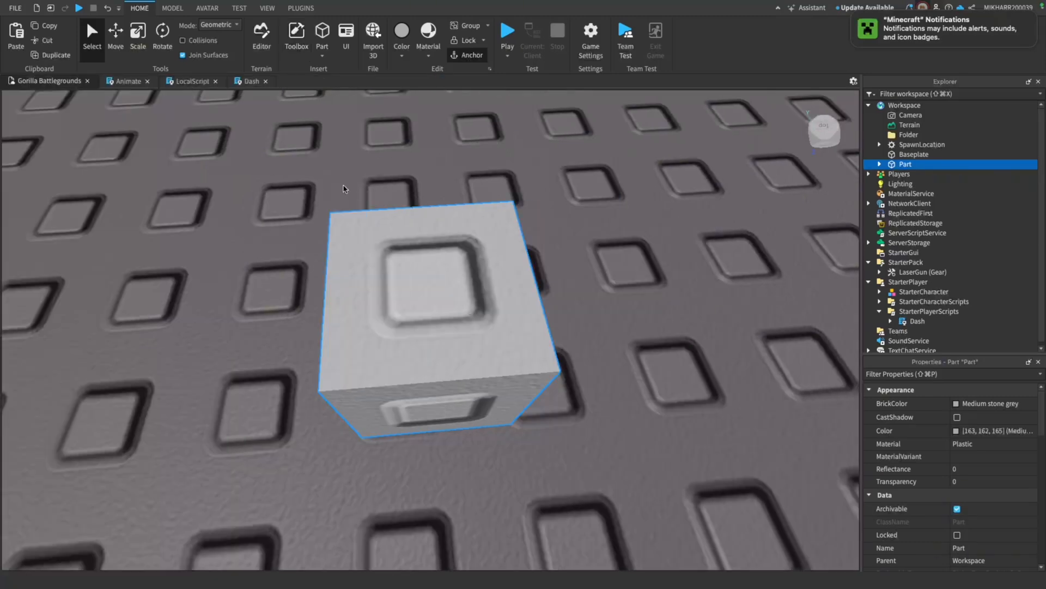
Move the studded block a short distance across the baseplate along its horizontal axes
key(super+3)
scroll(292, 236, down, 10)
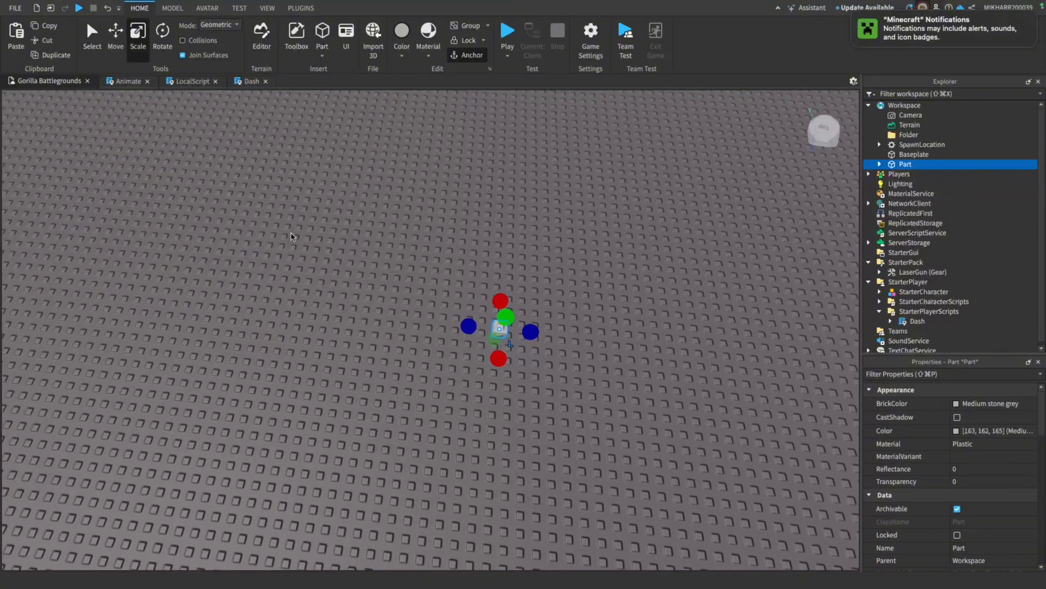
scroll(392, 332, up, 10)
mouse_move(408, 339)
mouse_down()
mouse_move(418, 355)
mouse_move(406, 348)
mouse_up()
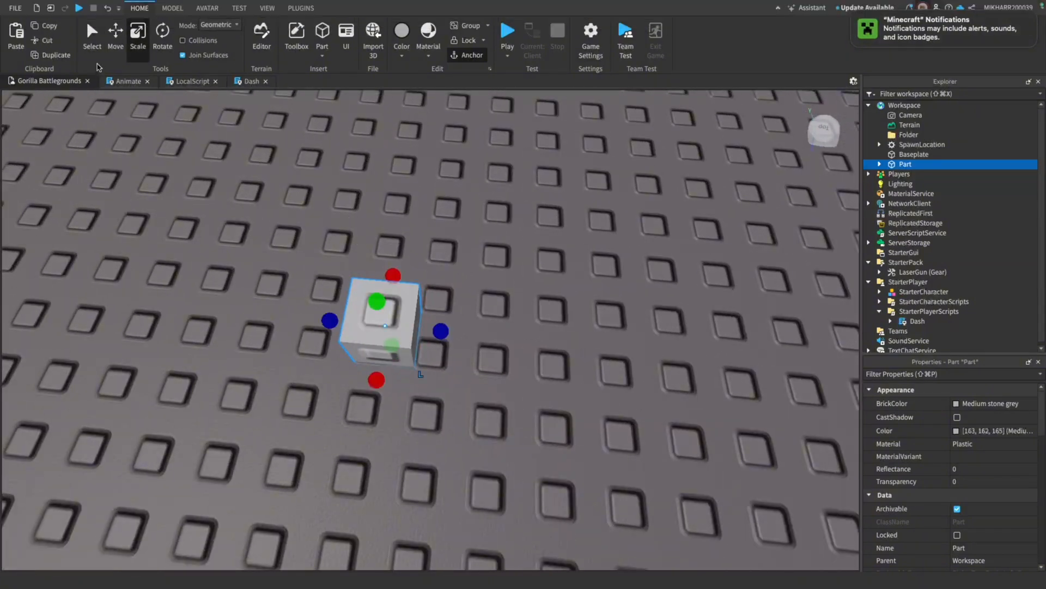
click(115, 34)
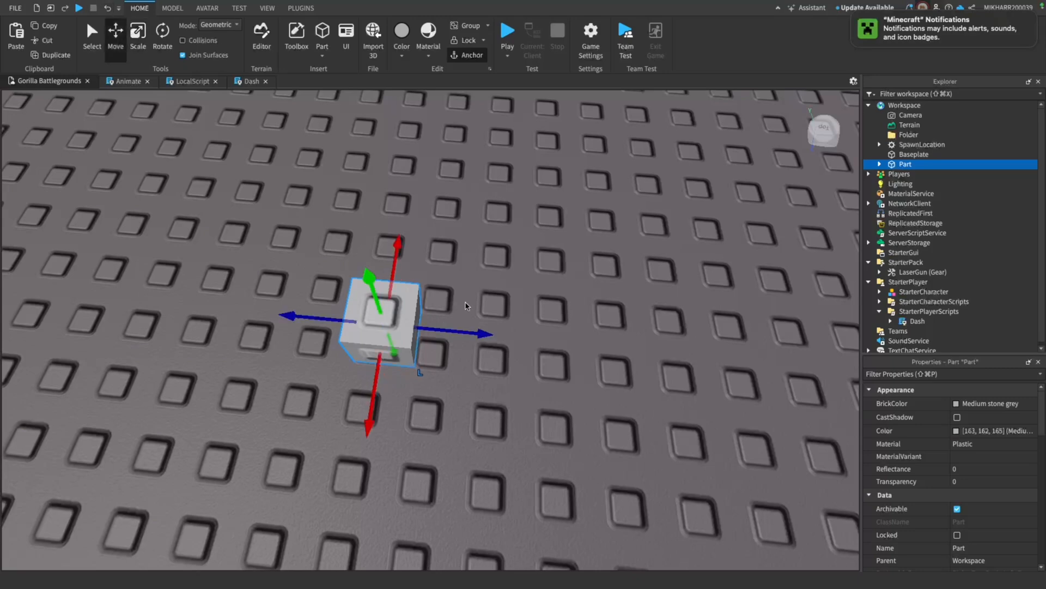
drag(462, 329, 495, 327)
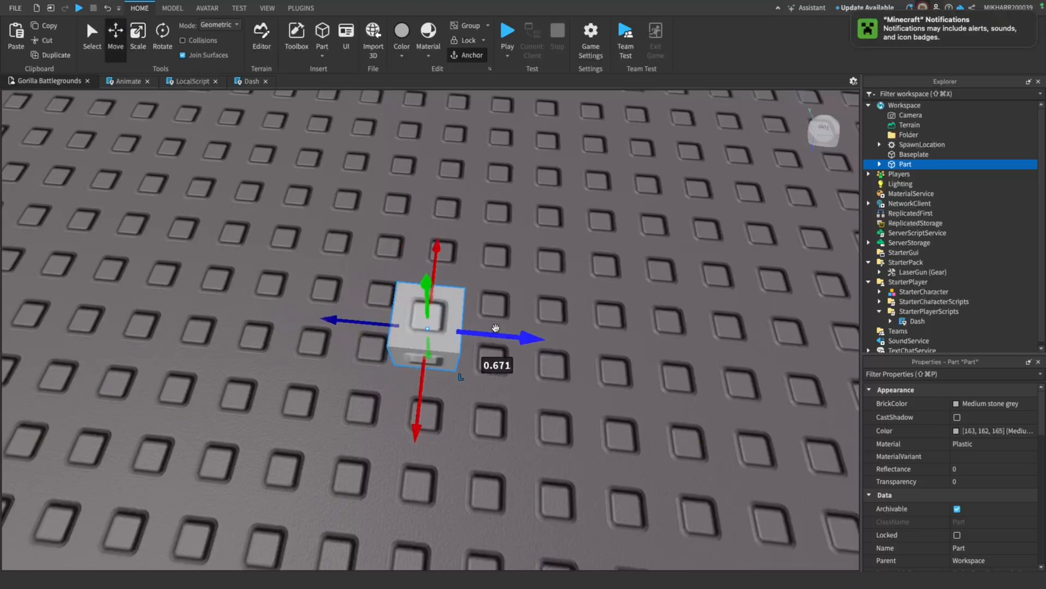
right_drag(495, 327, 457, 317)
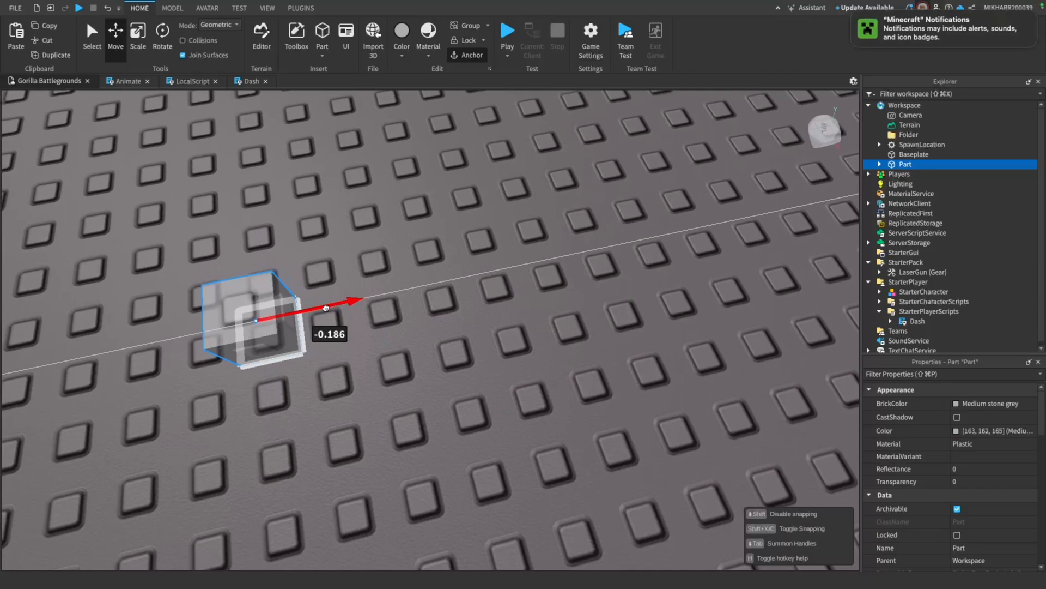
Scale the studded block lengthwise into a long, narrow strip across the baseplate
click(131, 38)
right_drag(431, 333, 440, 327)
scroll(441, 328, down, 5)
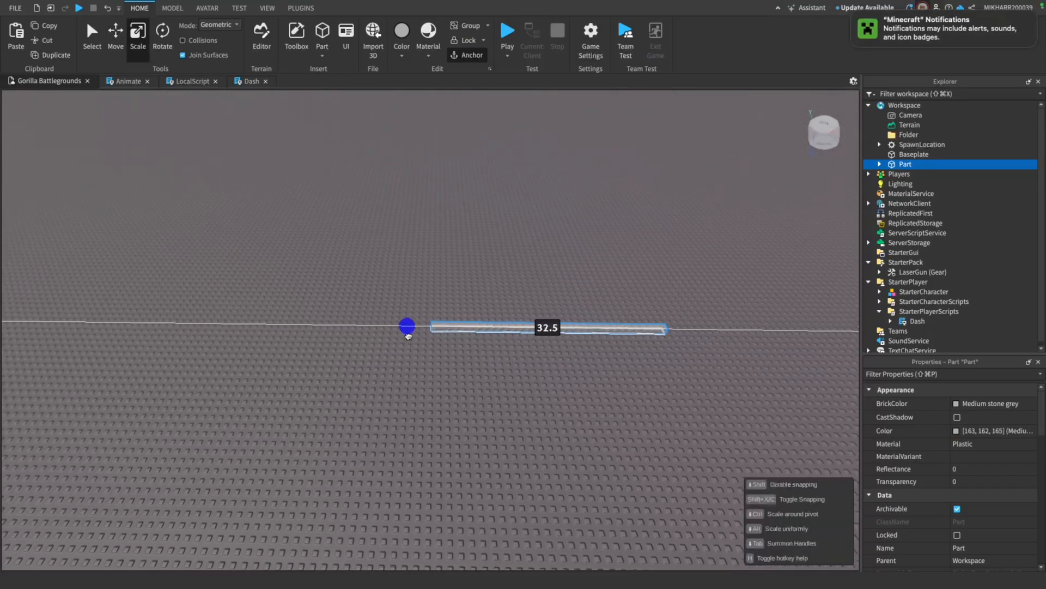
drag(406, 329, 370, 336)
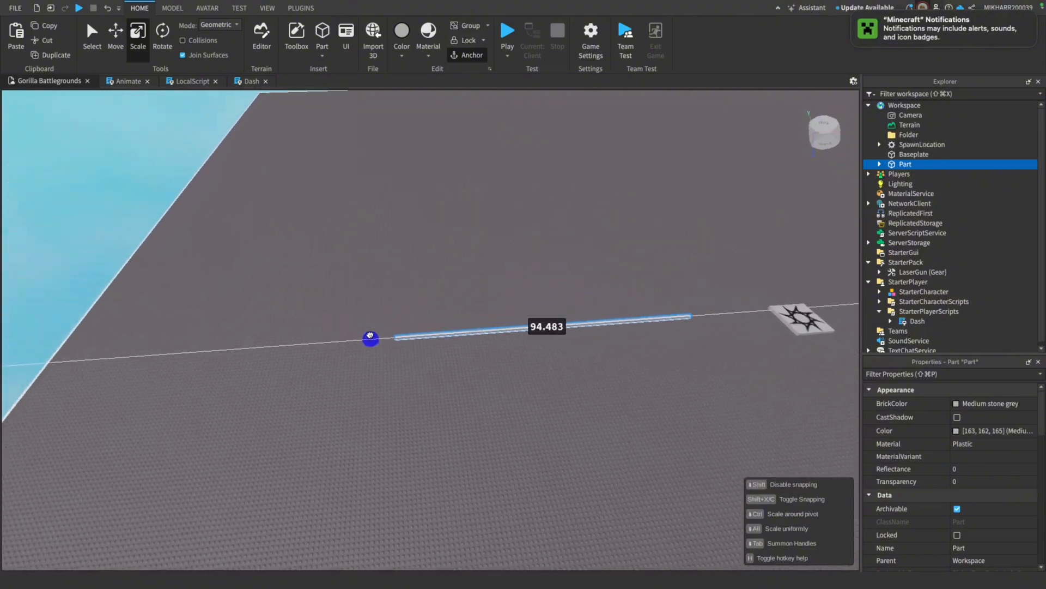
key(w)
right_drag(502, 420, 578, 206)
key(s)
key(w)
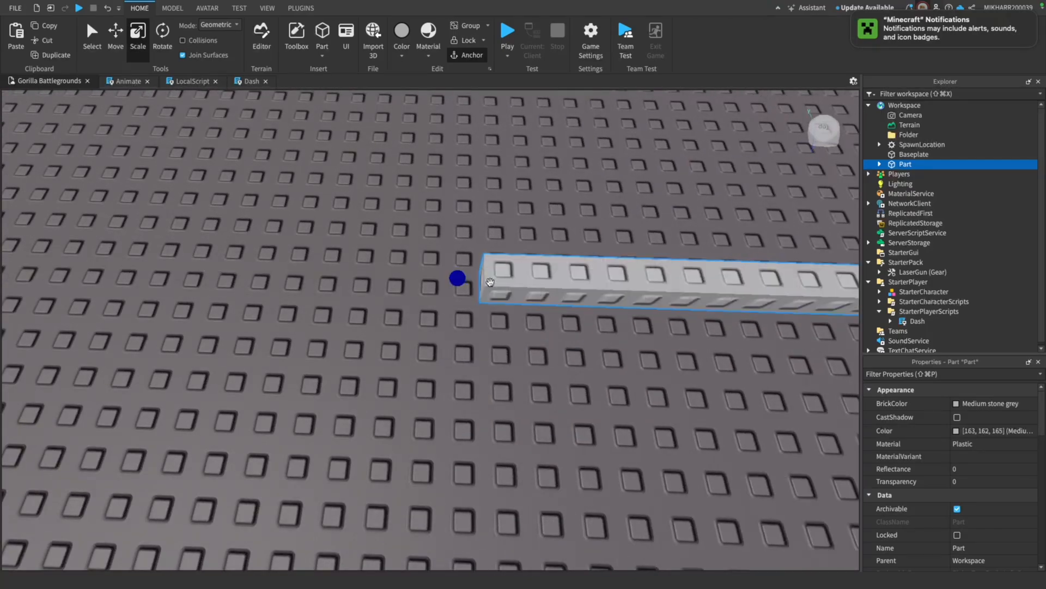
key(s)
key(d)
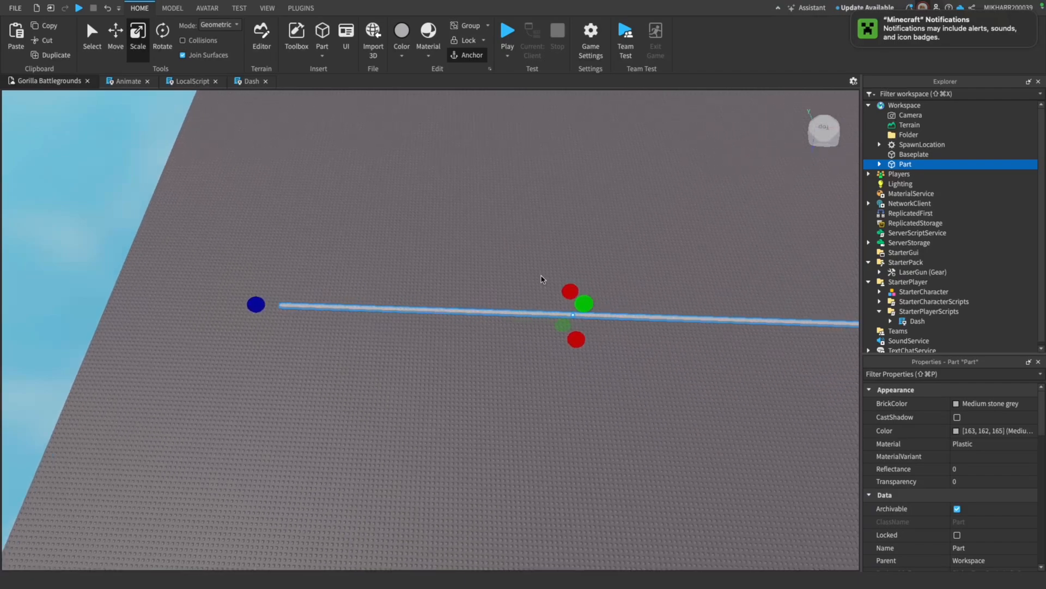
Scale the long strip sideways into a large rectangular slab covering part of the baseplate
drag(538, 279, 590, 270)
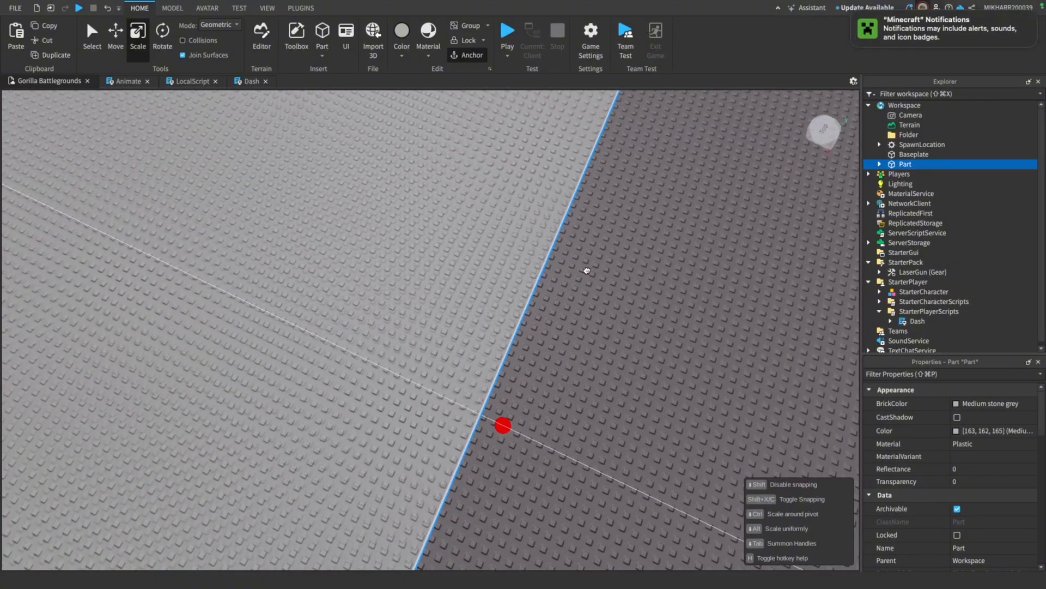
key(s)
right_drag(587, 270, 587, 270)
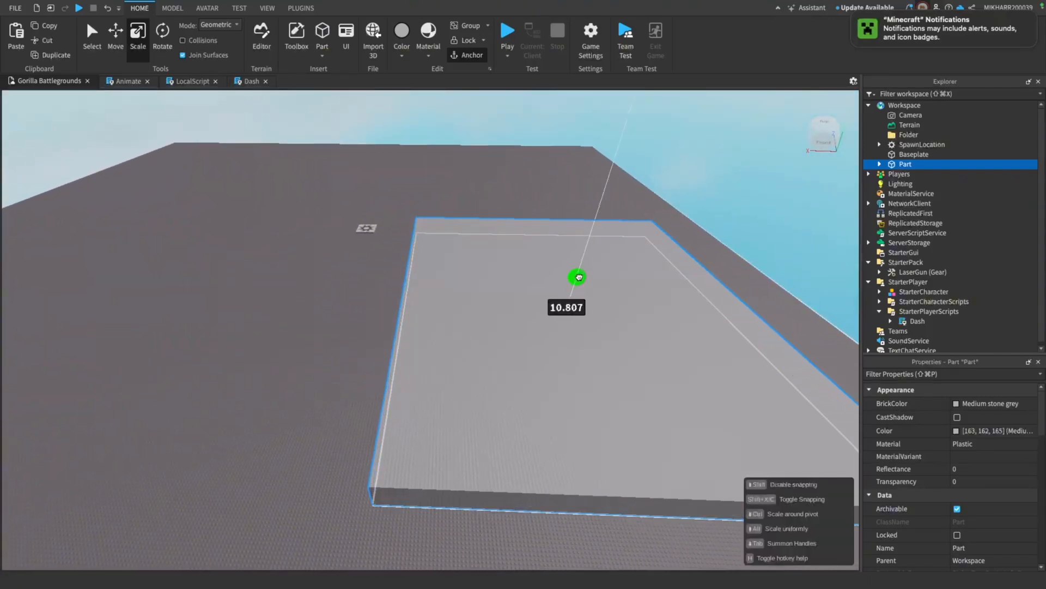
Scale the large slab upward into a thick raised platform above the baseplate
drag(579, 277, 578, 277)
right_drag(574, 280, 577, 271)
key(w)
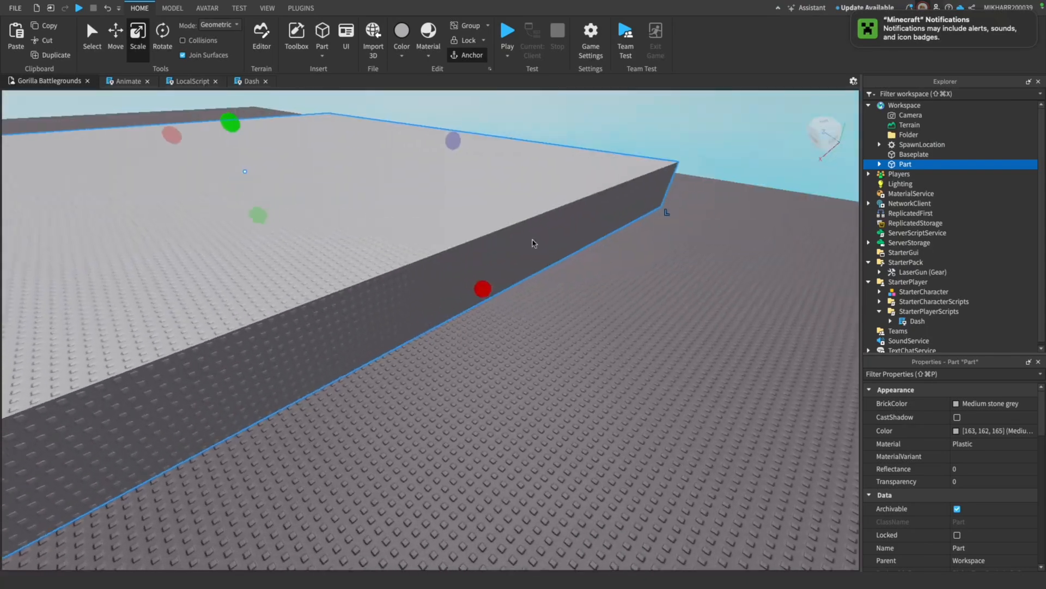
right_drag(533, 243, 576, 278)
drag(528, 266, 528, 266)
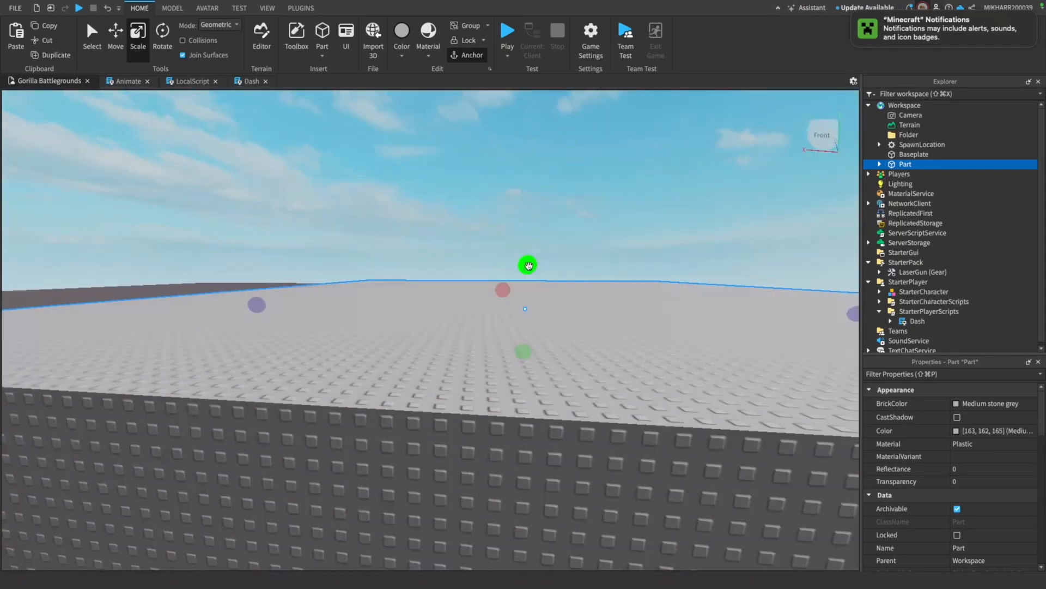
right_drag(528, 267, 531, 267)
key(w)
key(s)
key(a)
click(304, 150)
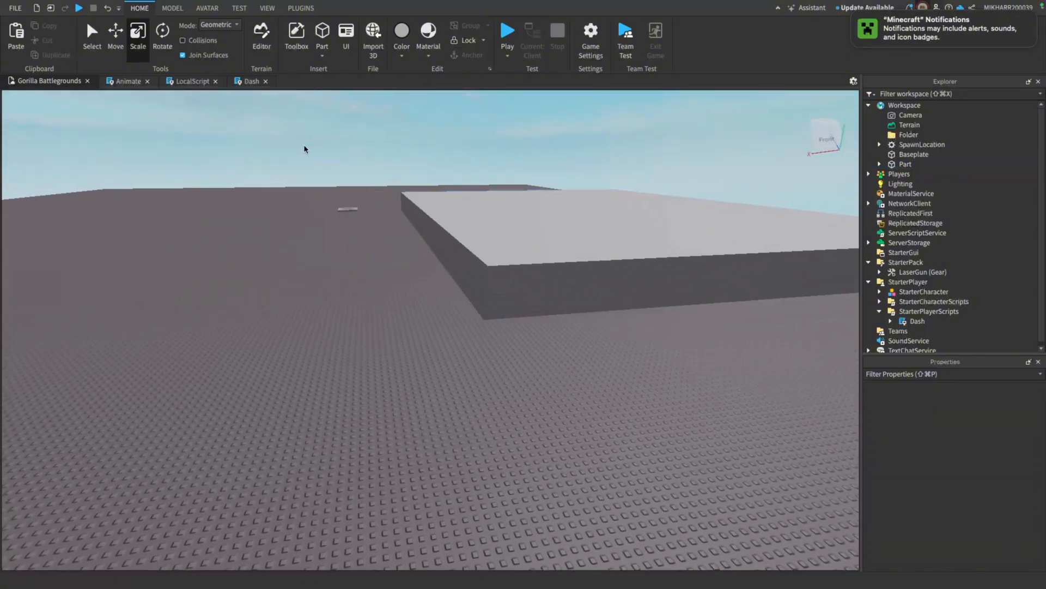
Move the SpawnLocation from the baseplate onto the top of the raised platform
drag(362, 210, 625, 217)
key(f)
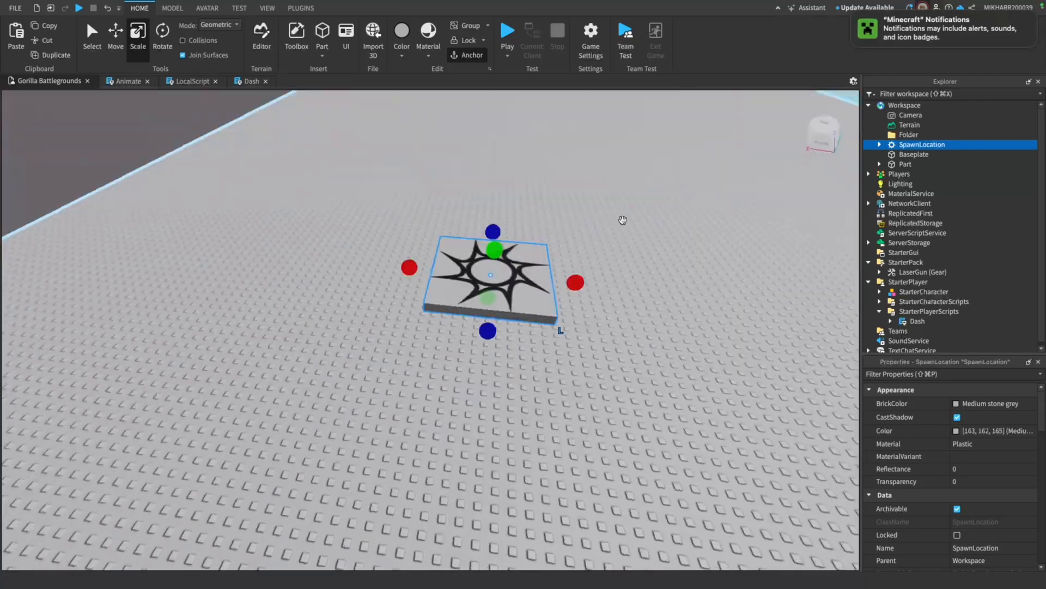
key(s)
key(d)
right_drag(626, 216, 549, 221)
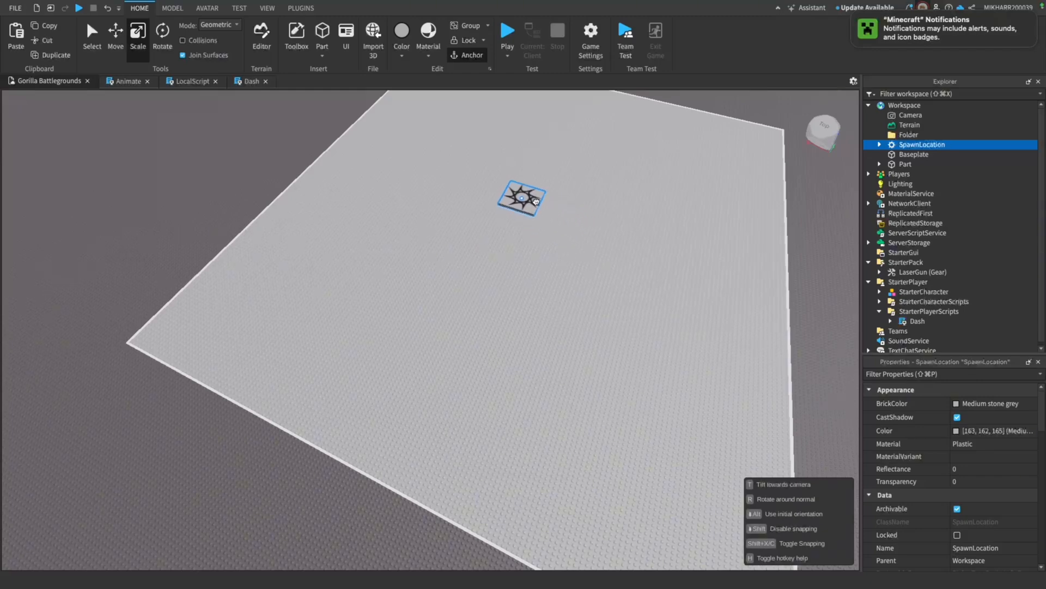
Duplicate the raised platform, reduce the copy's height, and extend it out beyond one side of the original
click(443, 210)
key(f)
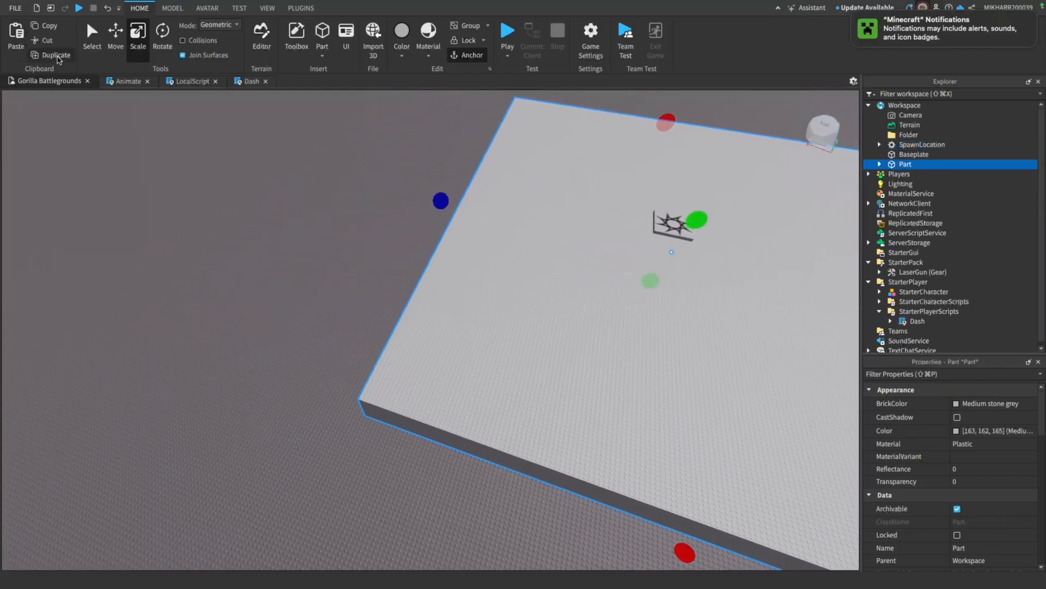
click(56, 55)
drag(697, 219, 439, 319)
key(a)
drag(545, 213, 240, 161)
Raise the copied platform's height to about 7.4 studs and shorten it so it ends at the original platform's edge
right_drag(581, 273, 581, 274)
key(d)
key(w)
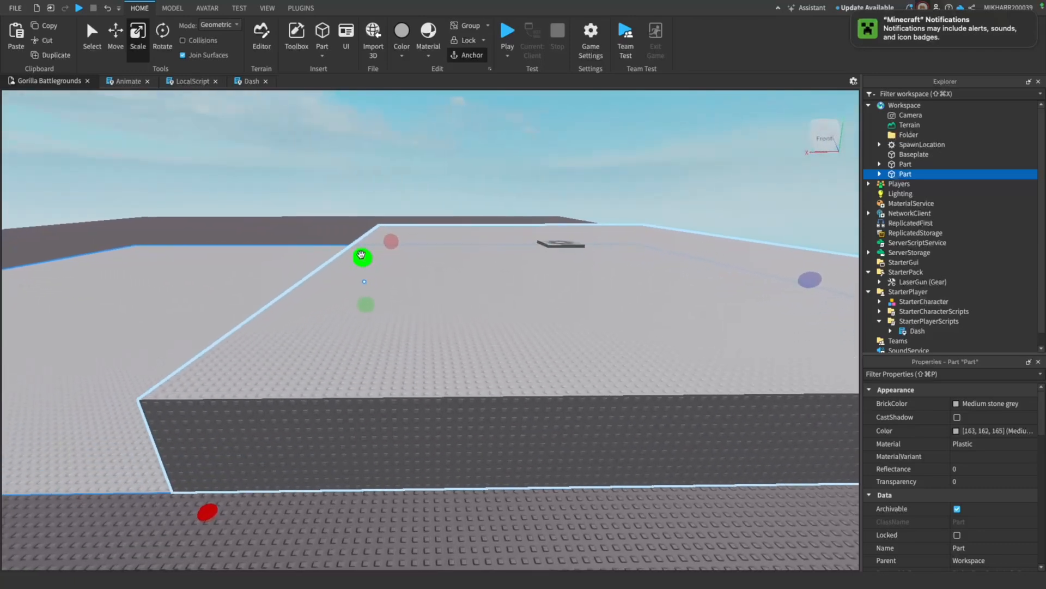
drag(362, 256, 360, 252)
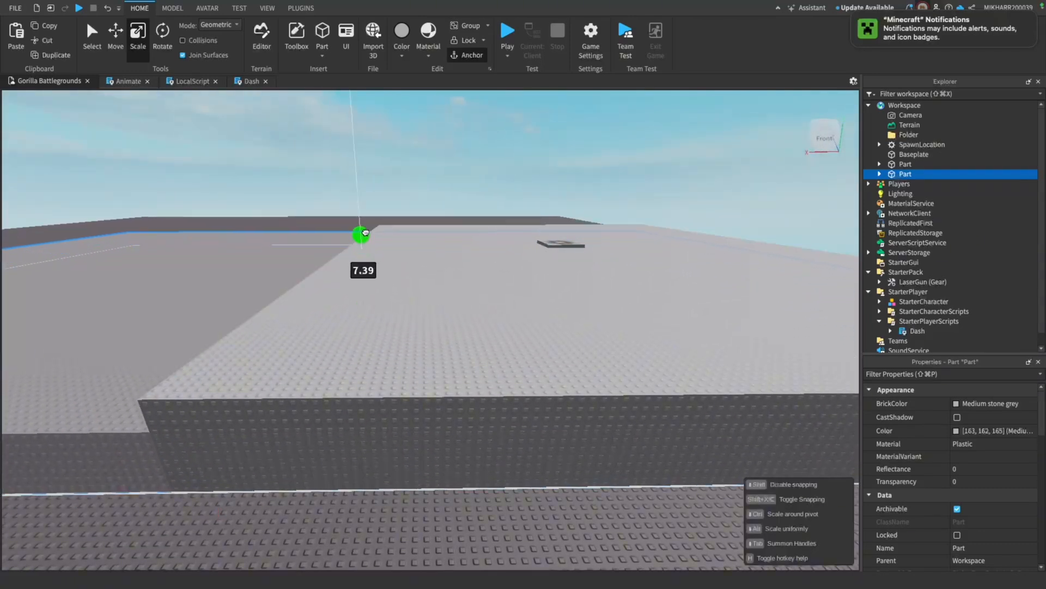
drag(365, 229, 363, 229)
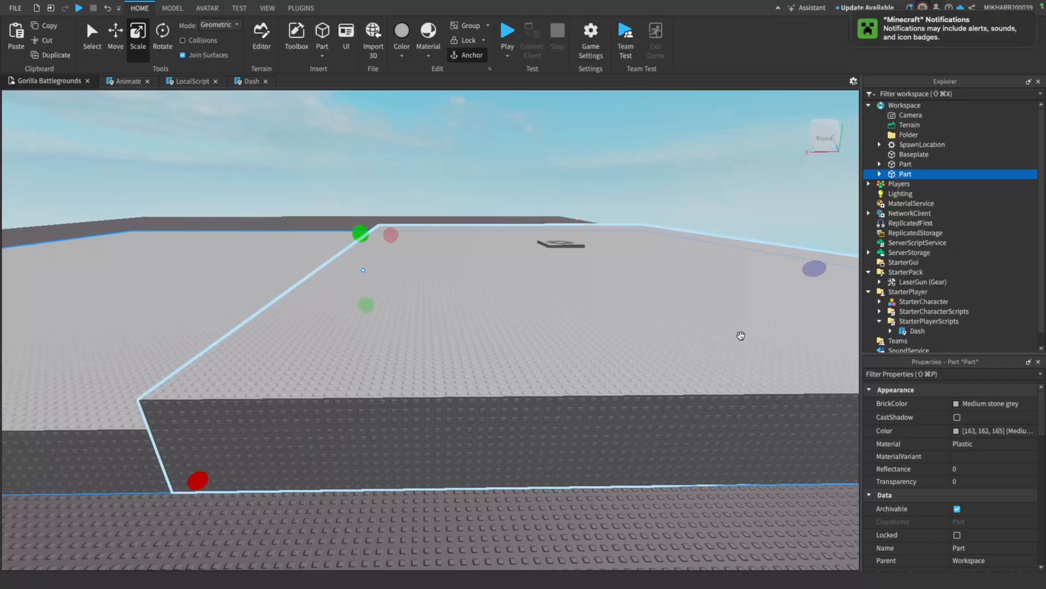
drag(815, 268, 432, 342)
click(368, 199)
Duplicate the taller platform holding the spawn pad and move the copy to the opposite side of the lower platform
key(a)
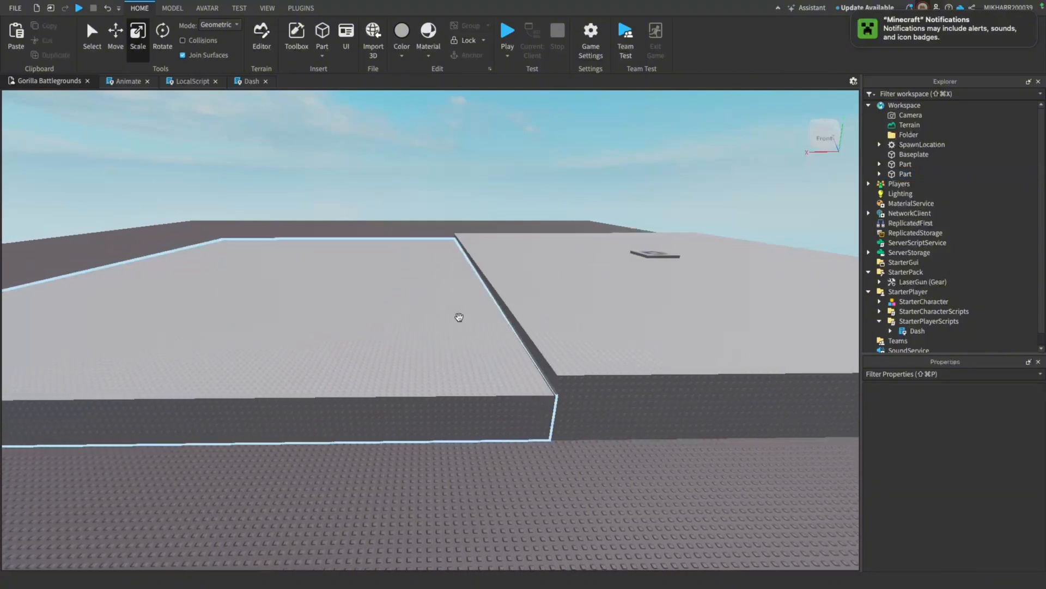
key(s)
click(607, 309)
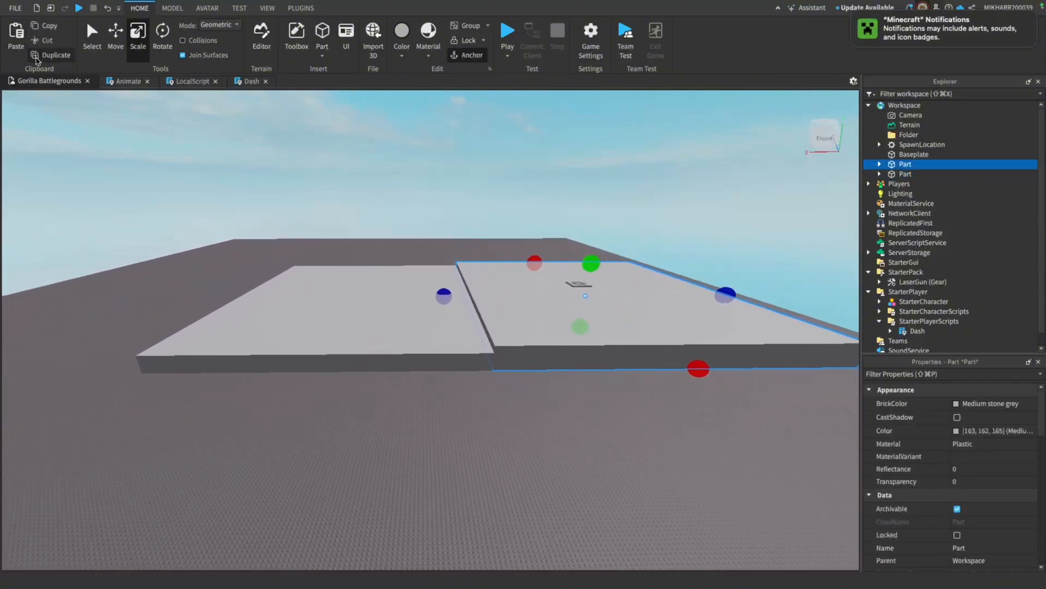
click(39, 55)
click(113, 42)
drag(653, 299, 339, 251)
click(369, 199)
key(w)
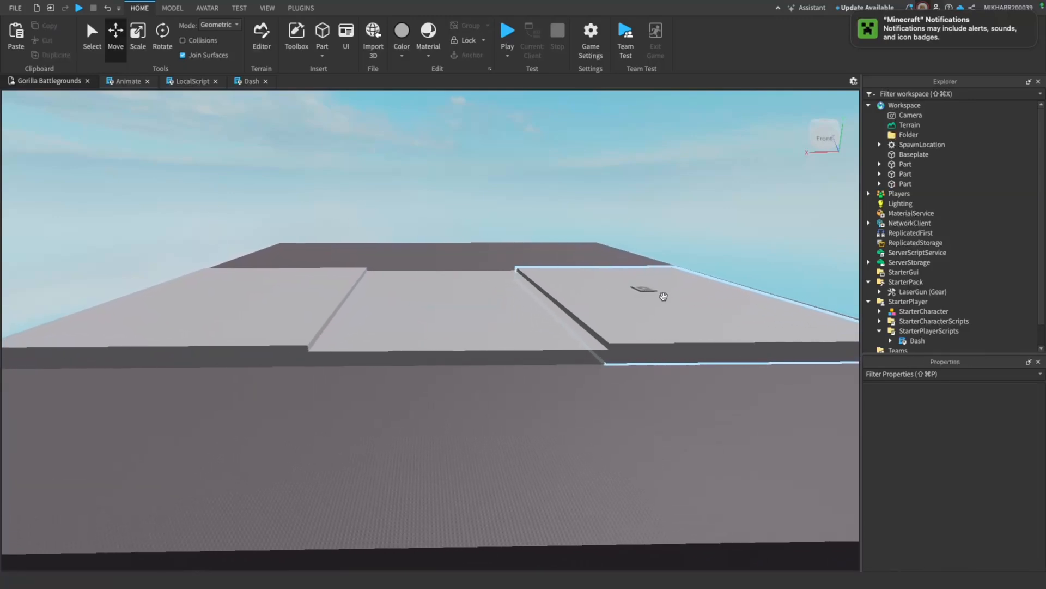
key(w)
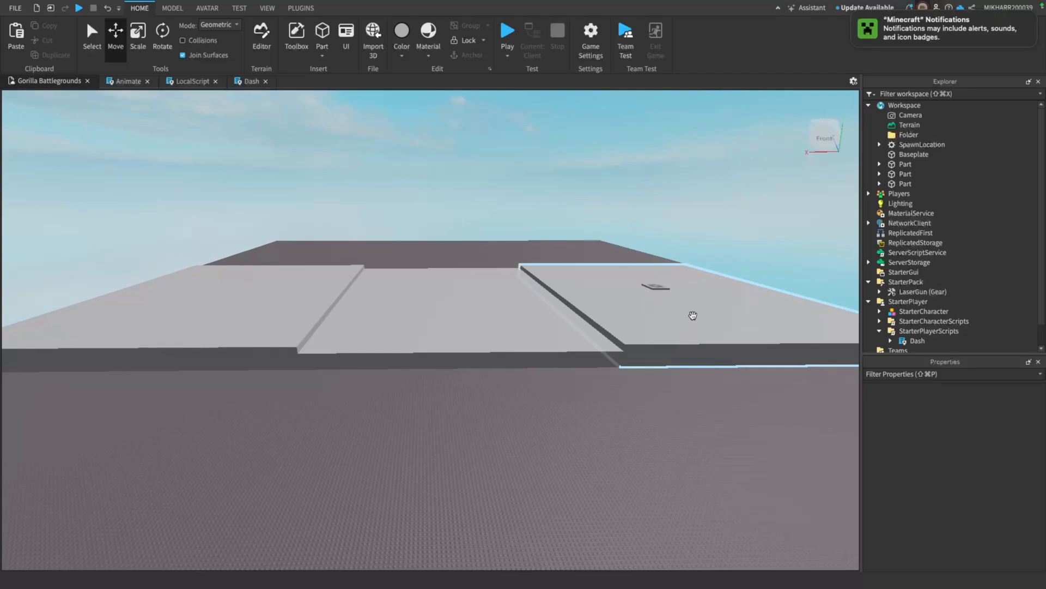
key(w)
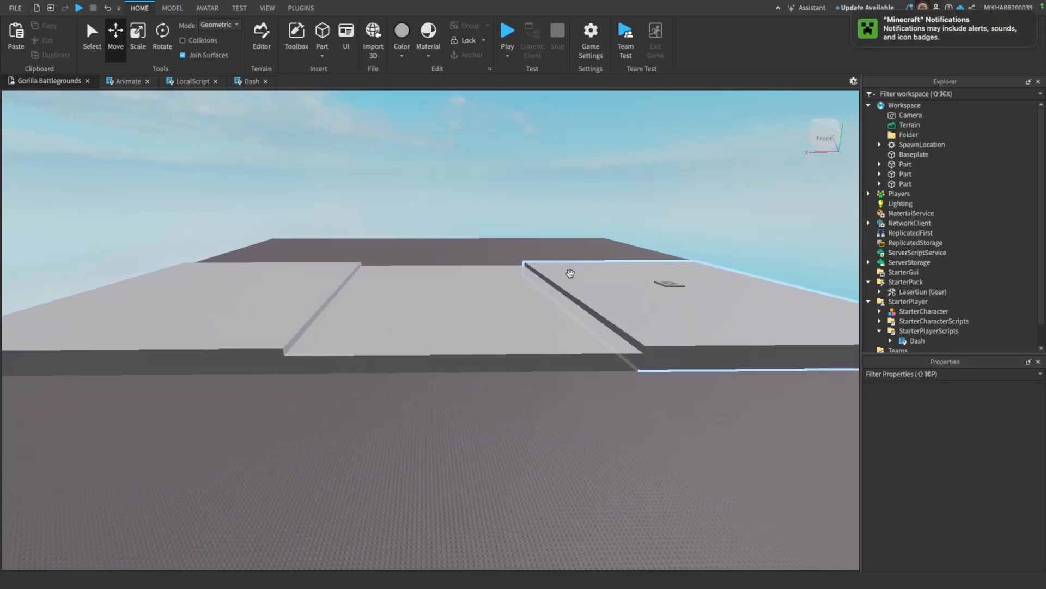
Duplicate the row of three platforms and rotate the copies a quarter turn so the two rows form a cross
right_drag(579, 272, 579, 272)
key(s)
click(569, 364)
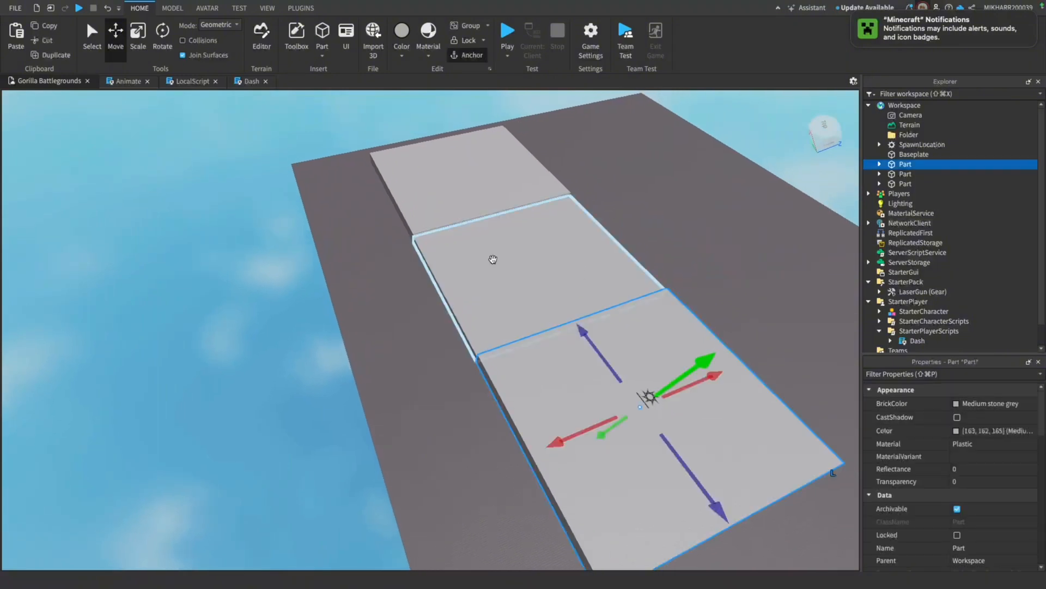
shift+click(493, 260)
click(53, 56)
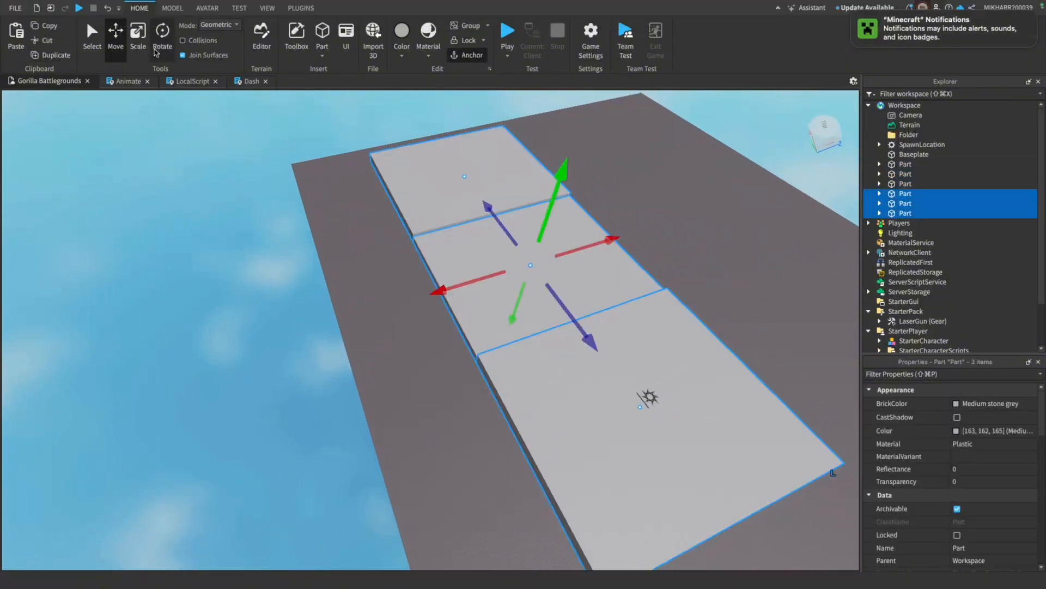
key(super+4)
drag(511, 313, 606, 287)
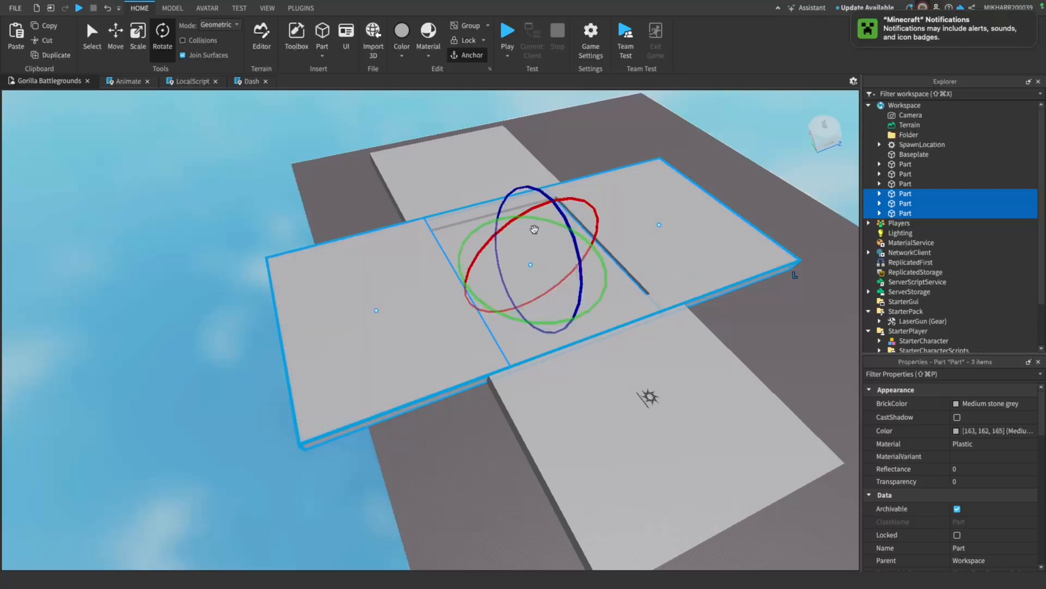
key(w)
key(d)
click(116, 48)
key(w)
key(d)
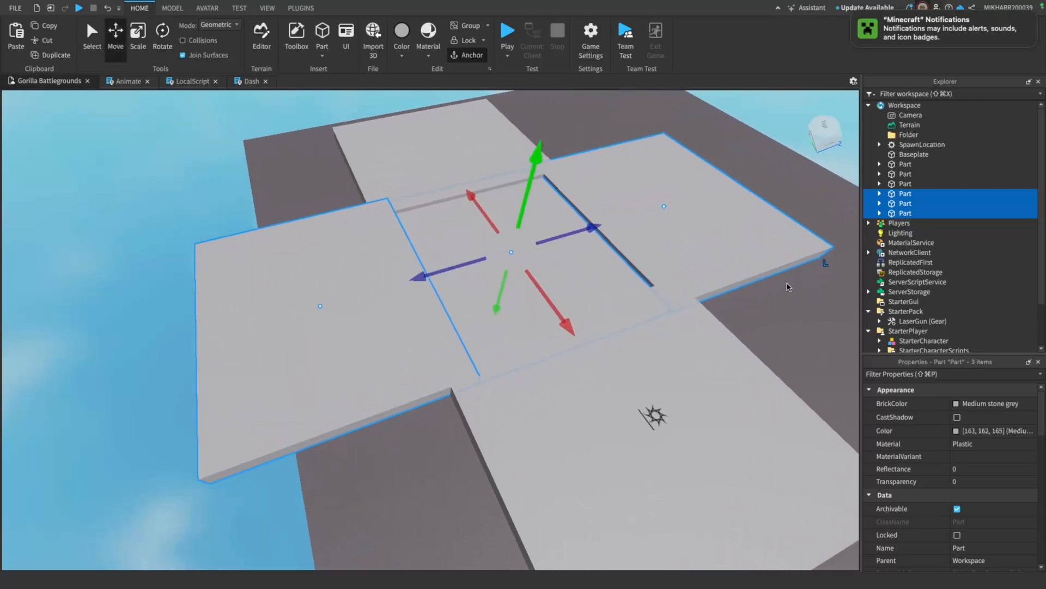
Delete the duplicate middle platform at the centre of the cross
click(807, 299)
click(893, 204)
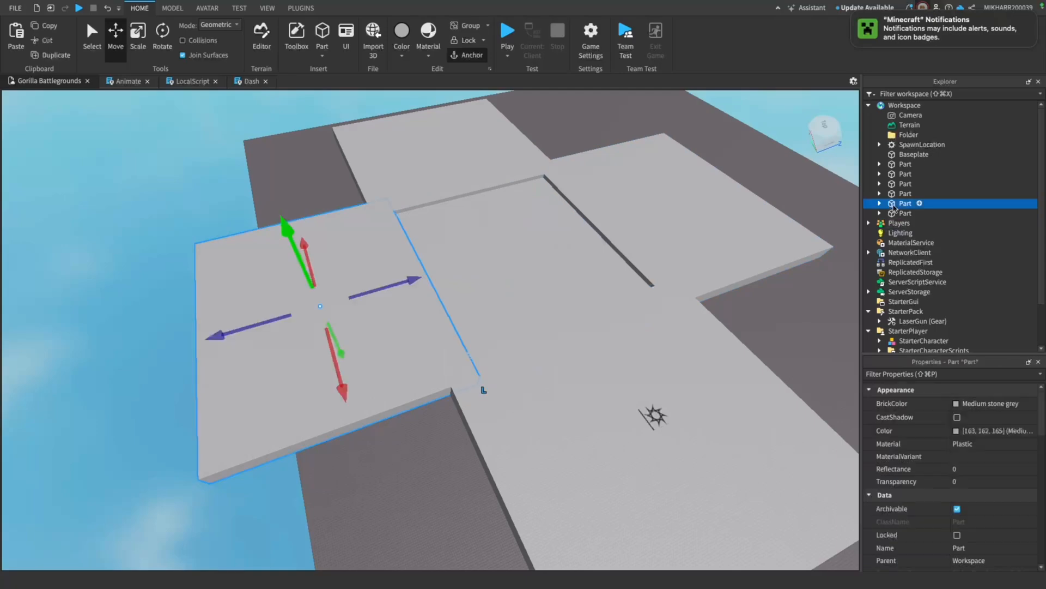
click(901, 194)
key(Delete)
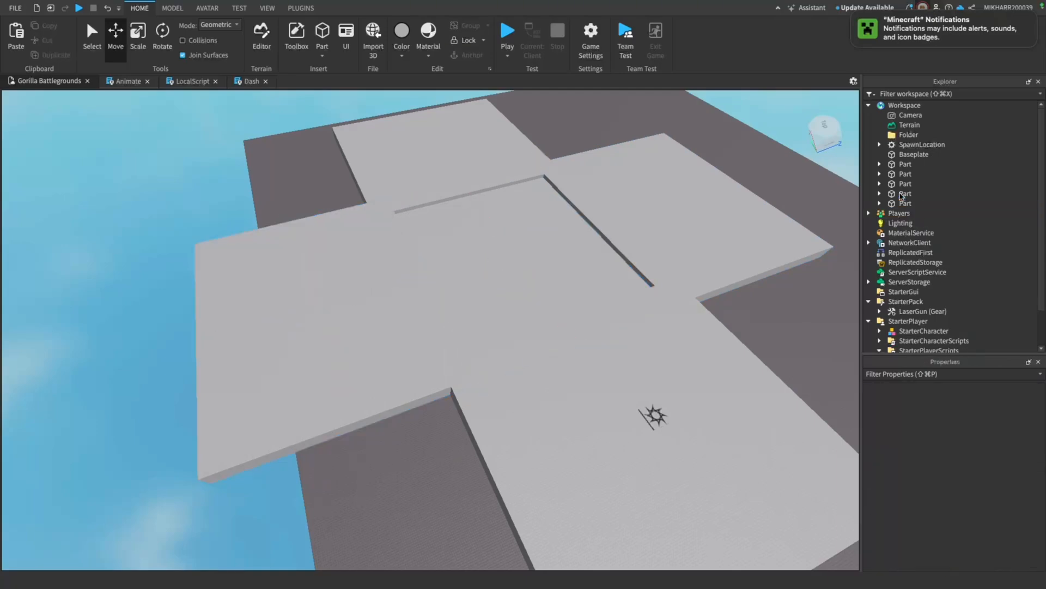
Move one side platform about 17.5 studs to line its inner edge up with the lower centre platform
click(649, 218)
key(f)
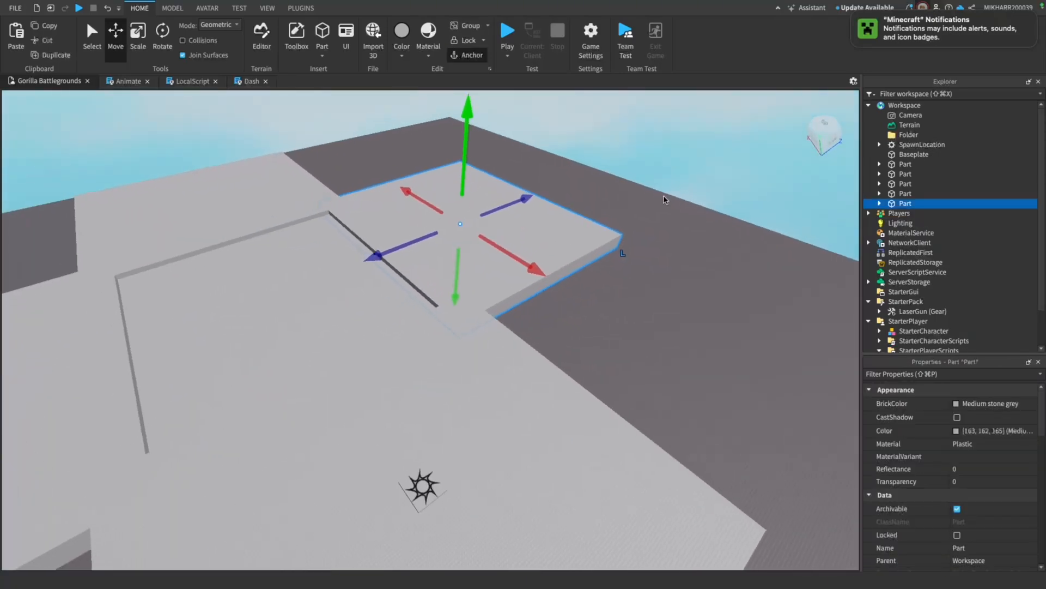
drag(619, 221, 621, 226)
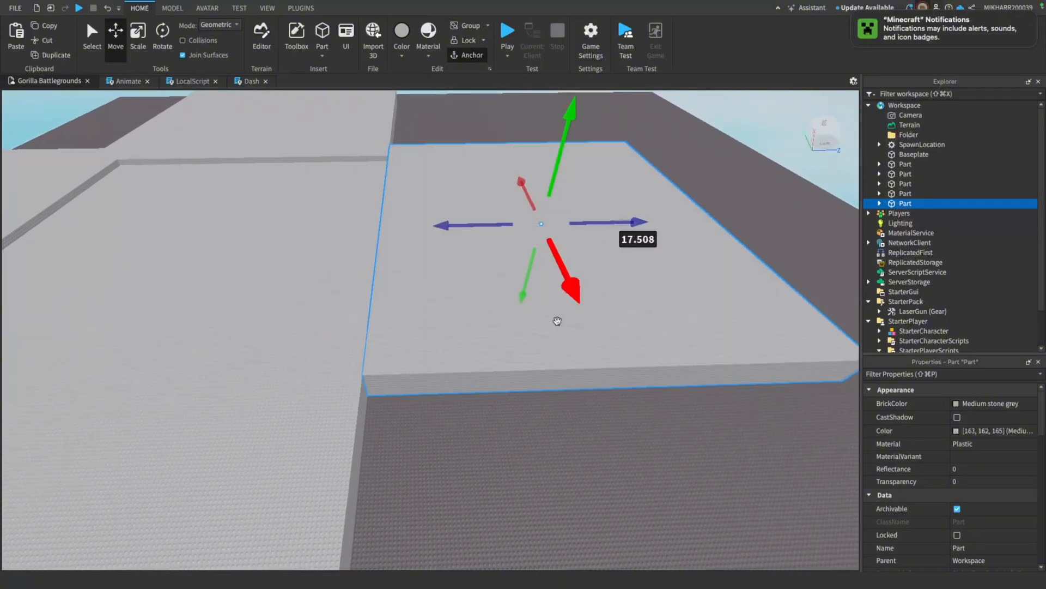
key(a)
click(591, 420)
Move the opposite side platform flush with the centre platform's edge, finishing with a nudge of about 0.1 studs
key(a)
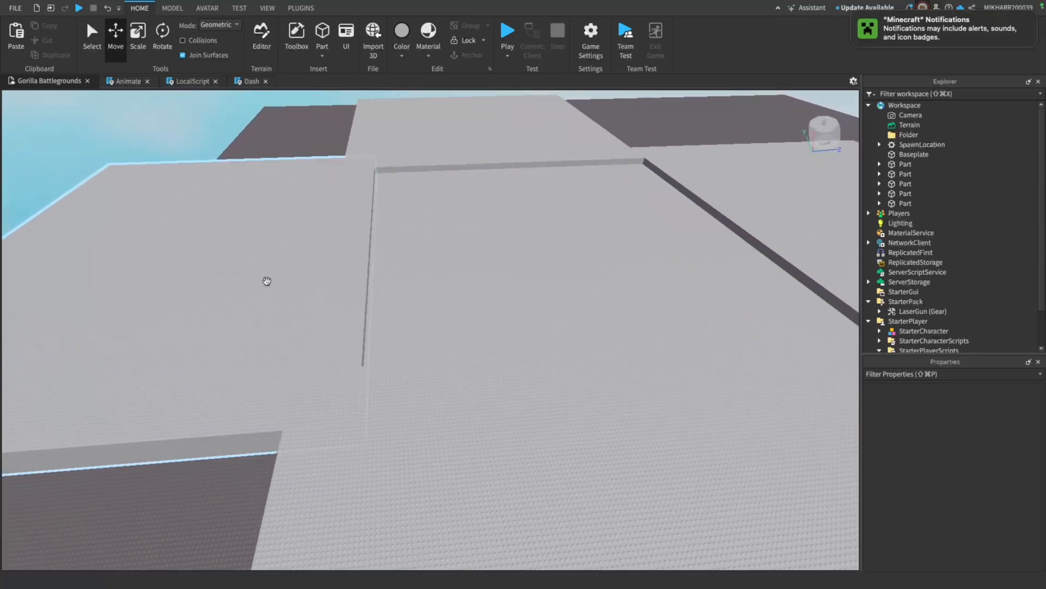
click(404, 268)
drag(337, 258, 293, 247)
key(w)
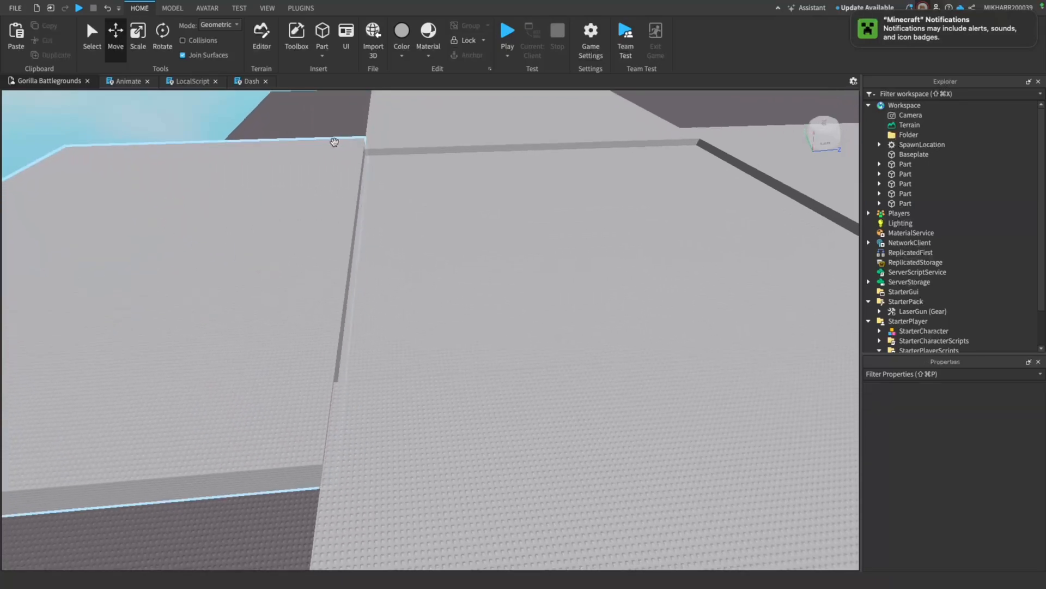
right_drag(365, 248, 365, 247)
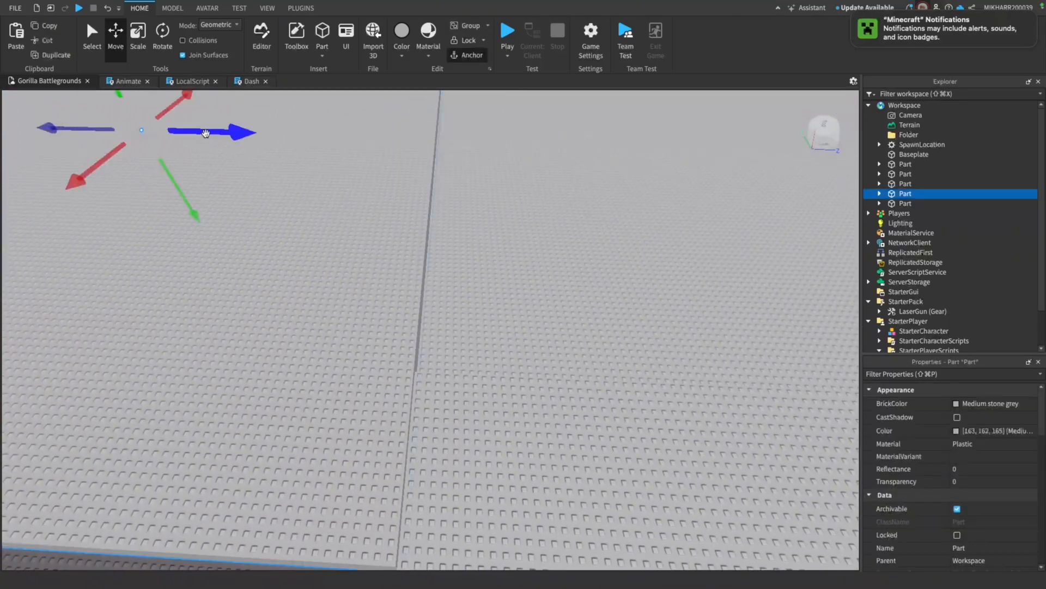
drag(205, 133, 216, 132)
key(s)
right_drag(399, 170, 401, 170)
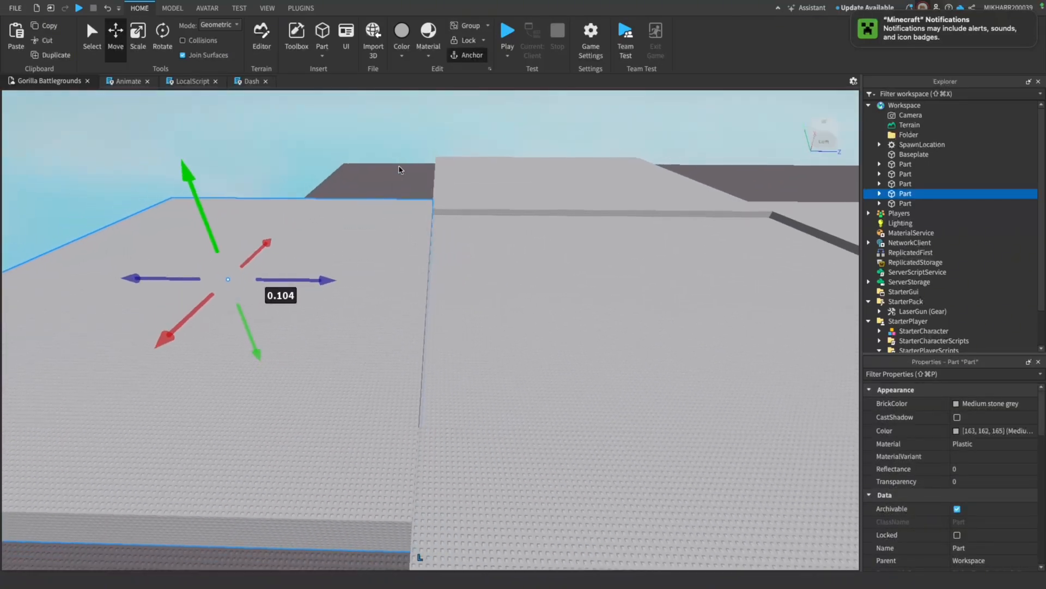
click(399, 170)
Select the four outer platforms around the centre one and scale them down together
key(d)
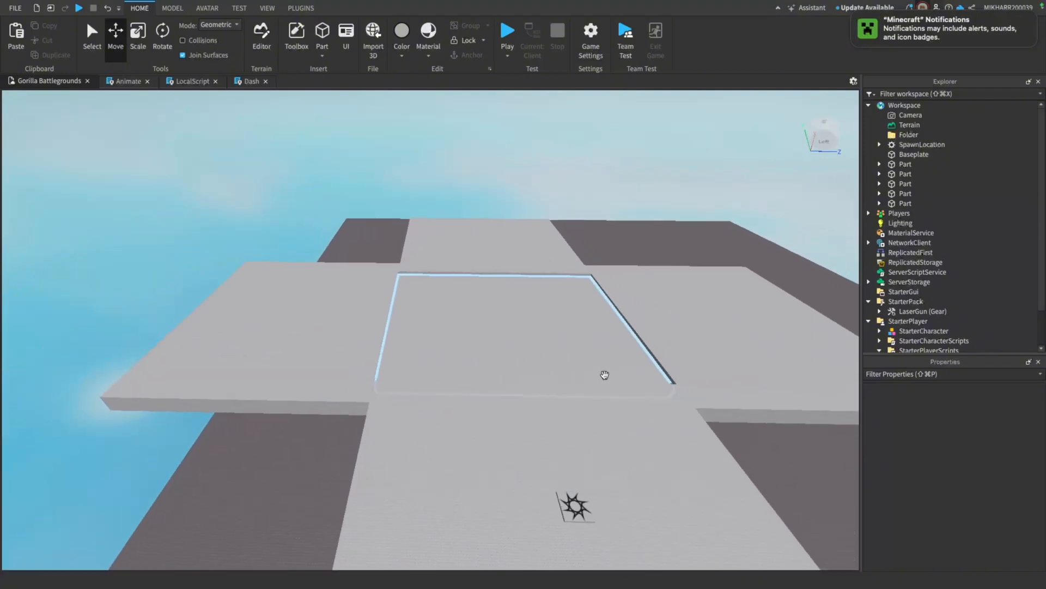
key(d)
click(362, 473)
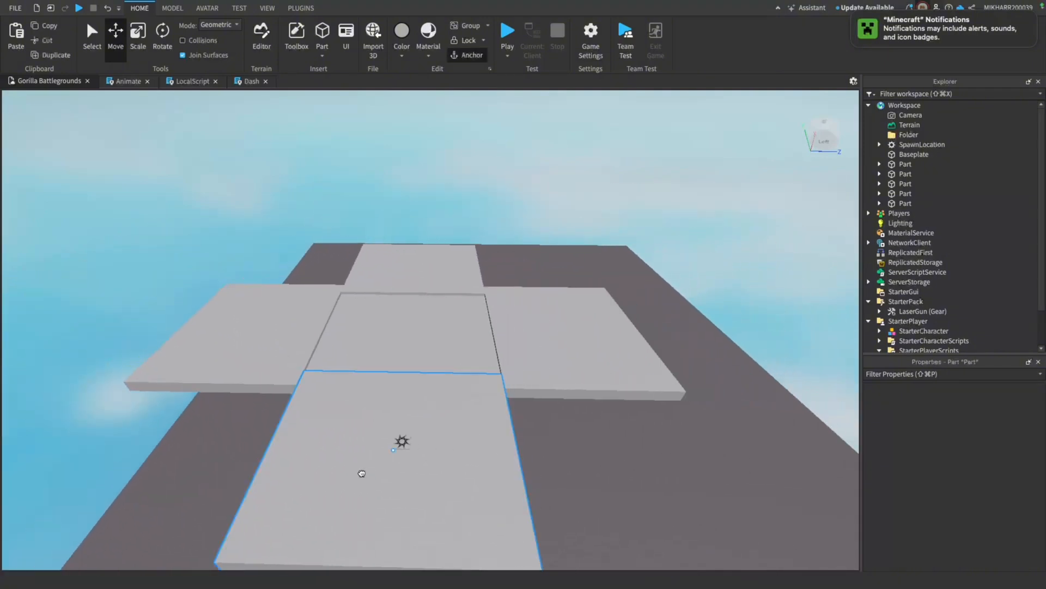
click(138, 38)
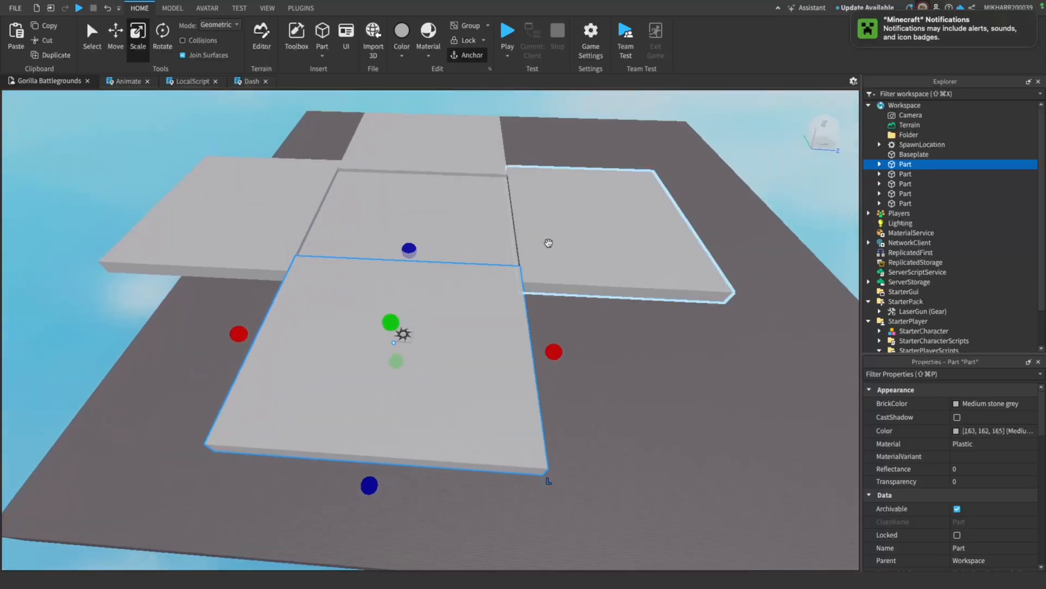
ctrl+click(470, 171)
ctrl+click(279, 183)
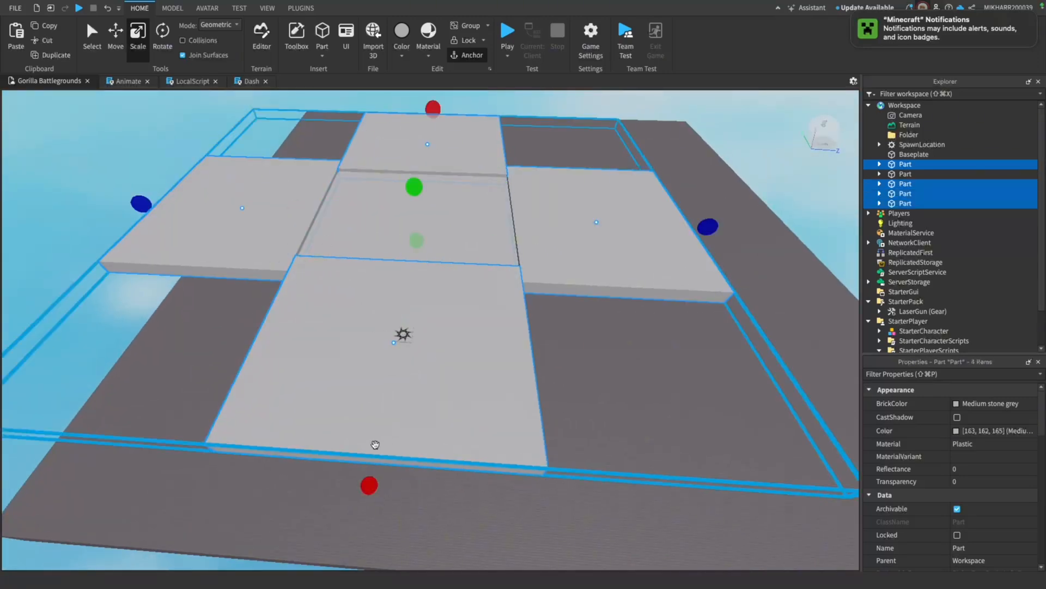
drag(364, 491, 382, 417)
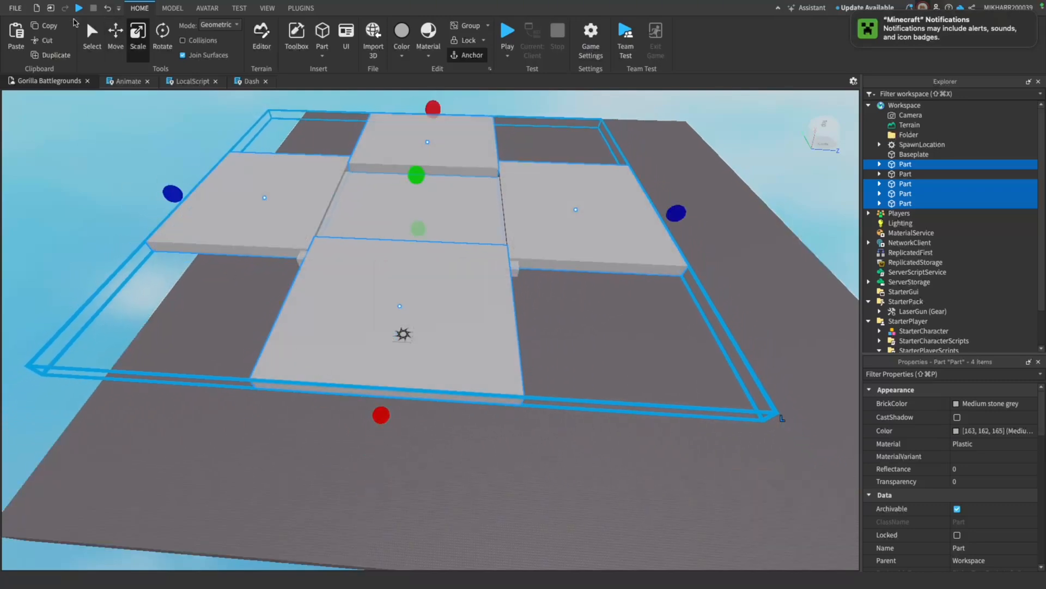
Reposition the four scaled outer platforms together so they surround the lower centre platform
click(120, 48)
drag(414, 261, 401, 264)
click(168, 293)
key(w)
right_drag(367, 301, 374, 295)
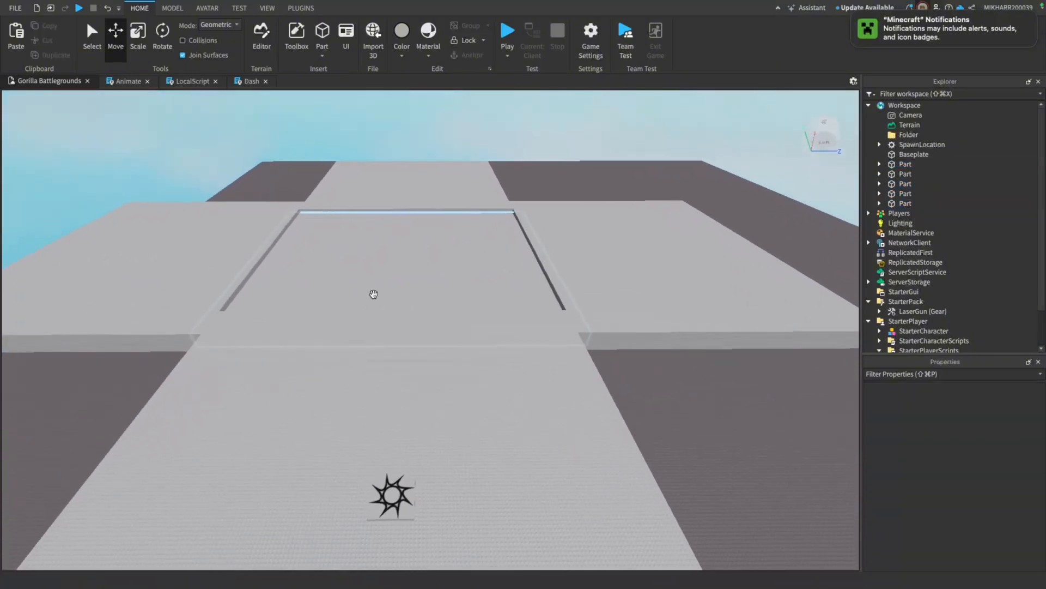
key(w)
right_drag(402, 195, 403, 195)
key(s)
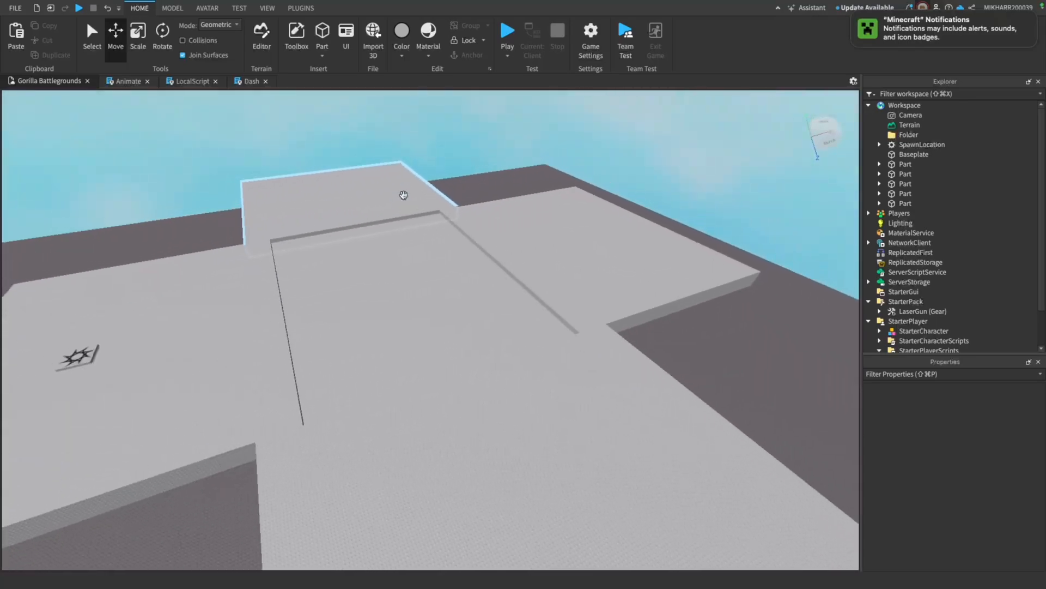
key(s)
key(a)
Colour the platform holding the spawn pad Really red and the neighbouring nearest platform bright yellow
click(382, 342)
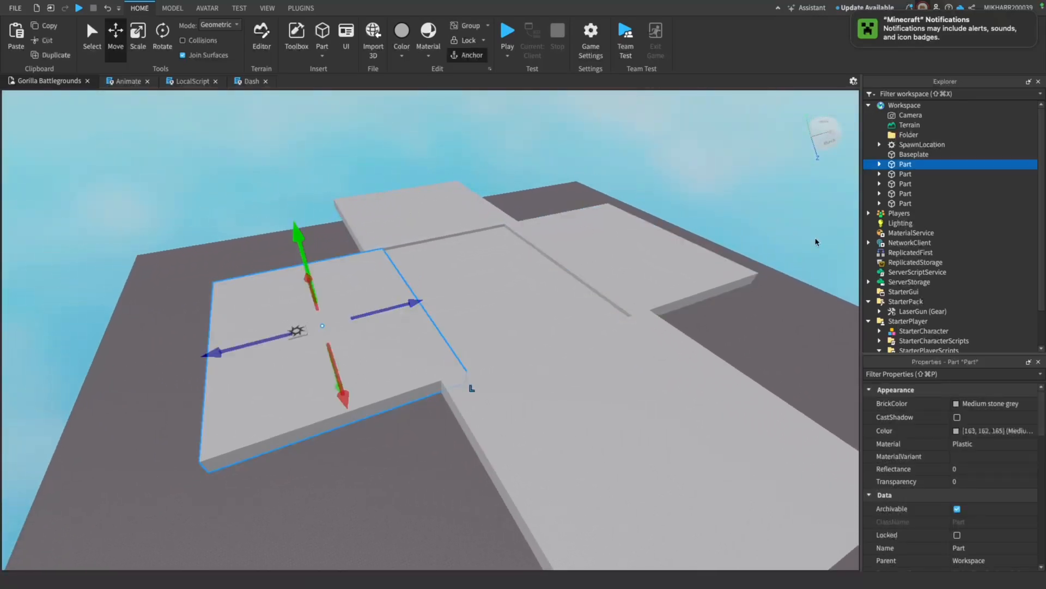
click(955, 403)
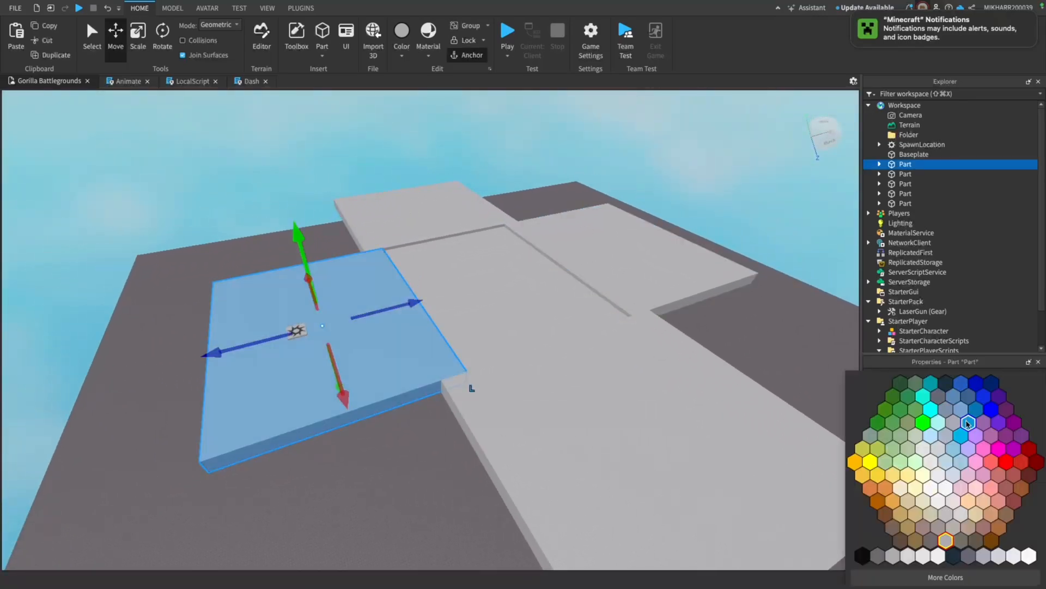
click(1006, 461)
click(688, 448)
click(955, 403)
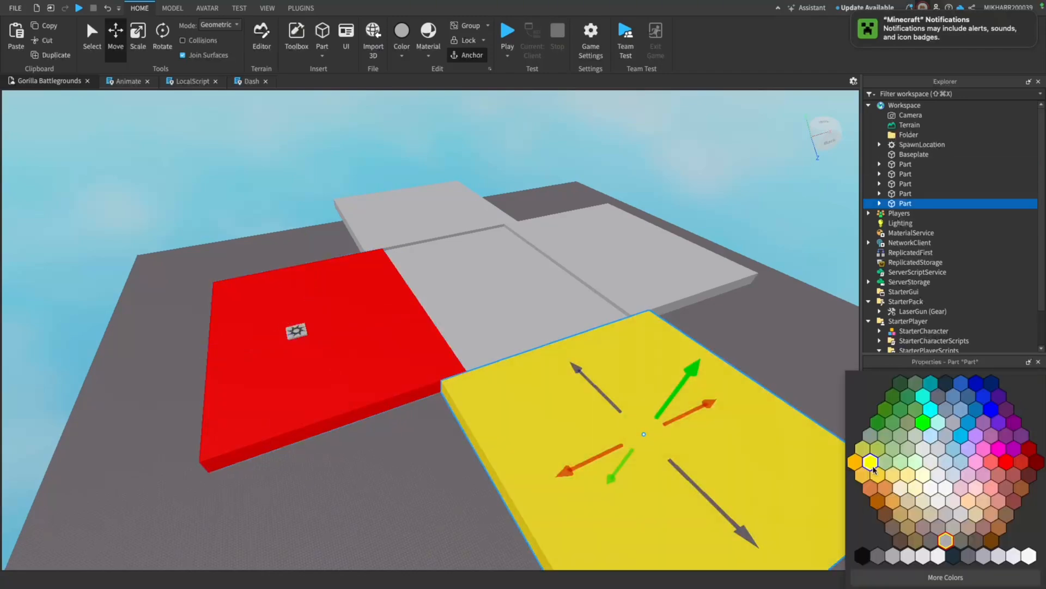
click(870, 456)
Colour the platform opposite the red one bright green and the platform opposite the yellow one Deep blue
click(654, 261)
click(955, 403)
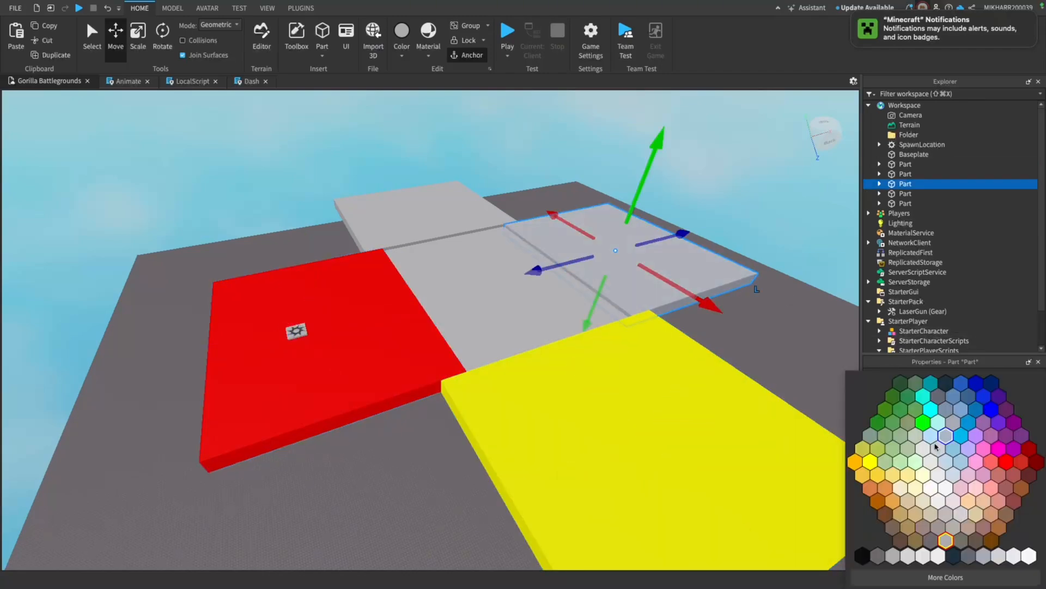
click(922, 422)
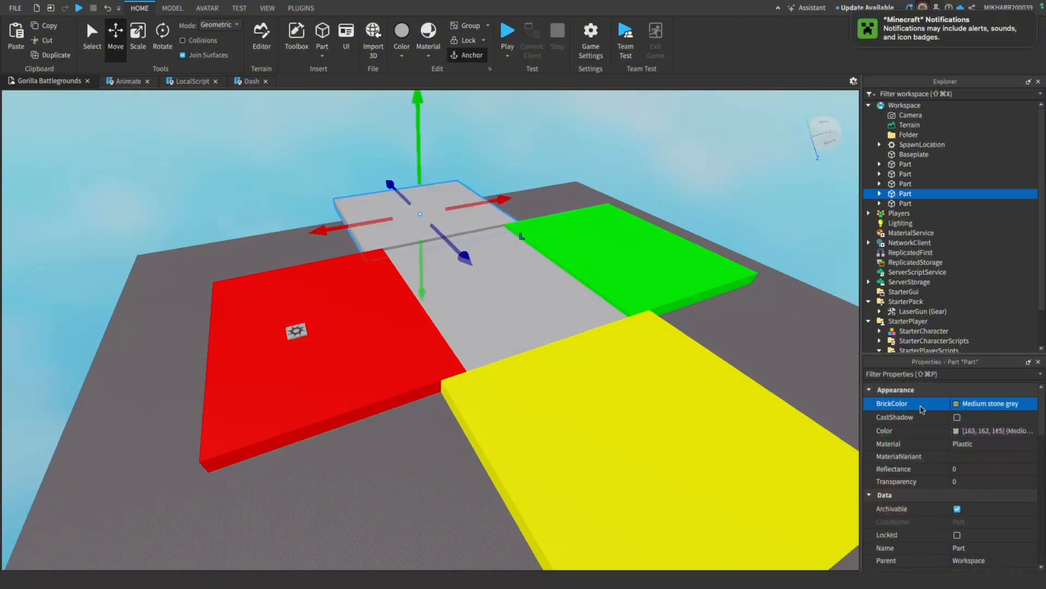
click(969, 405)
click(961, 384)
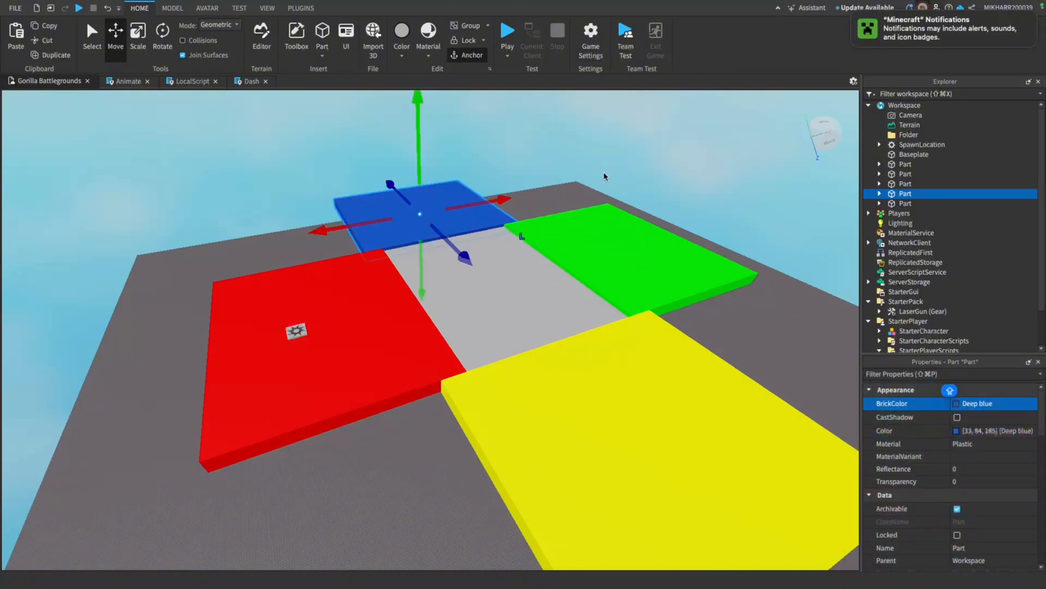
Try to slide the red platform away from the centre platform and undo the move
click(399, 327)
key(w)
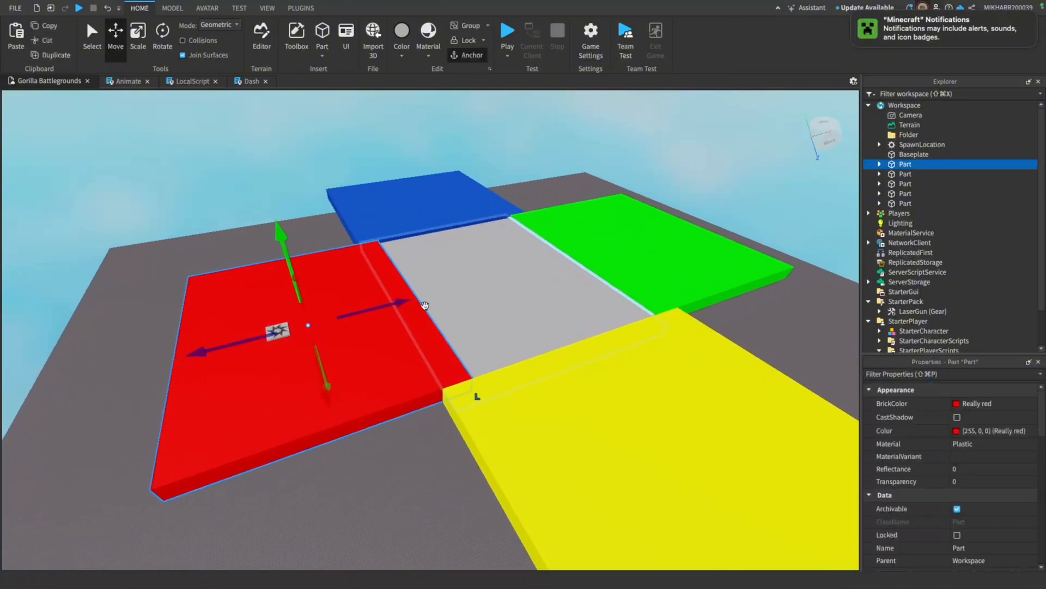
drag(402, 306, 380, 320)
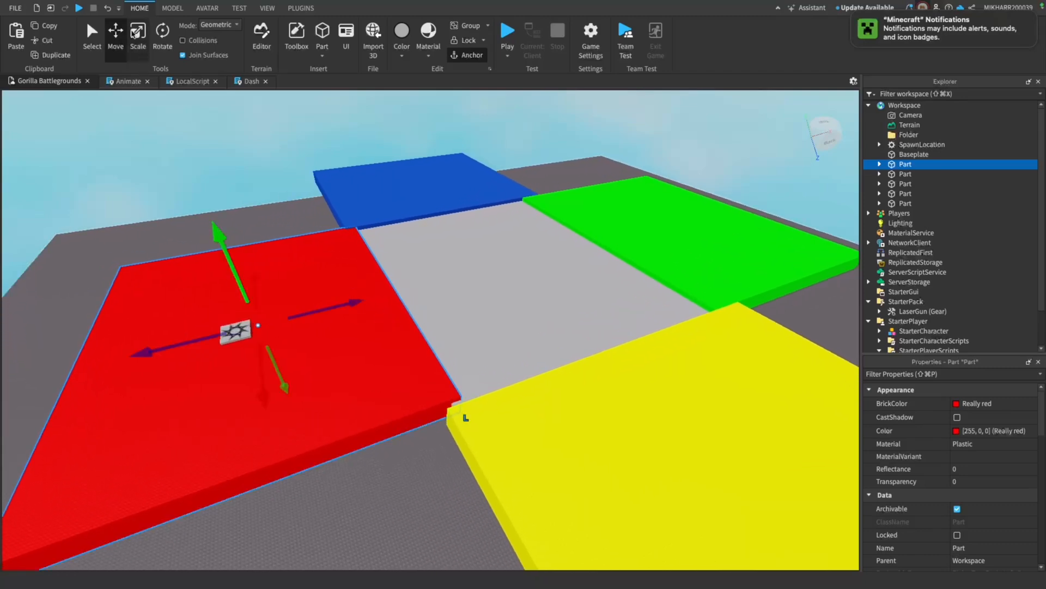
click(107, 9)
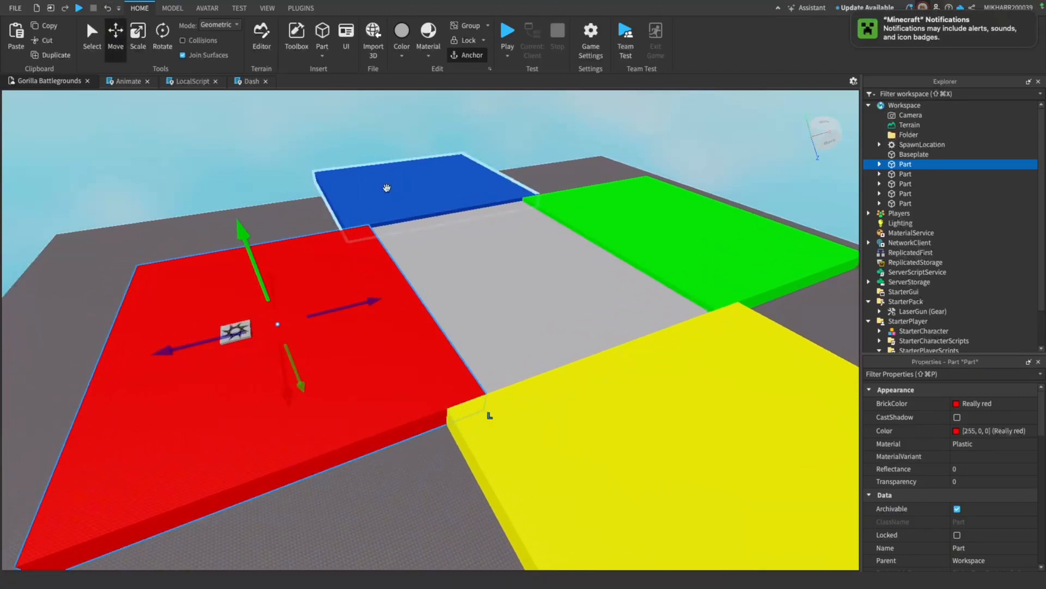
Colour the lower centre platform magenta
click(493, 266)
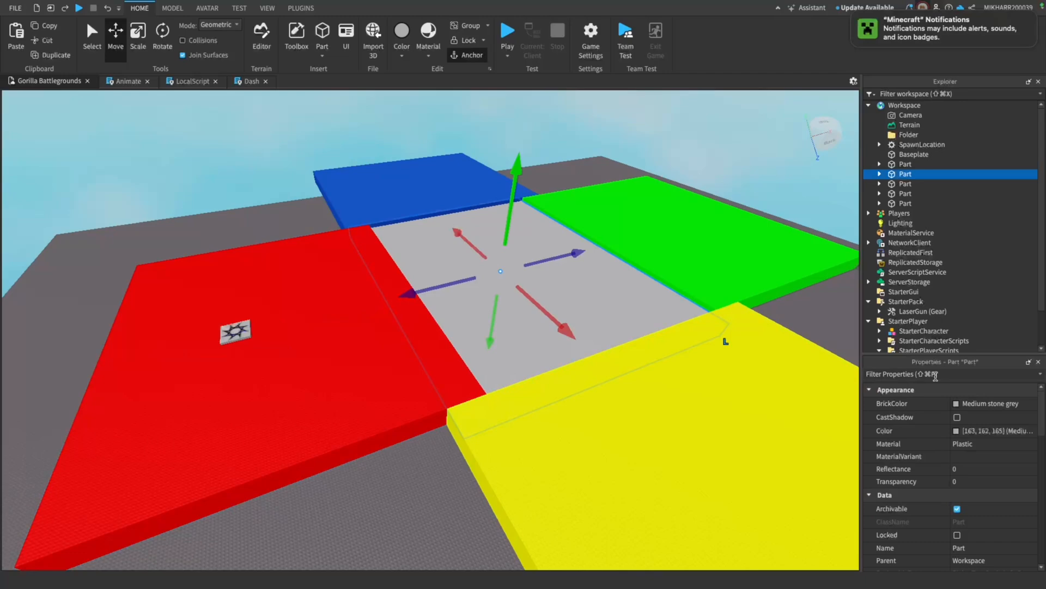
click(960, 403)
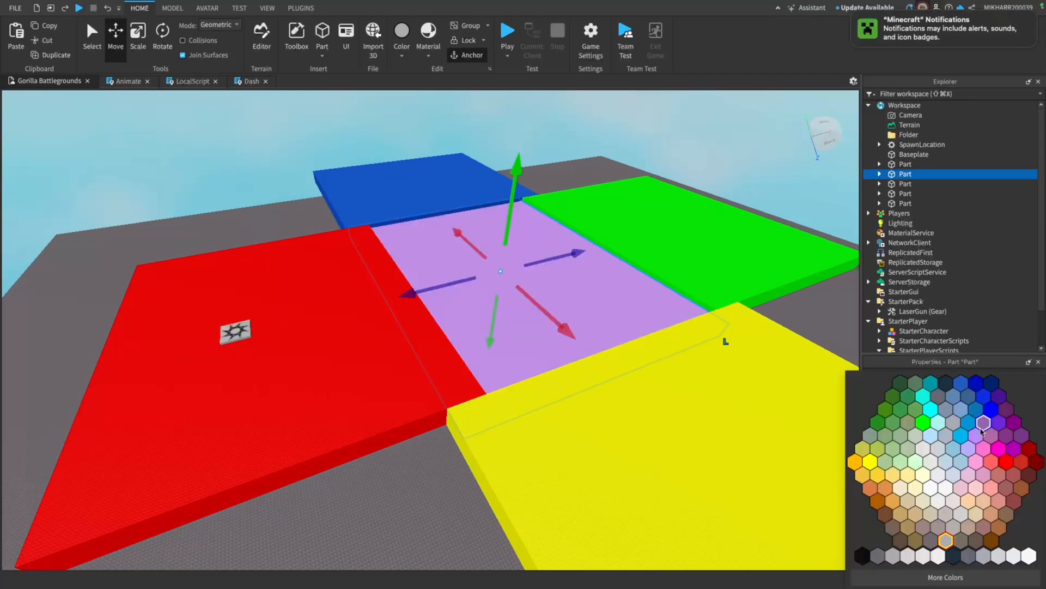
click(1014, 449)
right_drag(600, 169, 600, 169)
key(a)
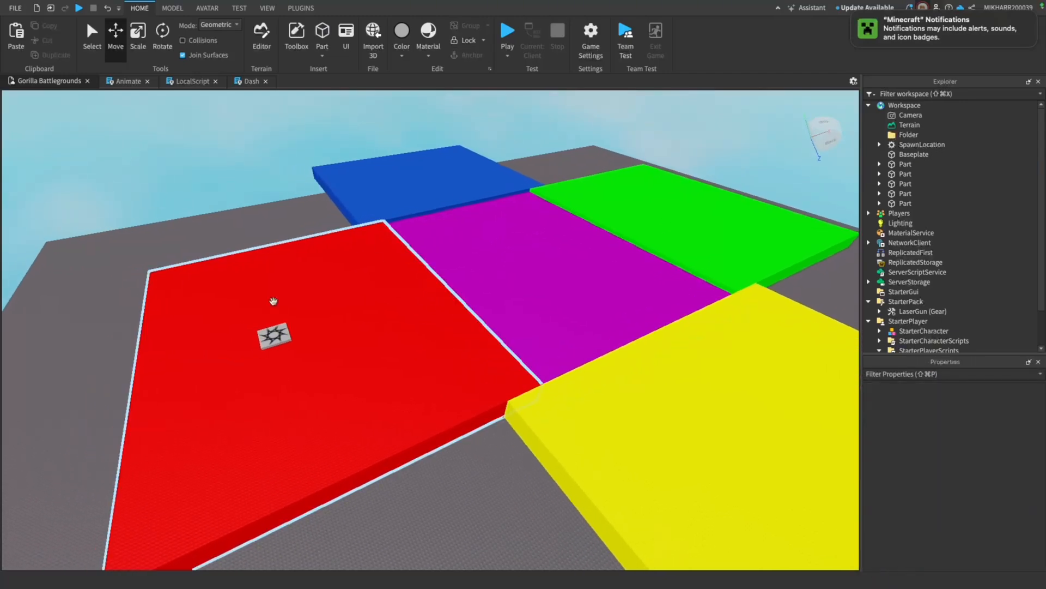
right_drag(465, 339, 465, 339)
key(w)
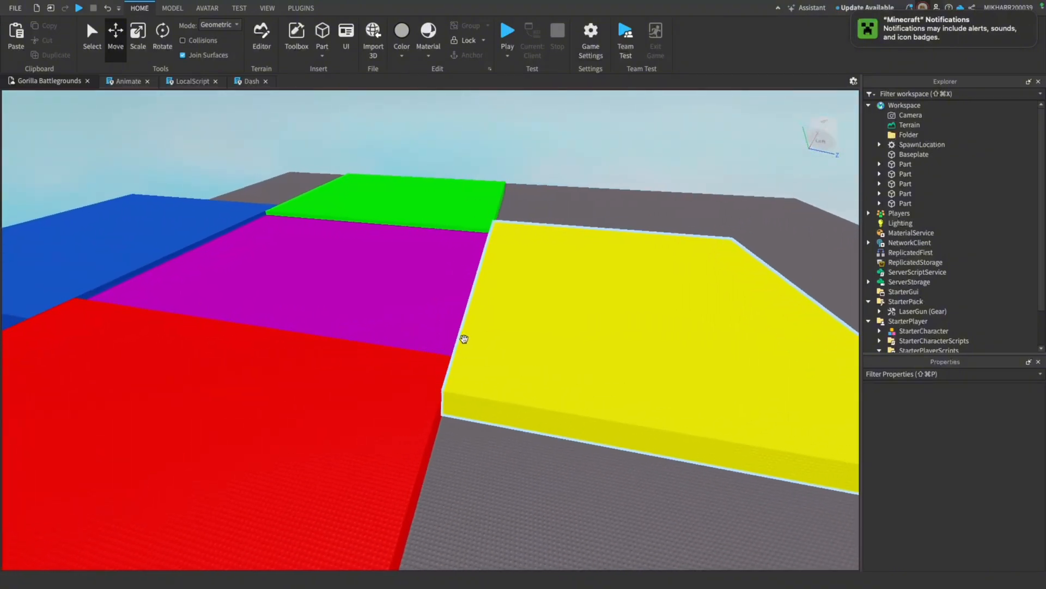
key(w)
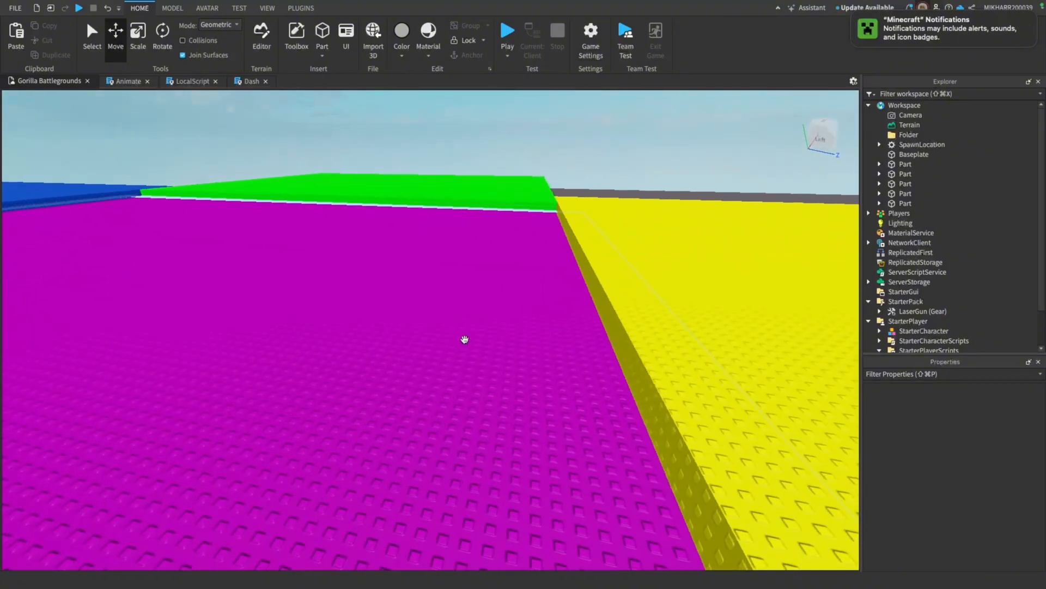
right_drag(464, 340, 464, 340)
key(s)
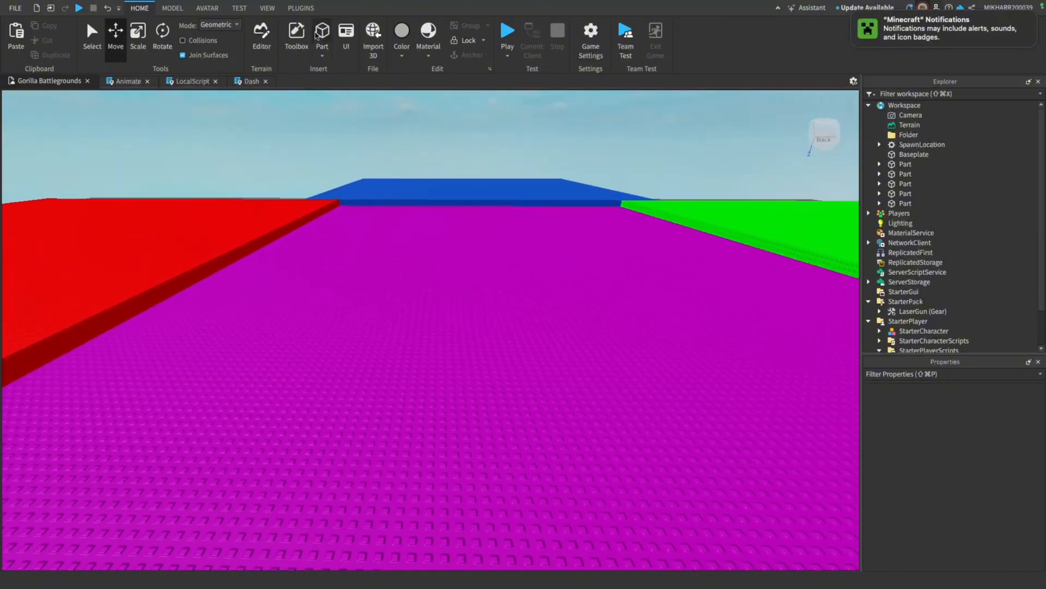
Search the Toolbox models for CLASSIC CASTLE
click(295, 38)
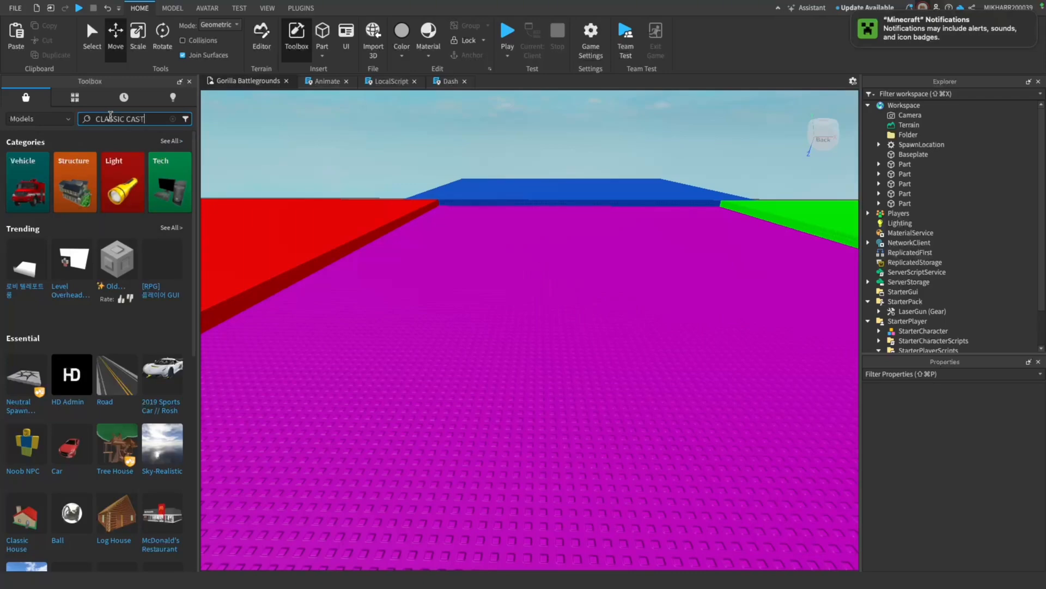
text(LE)
key(Return)
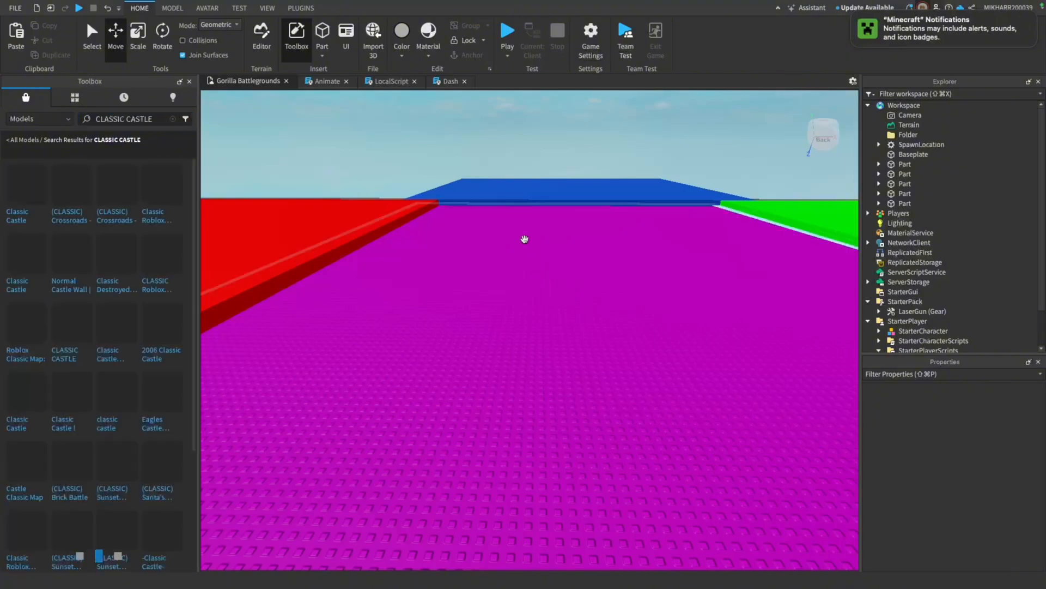
Insert the red-roofed (CLASSIC) Crossroads tower from the search results and position it on the magenta centre platform
right_drag(493, 118, 493, 116)
key(w)
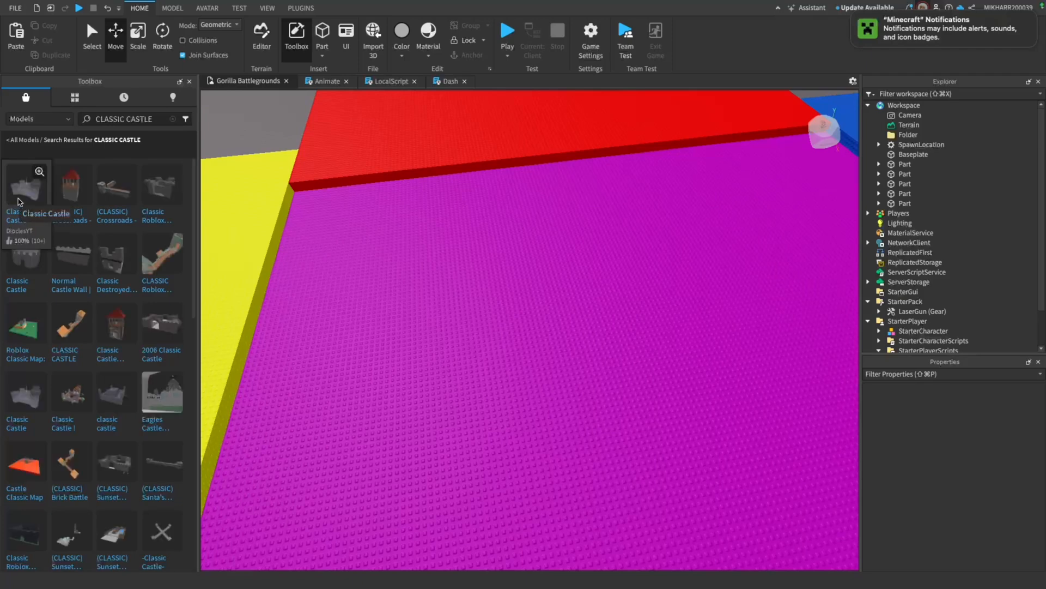
click(74, 189)
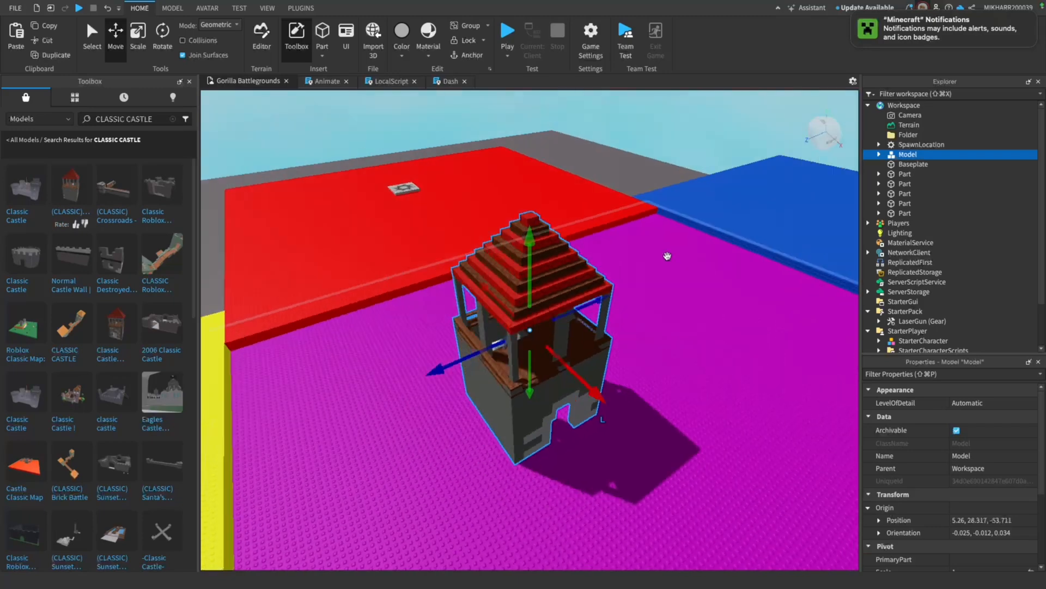
drag(591, 381, 578, 362)
Group the five coloured platforms and the tower into one model named Map
click(701, 134)
key(s)
key(a)
key(s)
key(a)
right_drag(700, 134, 700, 138)
key(s)
key(a)
key(w)
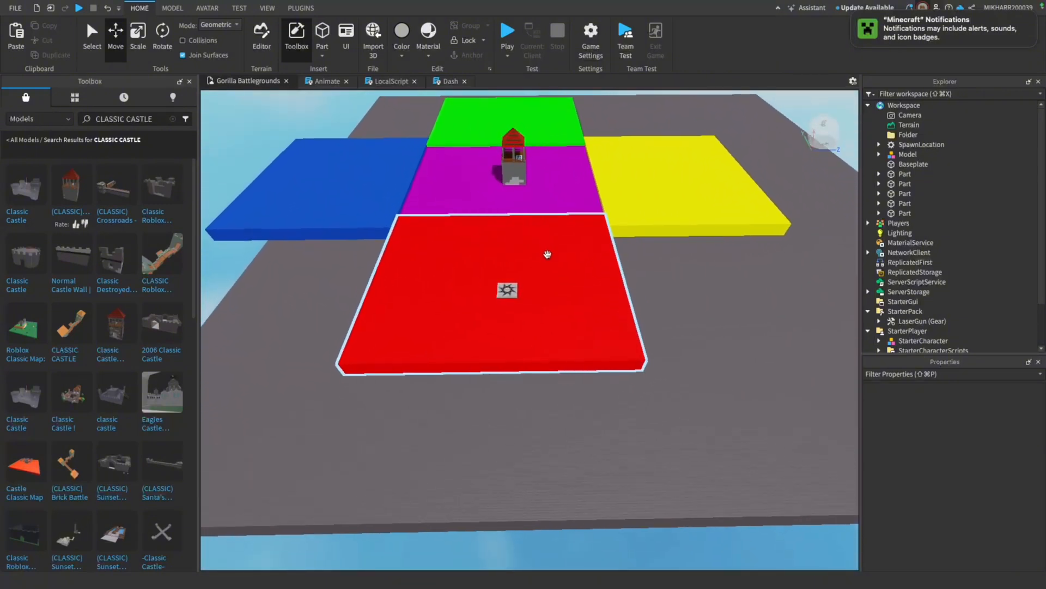
key(s)
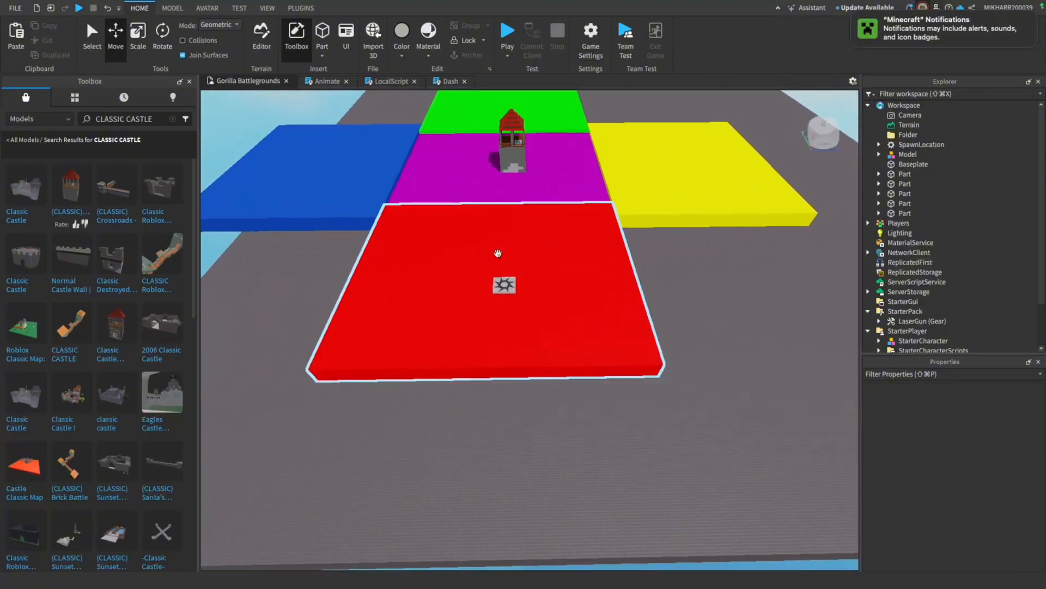
click(892, 174)
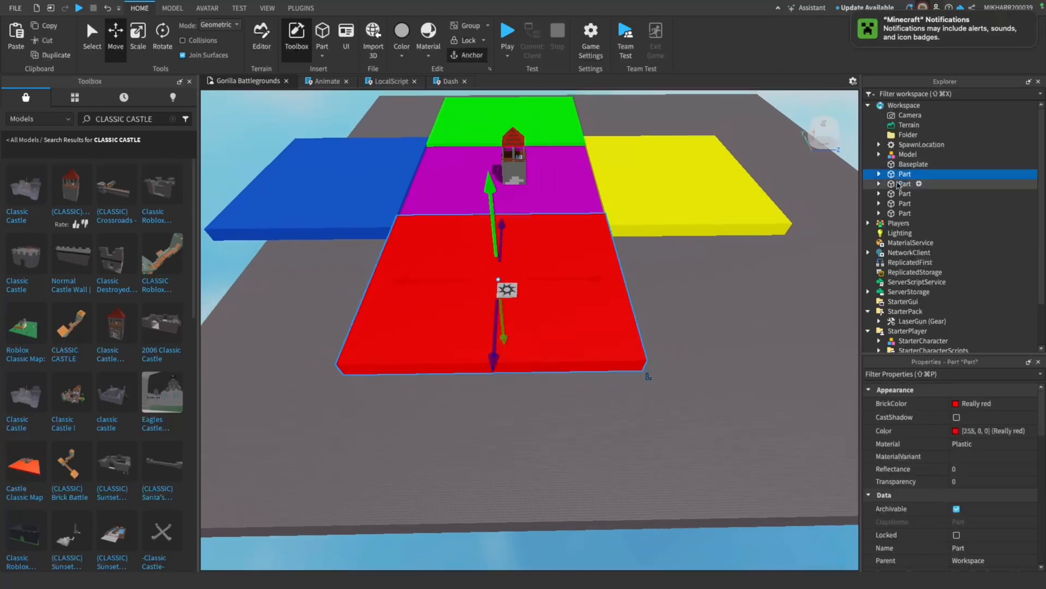
shift+click(897, 213)
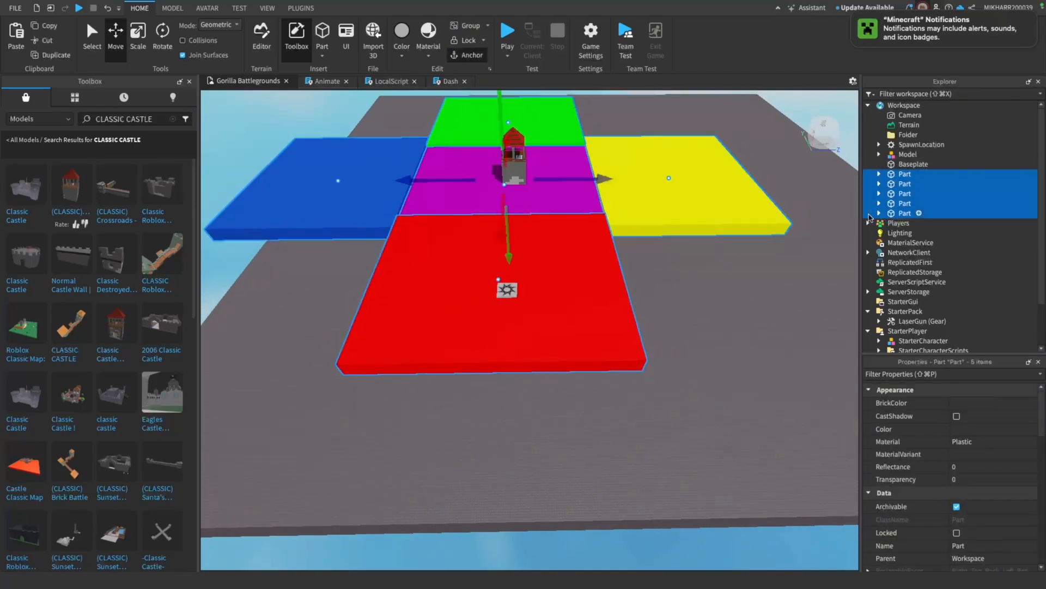
shift+click(521, 158)
right_click(928, 180)
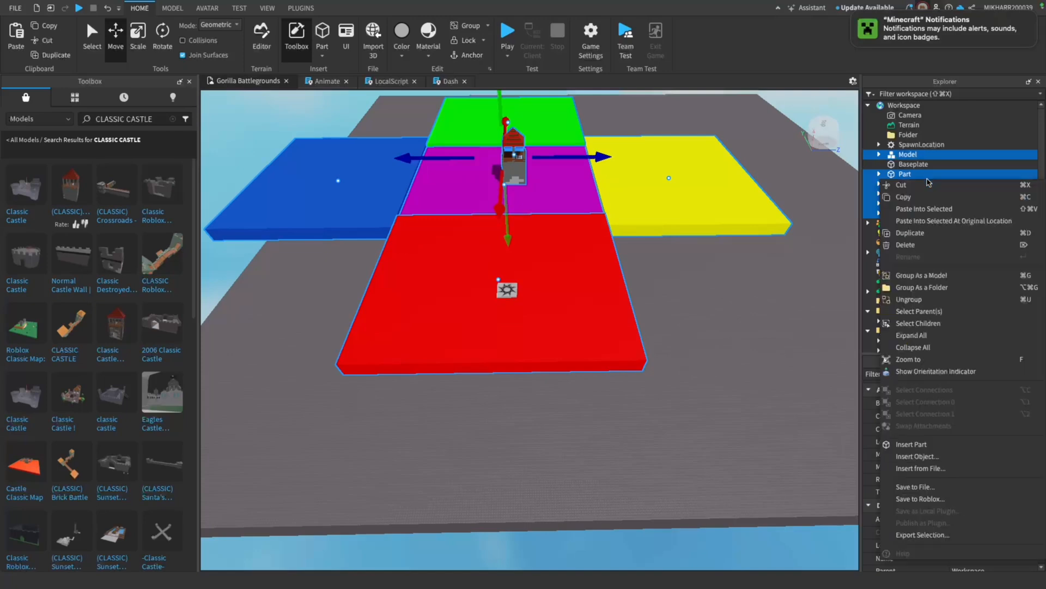
click(468, 32)
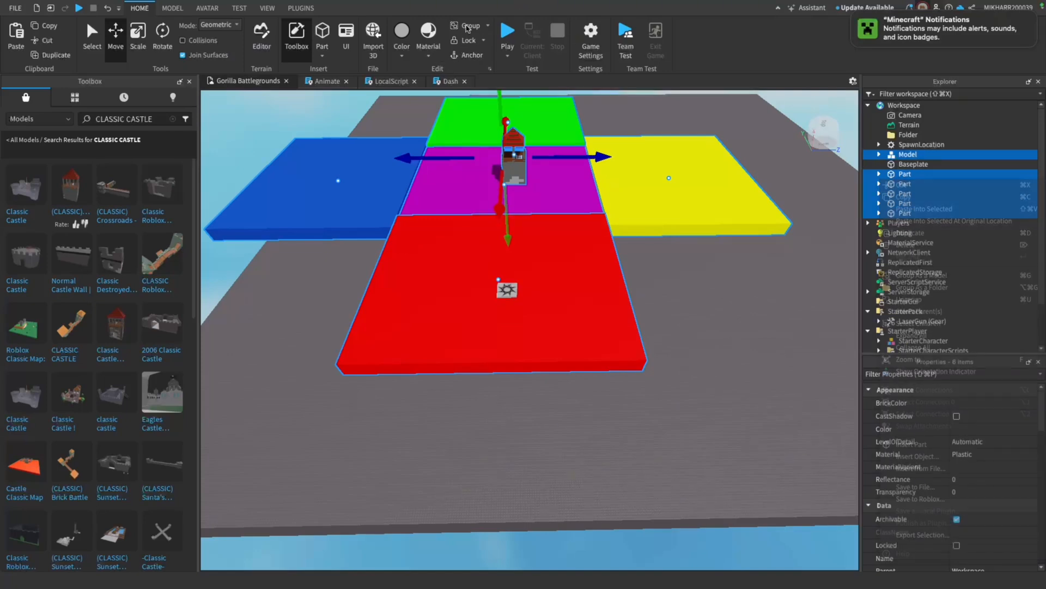
click(472, 30)
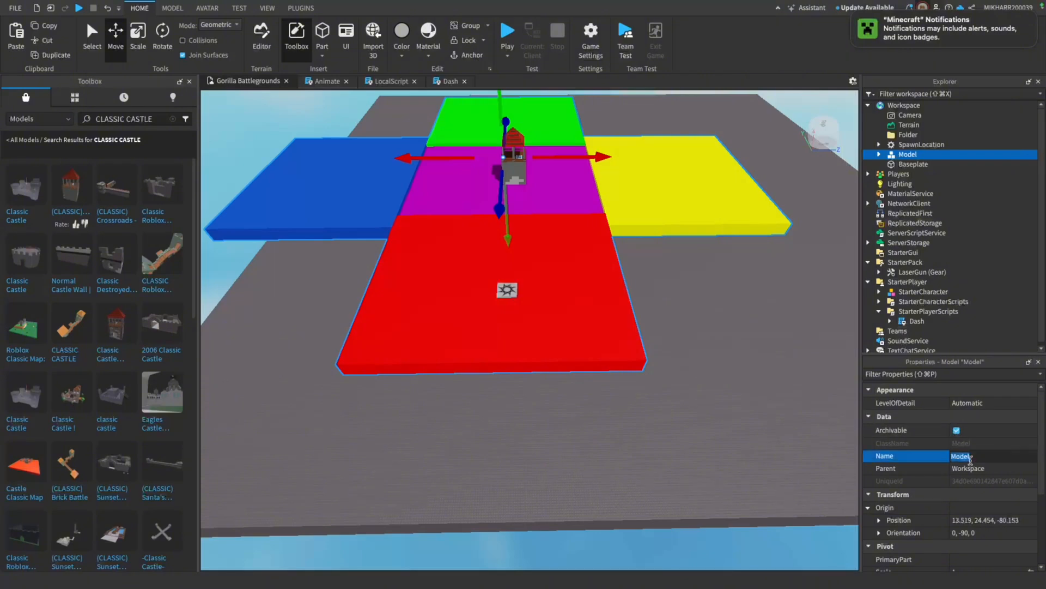
Delete the Baseplate from the workspace
click(905, 163)
key(Delete)
click(604, 314)
Duplicate the spawn pad and place the two pads at opposite corners of the red platform
scroll(604, 313, up, 3)
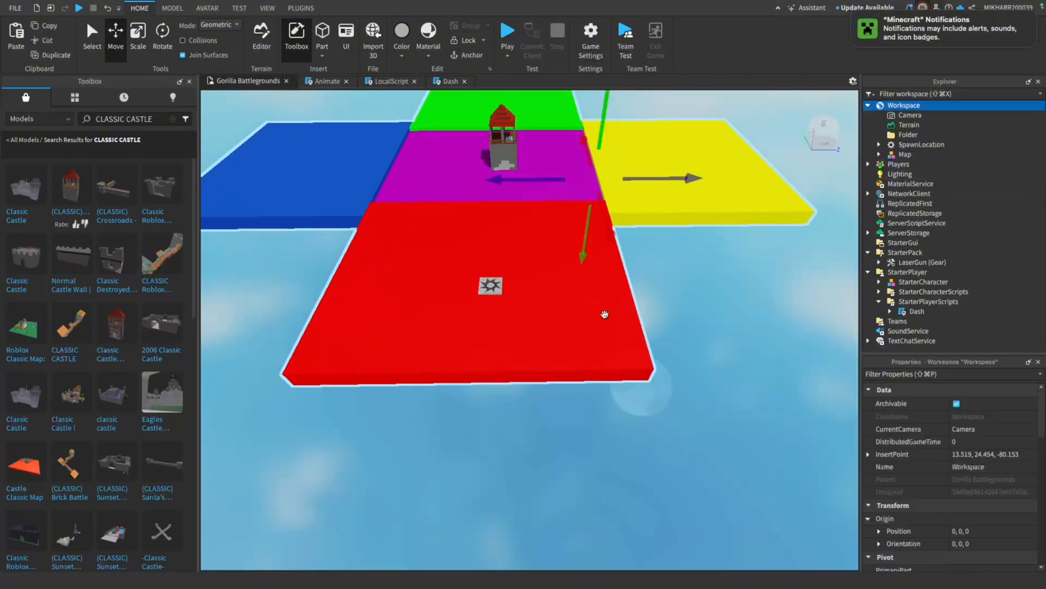
click(671, 293)
scroll(540, 272, up, 4)
drag(466, 280, 350, 178)
click(51, 60)
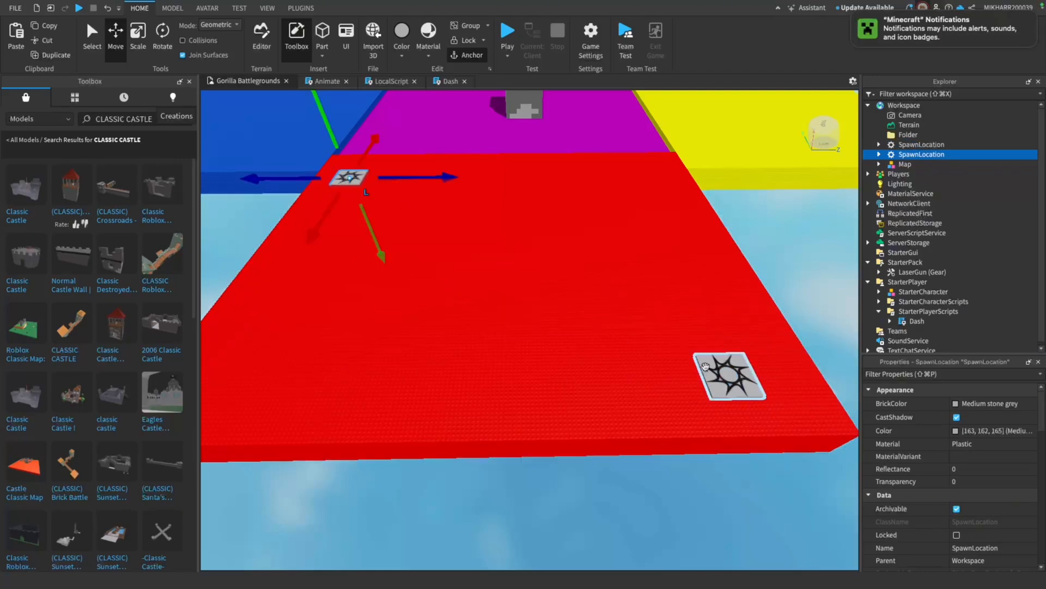
Duplicate both spawn pads of the red platform and place the copies at opposite corners of the yellow platform
shift+click(726, 375)
click(63, 56)
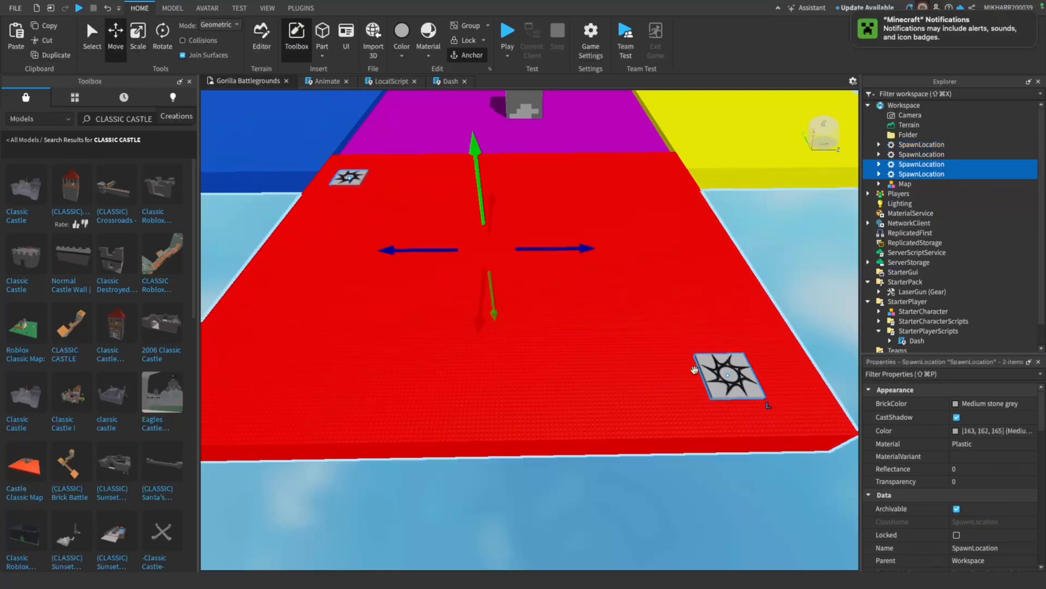
drag(703, 370, 832, 368)
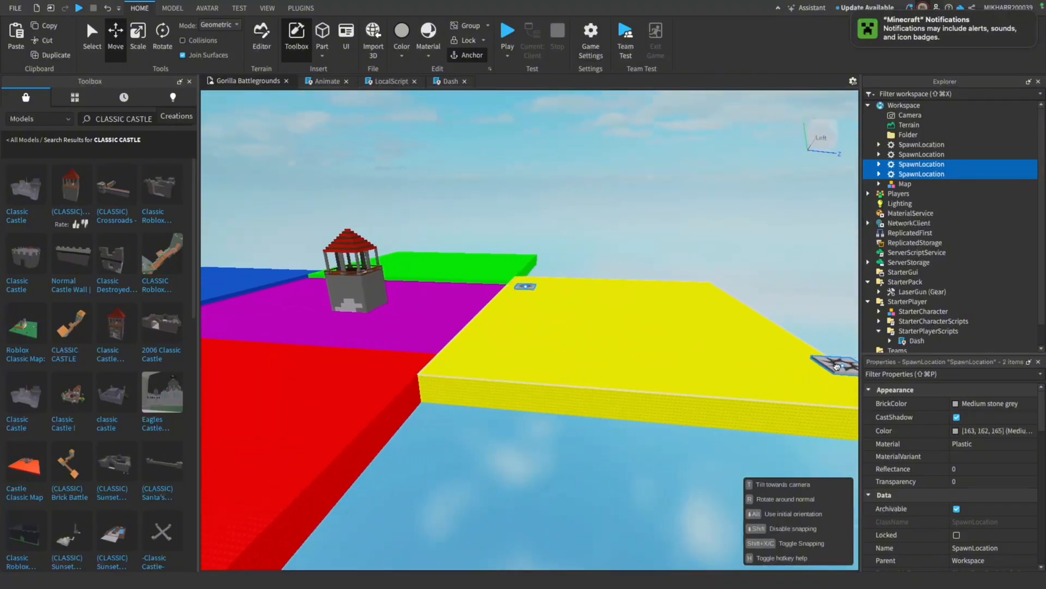
drag(822, 357, 810, 379)
click(799, 271)
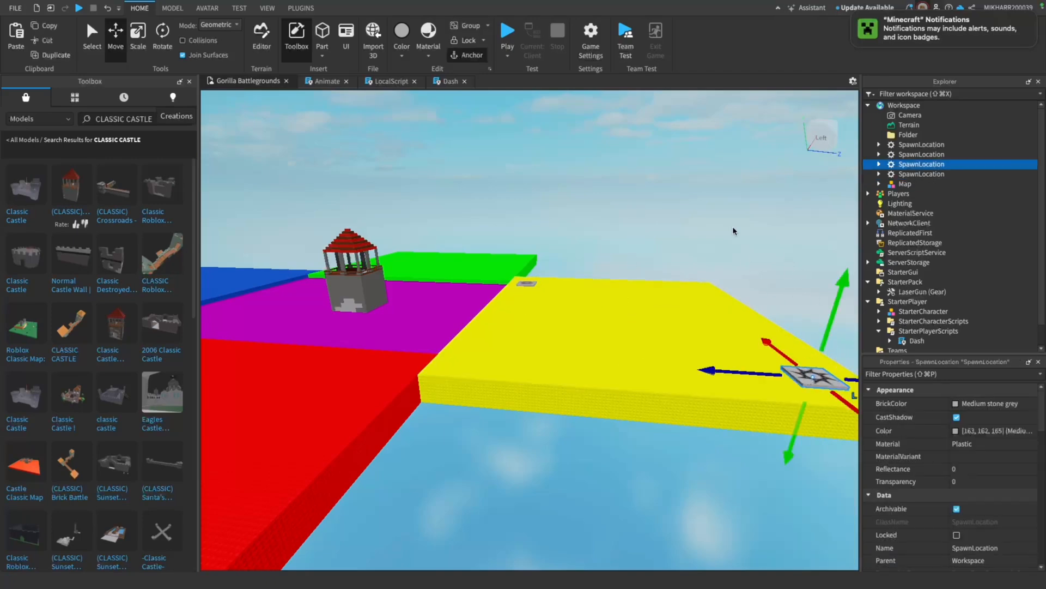
Duplicate the two spawn pads on the yellow platform and move the copies over to the green platform
click(727, 210)
key(s)
right_drag(724, 203, 724, 202)
scroll(725, 203, down, 5)
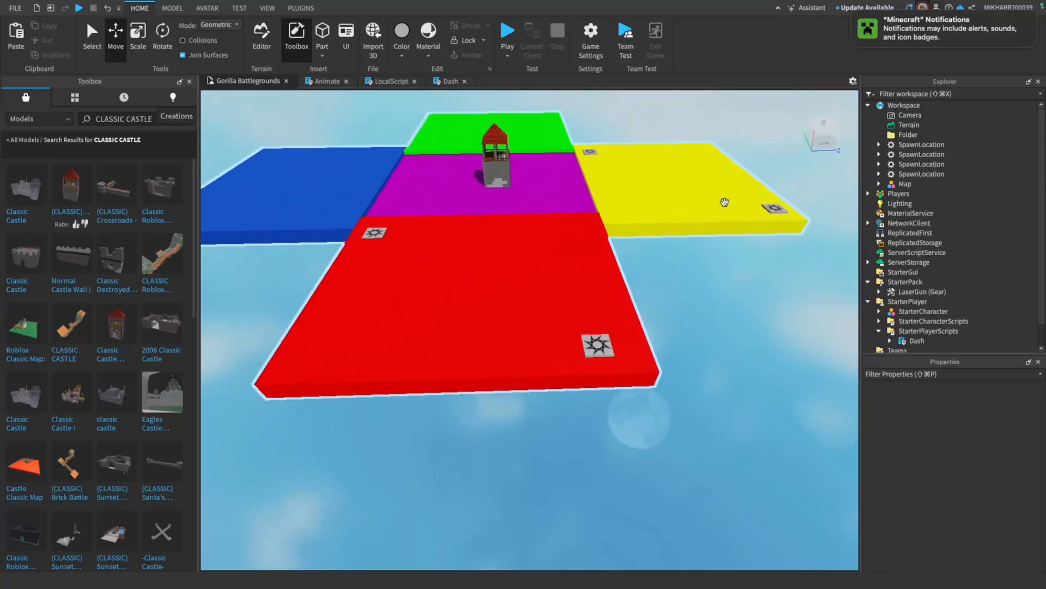
click(777, 212)
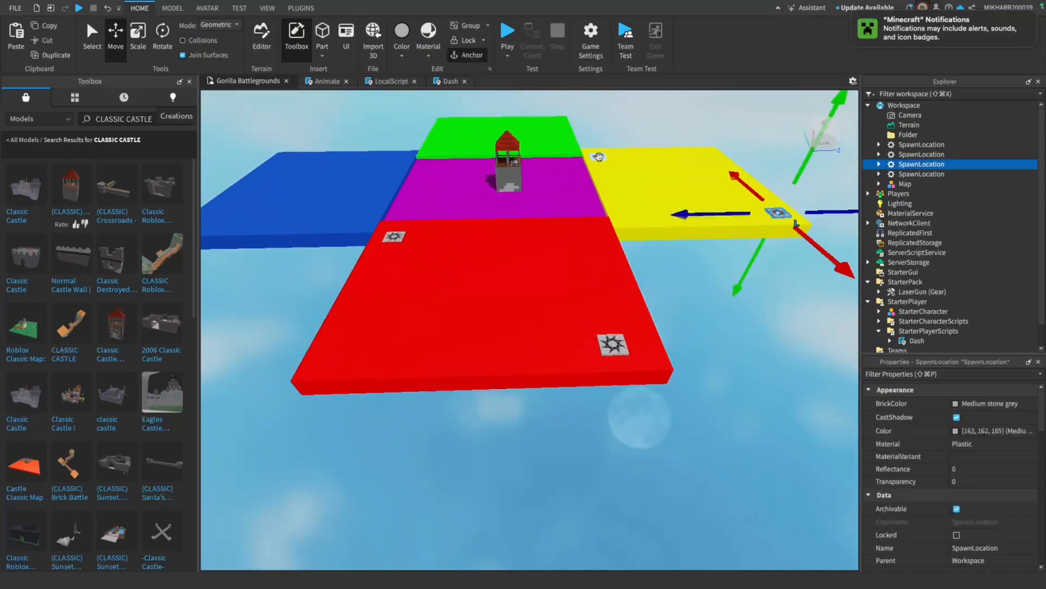
shift+click(599, 157)
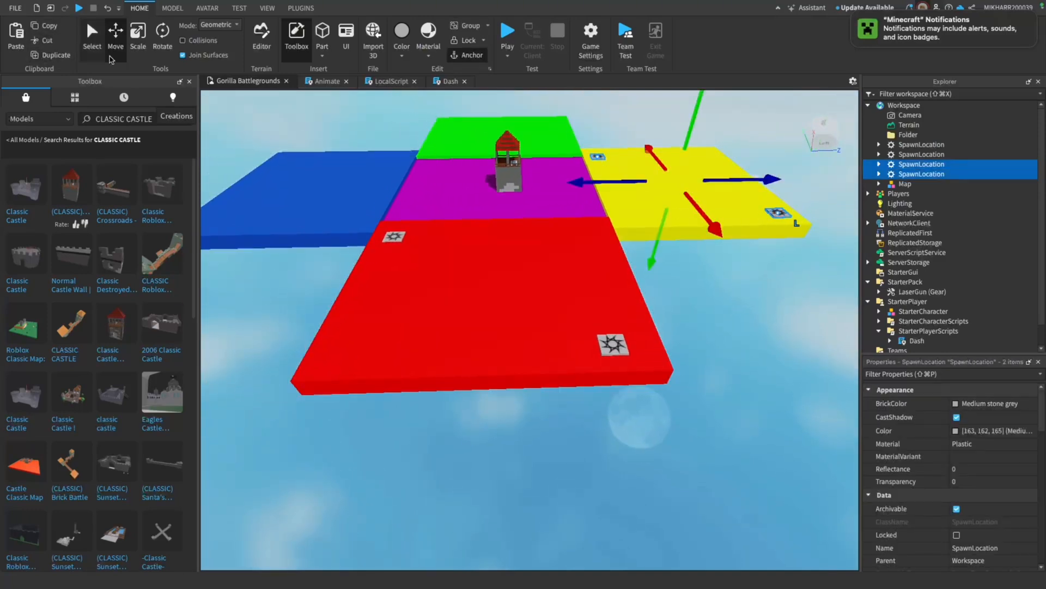
click(56, 55)
drag(778, 212, 651, 169)
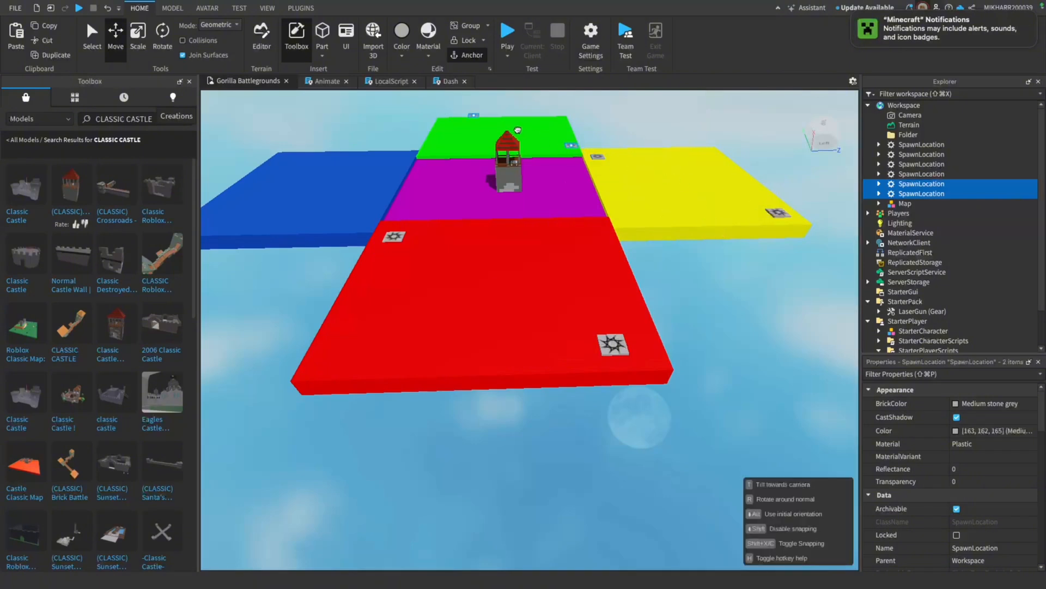
drag(403, 123, 403, 123)
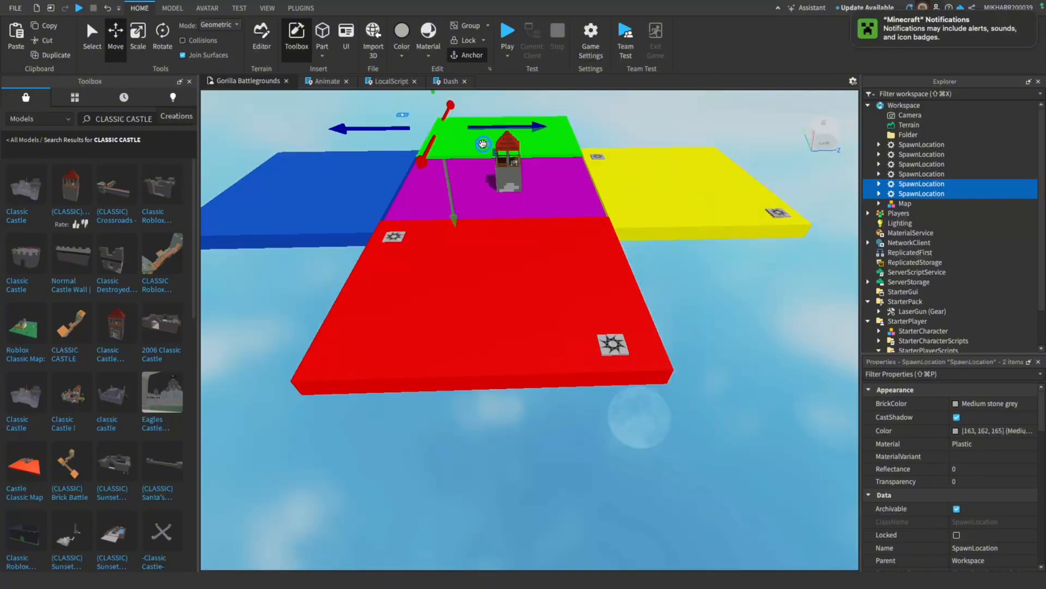
mouse_move(480, 144)
mouse_down()
mouse_move(441, 146)
mouse_move(468, 137)
mouse_up()
Position the two copied spawn pads at opposite corners of the green platform
key(w)
right_drag(617, 174, 528, 242)
click(528, 242)
drag(499, 289, 724, 314)
drag(603, 388, 433, 347)
Duplicate the two spawn pads on the green platform and move the copies toward the blue platform
shift+click(712, 313)
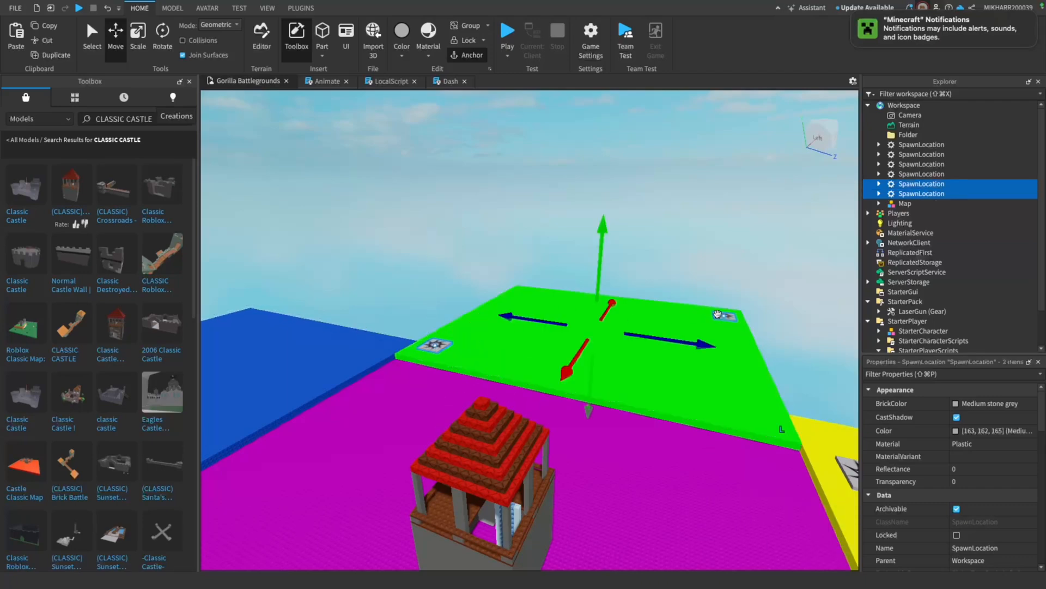
click(52, 58)
shift+drag(429, 345, 225, 356)
shift+drag(447, 343, 249, 338)
key(a)
click(494, 187)
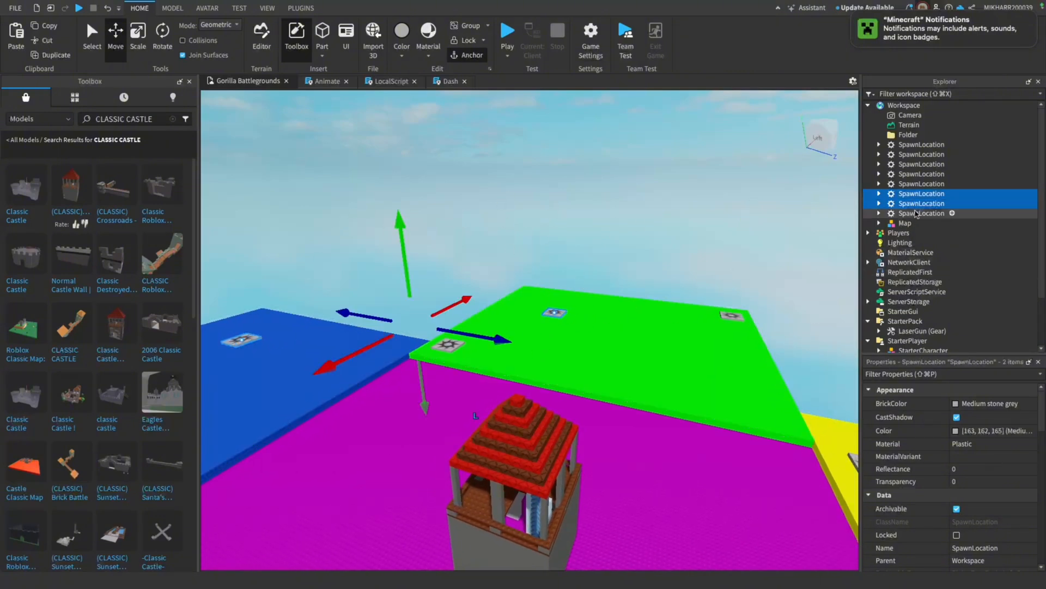
Place the two newest spawn pads individually at opposite corners of the blue platform
click(910, 213)
click(914, 195)
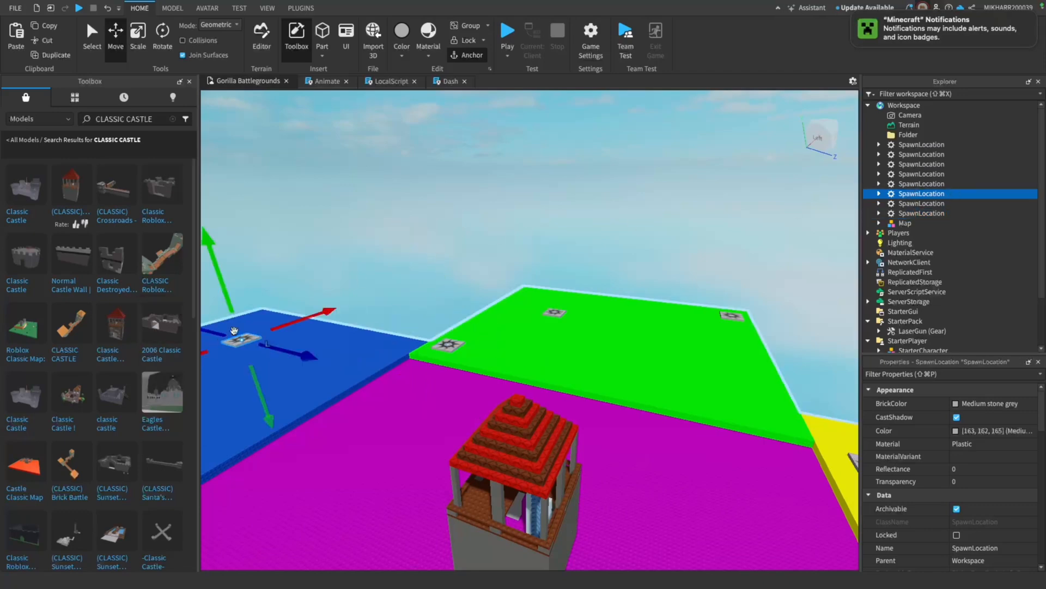
key(f)
drag(708, 351, 539, 381)
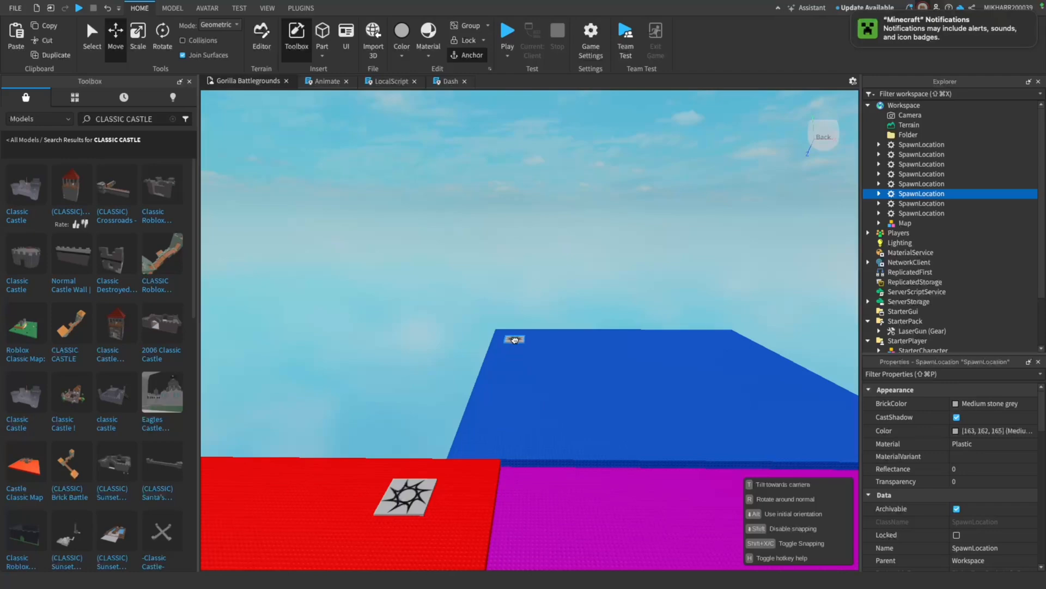
drag(514, 340, 515, 340)
right_drag(514, 340, 538, 339)
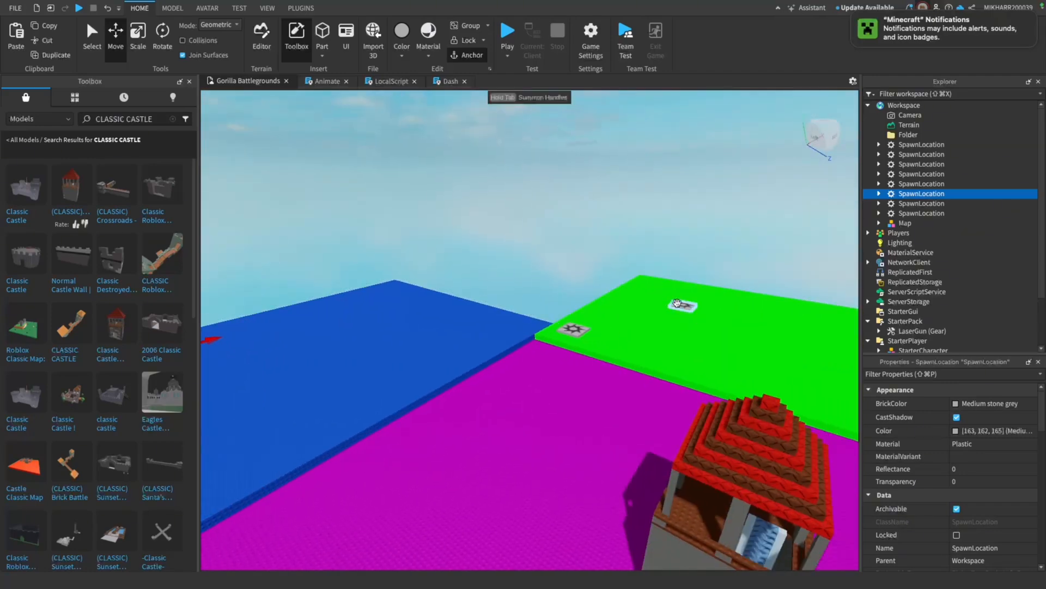
drag(676, 303, 475, 308)
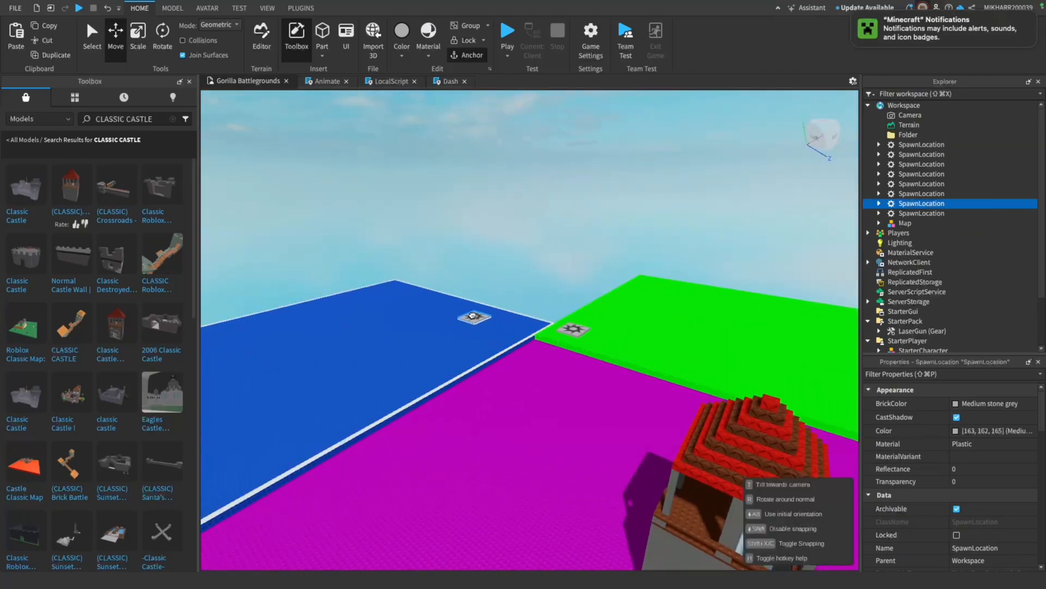
drag(394, 286, 391, 289)
Fine-tune the position of the red platform's spawn pad at the corner nearest the blue and magenta platforms
click(484, 216)
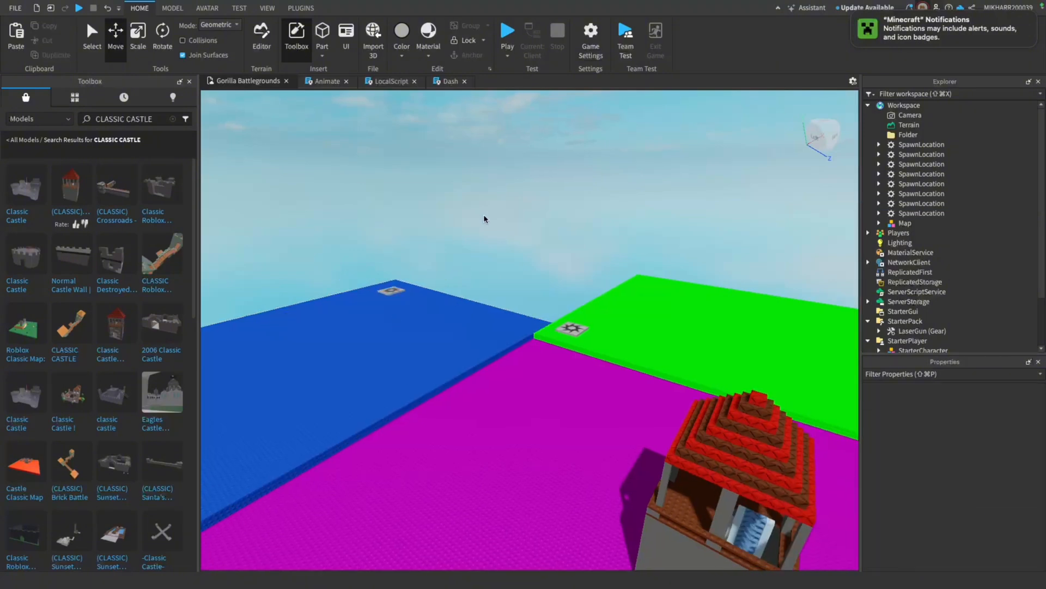
scroll(484, 215, down, 5)
right_drag(484, 215, 484, 215)
scroll(484, 215, down, 10)
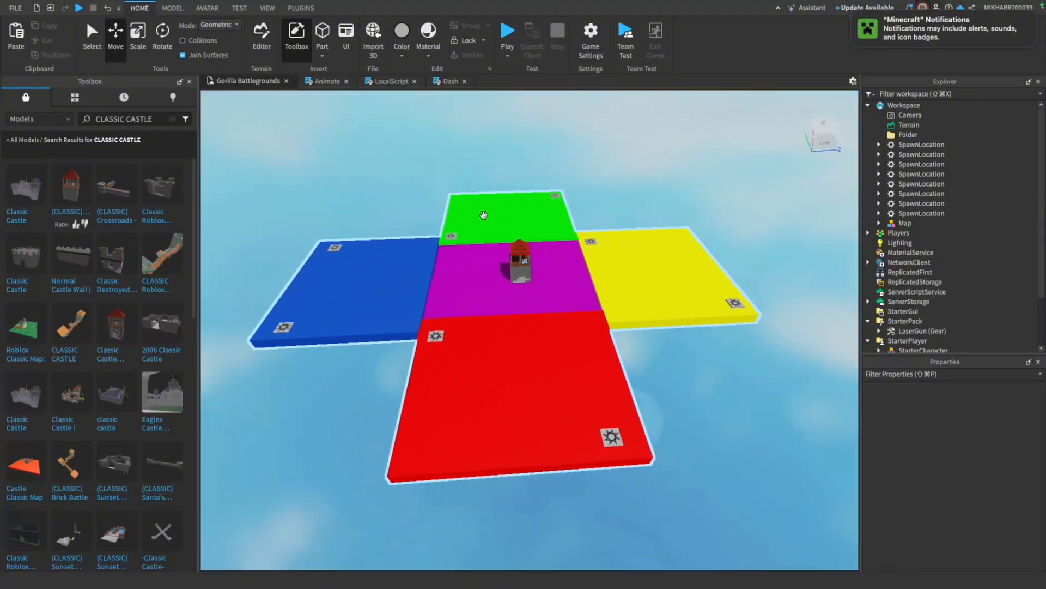
scroll(484, 215, up, 4)
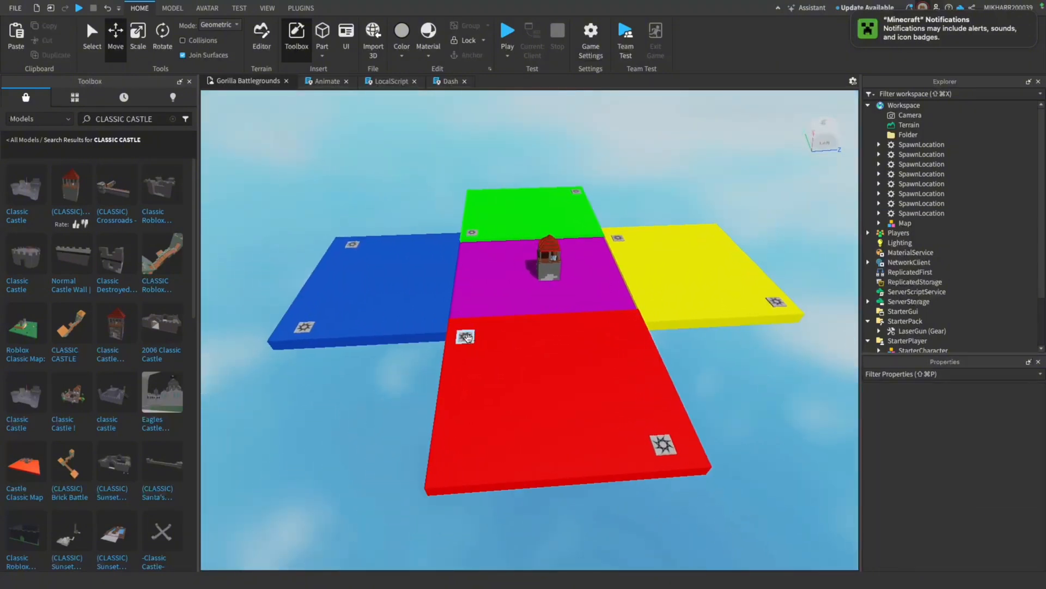
drag(471, 338, 466, 397)
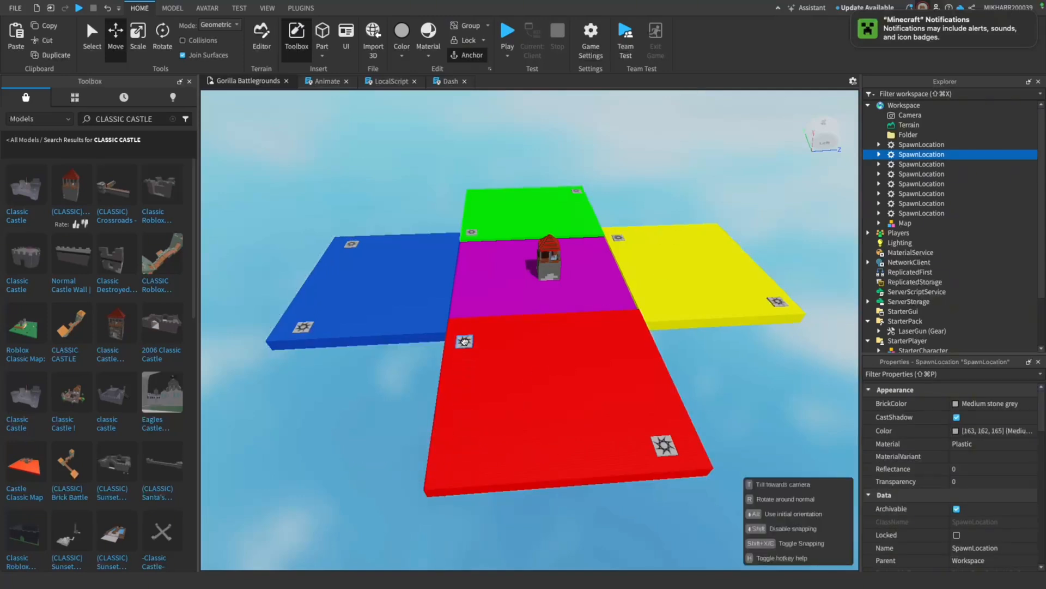
drag(462, 336, 462, 334)
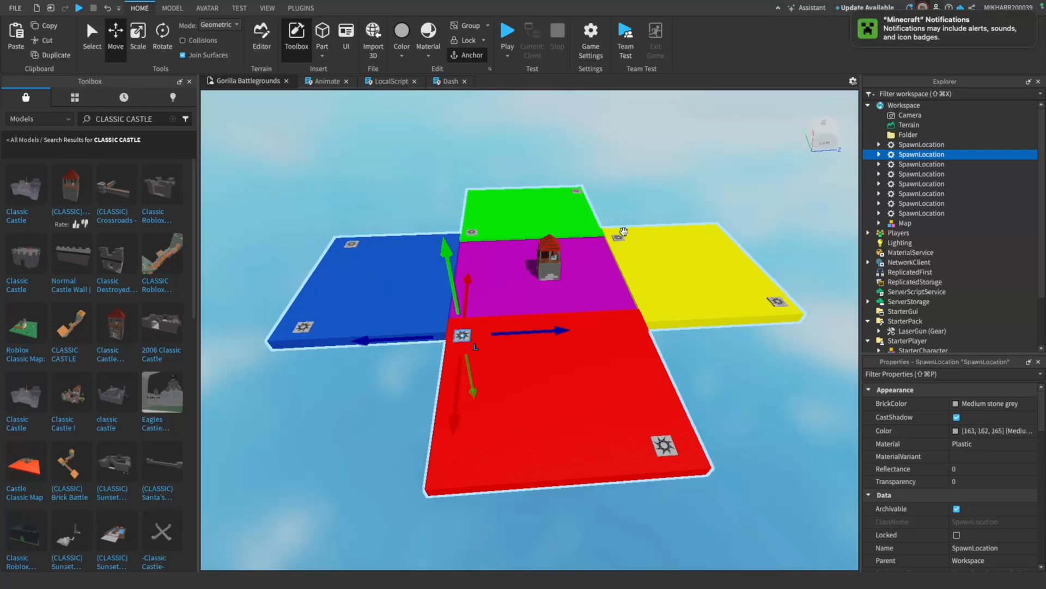
Move the blue platform's front spawn pad to the corner nearest the red and magenta platforms, and fine-tune the yellow platform's inner corner pad
drag(303, 327, 378, 316)
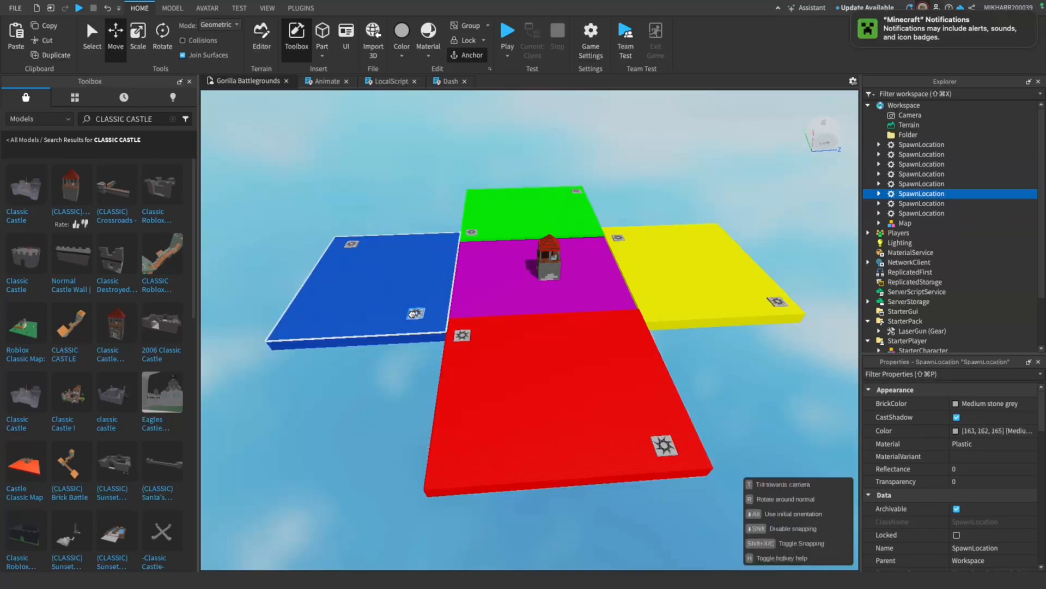
drag(415, 314, 418, 313)
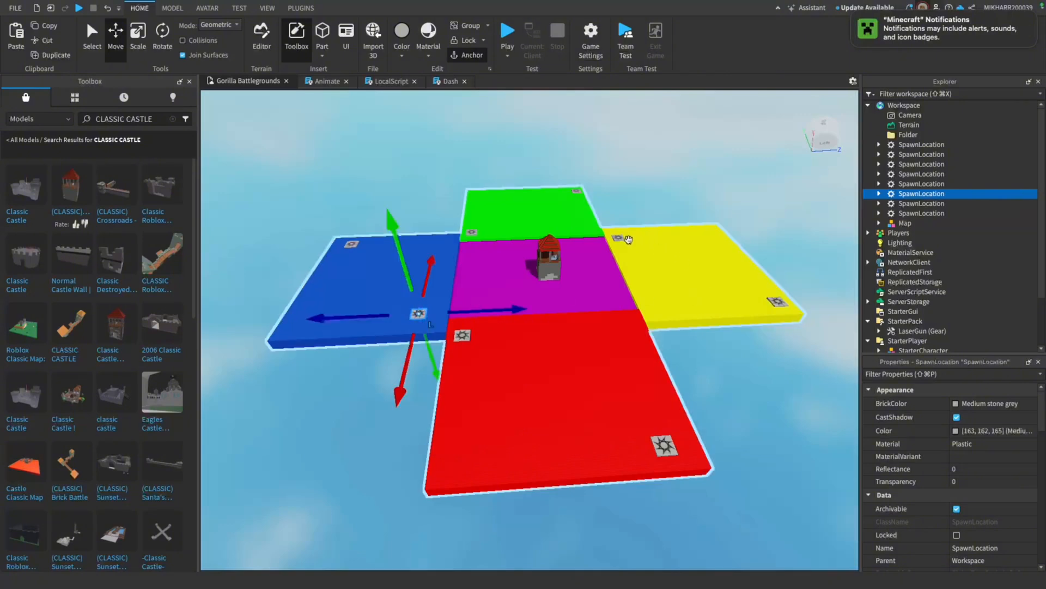
drag(628, 240, 629, 260)
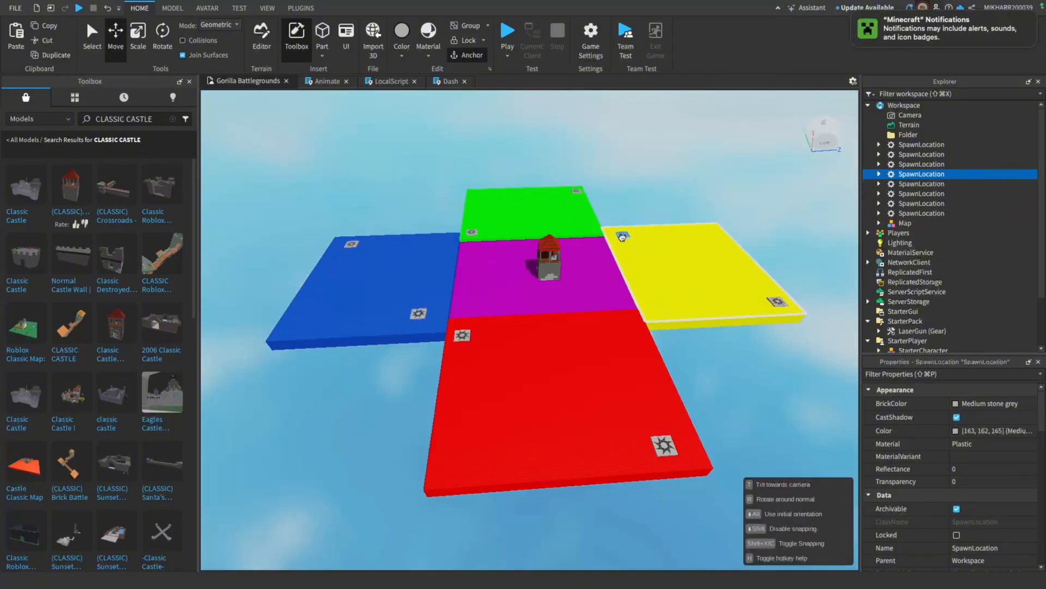
drag(622, 237, 623, 235)
Reposition the green platform's two spawn pads at opposite corners, one nearest the yellow platform and one at the outer corner on the blue side
drag(576, 190, 587, 227)
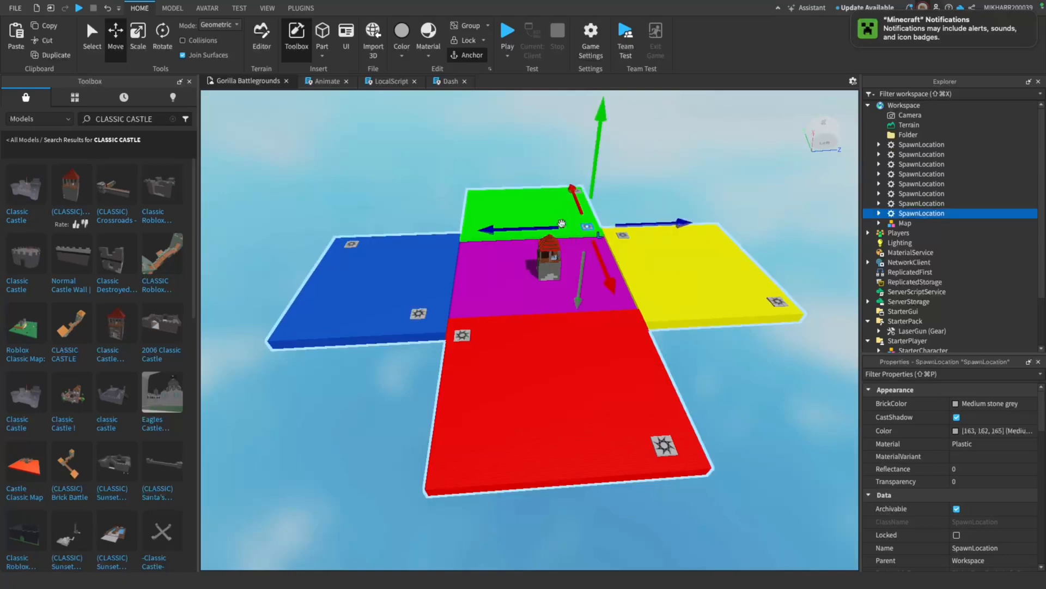
click(580, 182)
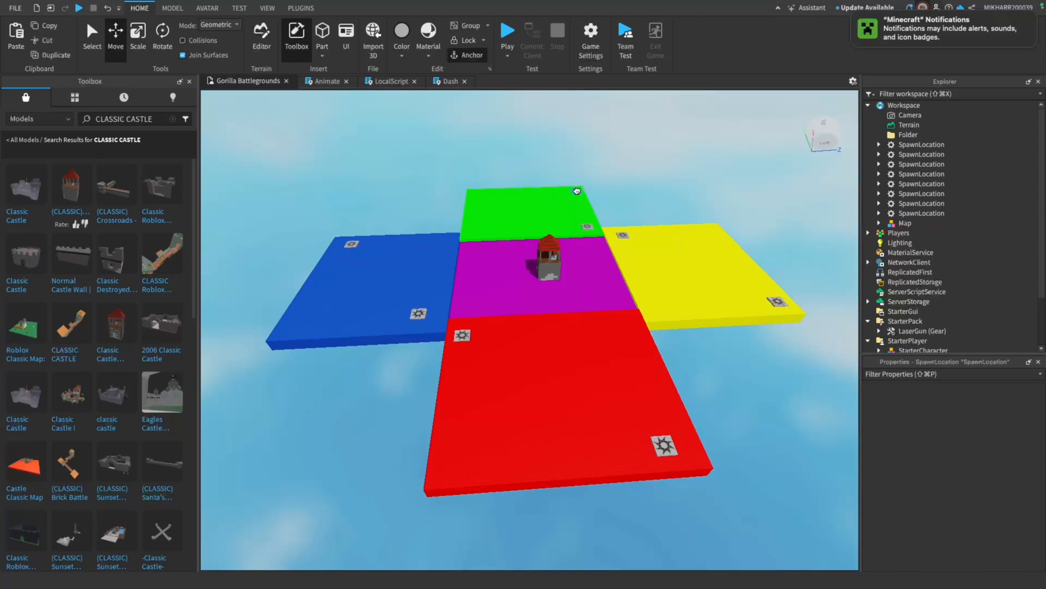
drag(577, 191, 478, 194)
click(639, 121)
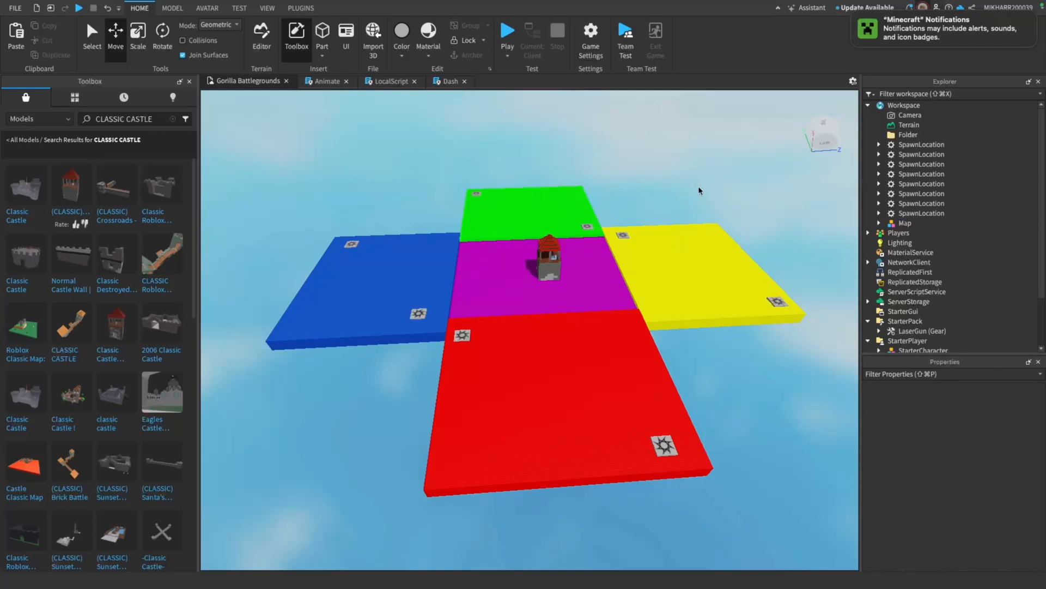
right_drag(719, 209, 719, 210)
scroll(718, 213, down, 5)
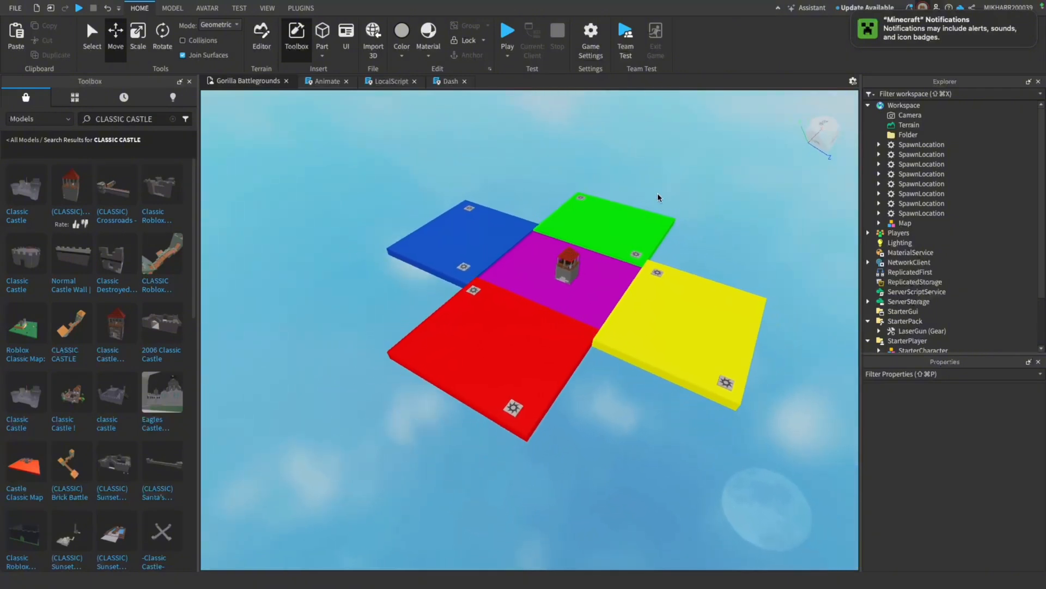
drag(355, 158, 770, 450)
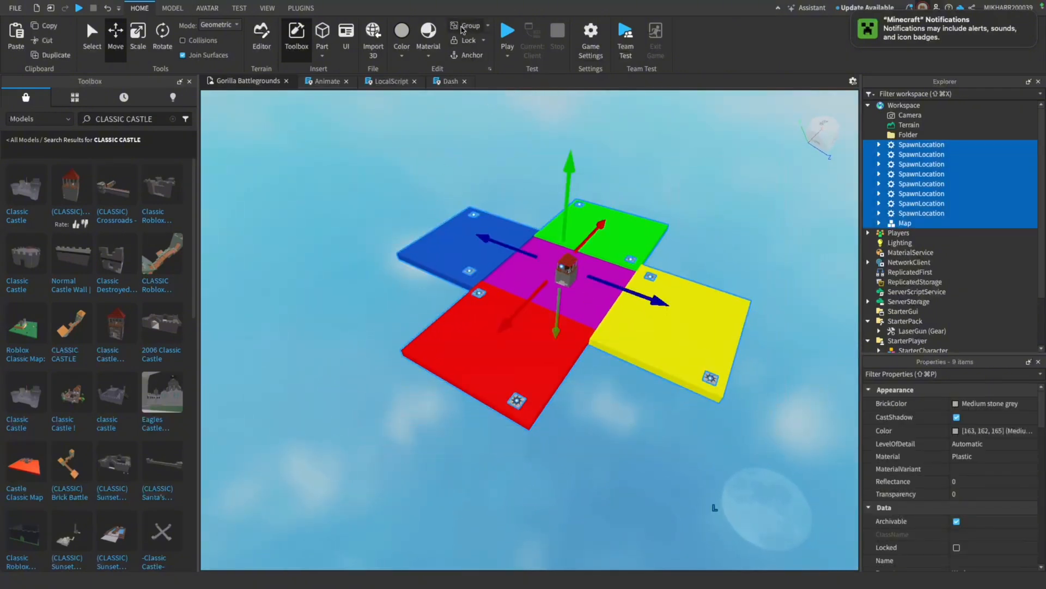
click(767, 152)
right_drag(504, 224, 504, 225)
Start the playtest, restart it once, and run the character from the blue platform onto the magenta platform
click(506, 33)
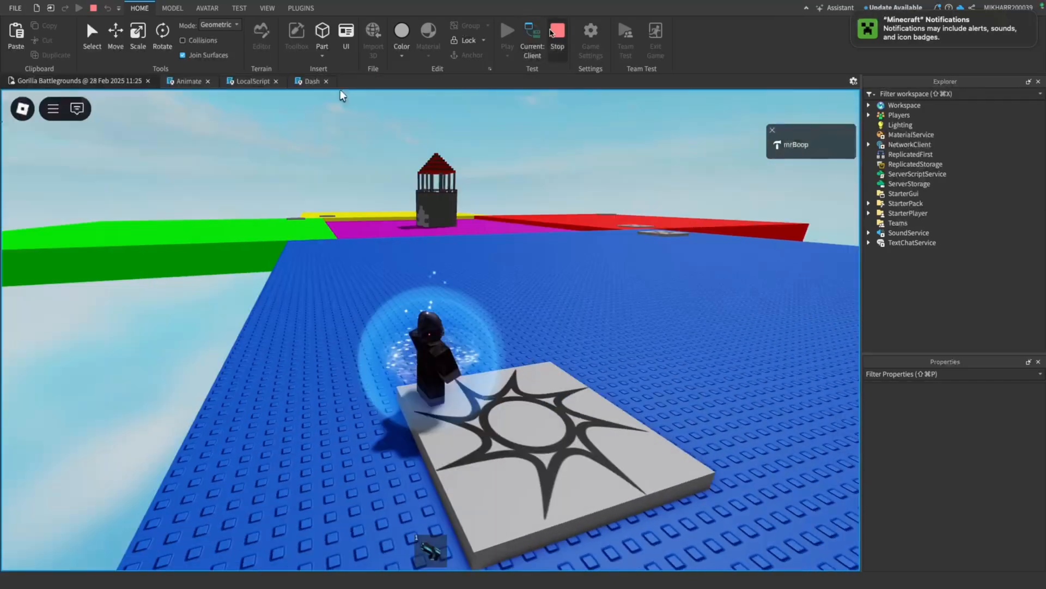
click(558, 32)
click(507, 33)
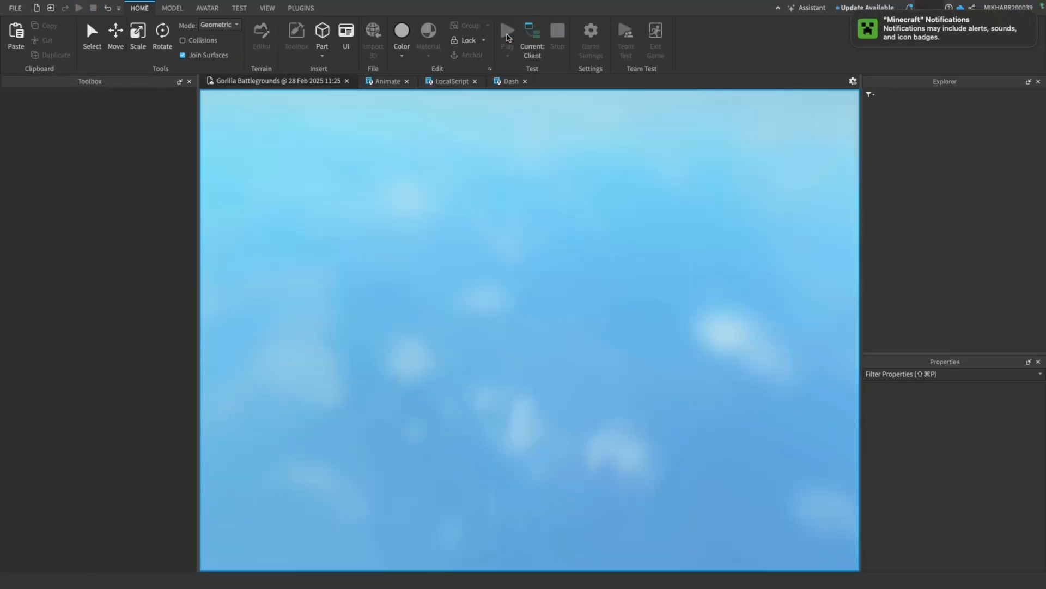
key(w)
scroll(537, 182, down, 2)
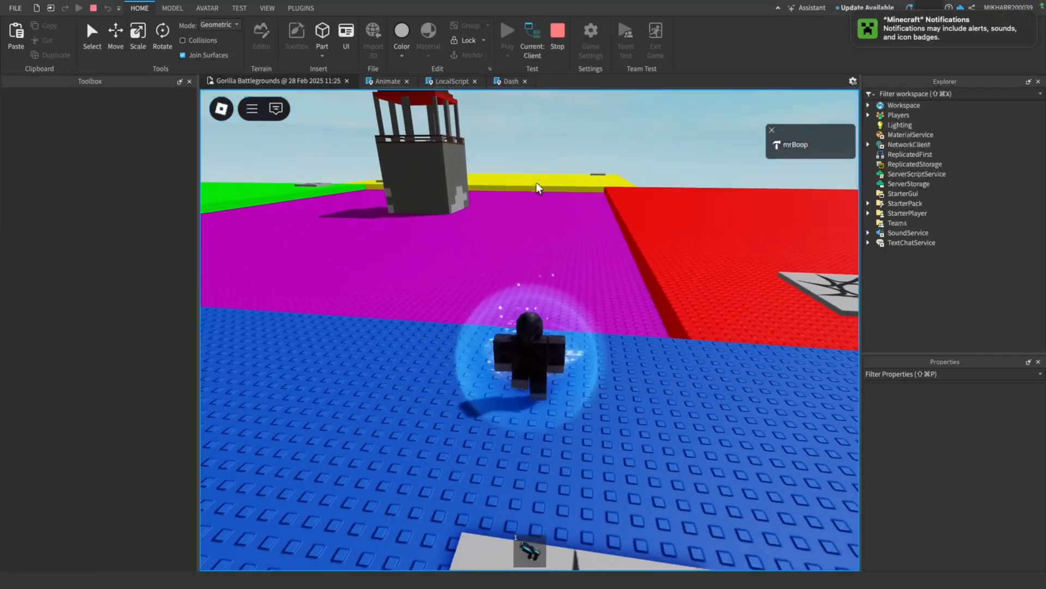
right_drag(536, 182, 338, 183)
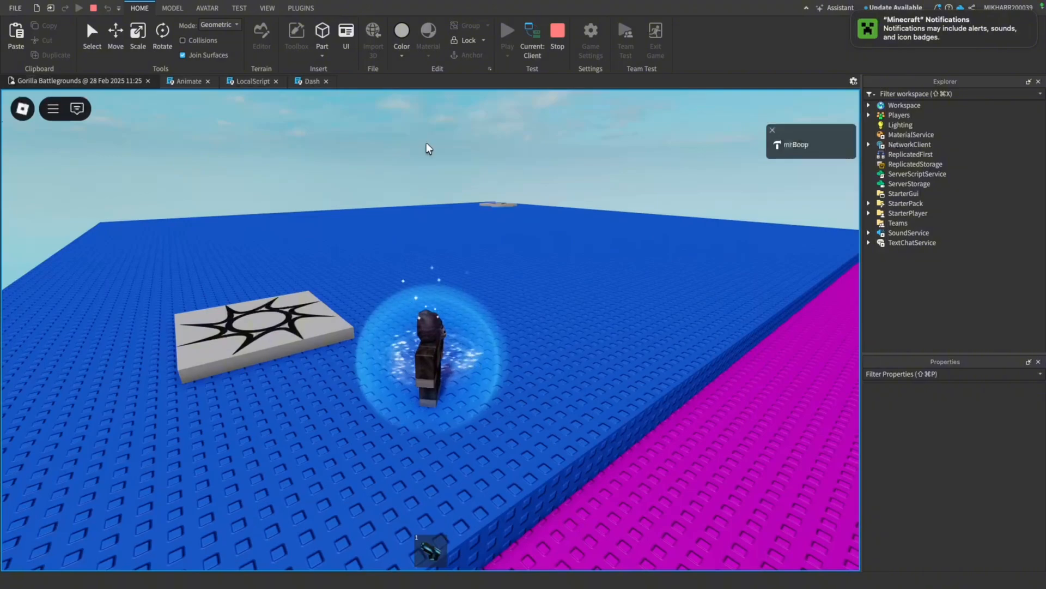
right_drag(427, 142, 536, 197)
key(w)
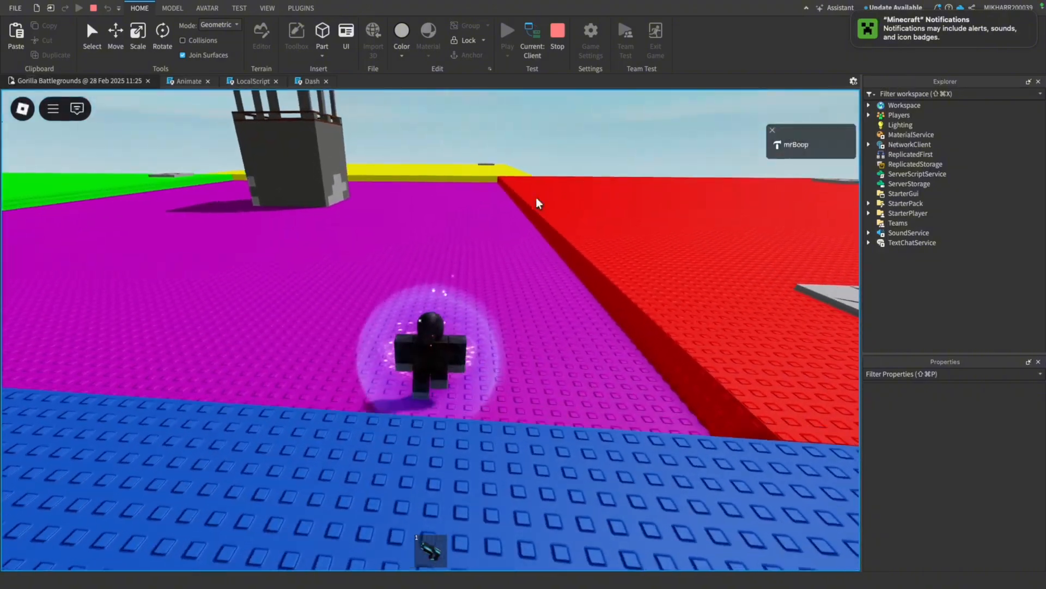
key(w)
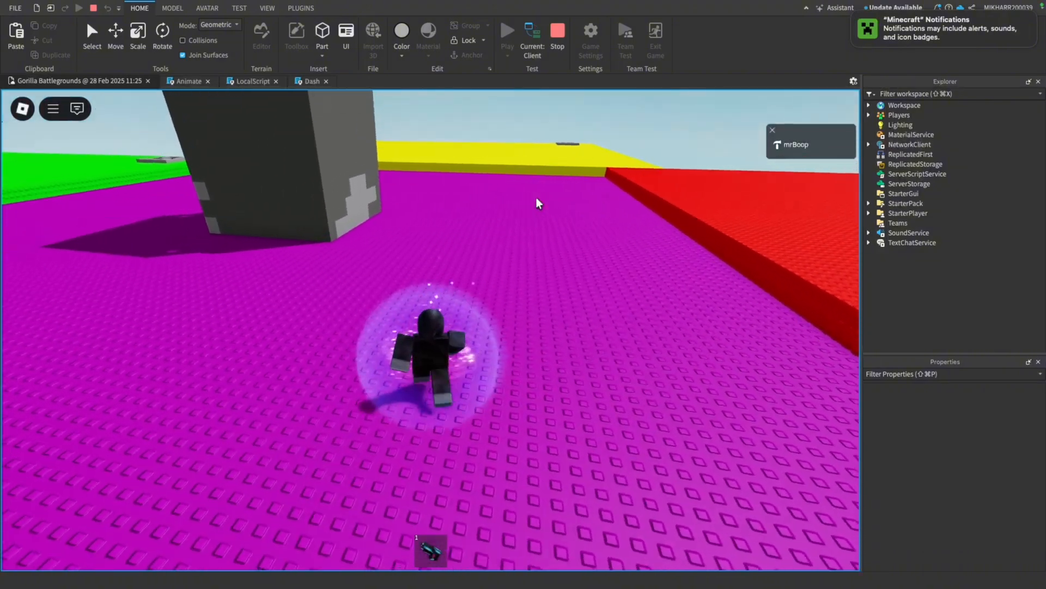
Run the character into the castle tower, climb its ladder to the top, and equip and try the laser gun
key(w)
right_drag(567, 205, 536, 197)
key(w)
key(w)
key(d)
key(w)
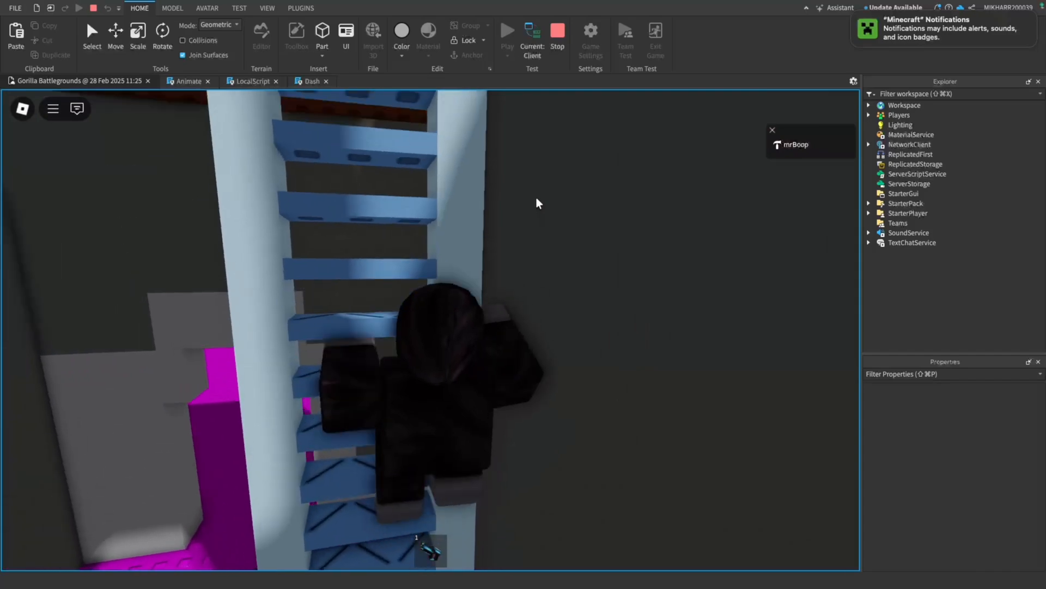
key(w)
key(1)
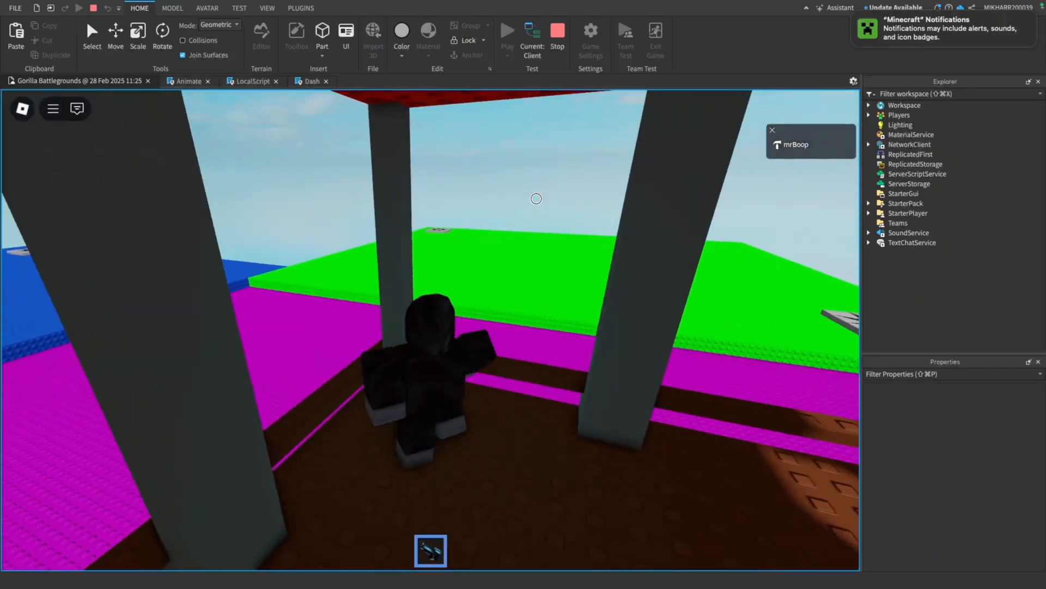
click(459, 215)
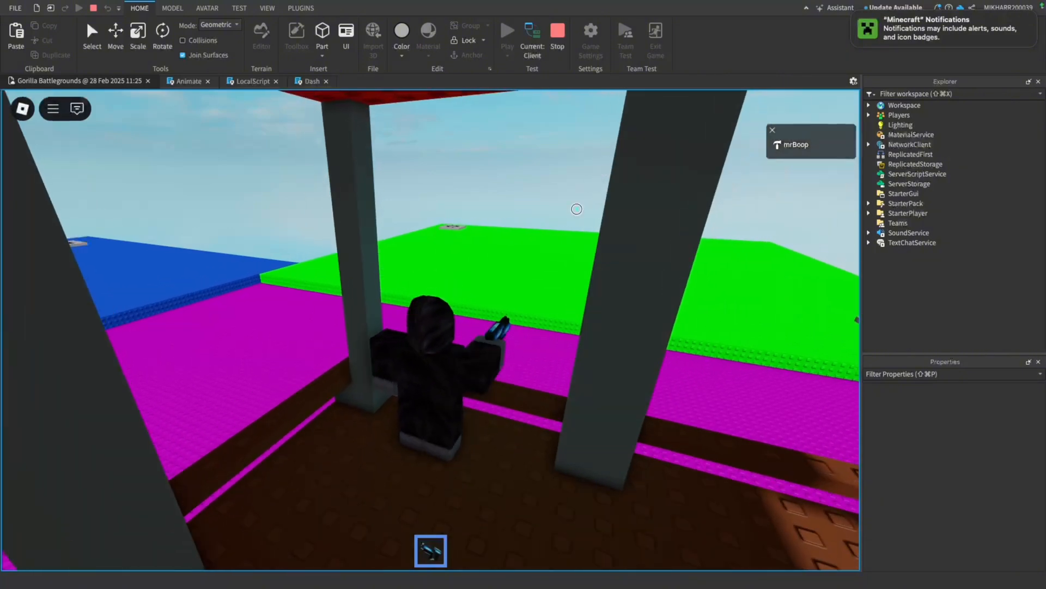
Reset the character to test respawning on a spawn pad, and put the laser gun away
key(Escape)
click(441, 507)
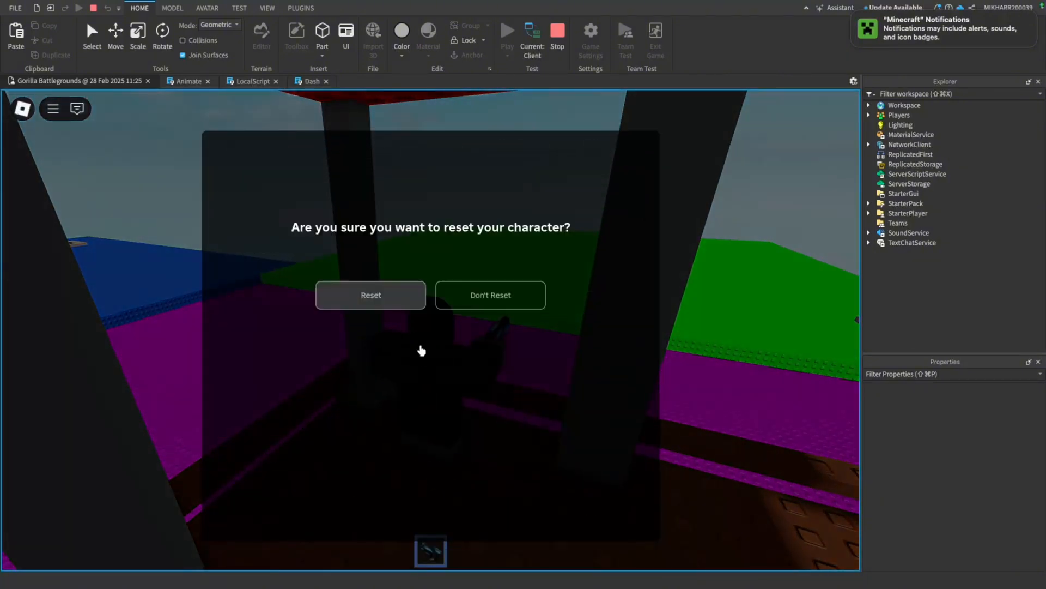
click(386, 291)
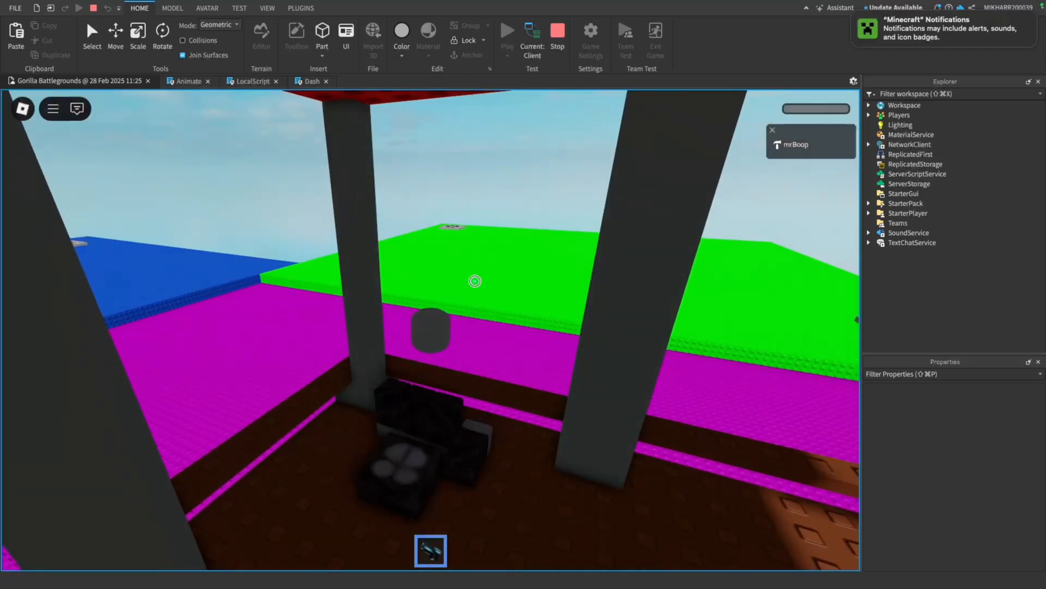
right_drag(475, 281, 475, 279)
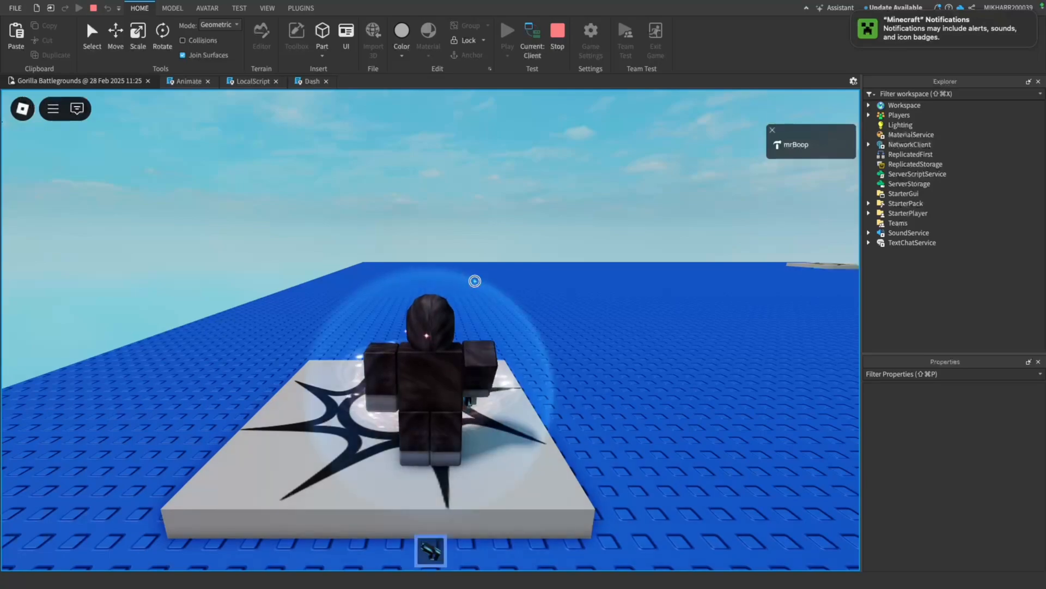
key(1)
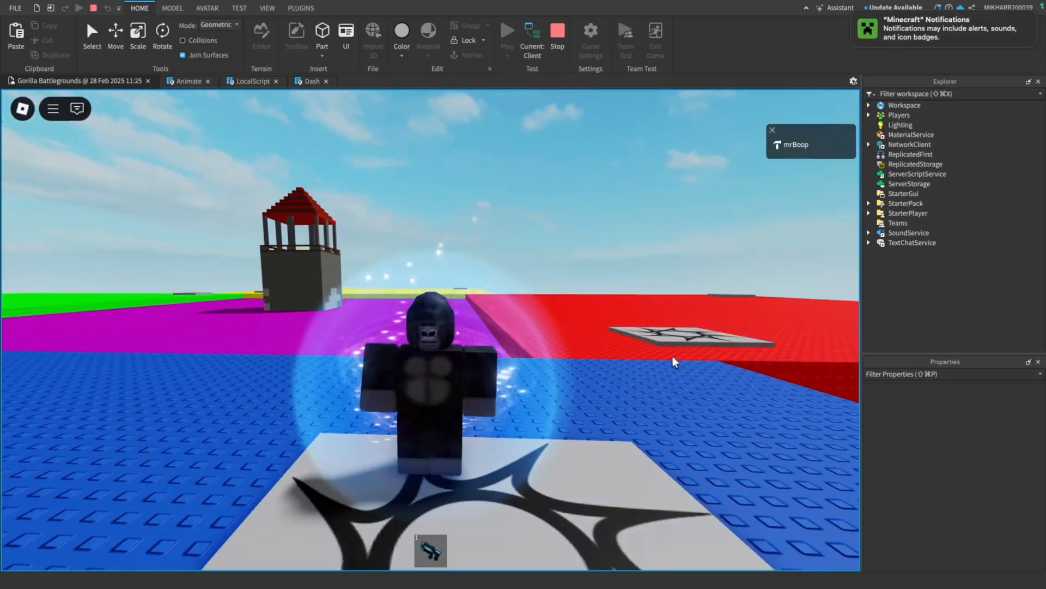
Walk the respawned gorilla off the spawn pad across the blue platform toward the camera to view it with the map behind
scroll(675, 358, down, 8)
key(s)
right_drag(673, 355, 673, 355)
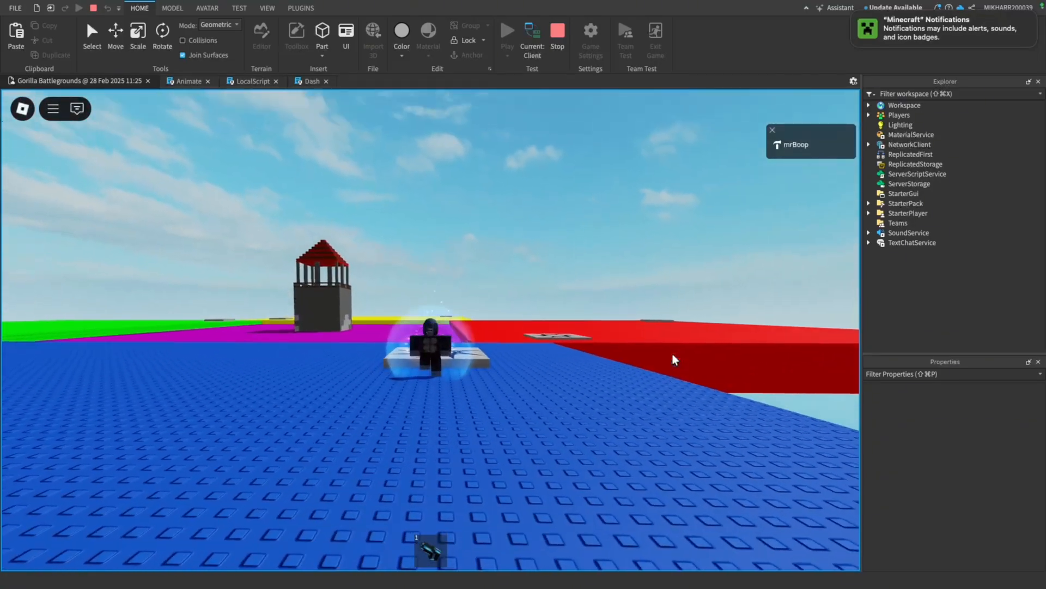
key(s)
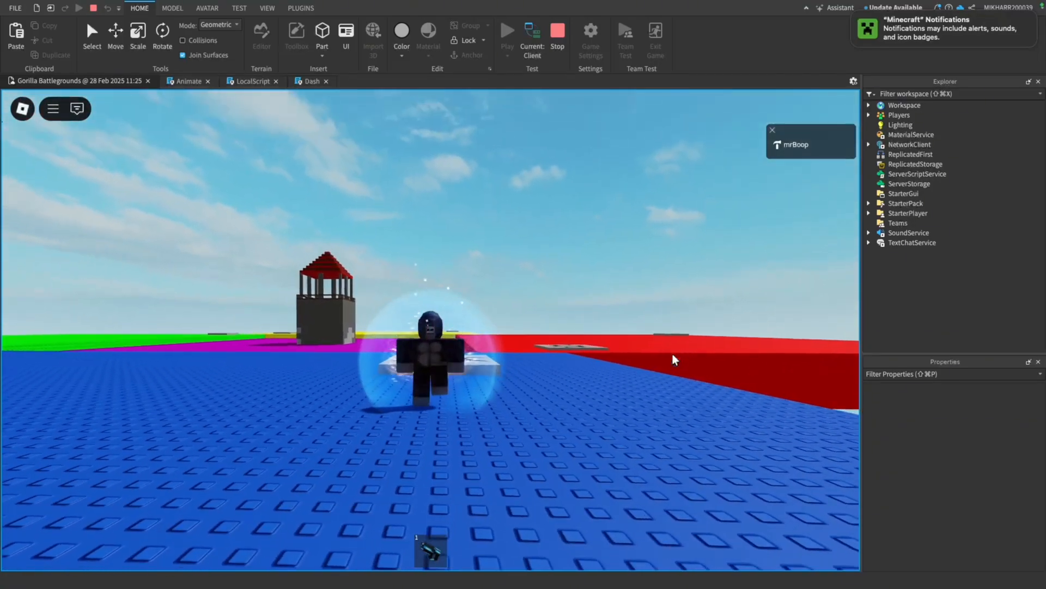
key(s)
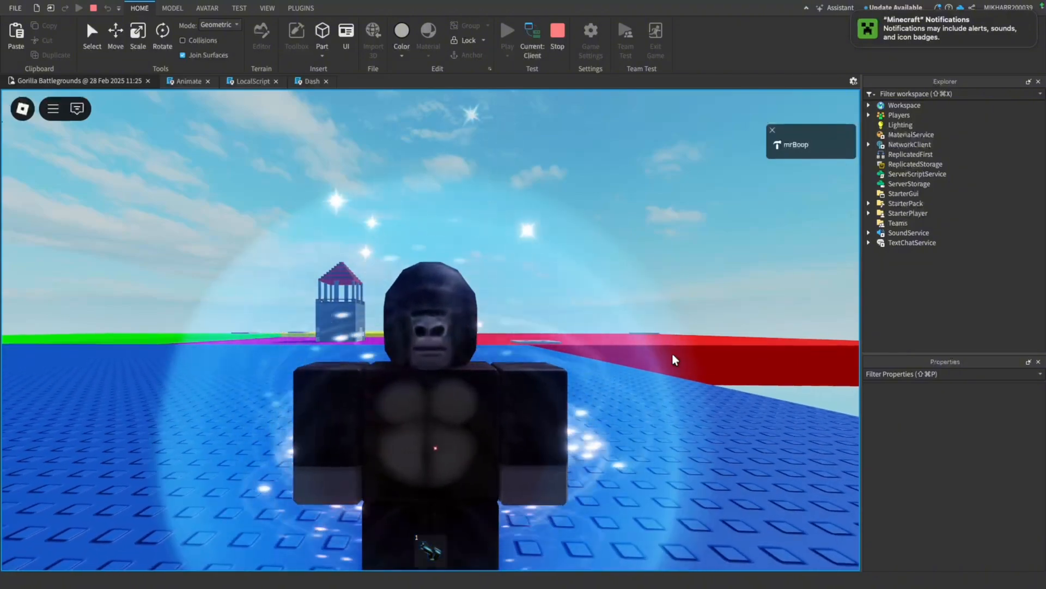
scroll(673, 354, down, 3)
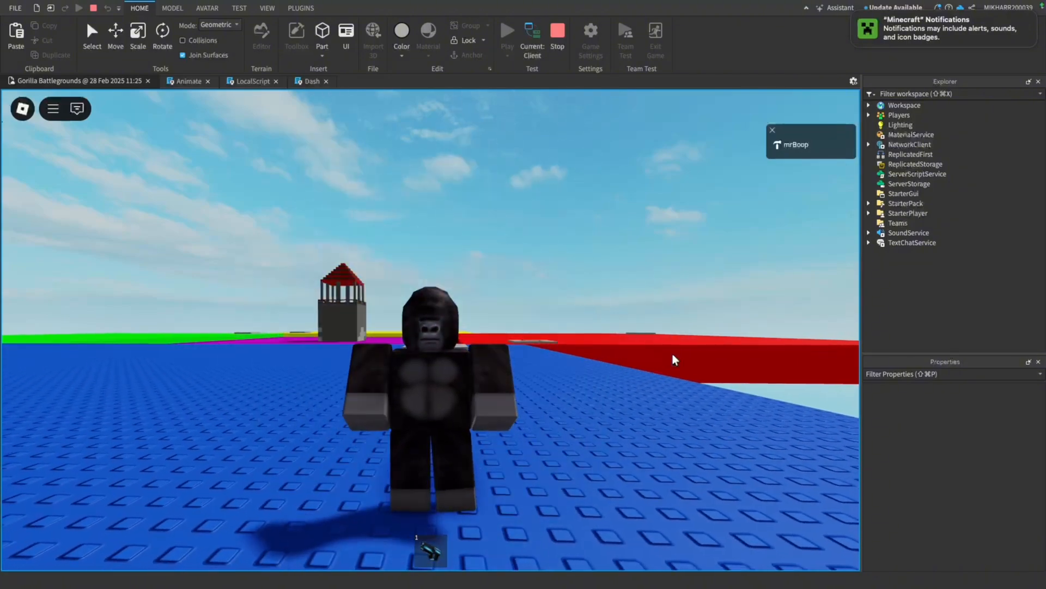